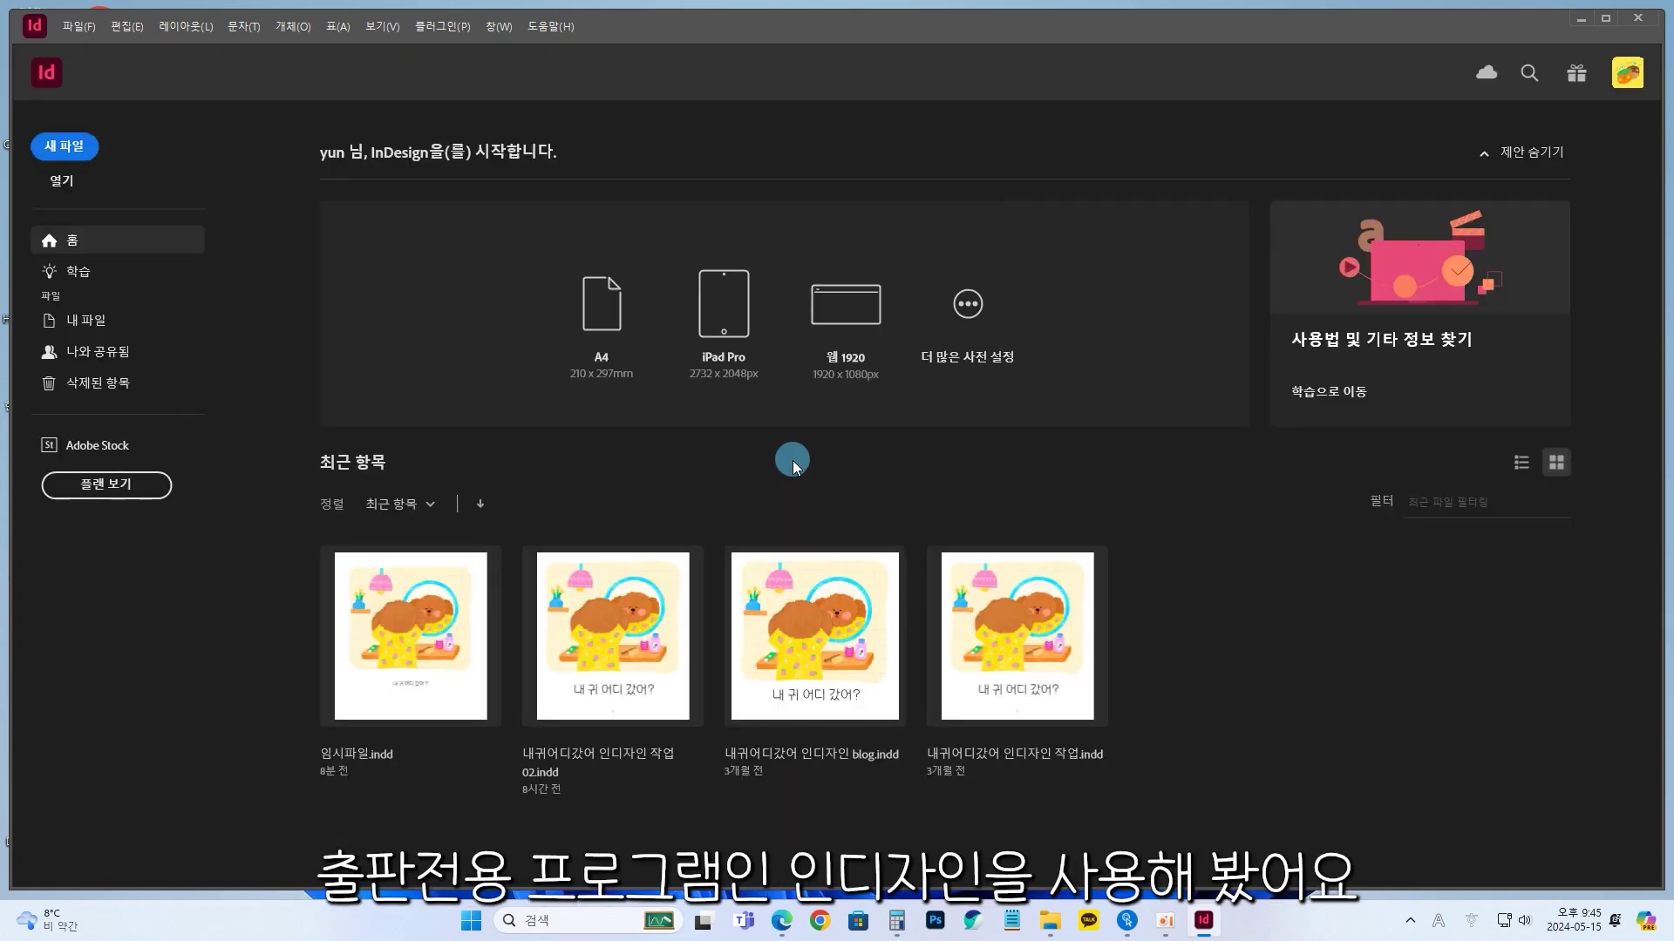
Set up a new 210 × 230 mm facing-pages document with 38 pages and continue to its margin settings
click(83, 158)
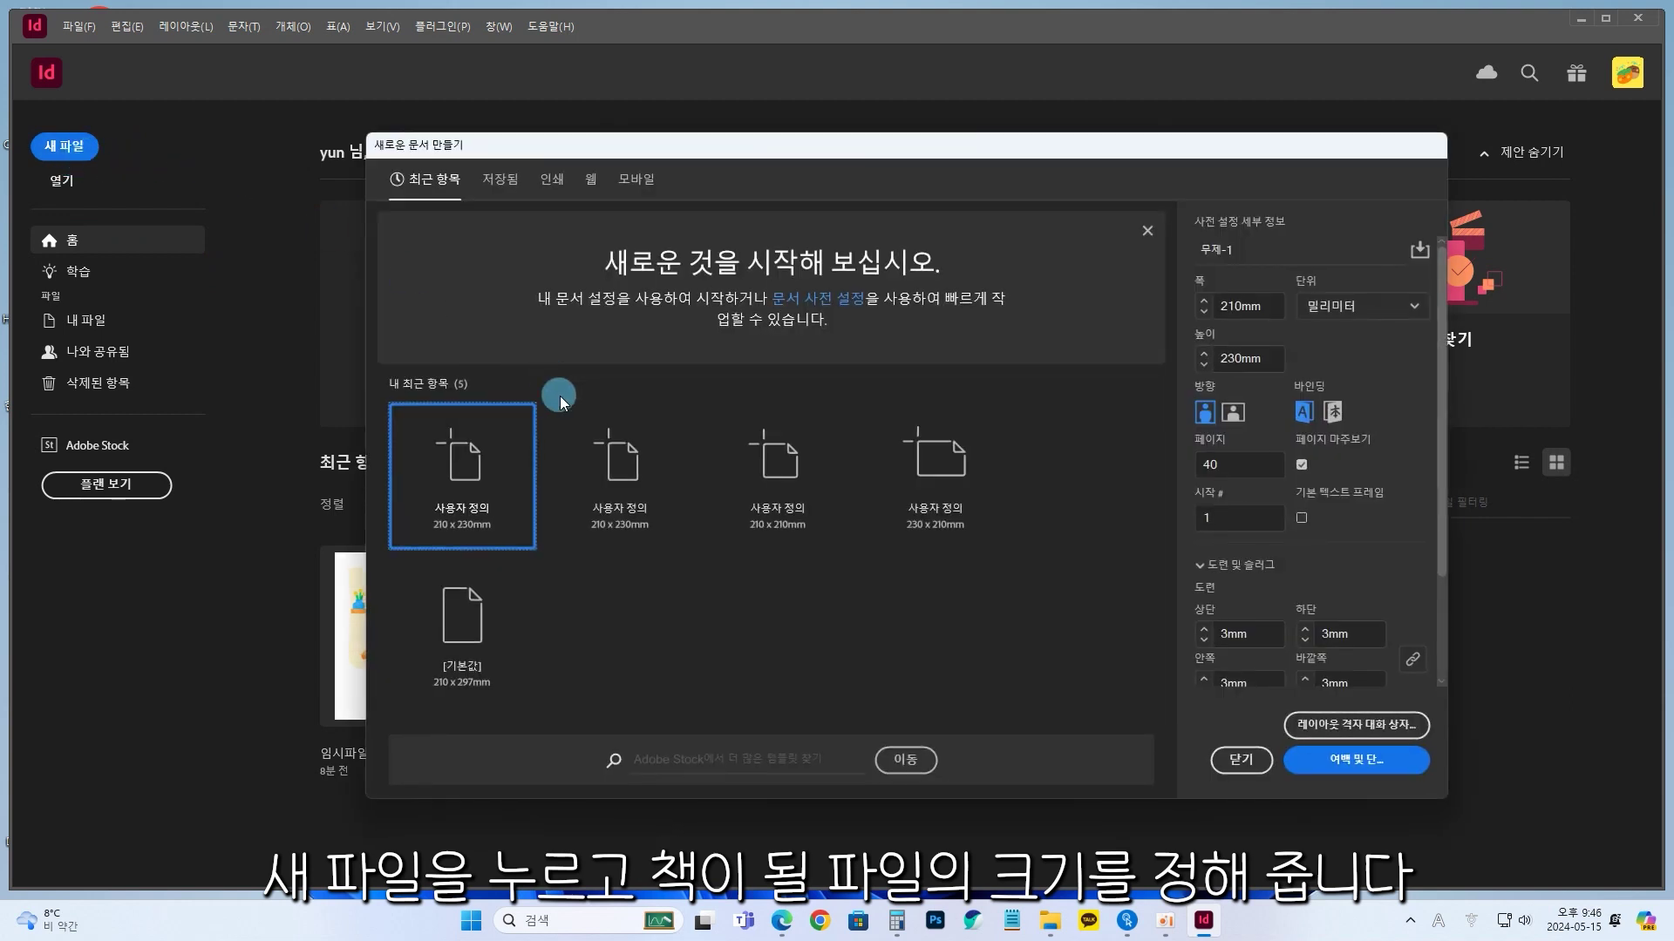
click(1234, 305)
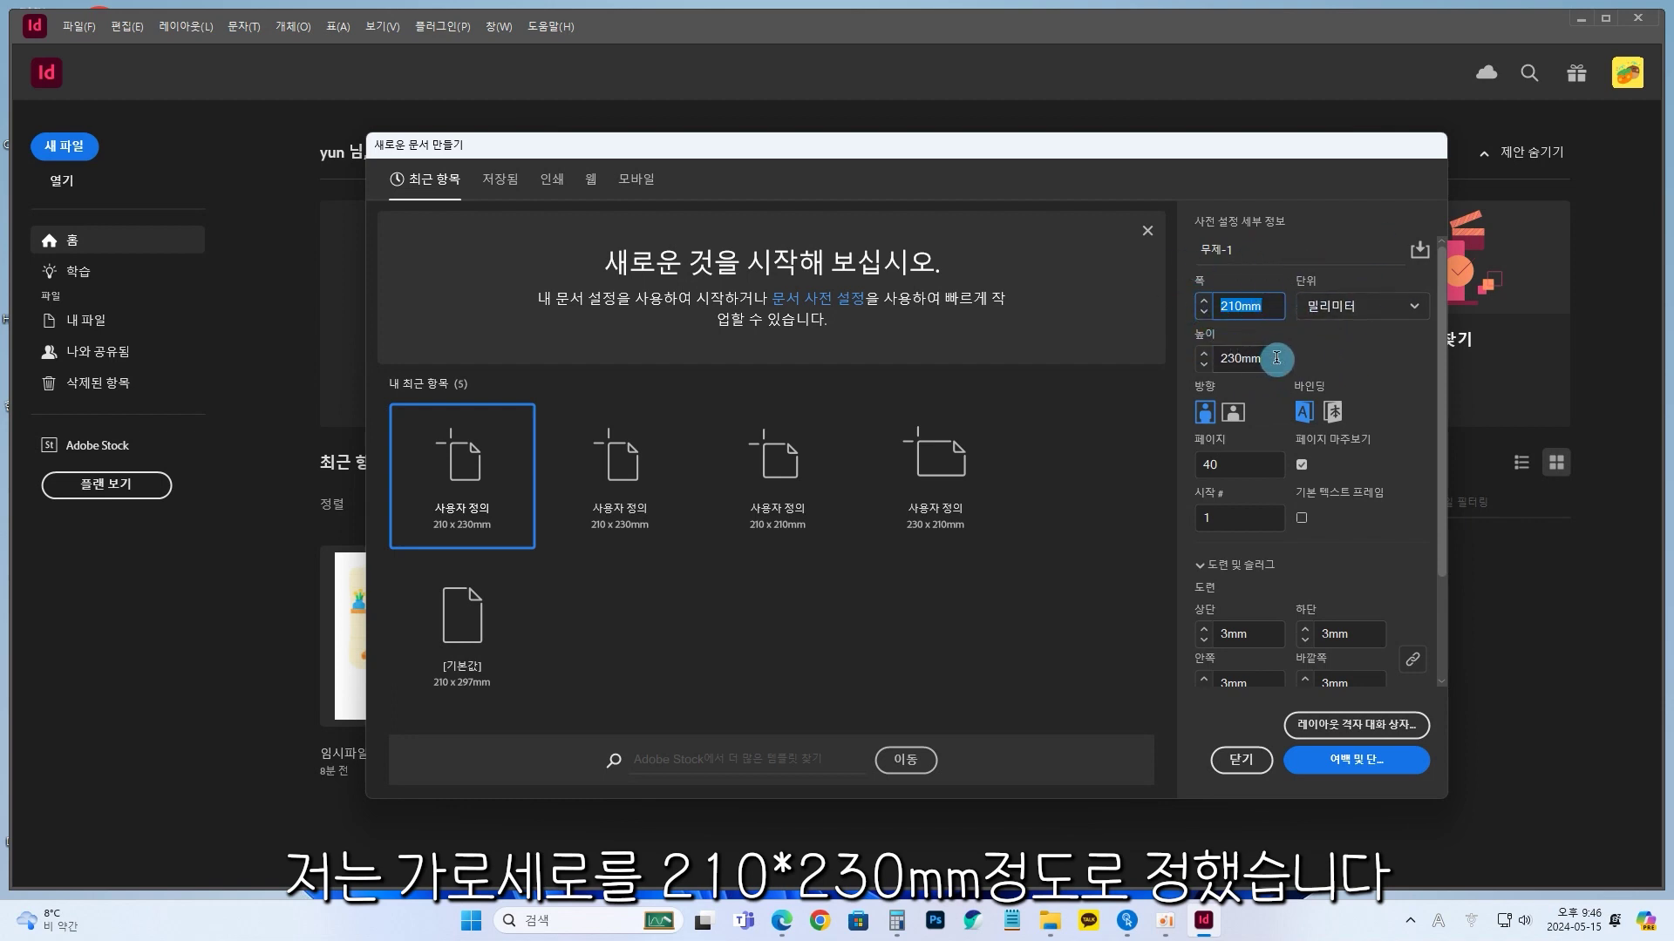
click(1282, 360)
click(1255, 464)
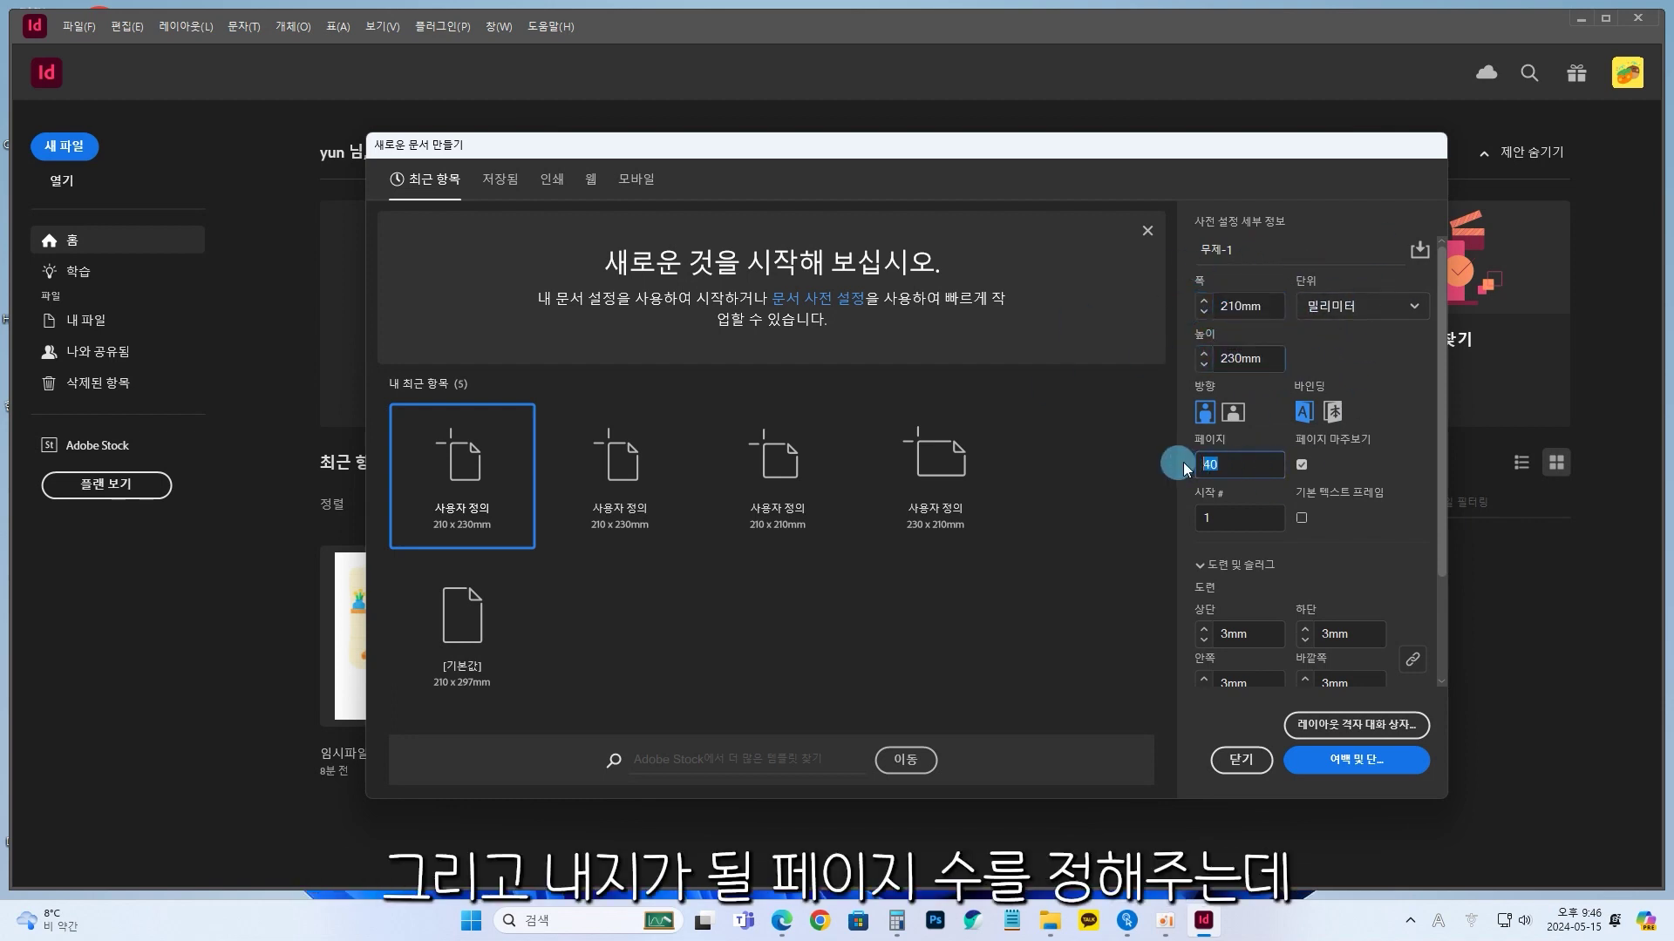
text(38)
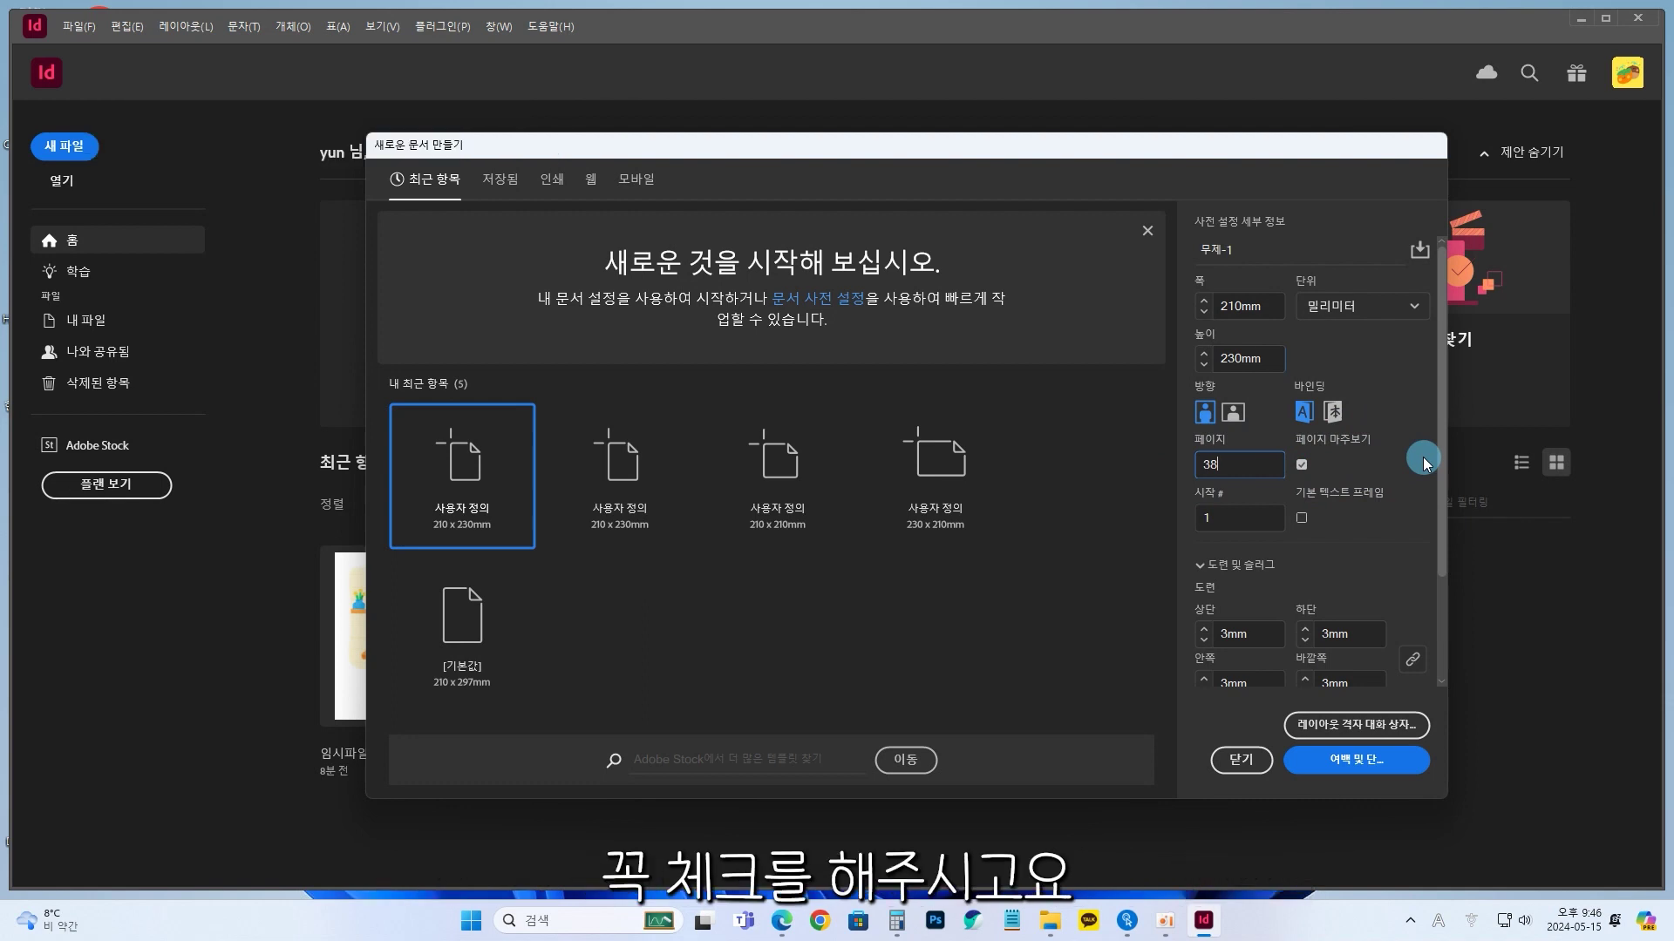
scroll(1395, 515, down, 1)
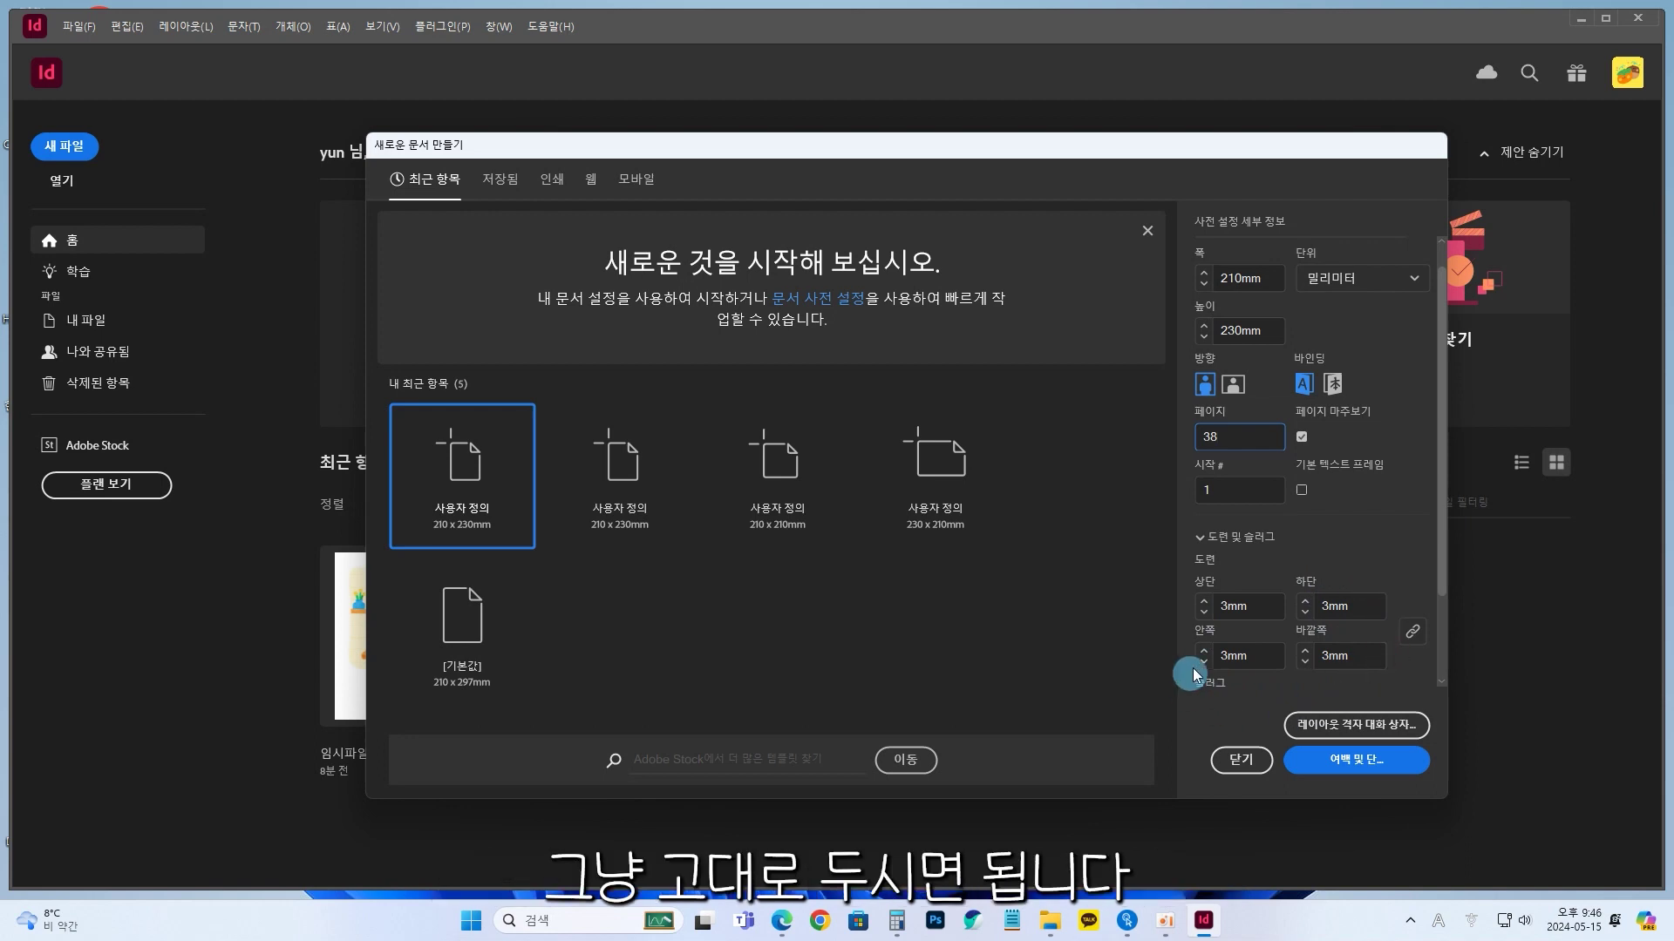
scroll(1364, 593, down, 4)
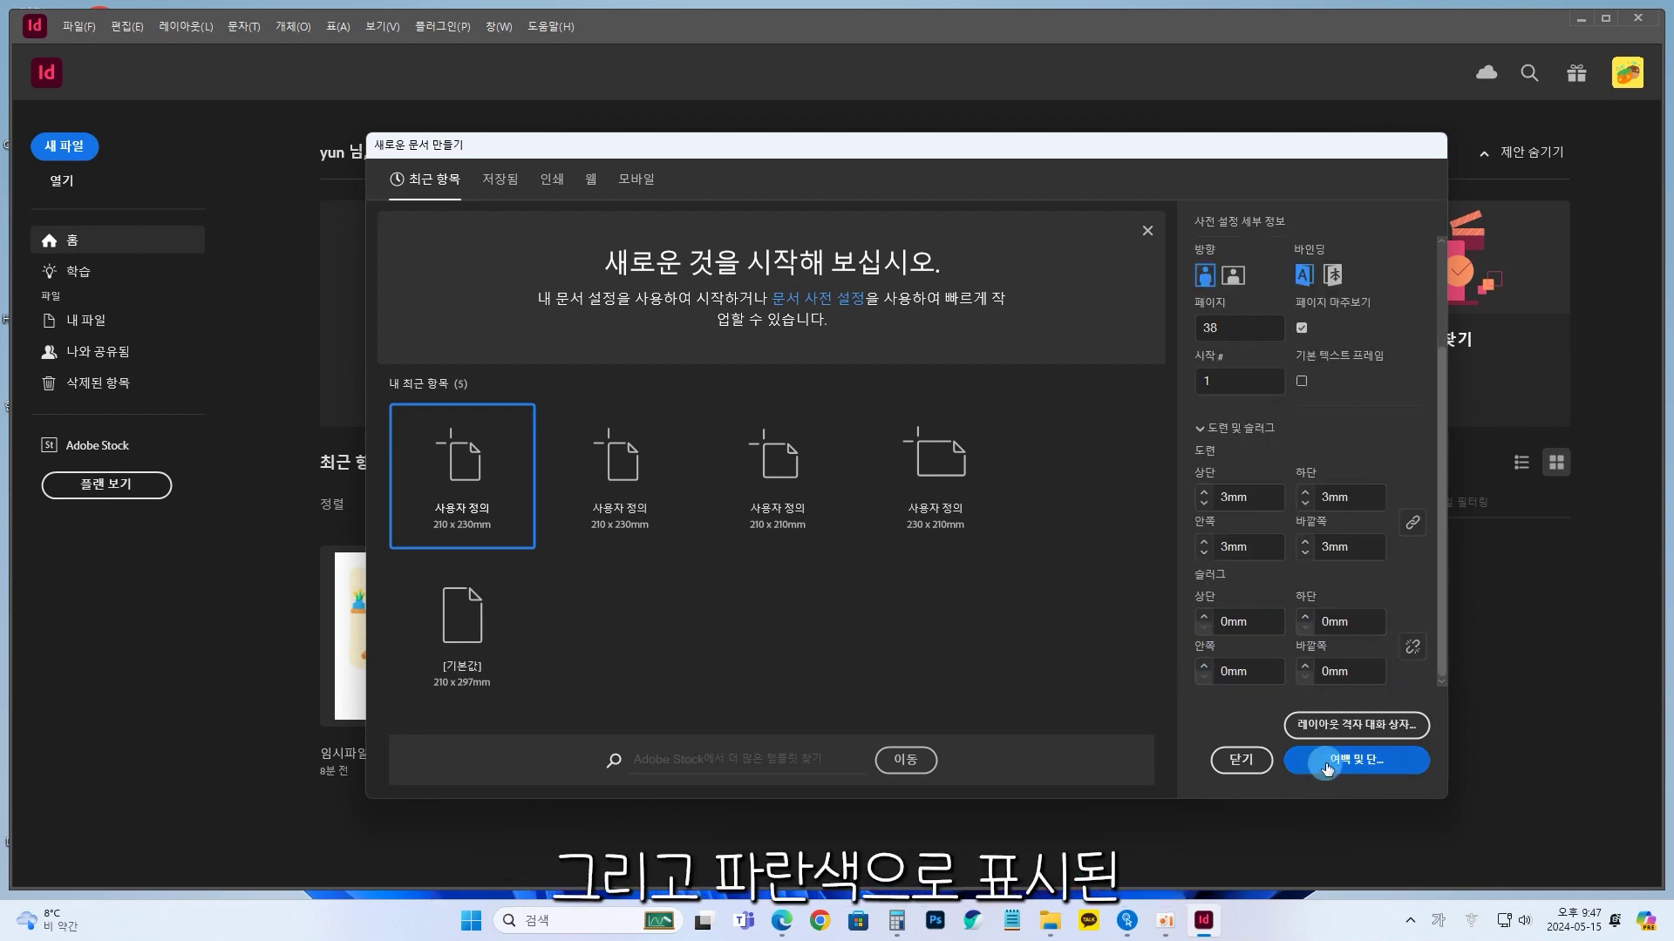
click(1389, 767)
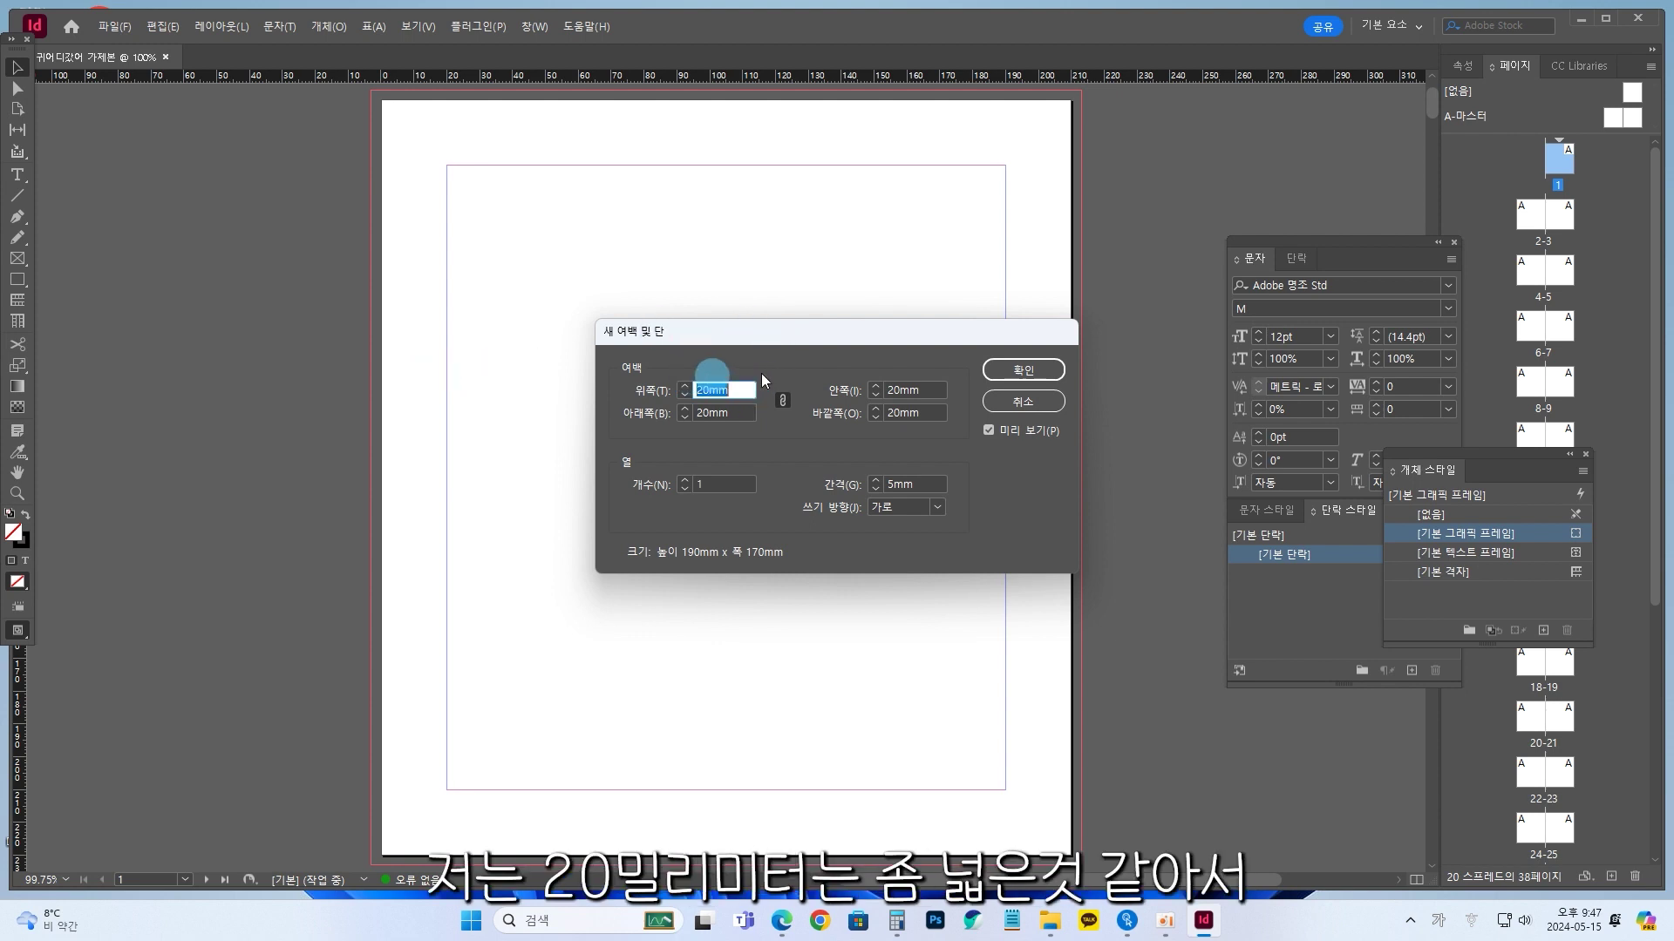
Set the top, bottom, inside and outside margins to 15 mm and create the document
text(15)
key(Tab)
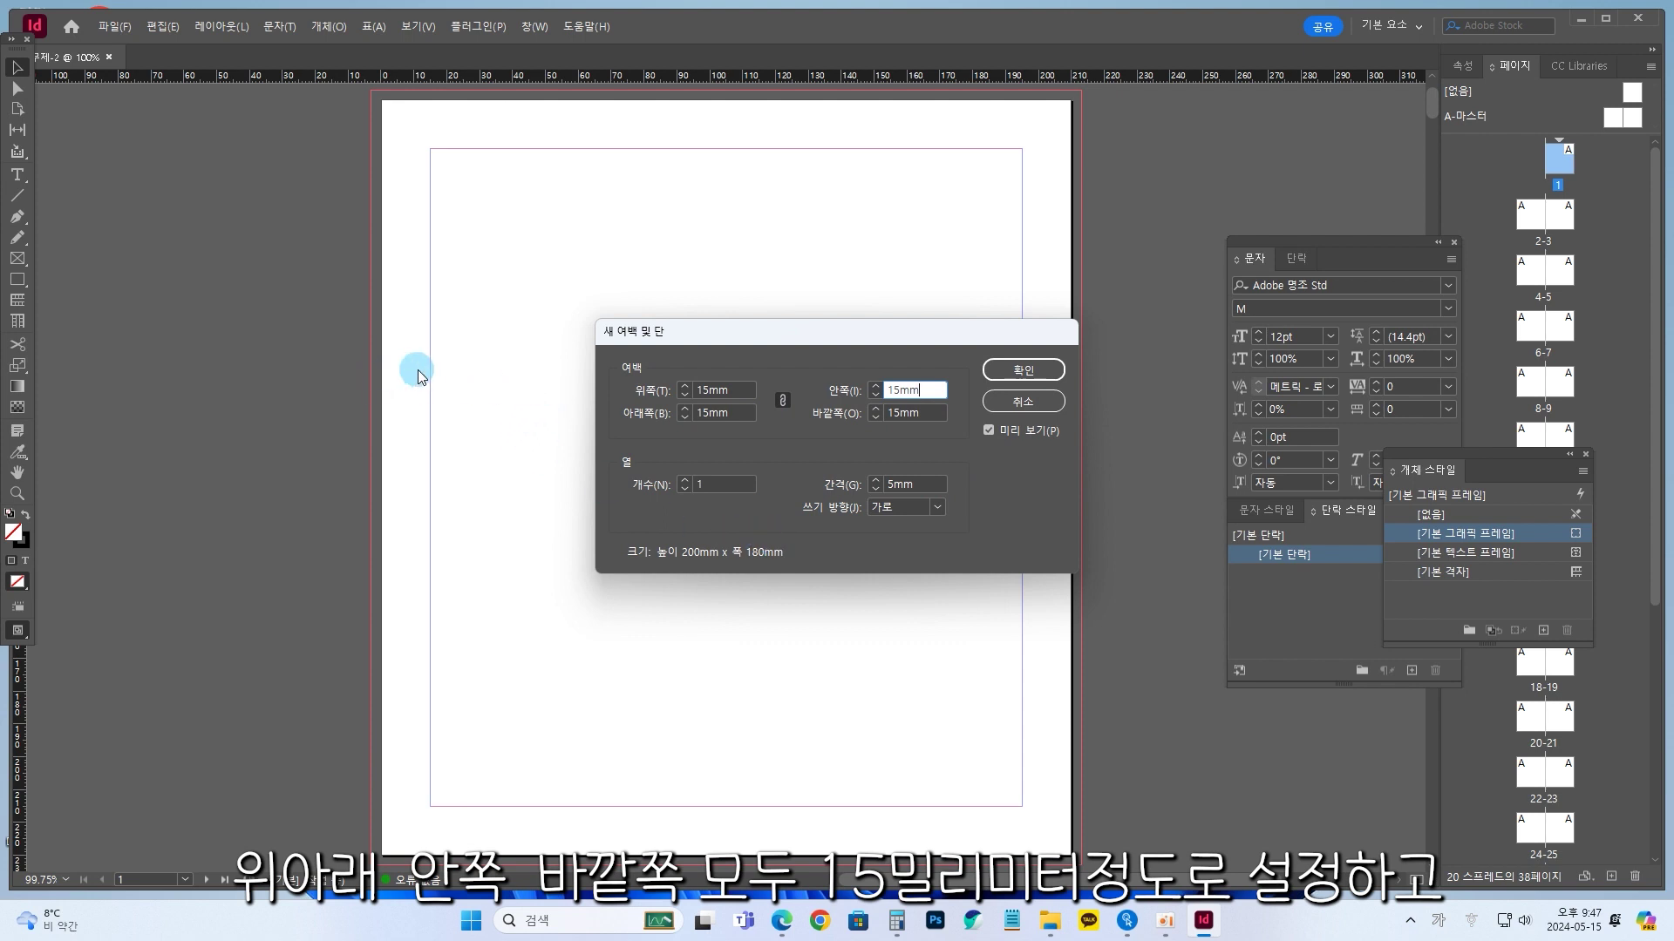
click(1052, 371)
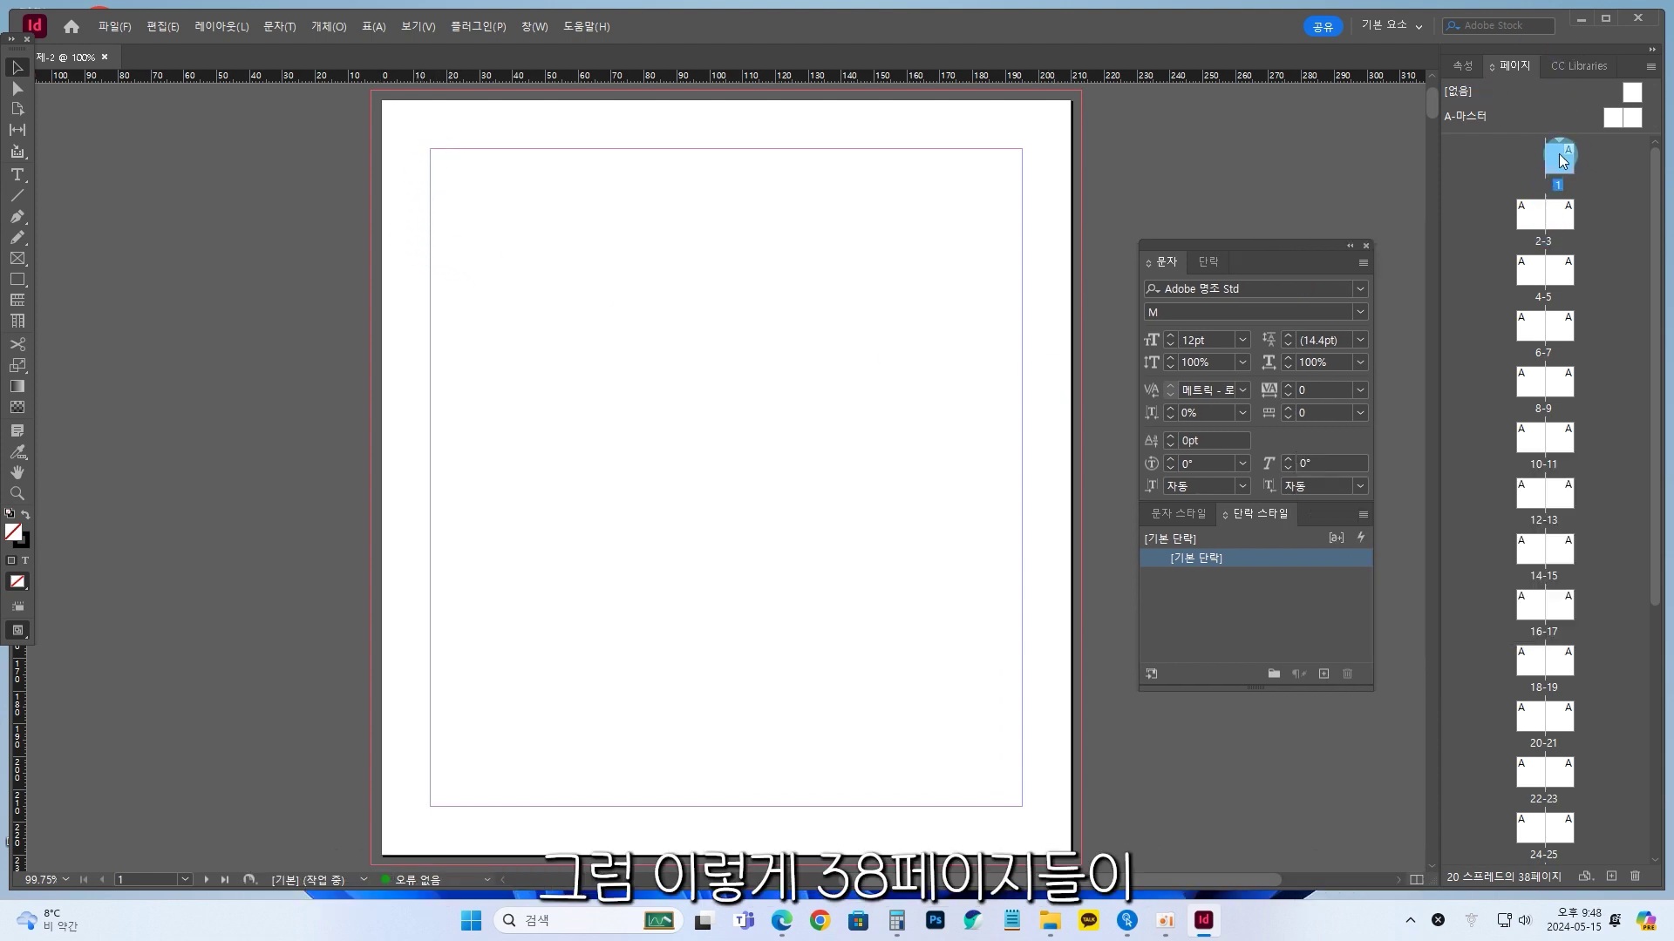
Look through the new document's pages from spread 2-3 to the last page
double_click(1558, 216)
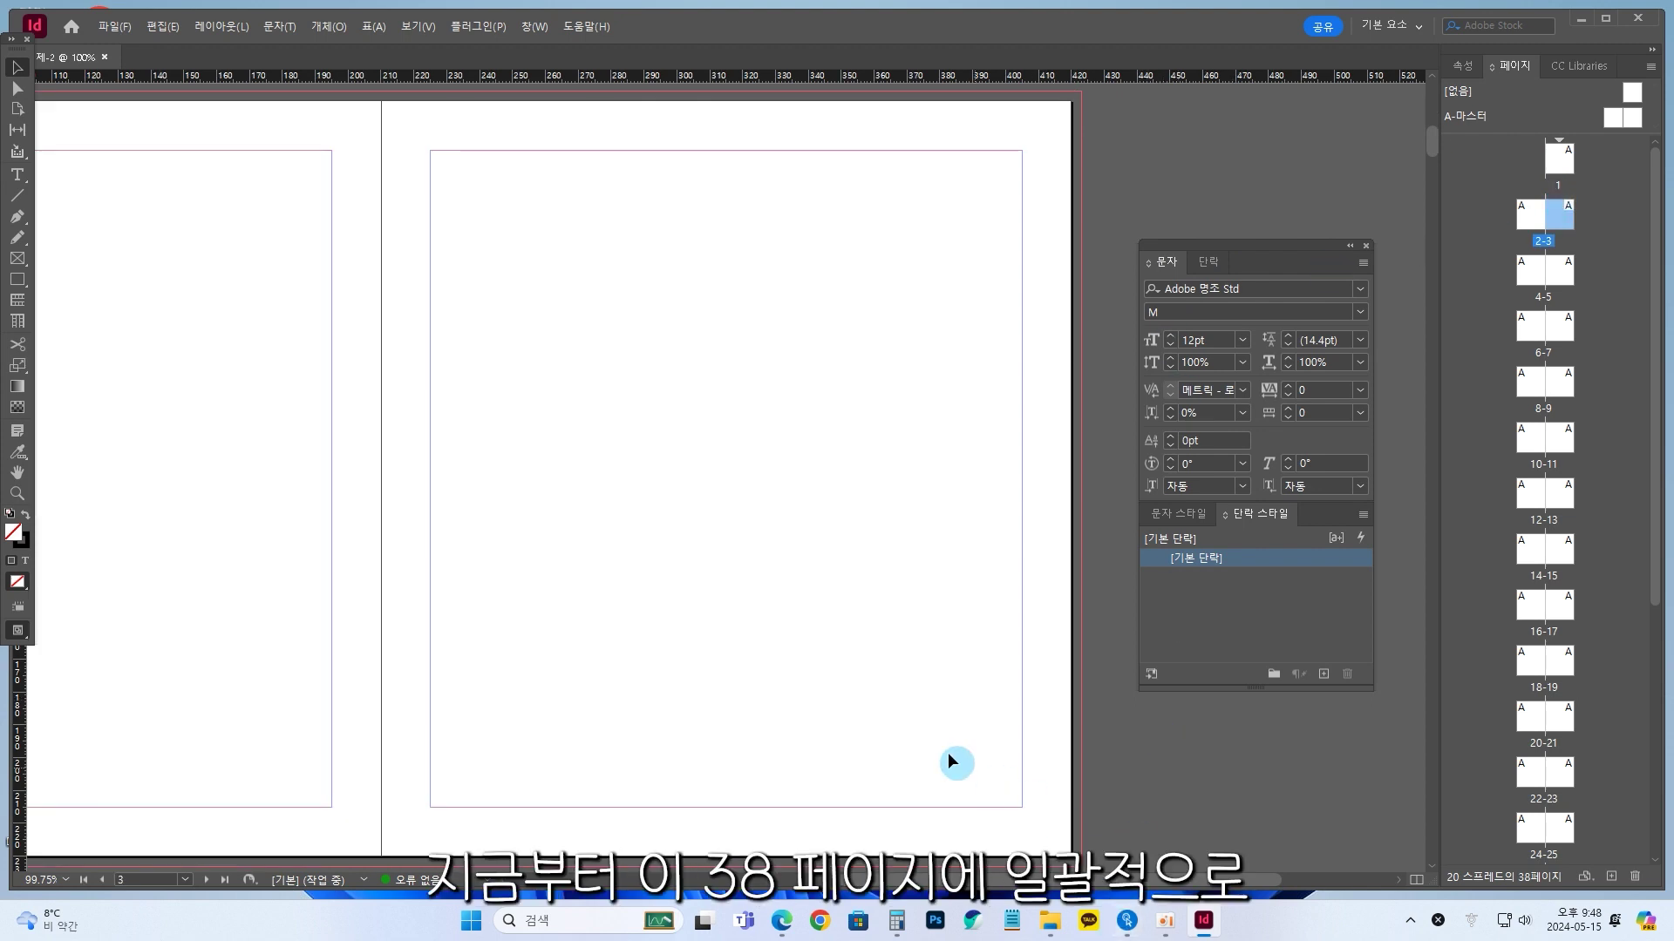
key(ctrl+minus)
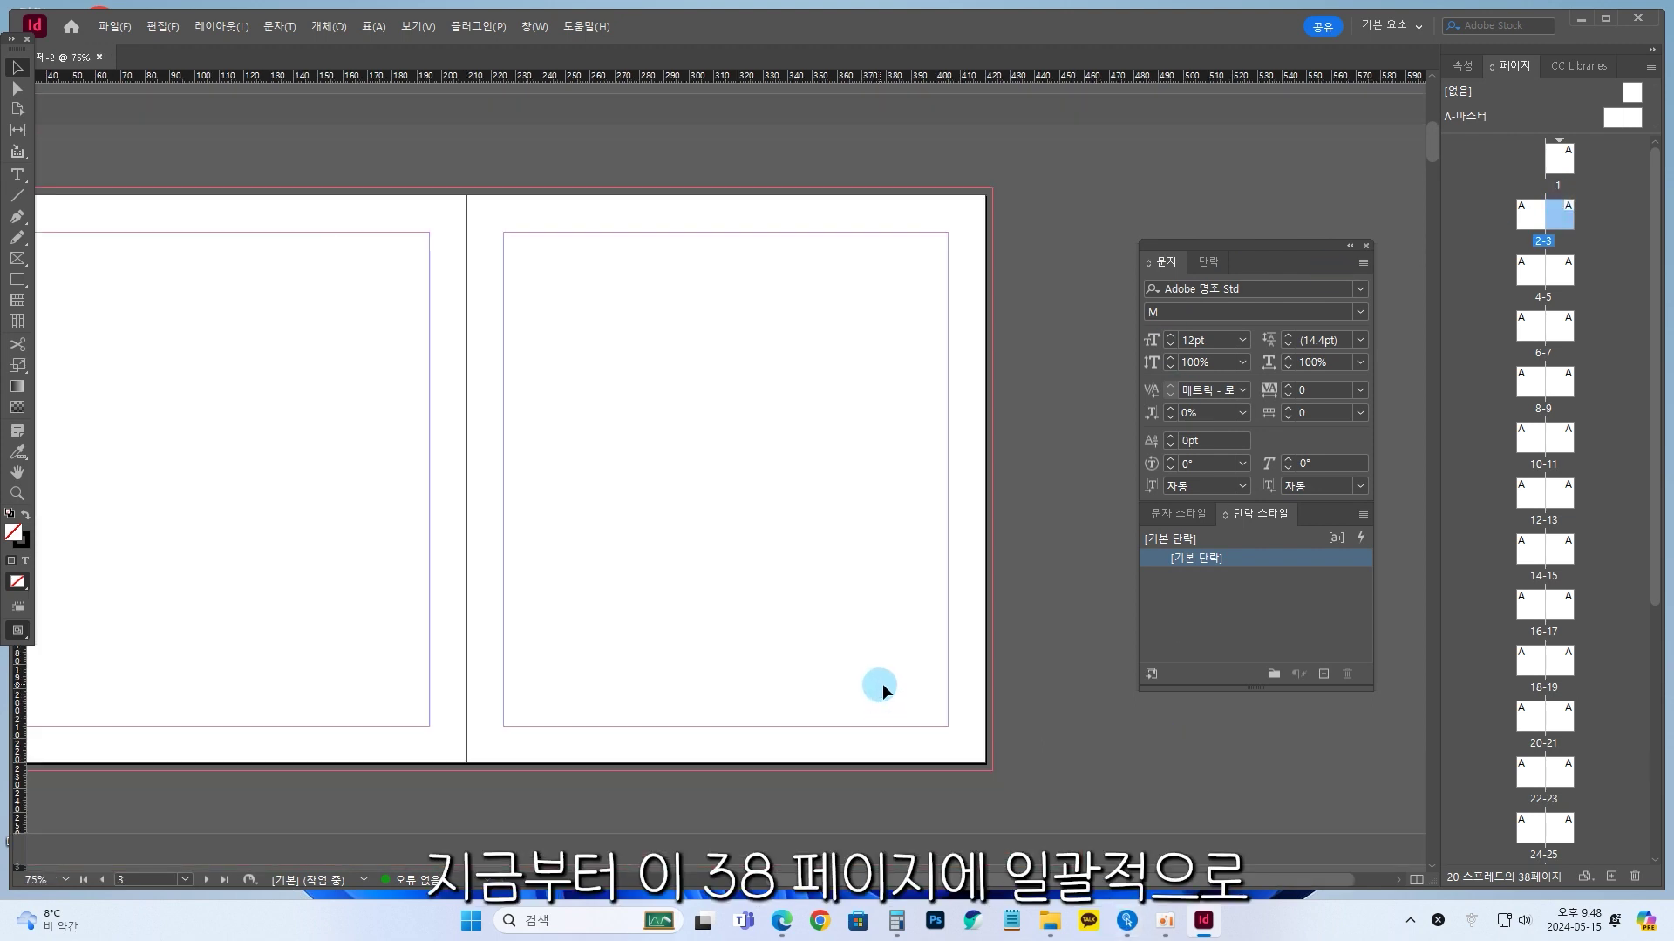
drag(1038, 877, 962, 869)
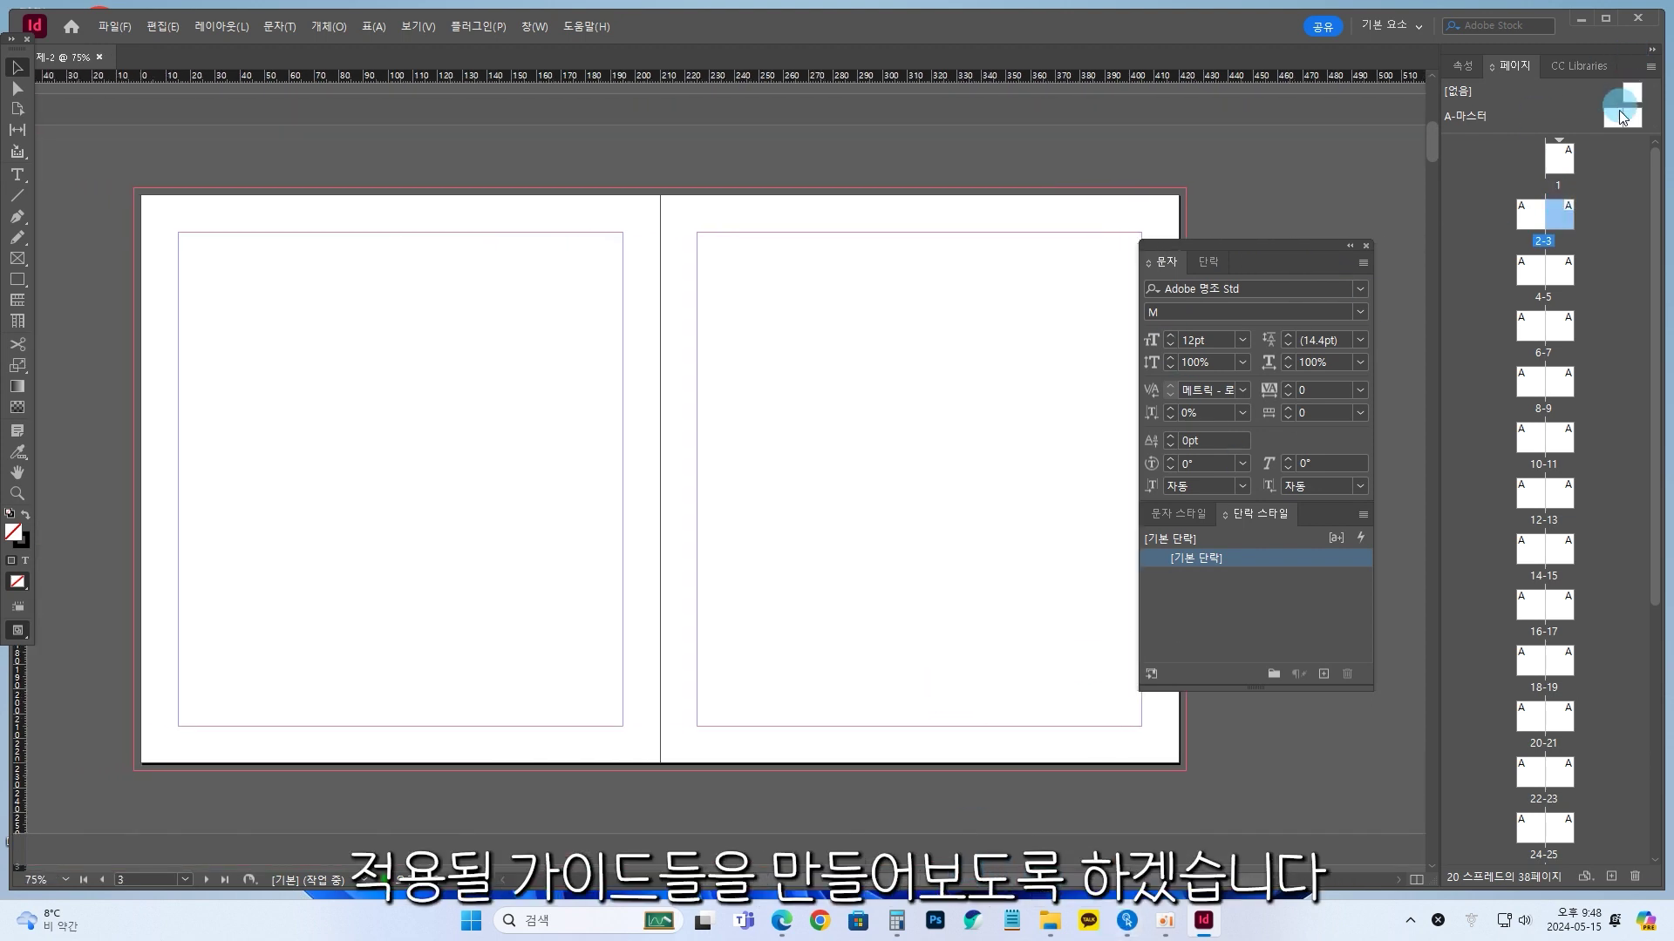
scroll(1613, 558, down, 2)
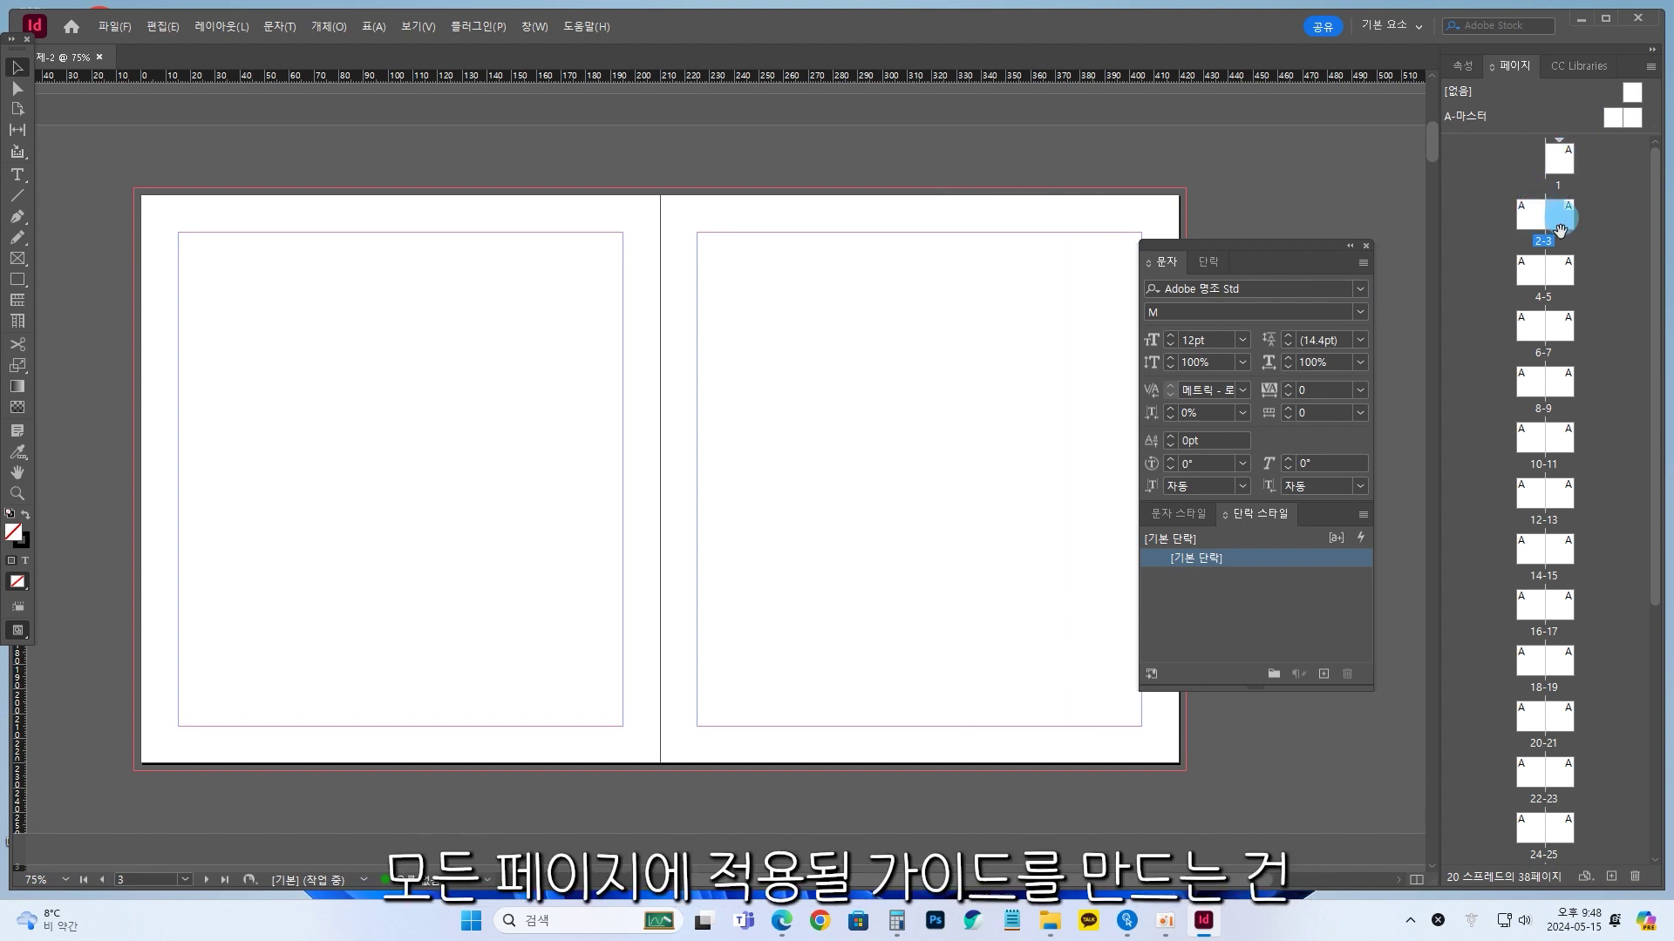
scroll(1612, 558, down, 5)
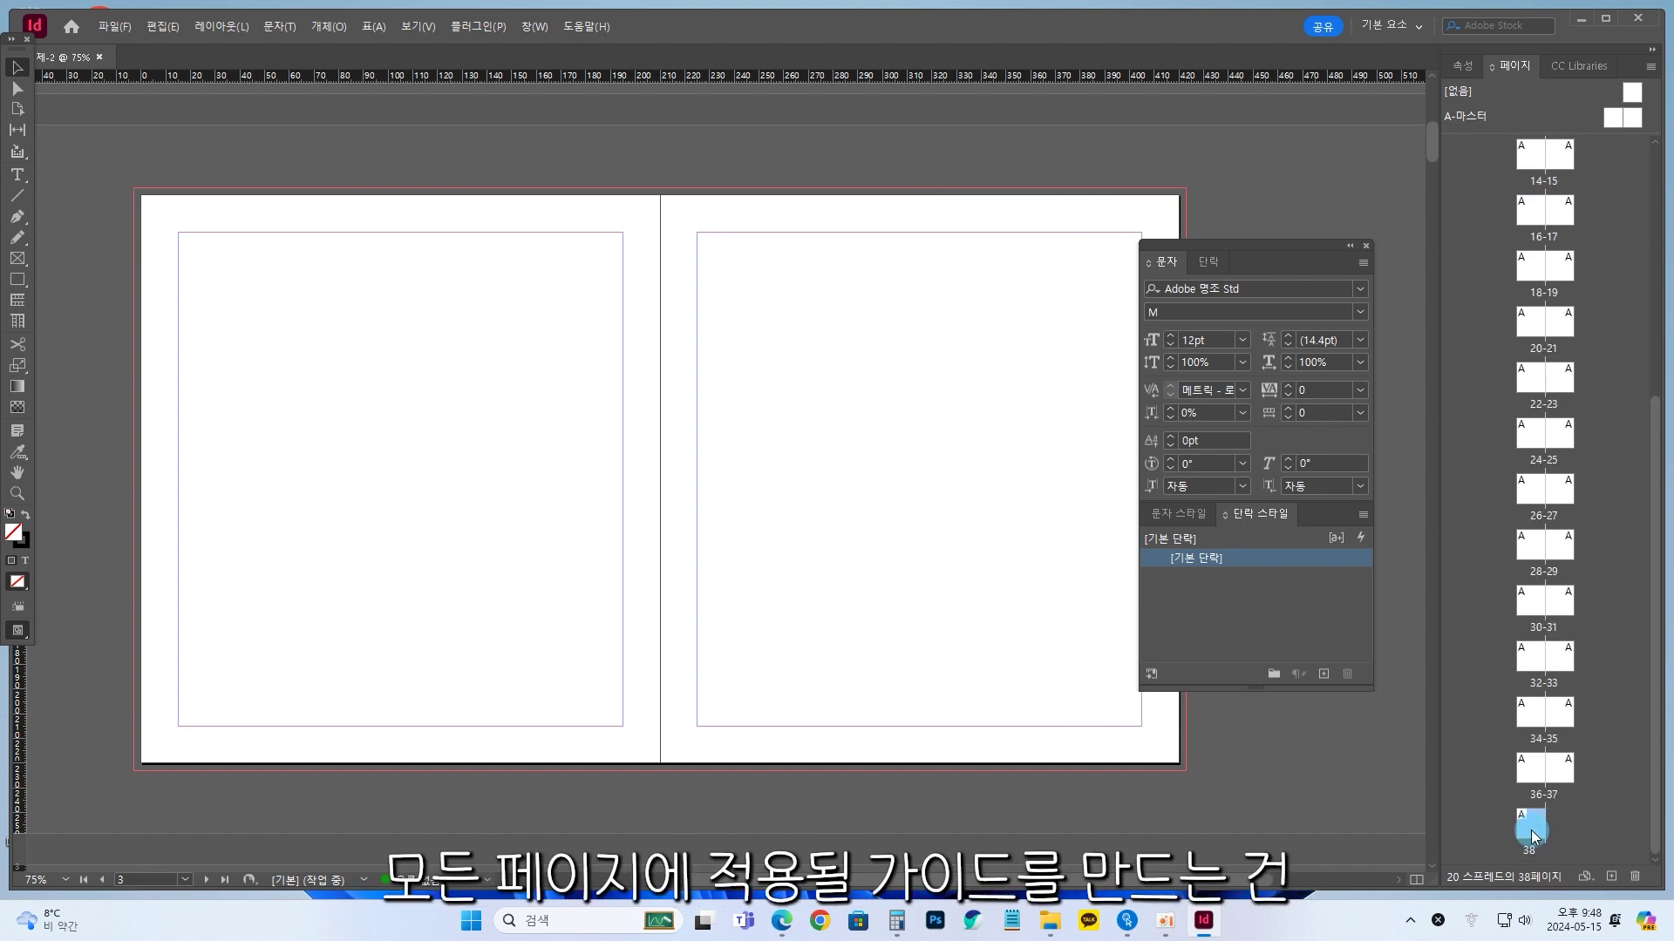
double_click(1532, 830)
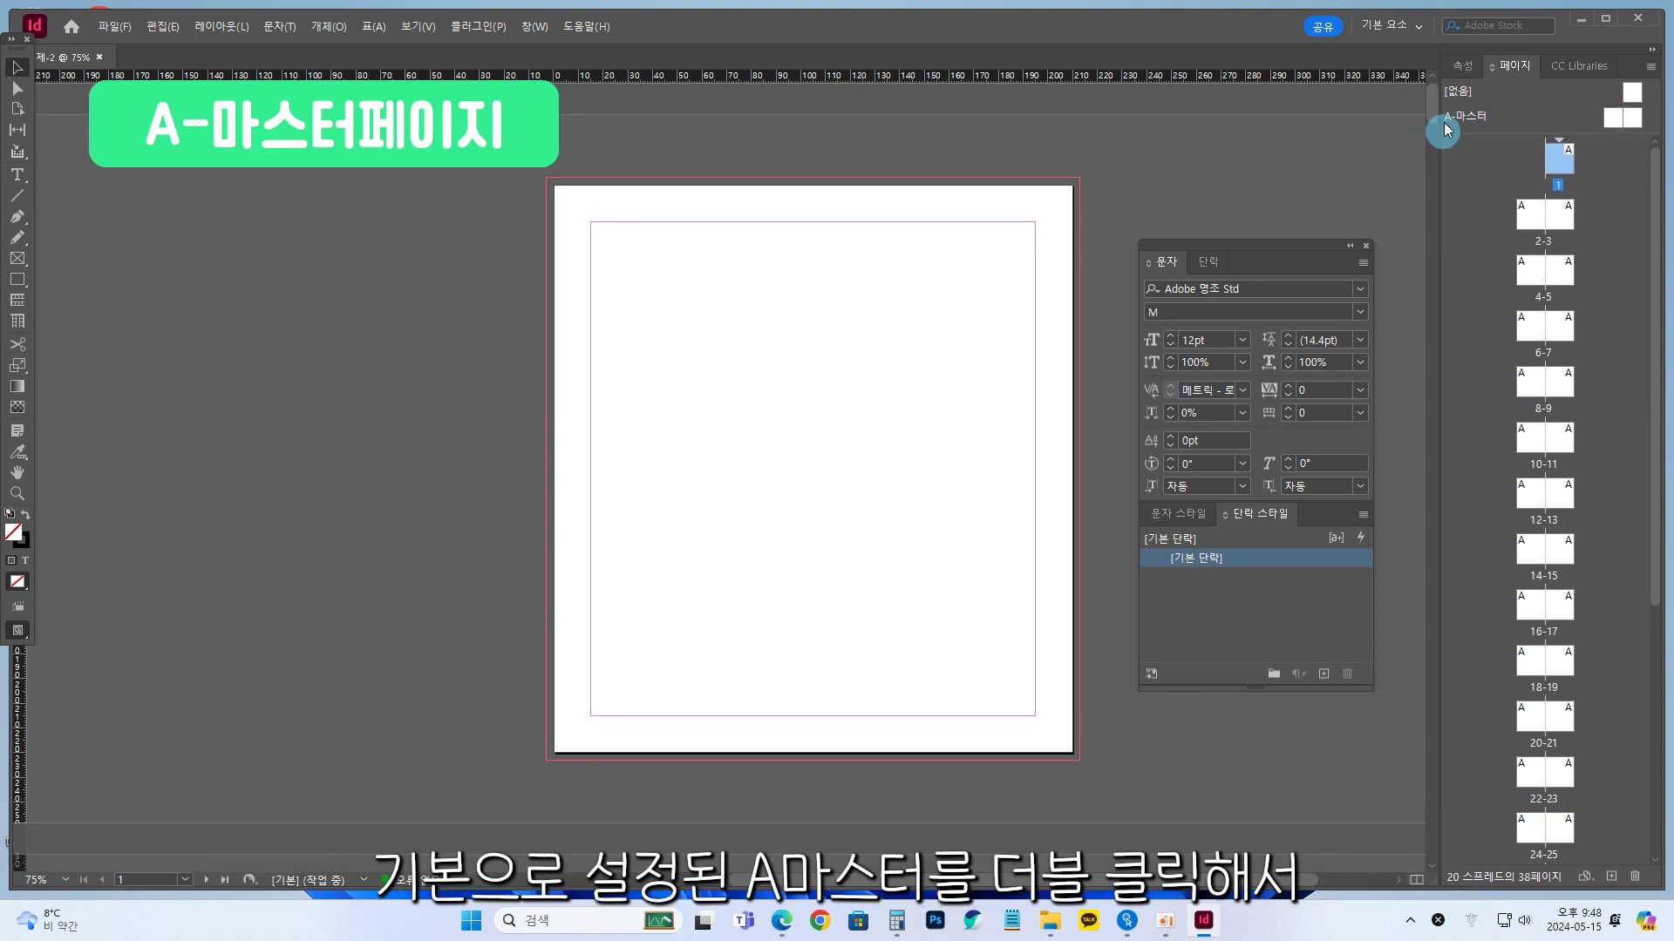
Open the A-Master spread for editing and hide the floating character settings that cover the page
double_click(1613, 119)
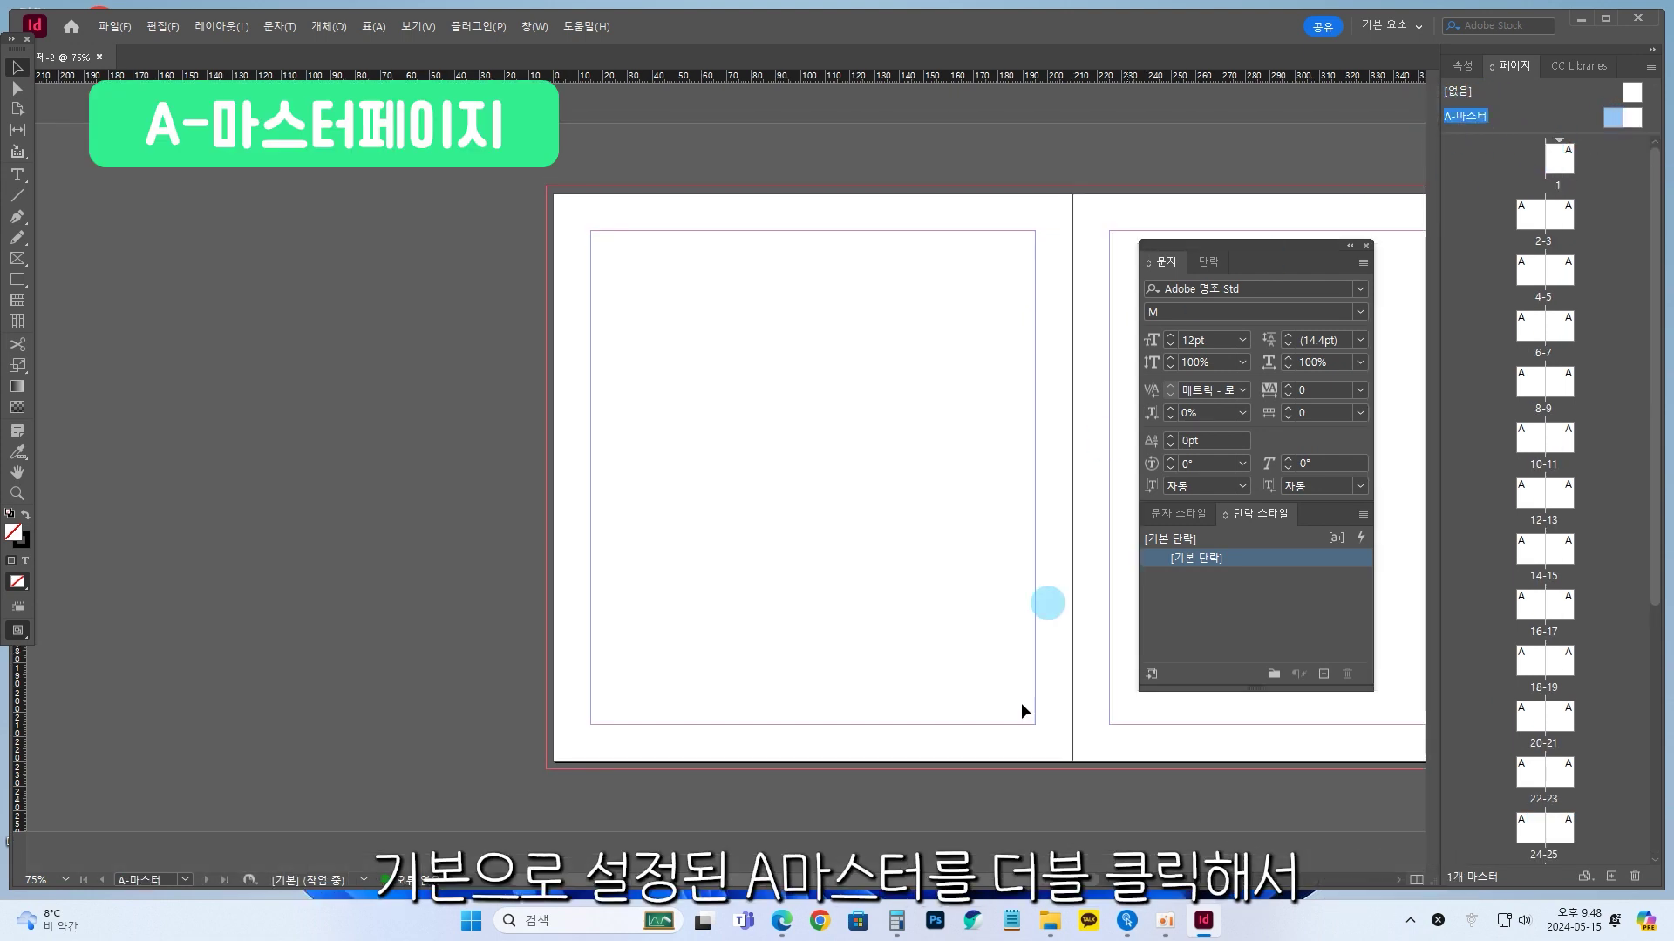
drag(988, 882, 1131, 882)
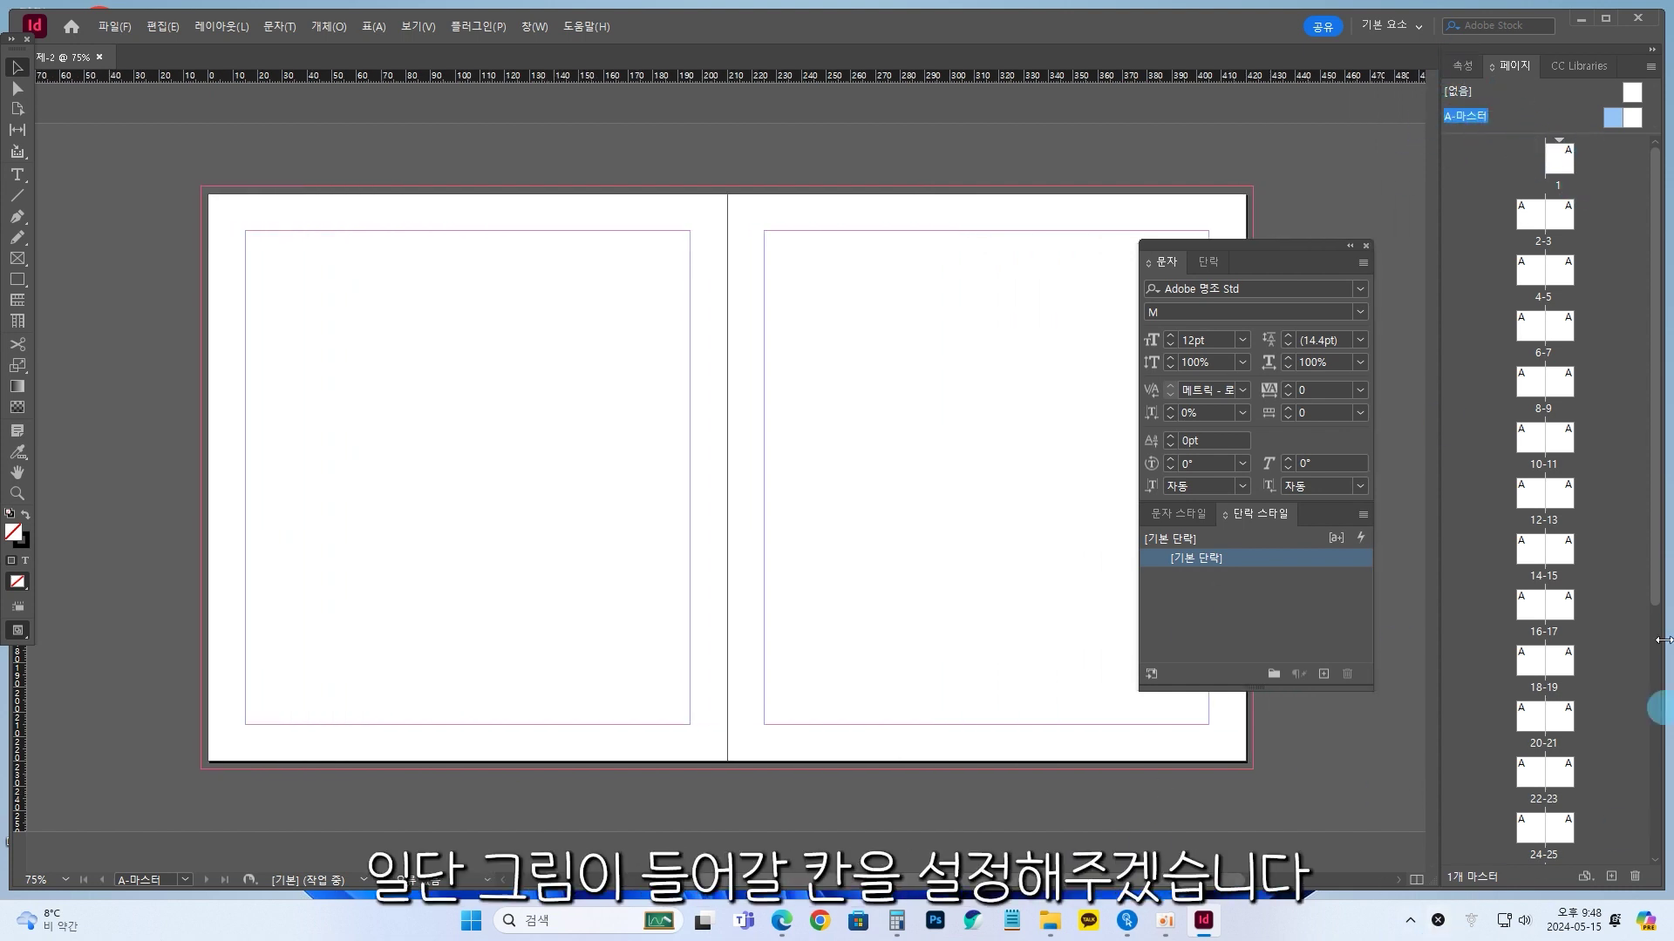
key(ctrl+t)
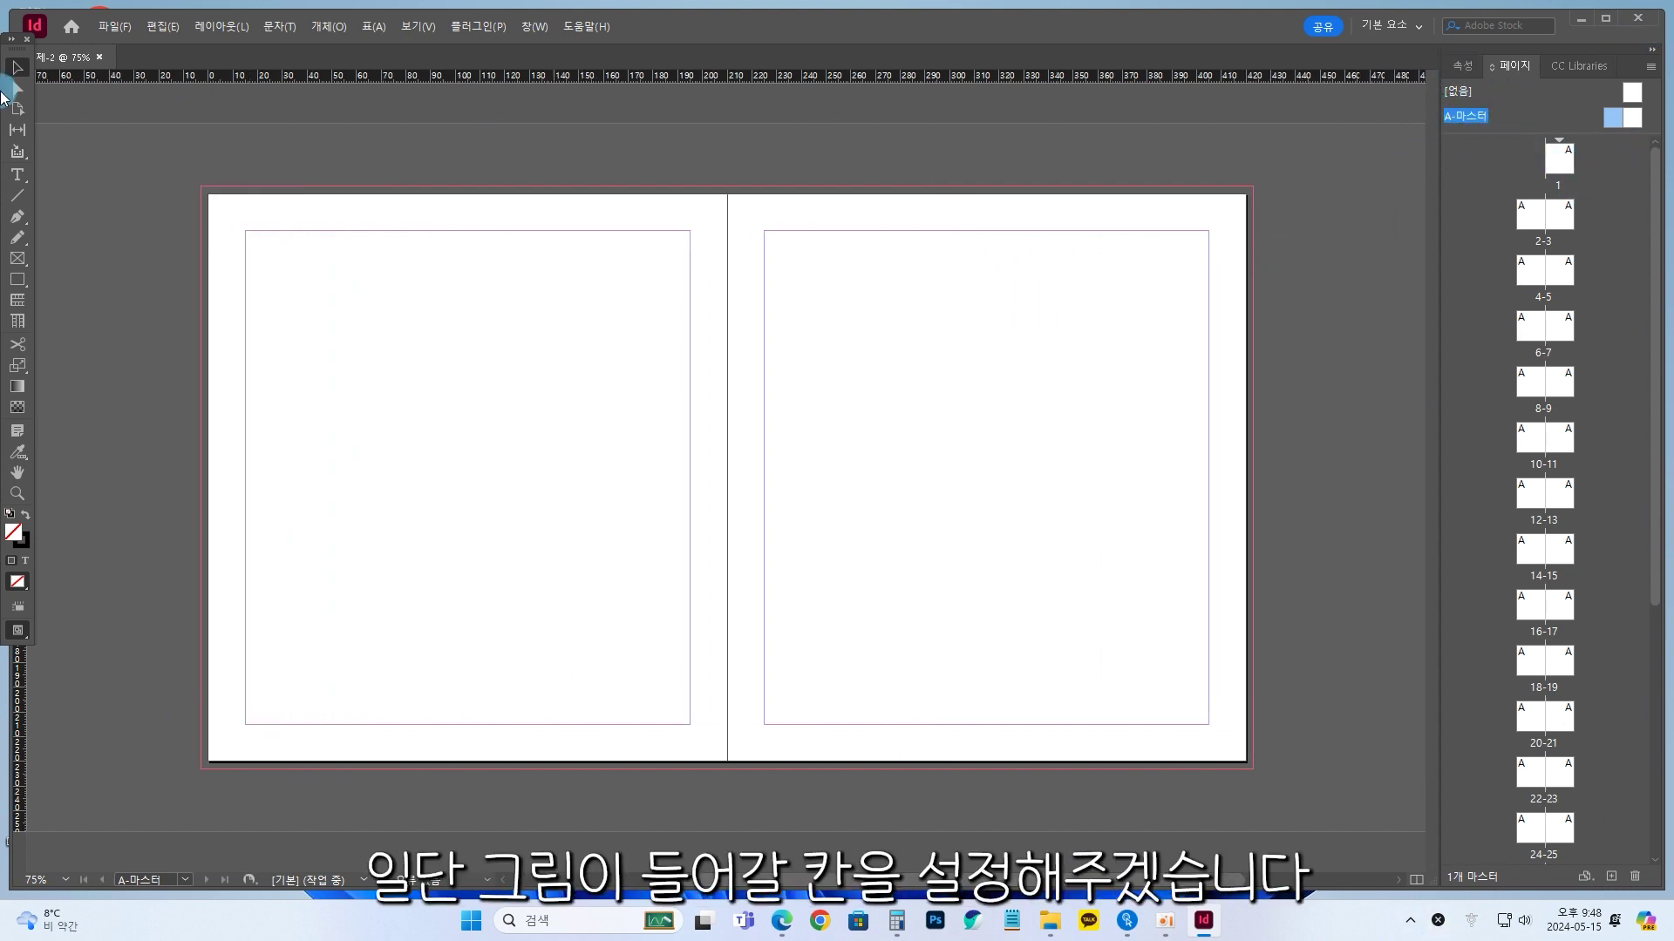
Draw a margin-wide rectangular picture frame on the upper part of the left master page and copy it to the right page's matching position
click(24, 260)
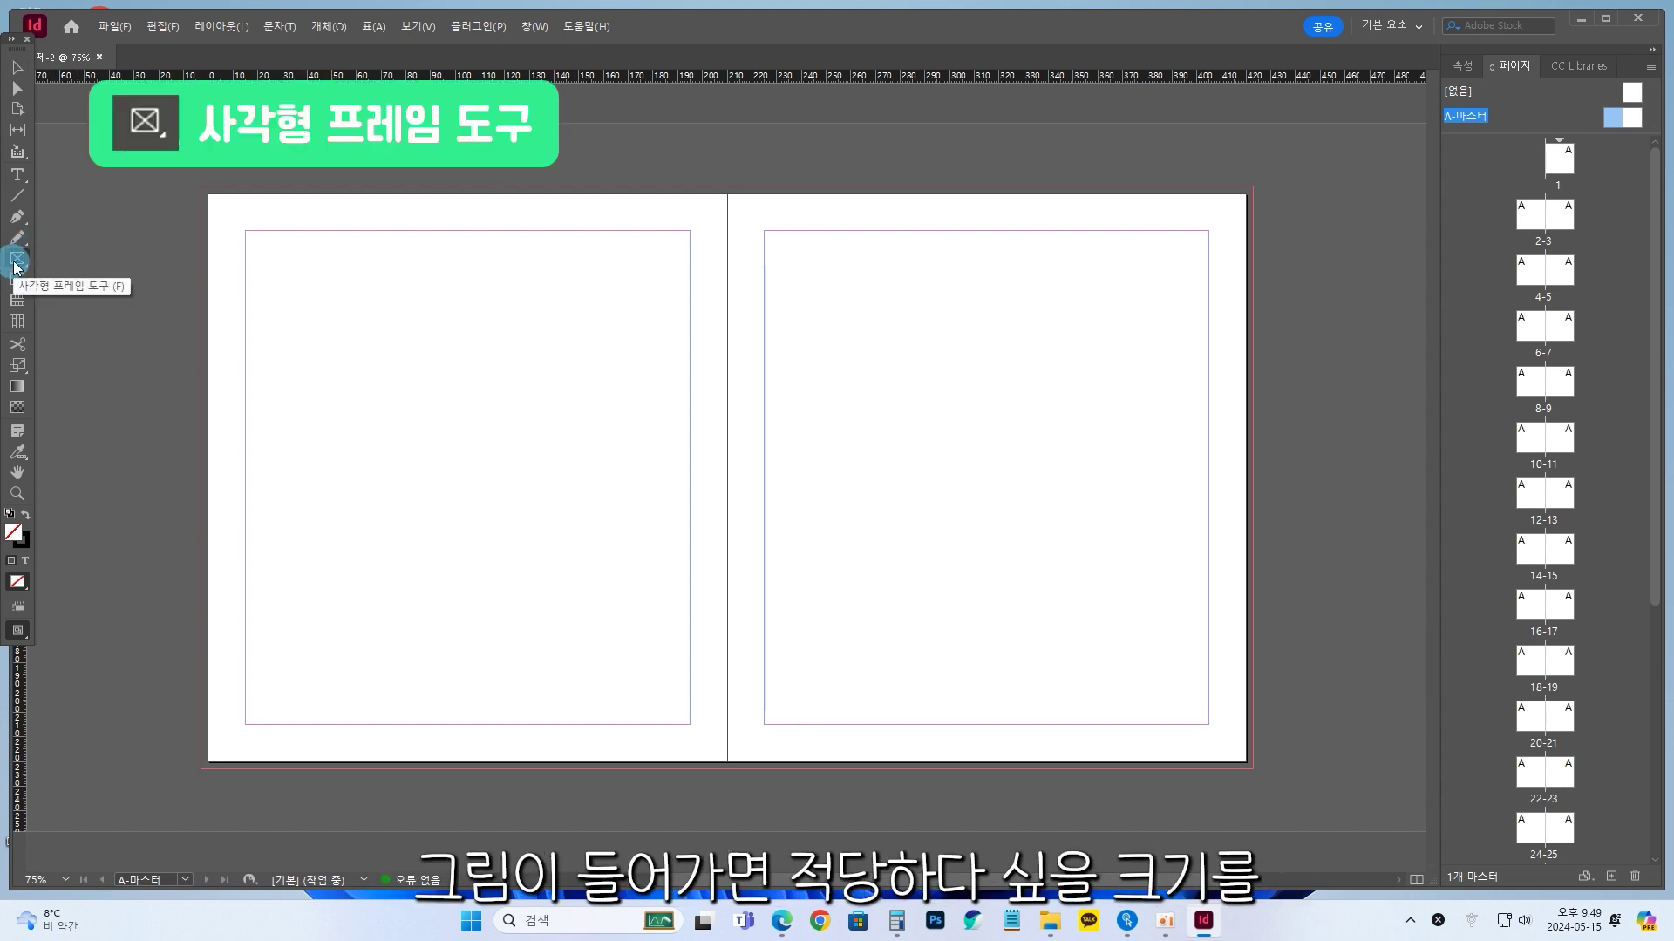
drag(246, 230, 690, 590)
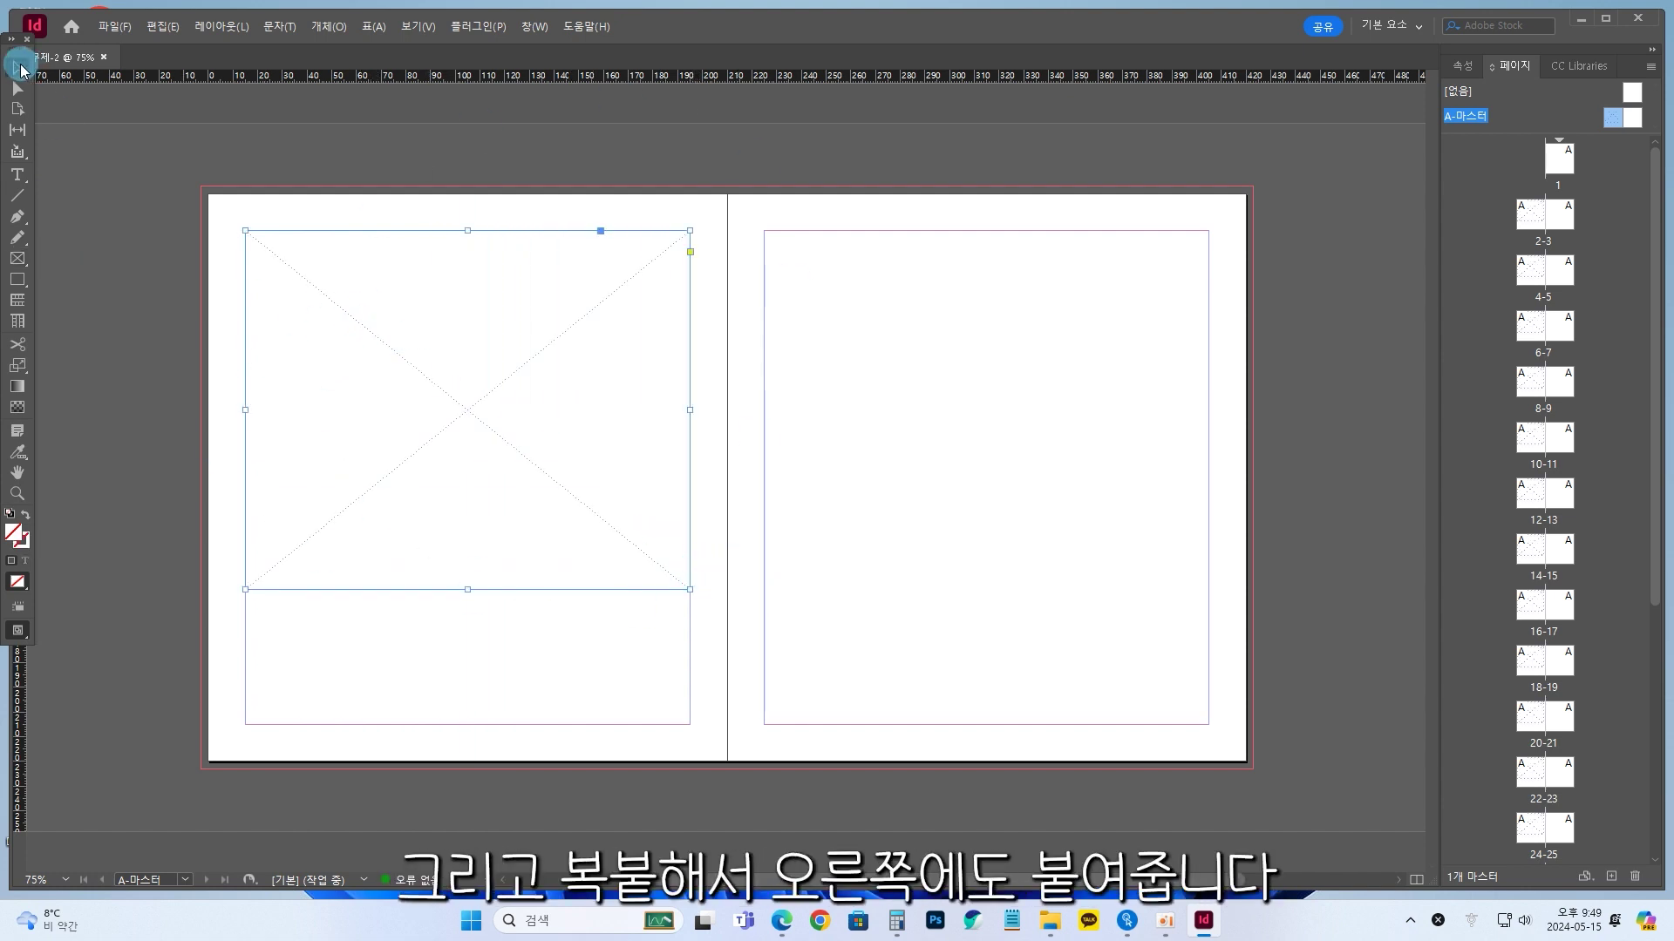
key(ctrl+c)
key(ctrl+v)
drag(651, 415, 908, 348)
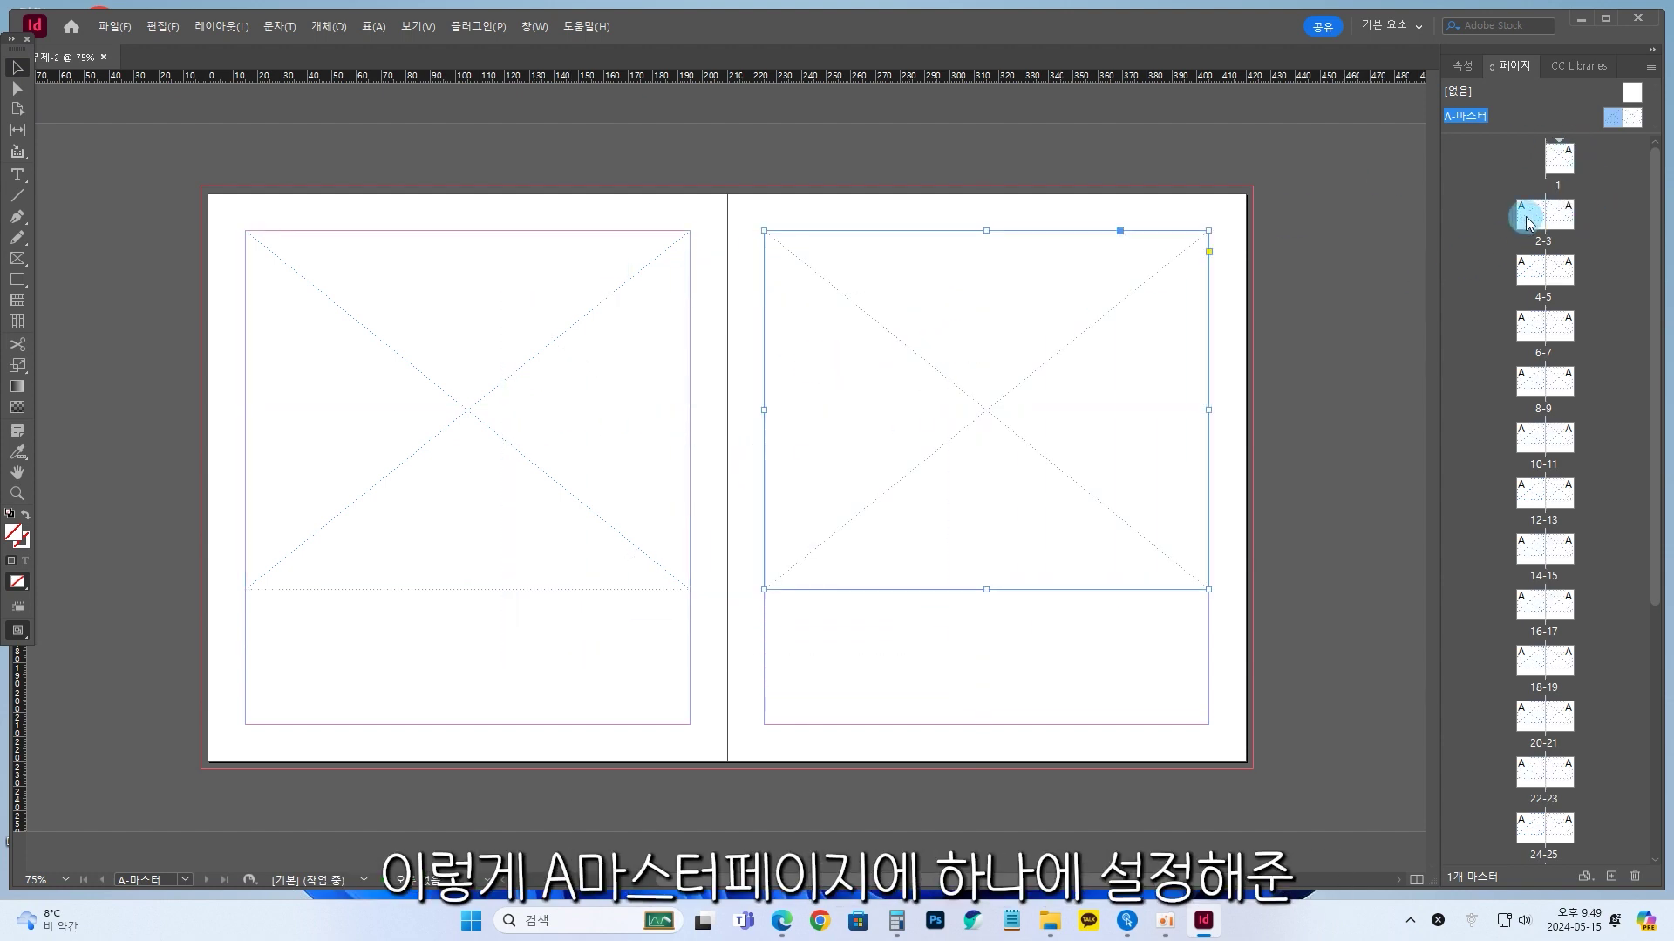
Check the picture frames on spreads 2-3 and 4-5, and return to the A-Master spread
double_click(1527, 223)
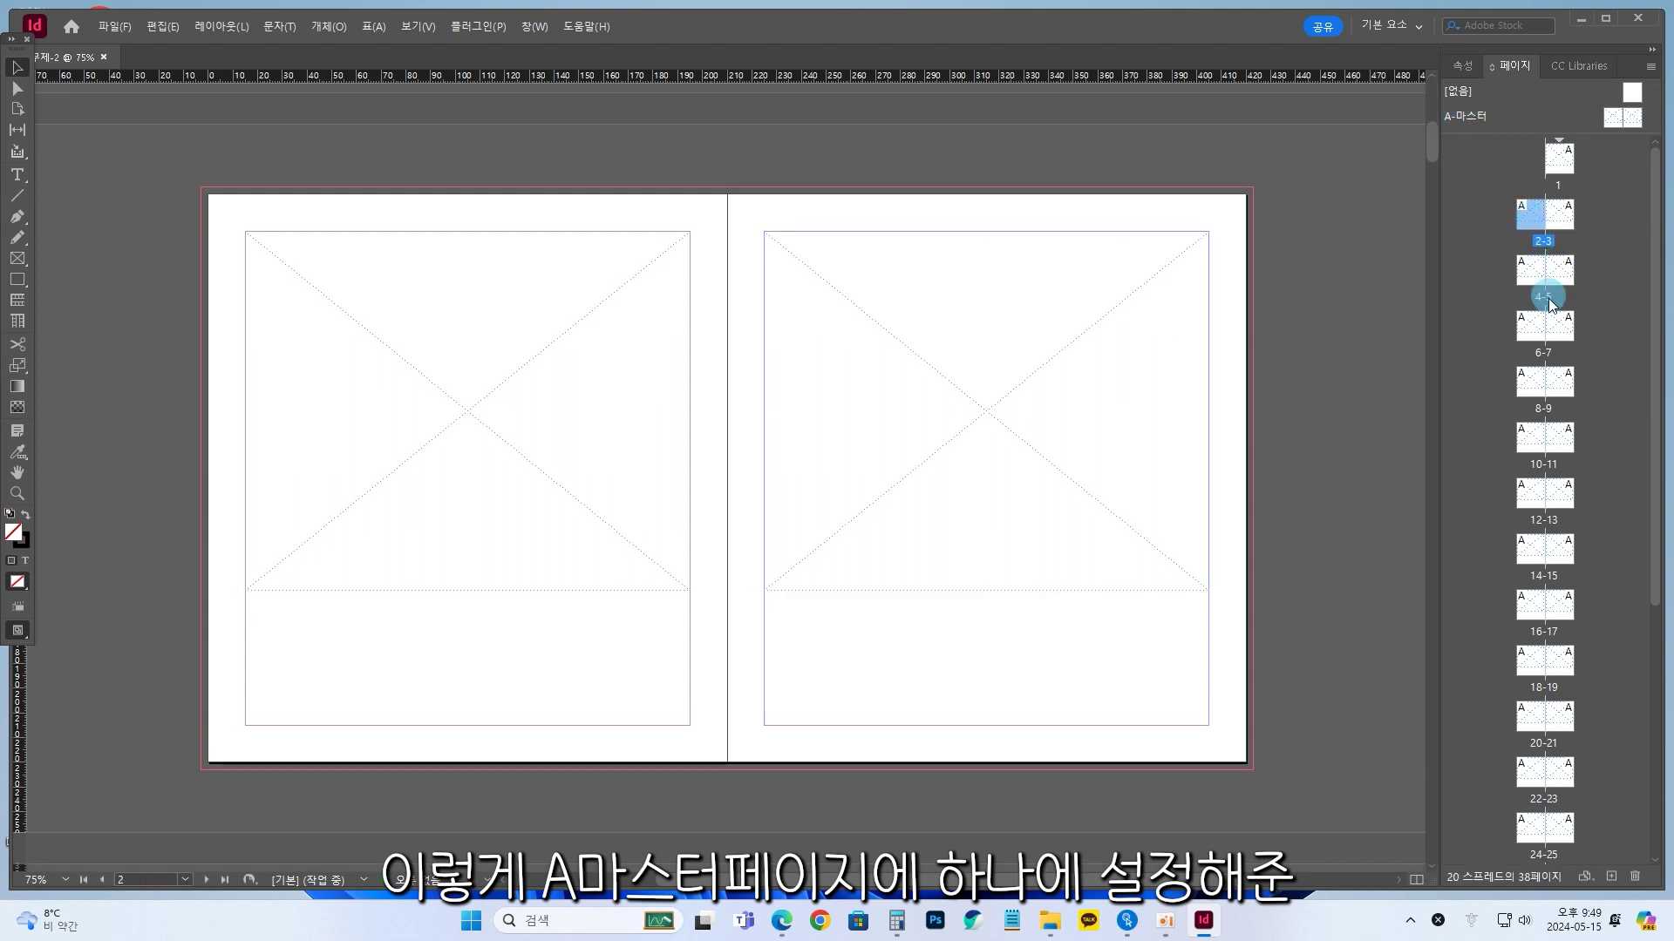
double_click(1536, 277)
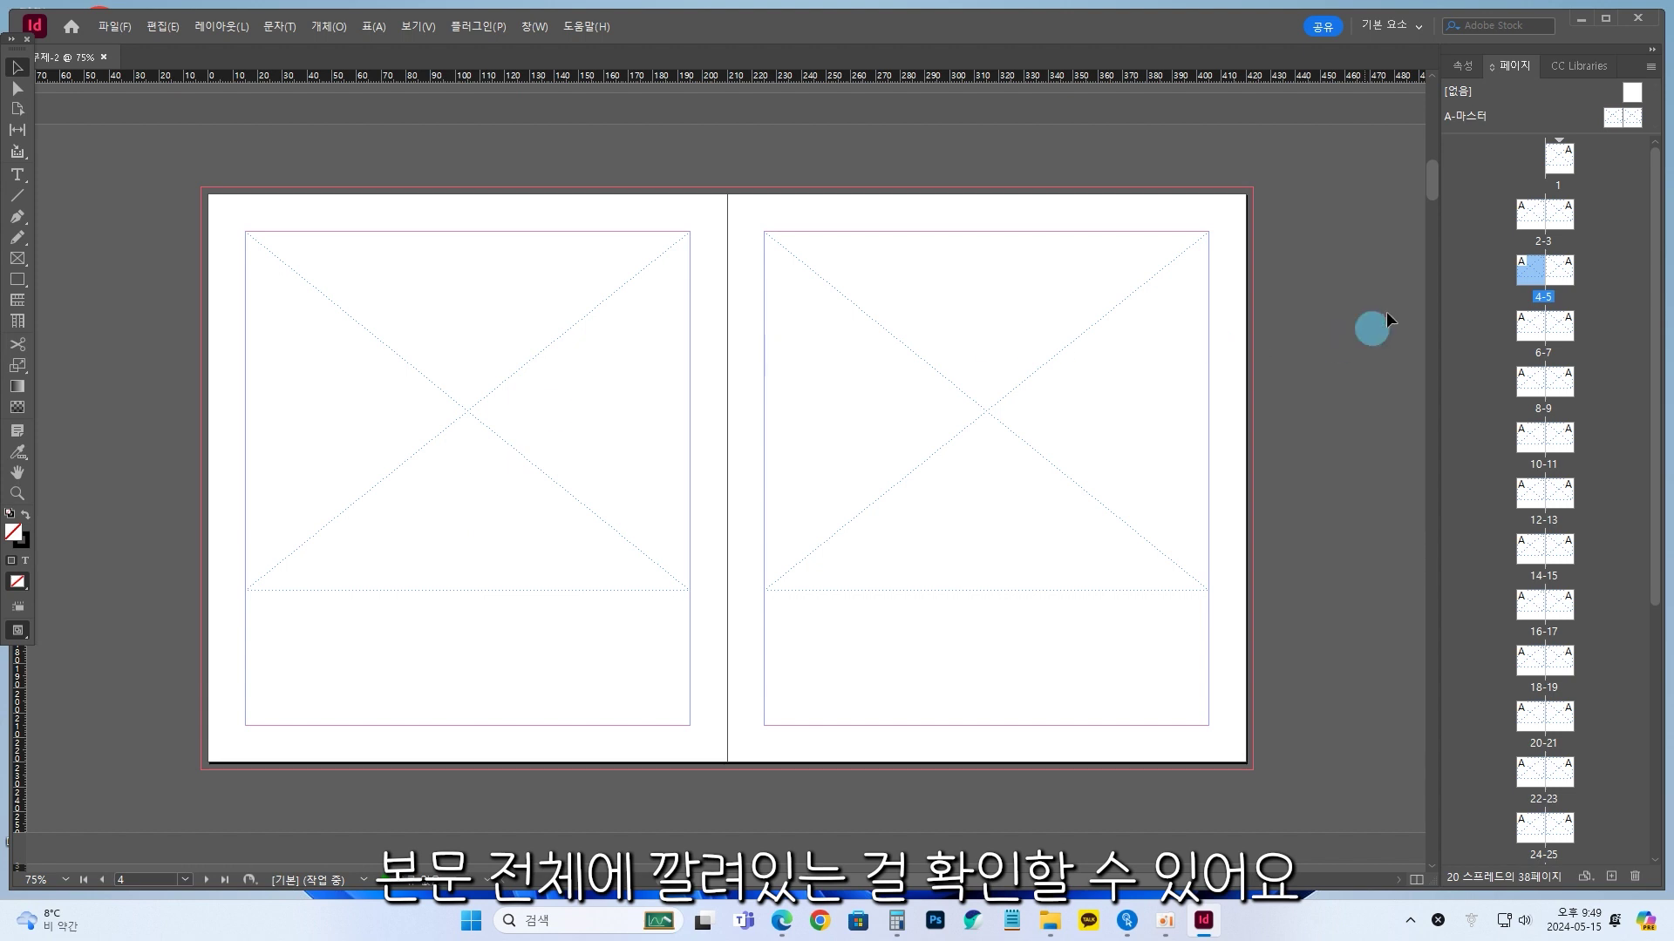
double_click(1613, 115)
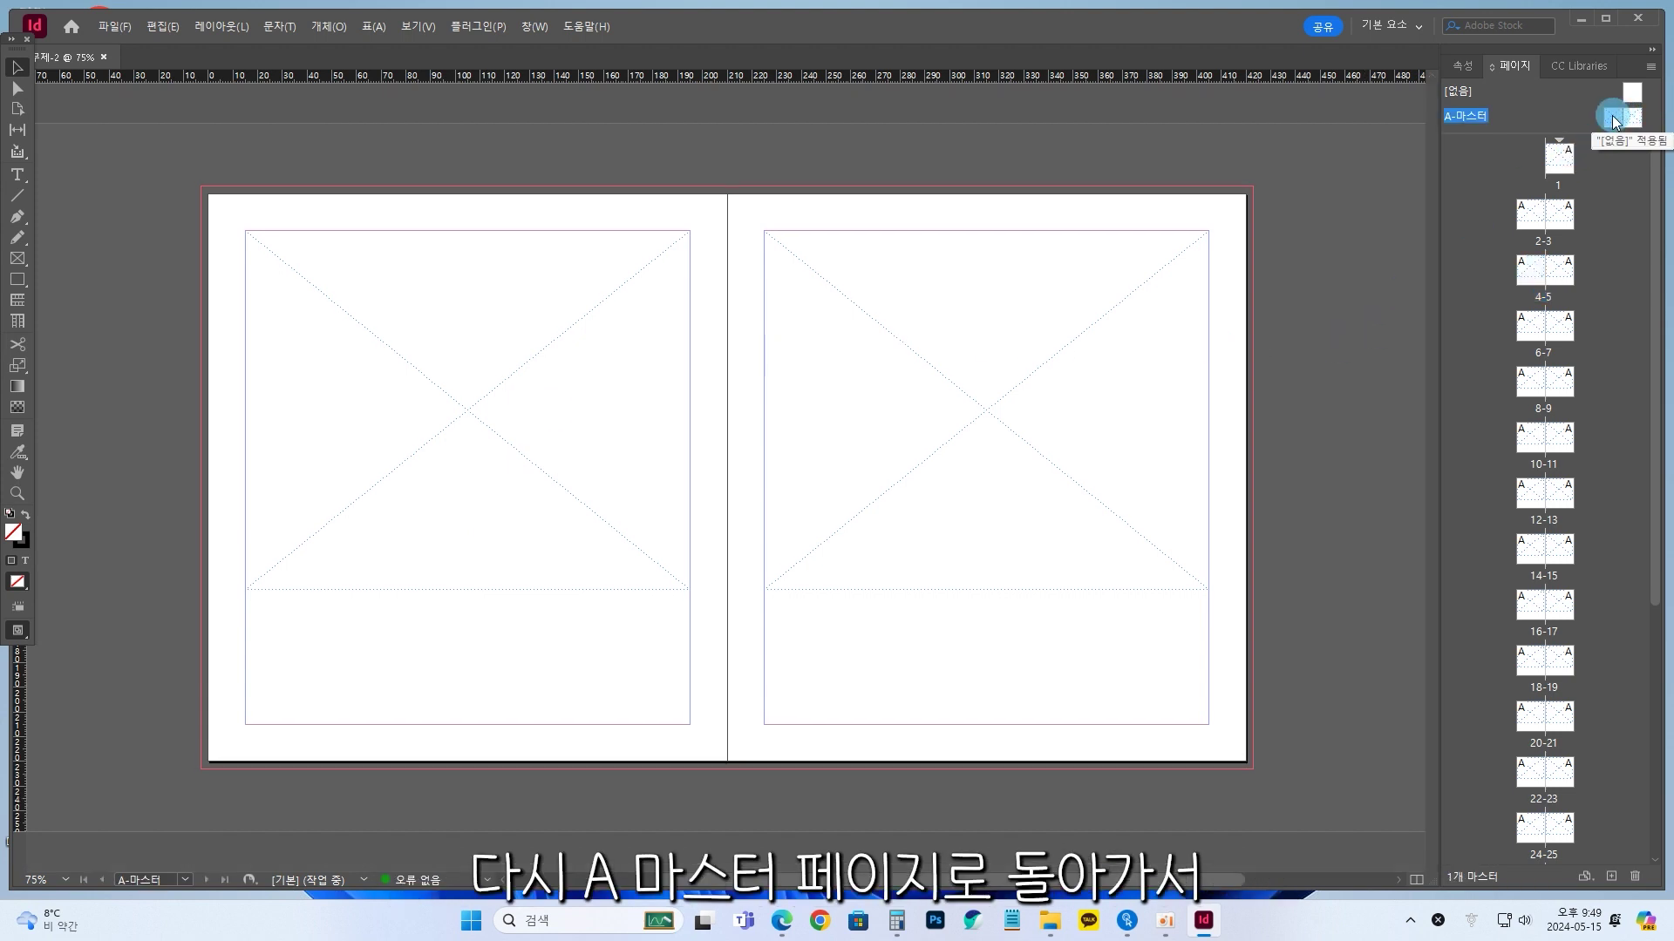
Draw a margin-wide text frame below the left master page's picture frame and copy it to the same place on the right page
click(12, 178)
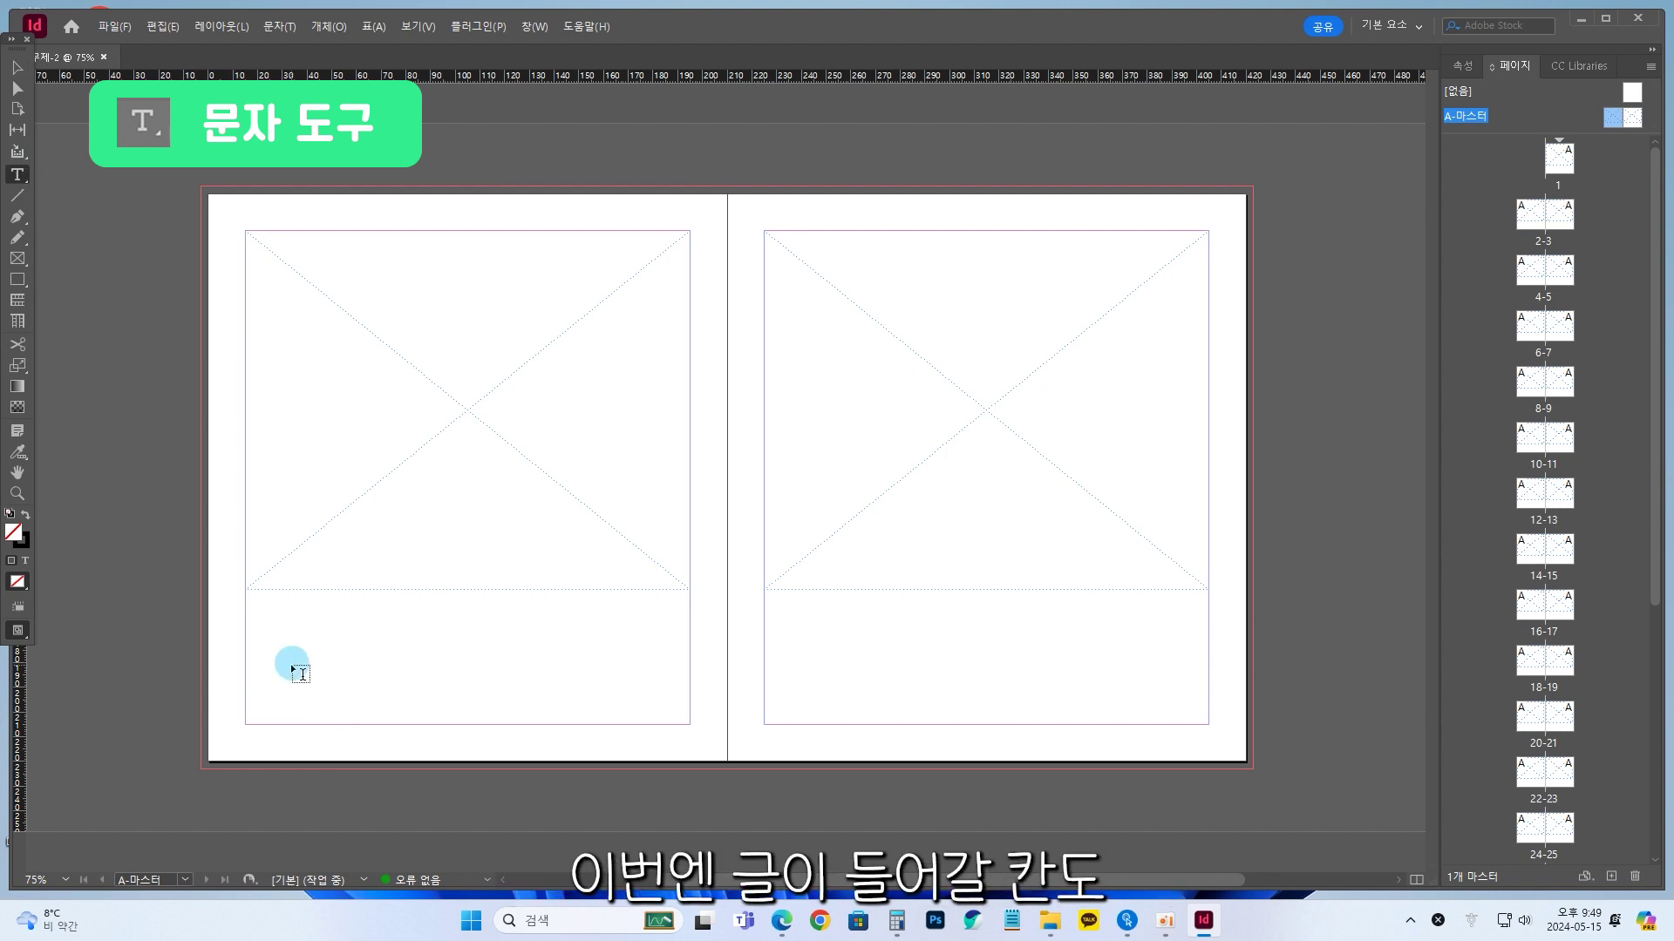
drag(247, 612, 688, 725)
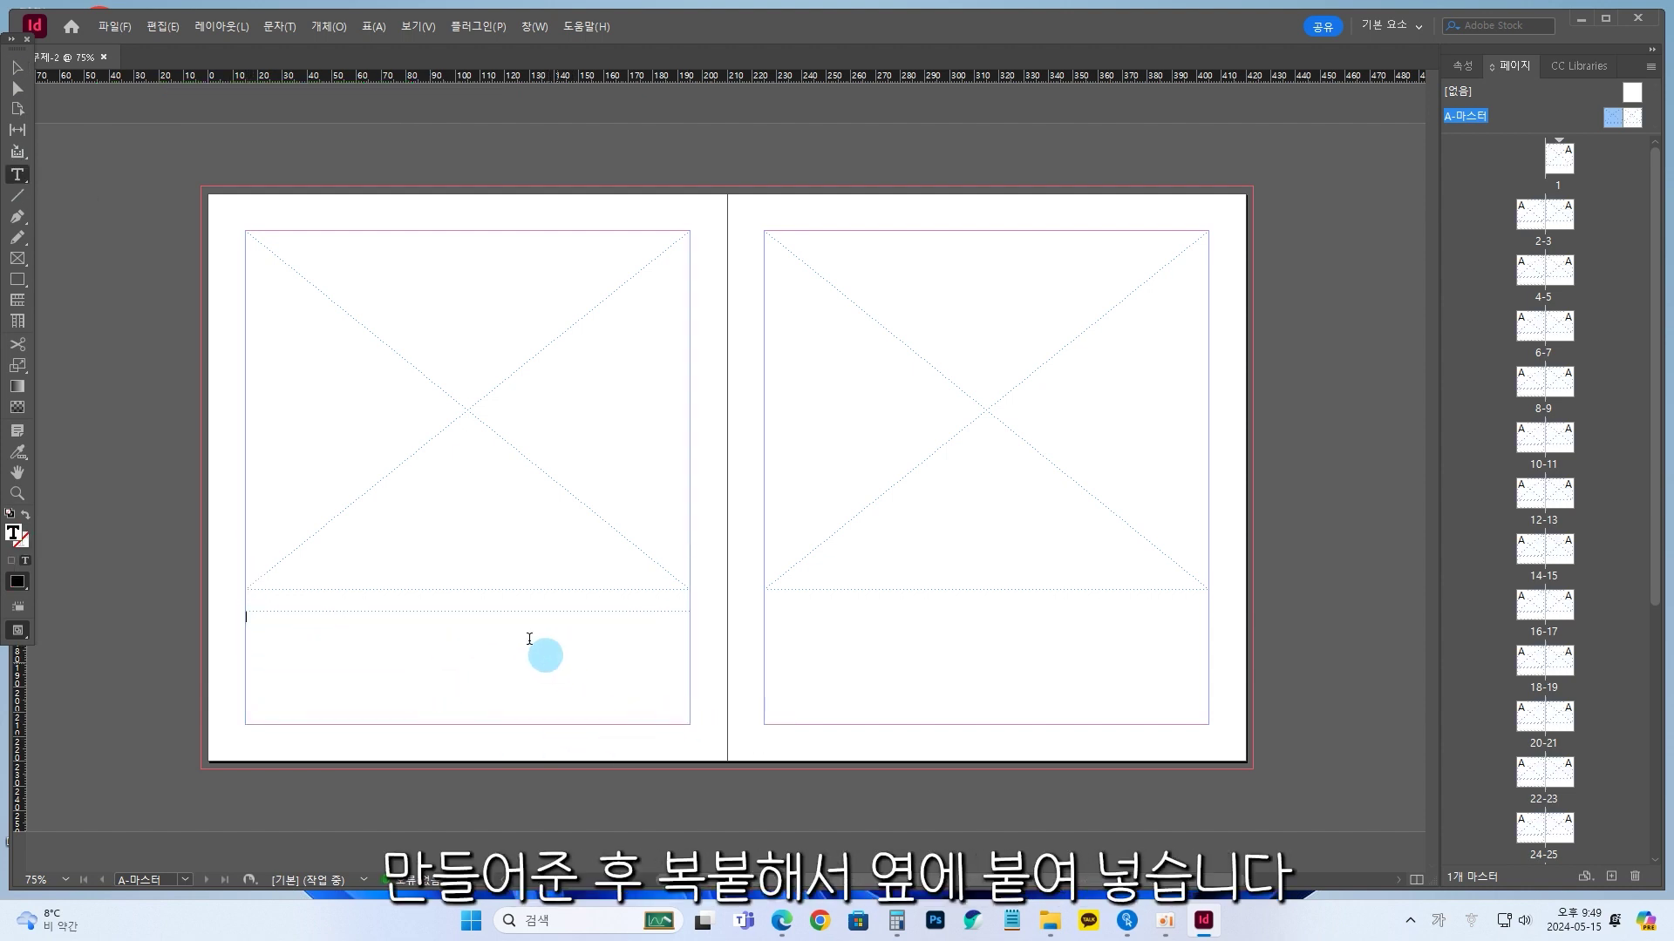
click(12, 69)
key(ctrl+c)
key(ctrl+v)
drag(688, 445, 945, 640)
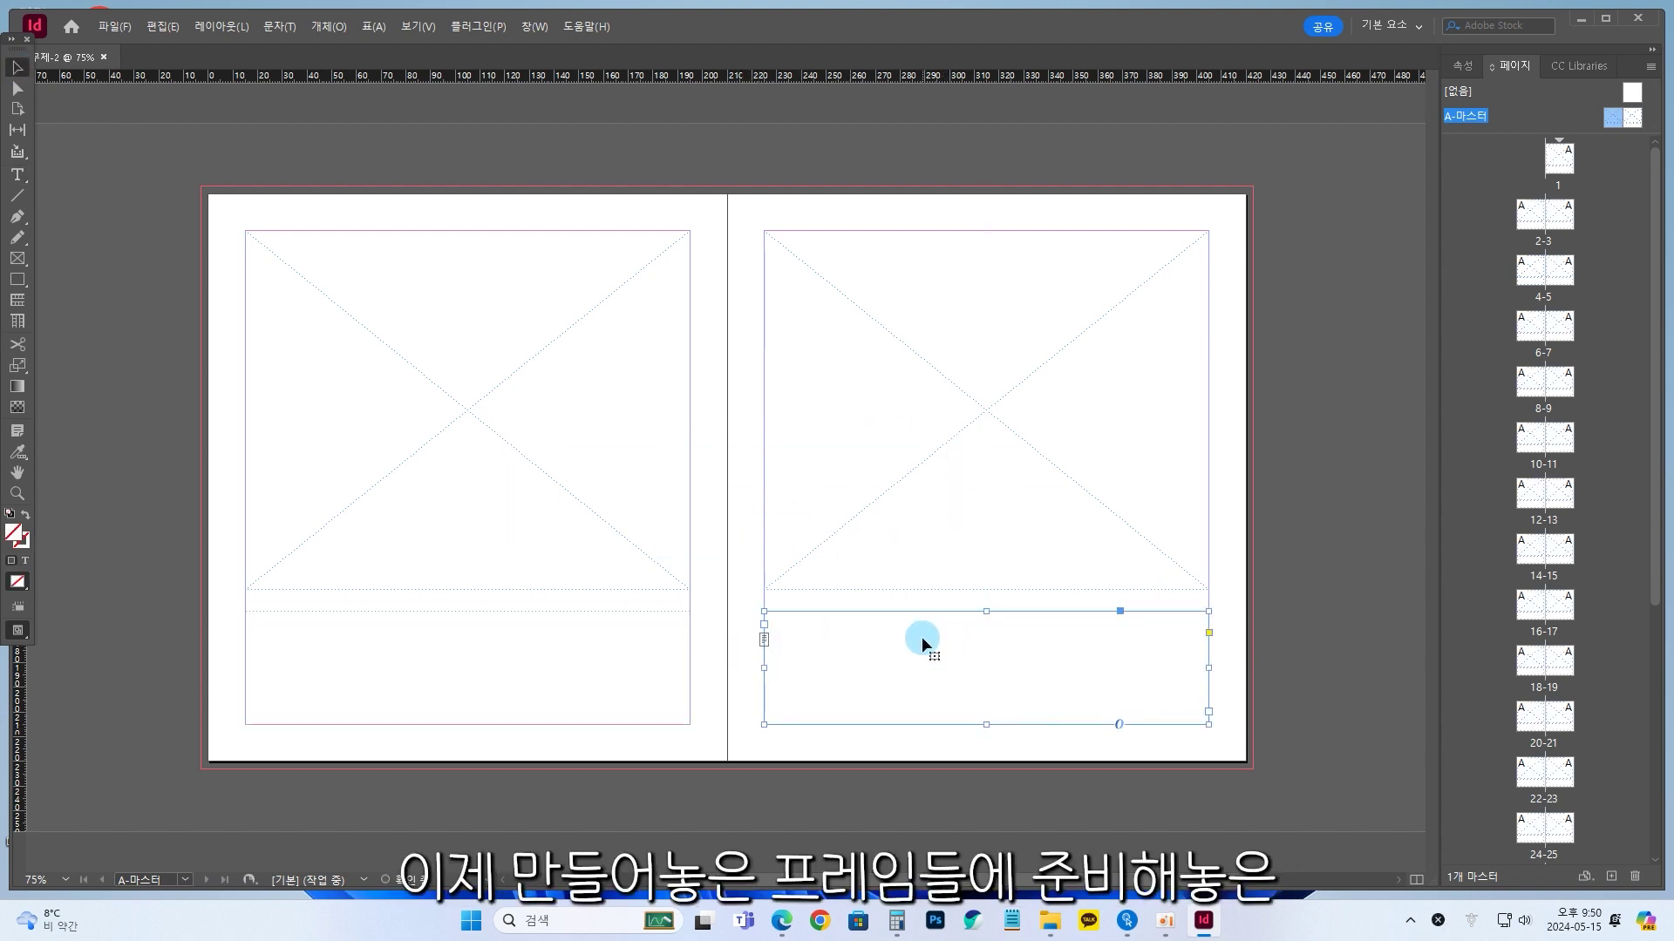
click(479, 451)
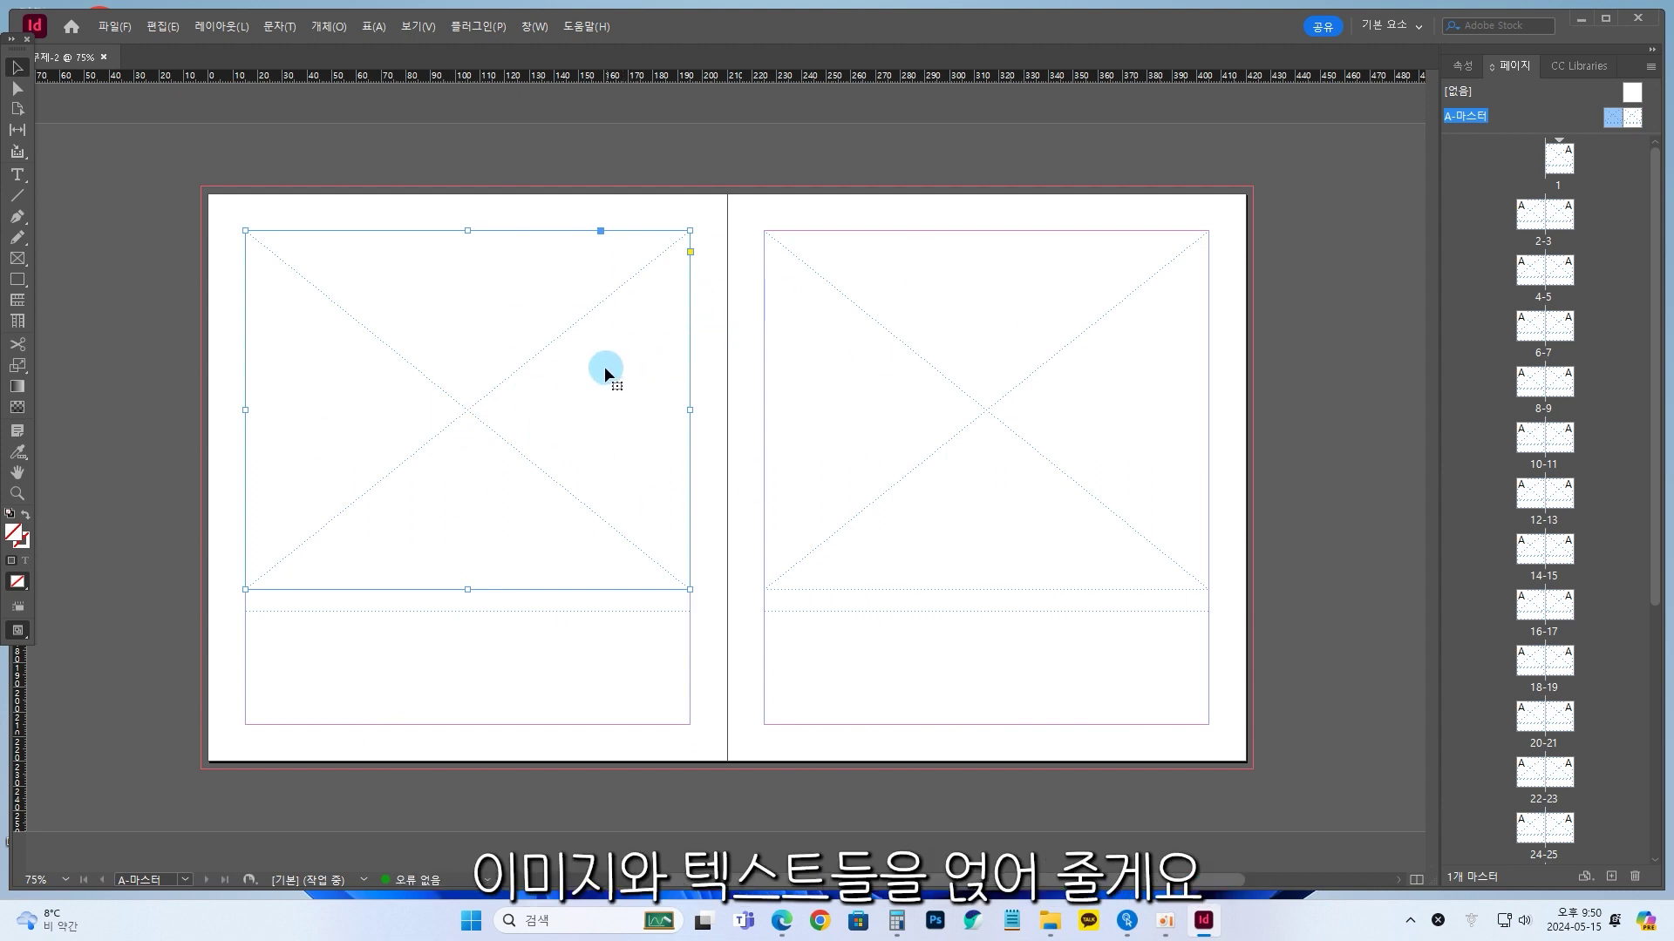
Go to page 1 and check the picture and text frames across the first spreads at 25% zoom
double_click(1559, 158)
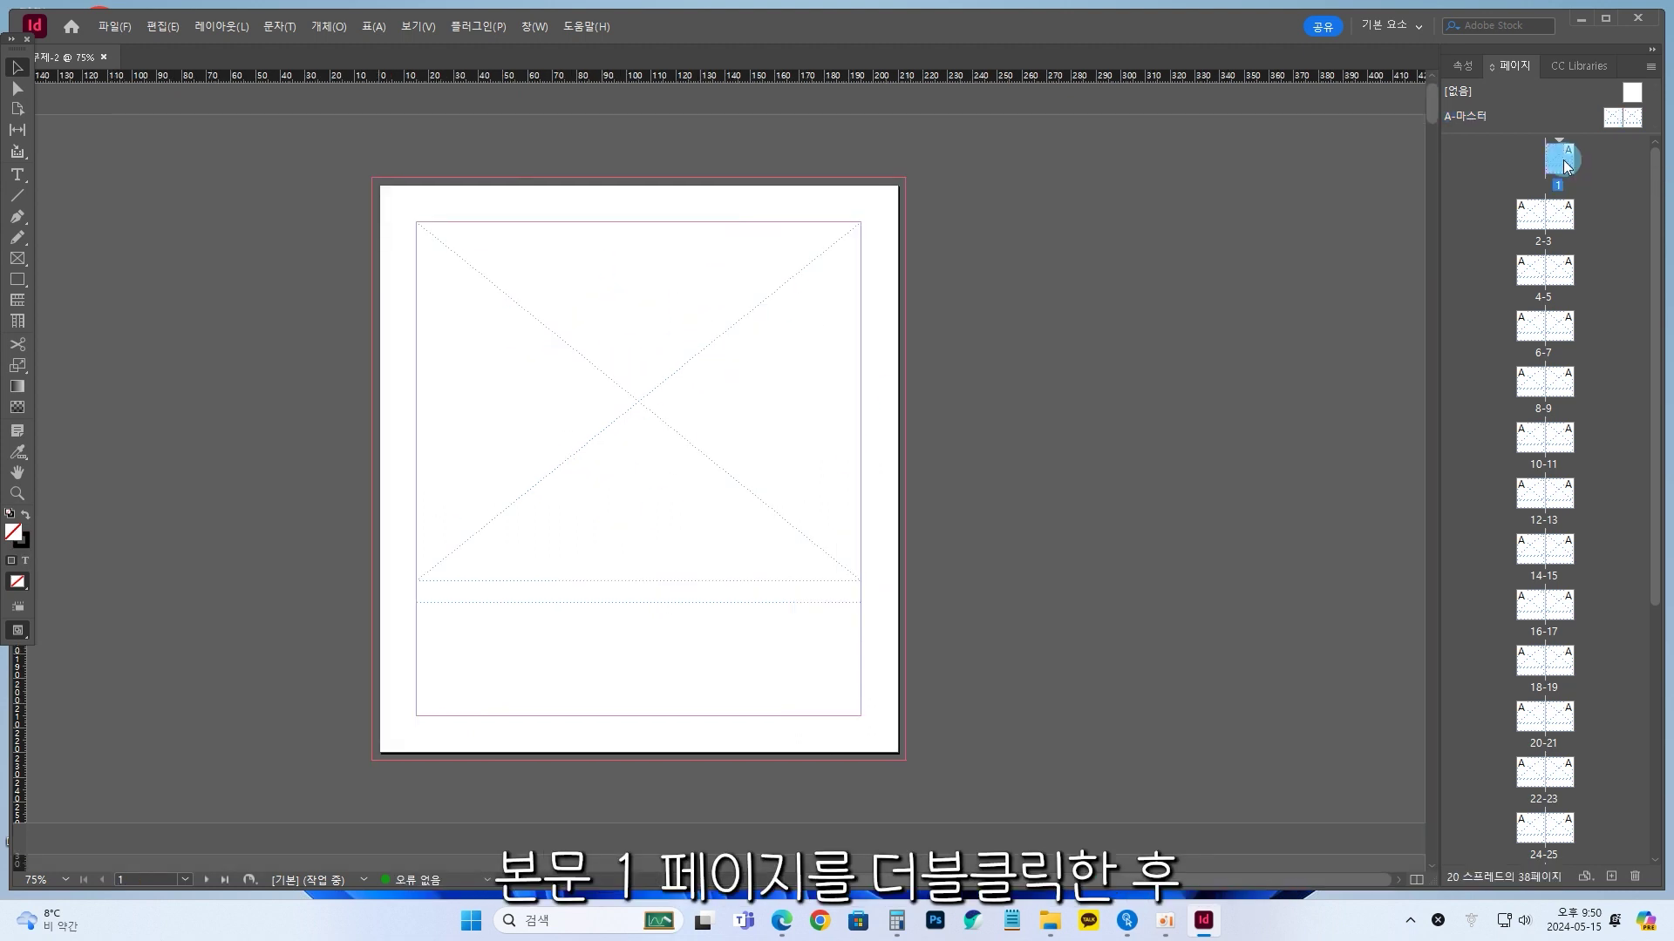
key(ctrl+minus)
key(ctrl+minus)
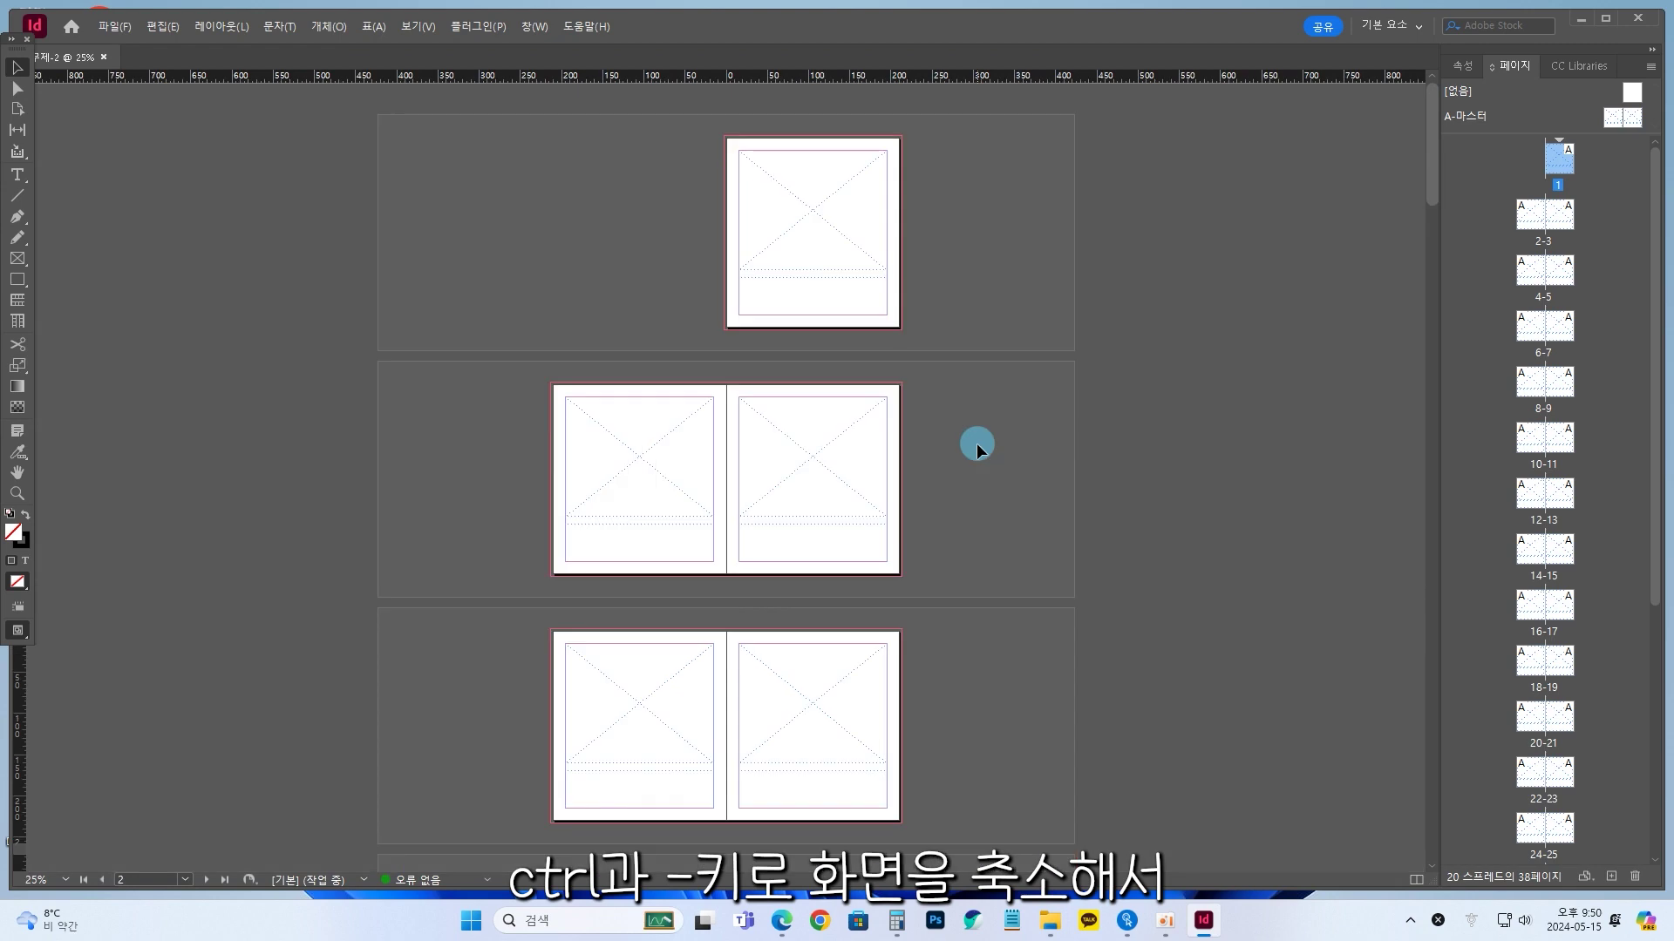
mouse_move(1431, 161)
mouse_down()
mouse_move(1420, 829)
mouse_move(1439, 151)
mouse_up()
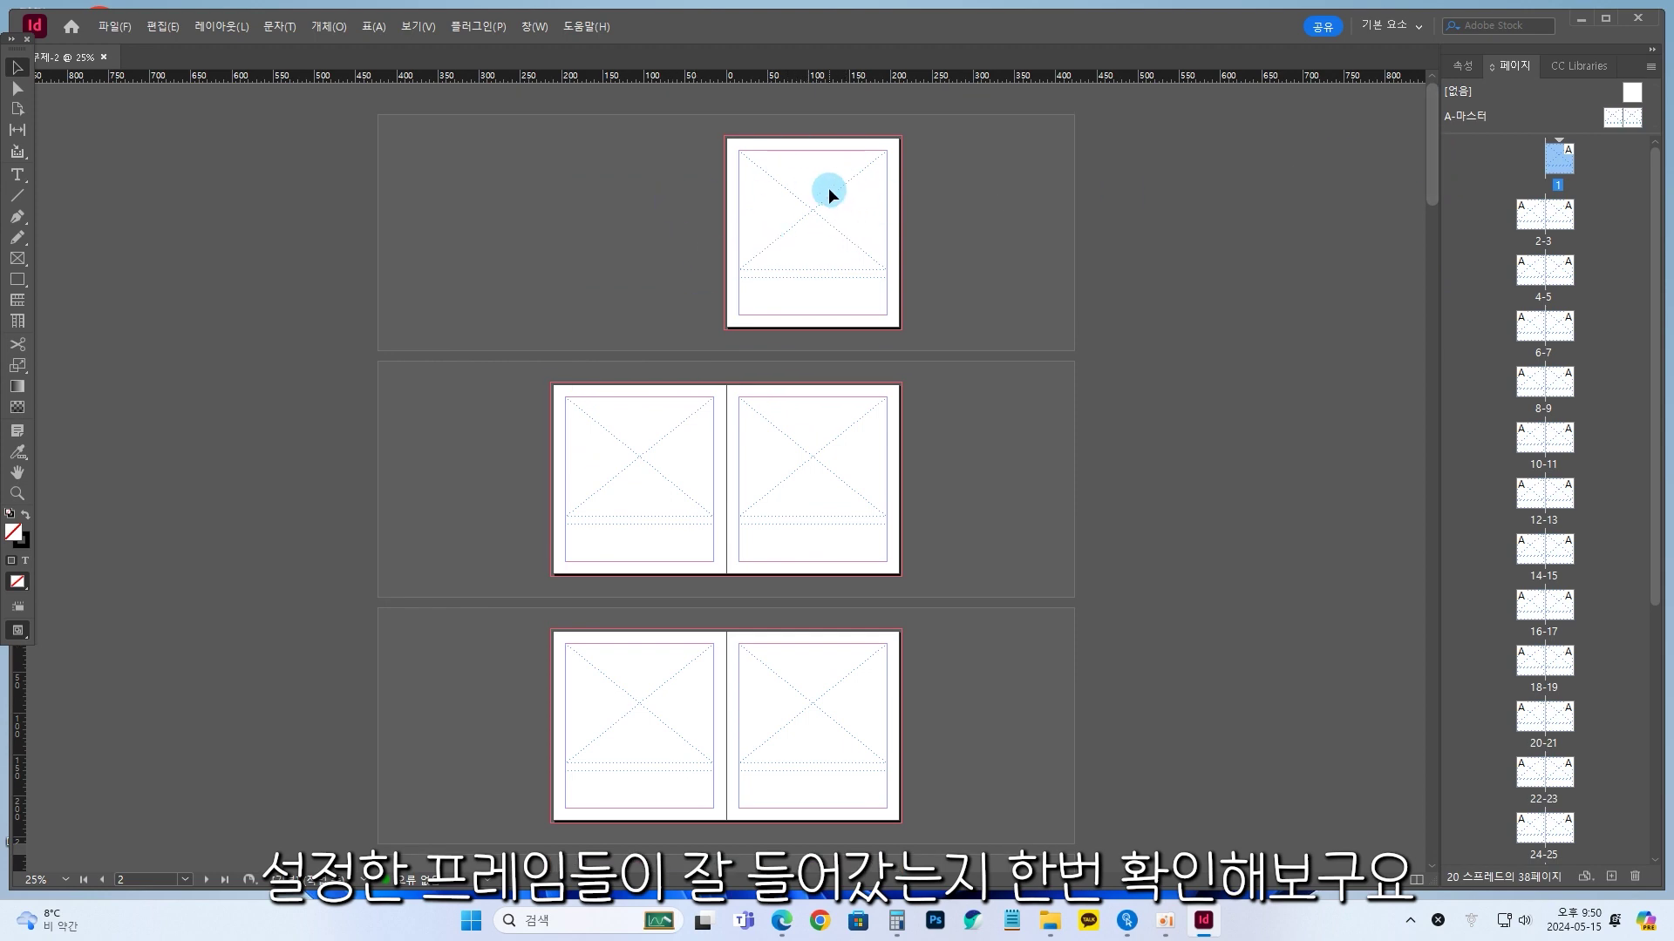
Select all images in the 이미지파일 folder and load them into the InDesign document for placing, starting at page 1
click(1050, 920)
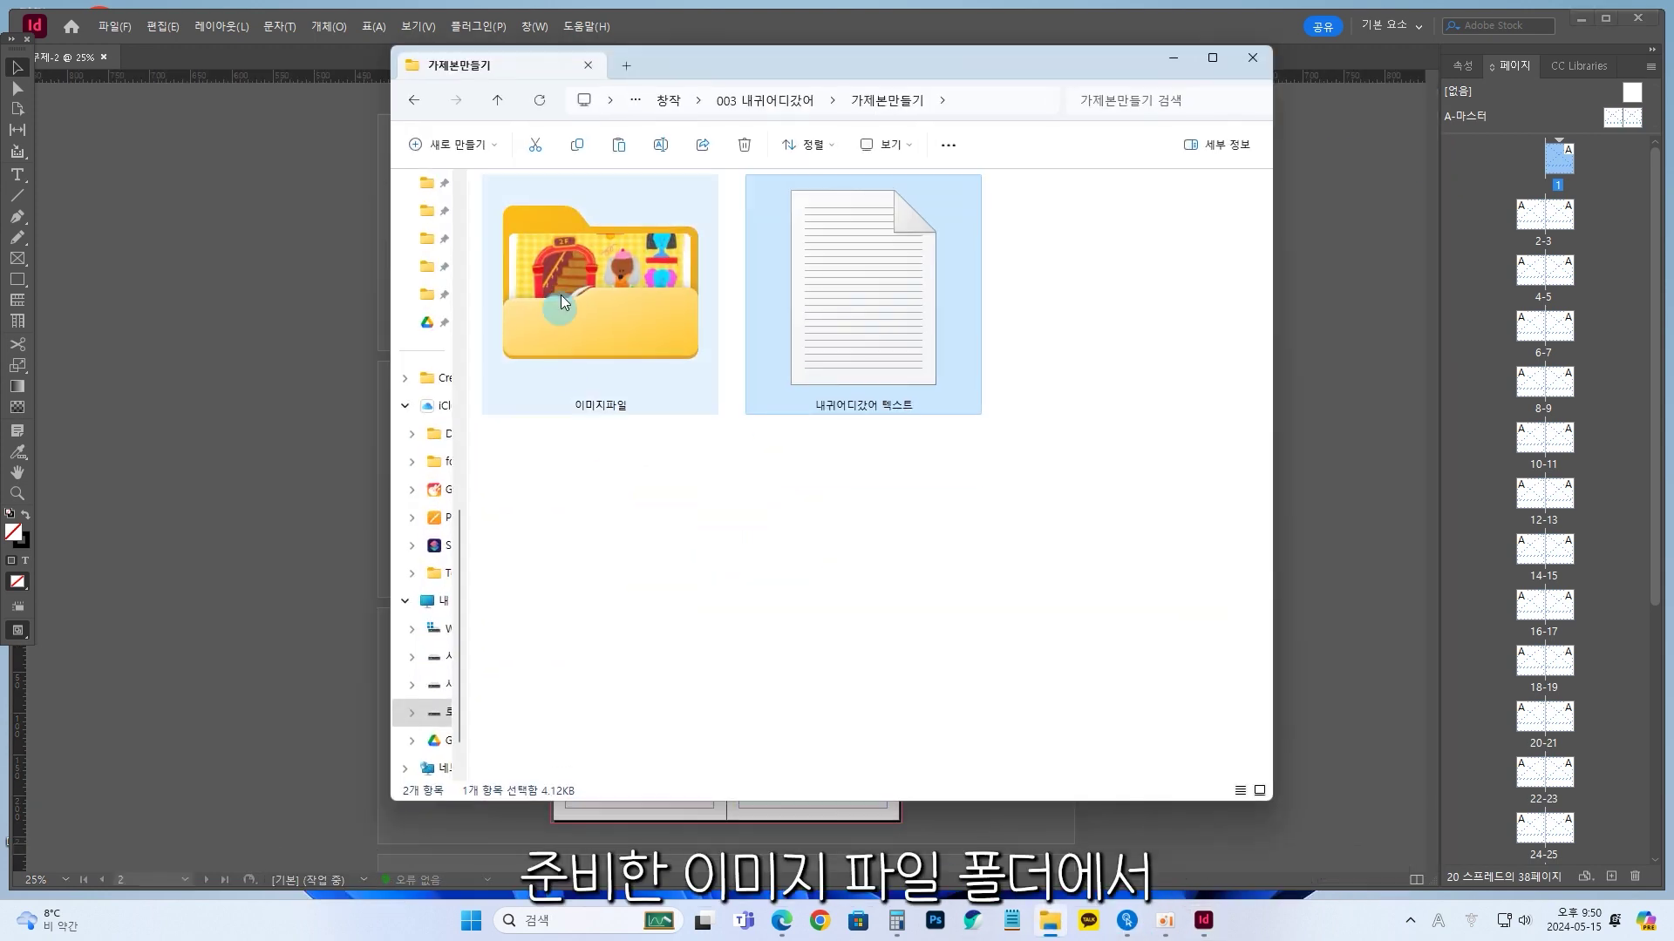
double_click(663, 279)
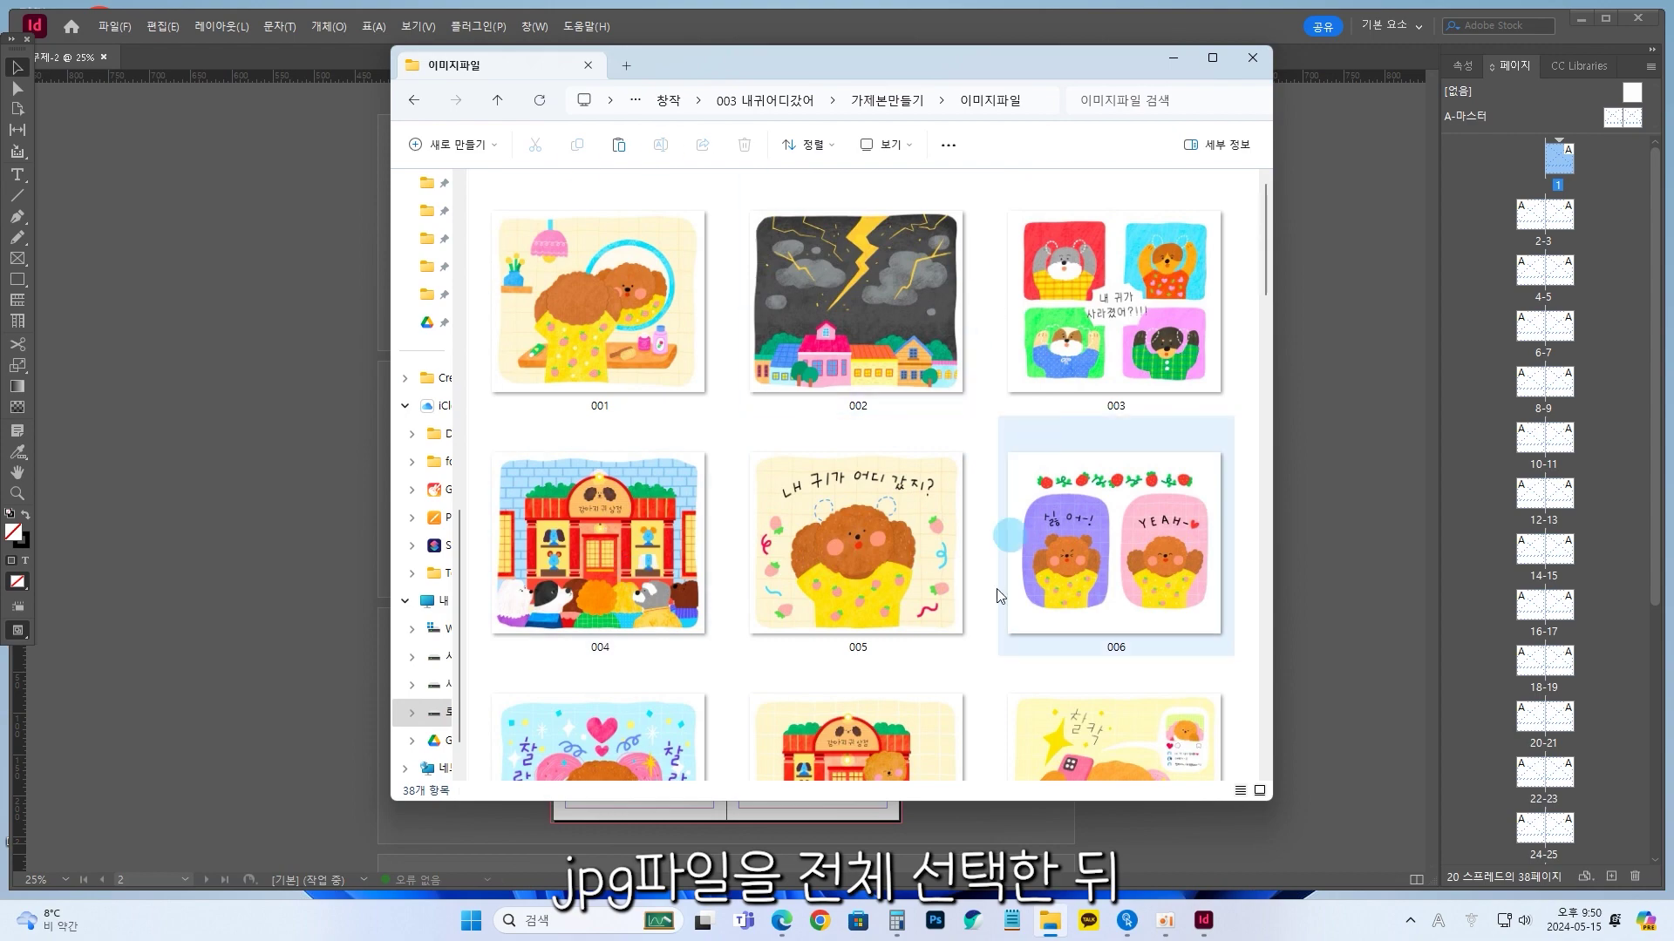
click(593, 252)
key(ctrl+a)
scroll(964, 389, down, 10)
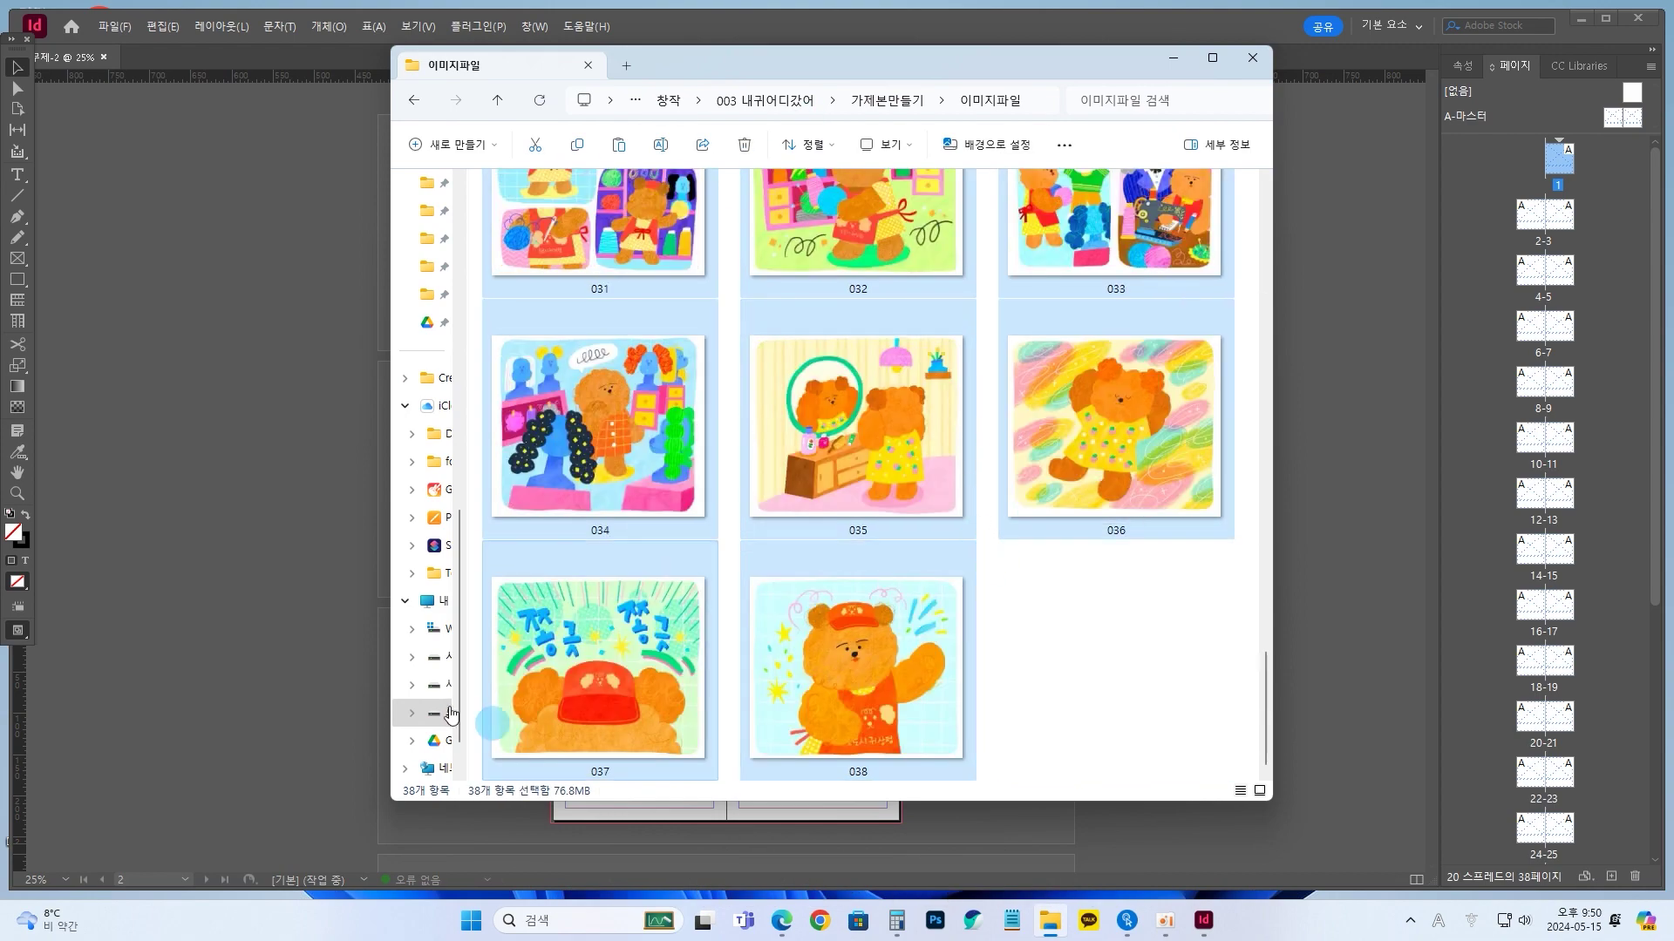
drag(939, 33, 1290, 336)
drag(1253, 513, 842, 232)
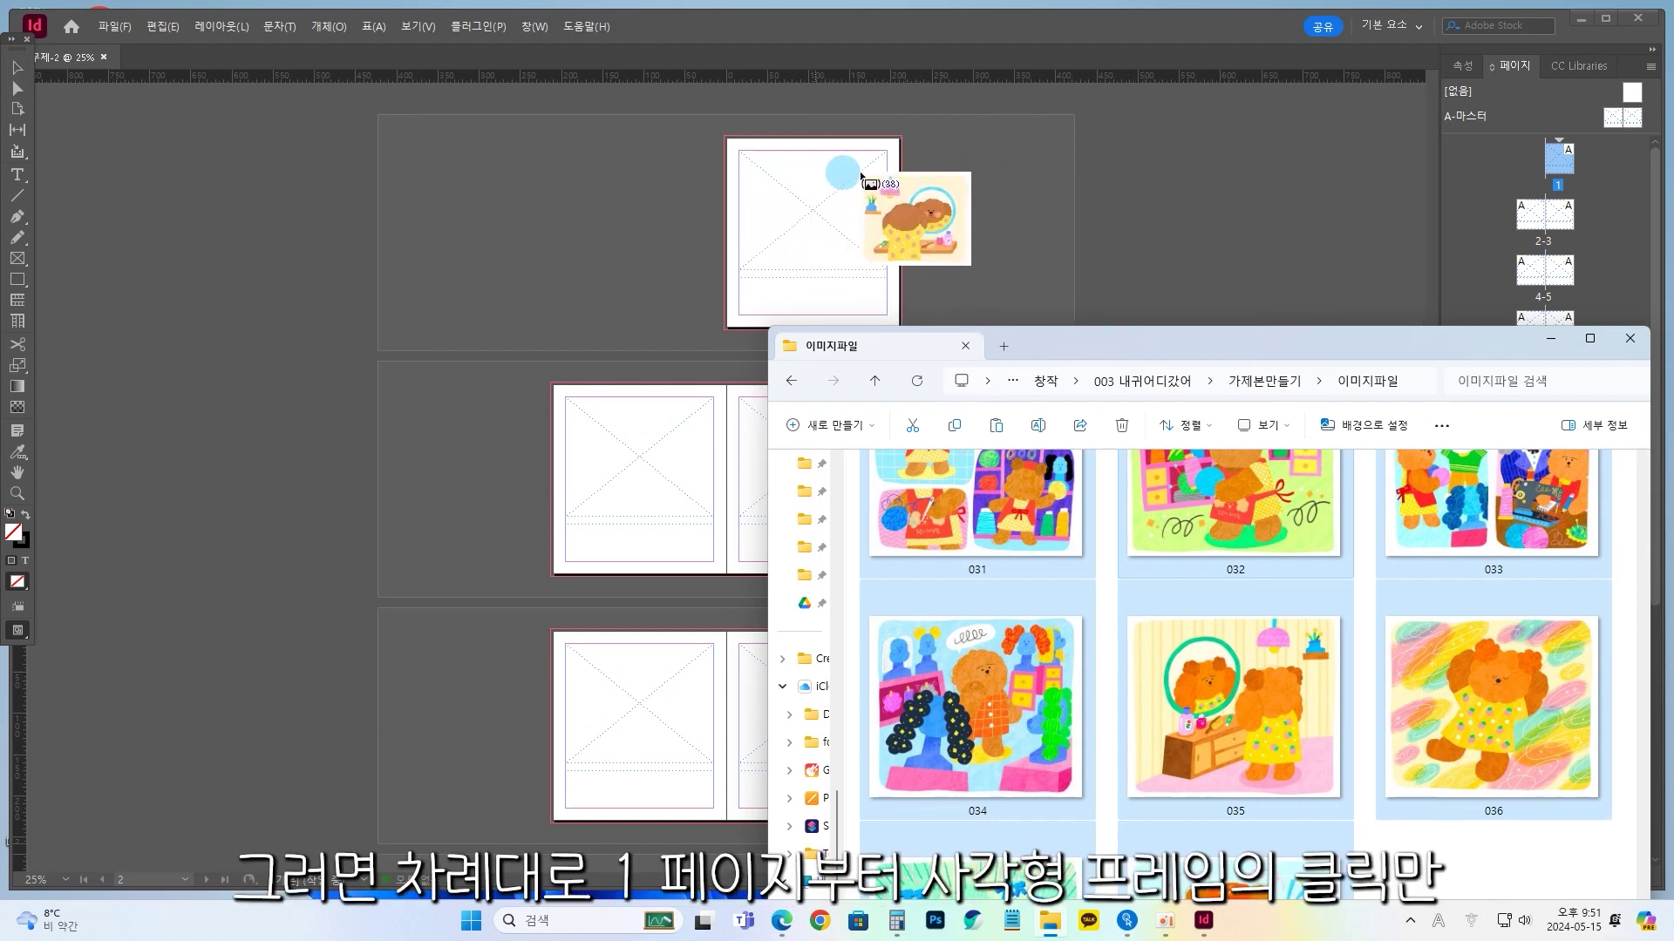
Place the loaded images one by one into the picture frames of pages 1 to 7
click(1556, 345)
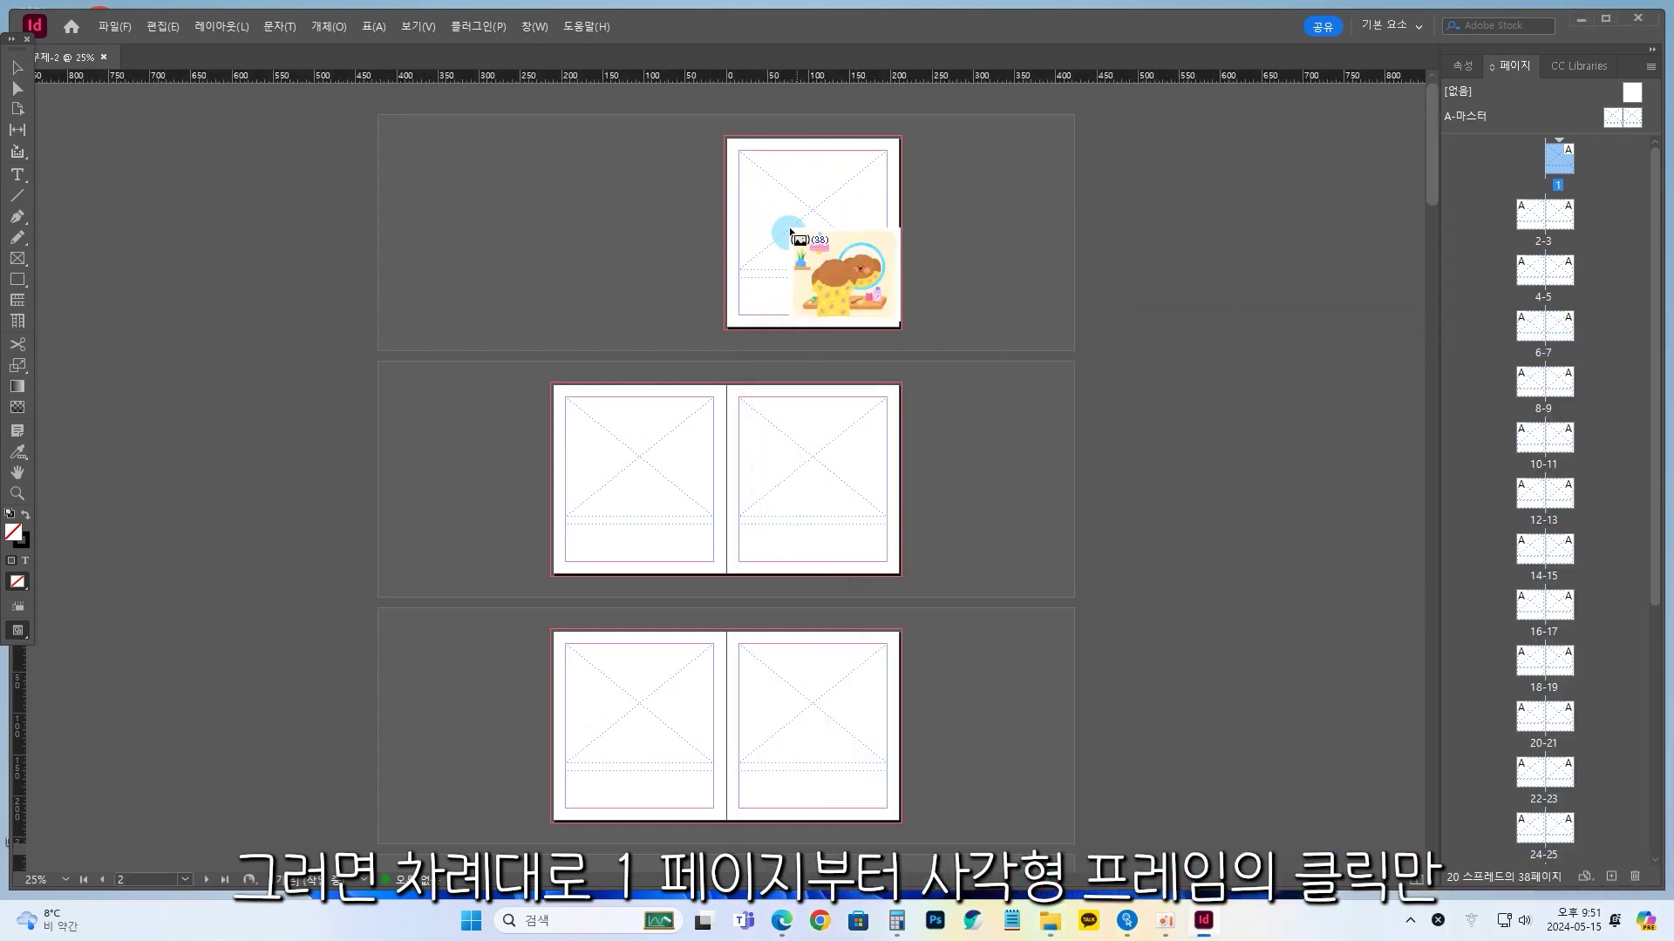
click(843, 209)
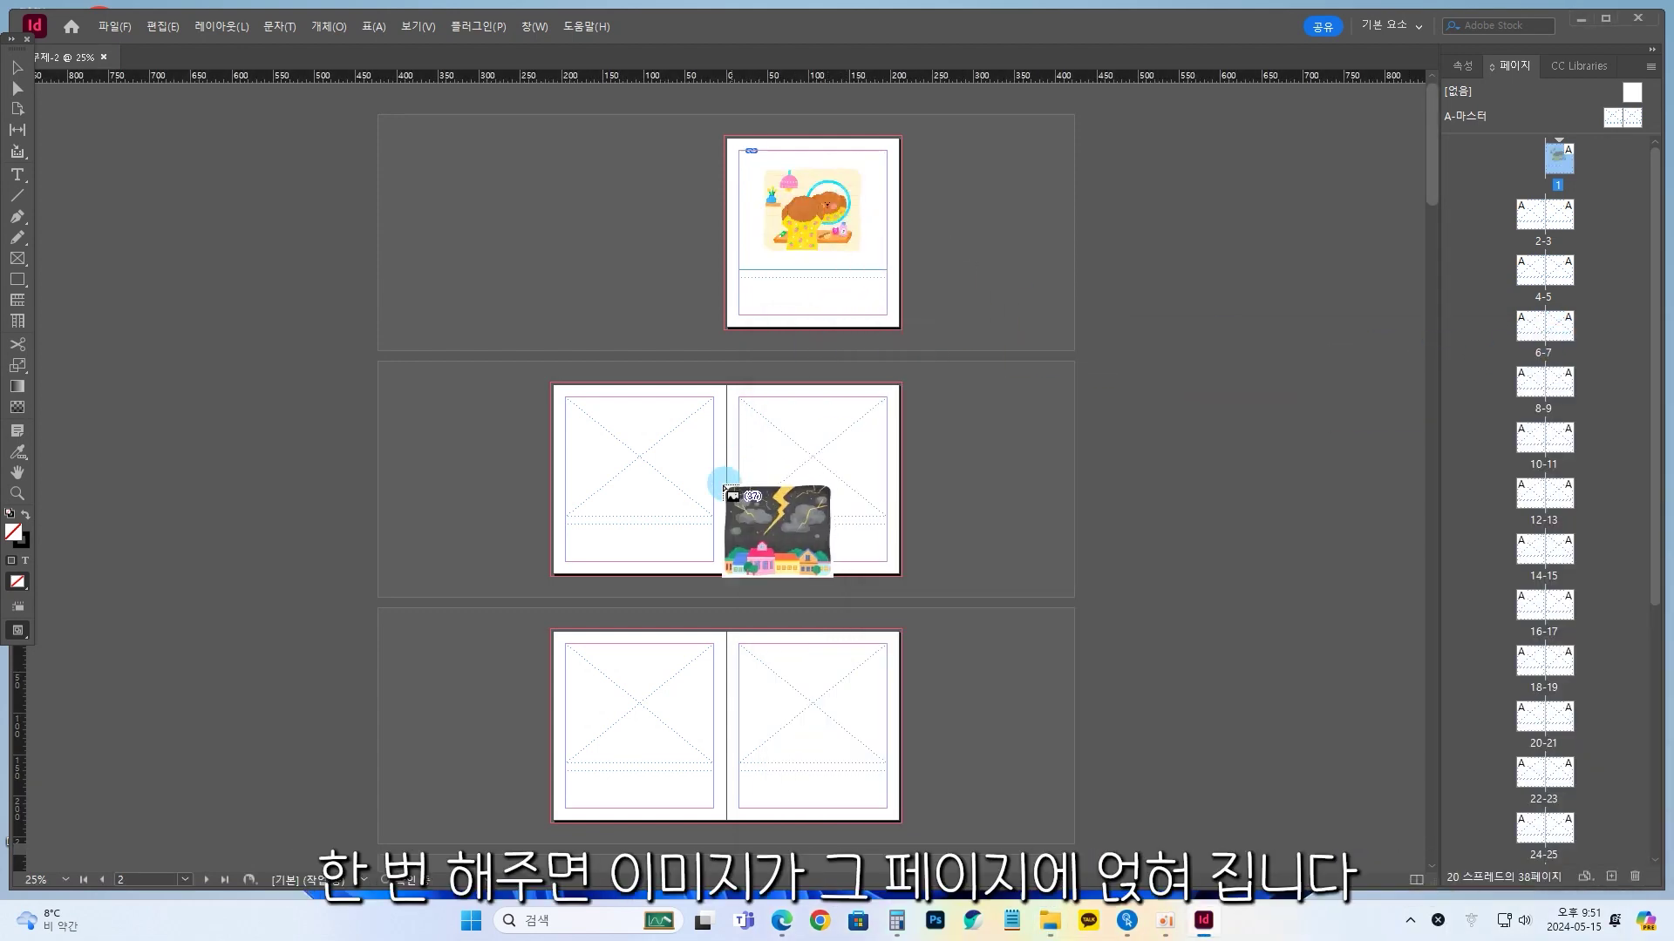
click(667, 466)
click(774, 460)
scroll(811, 488, down, 3)
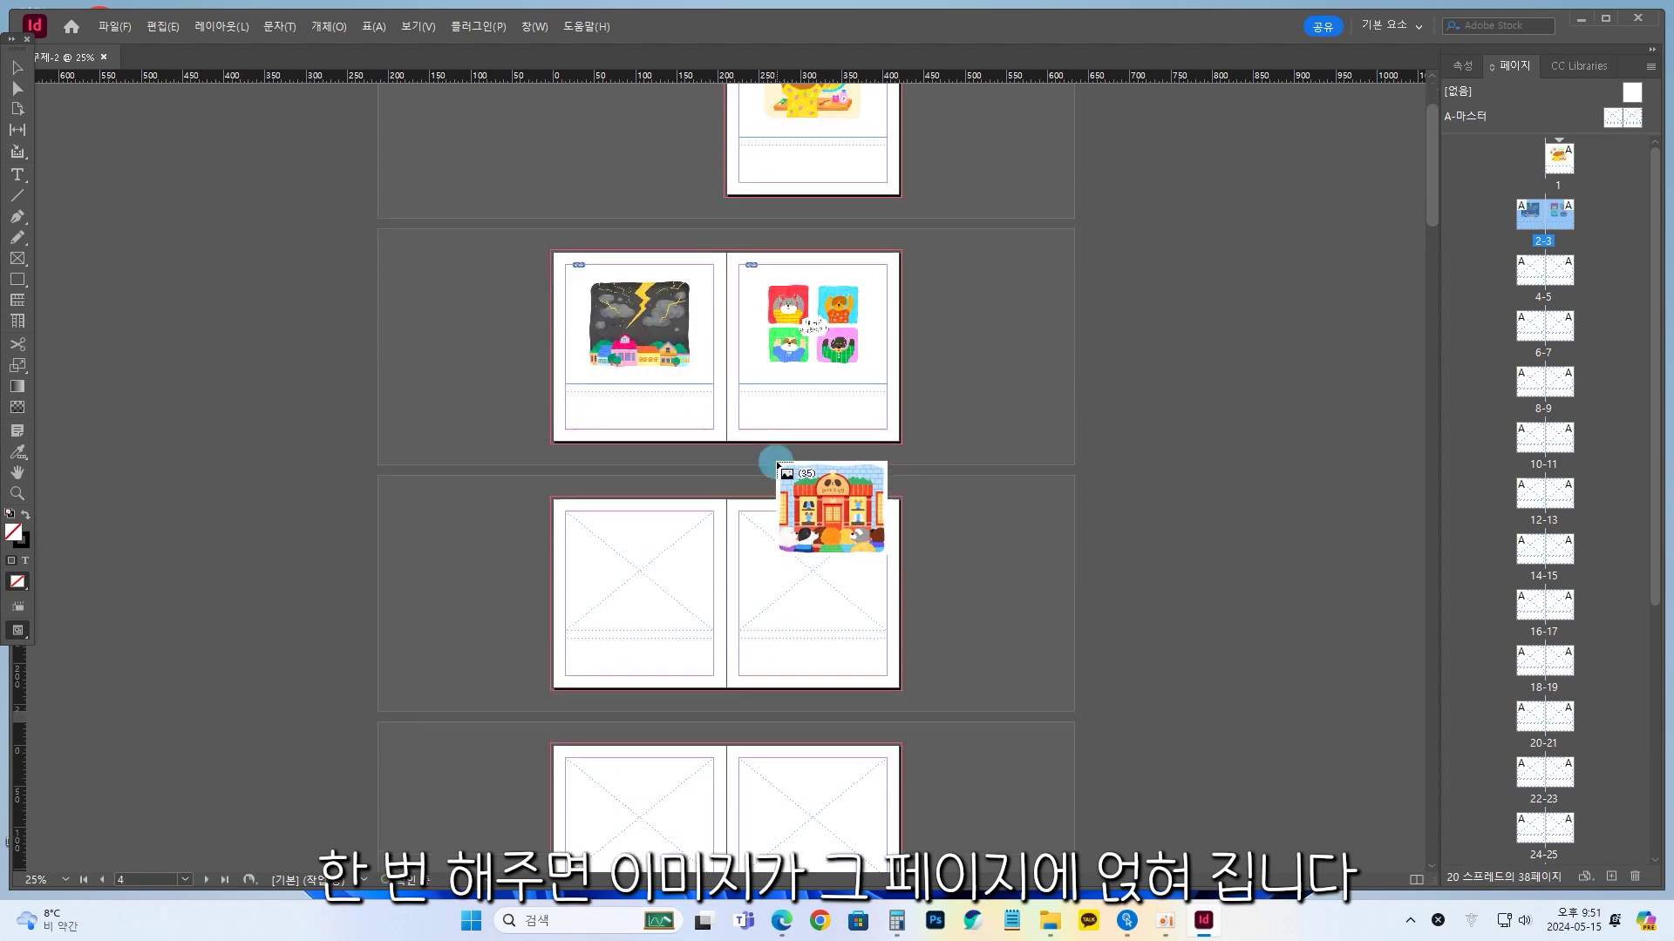
click(697, 462)
click(771, 449)
scroll(772, 444, down, 3)
click(688, 414)
click(769, 426)
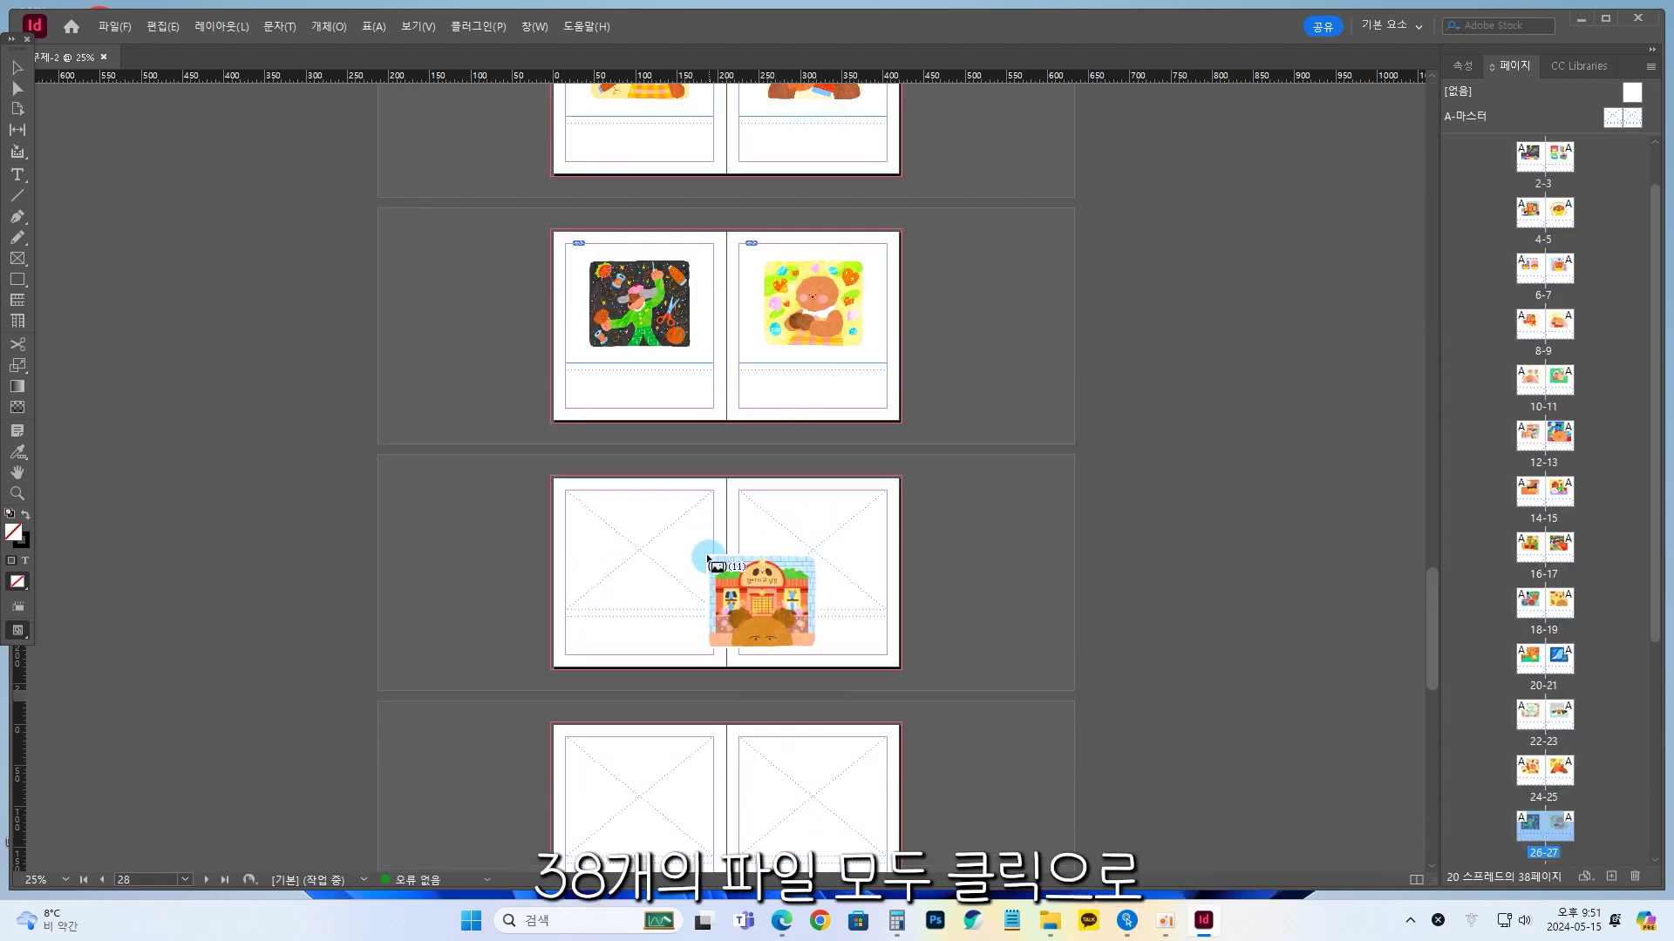
Place the remaining loaded images in order into the picture frames of pages 8 to 38
click(711, 558)
click(757, 574)
scroll(757, 571, down, 4)
click(698, 545)
click(755, 533)
scroll(764, 548, down, 4)
click(697, 516)
click(755, 518)
scroll(755, 514, down, 5)
click(672, 446)
click(758, 470)
click(662, 667)
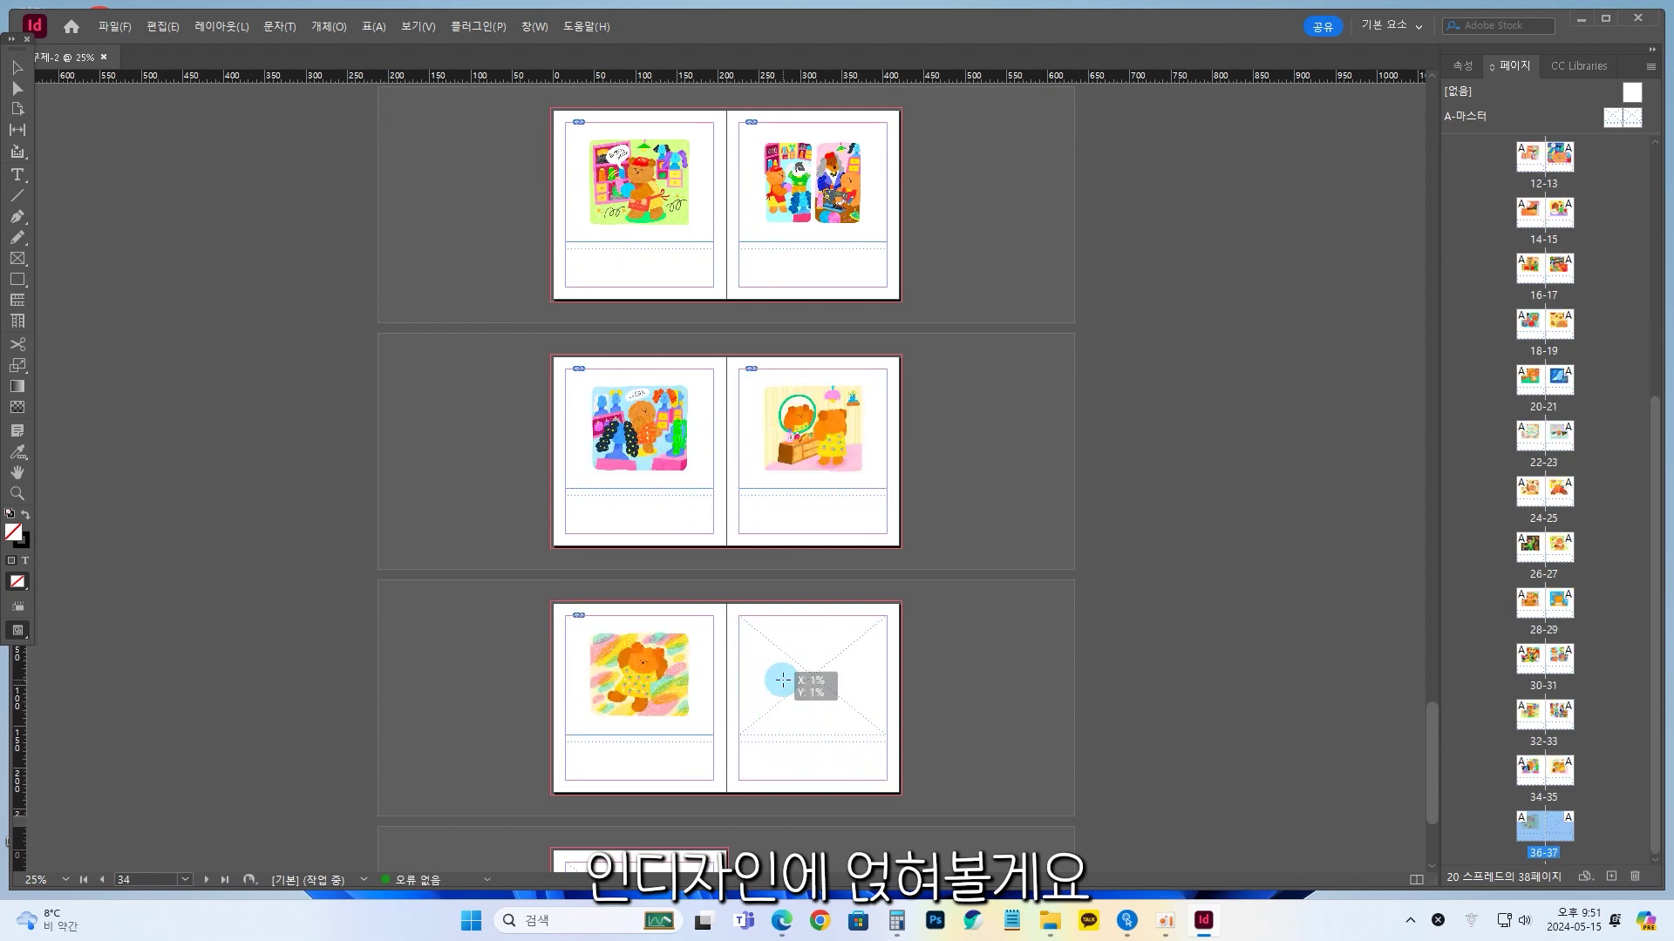
click(773, 684)
scroll(767, 689, down, 3)
click(677, 704)
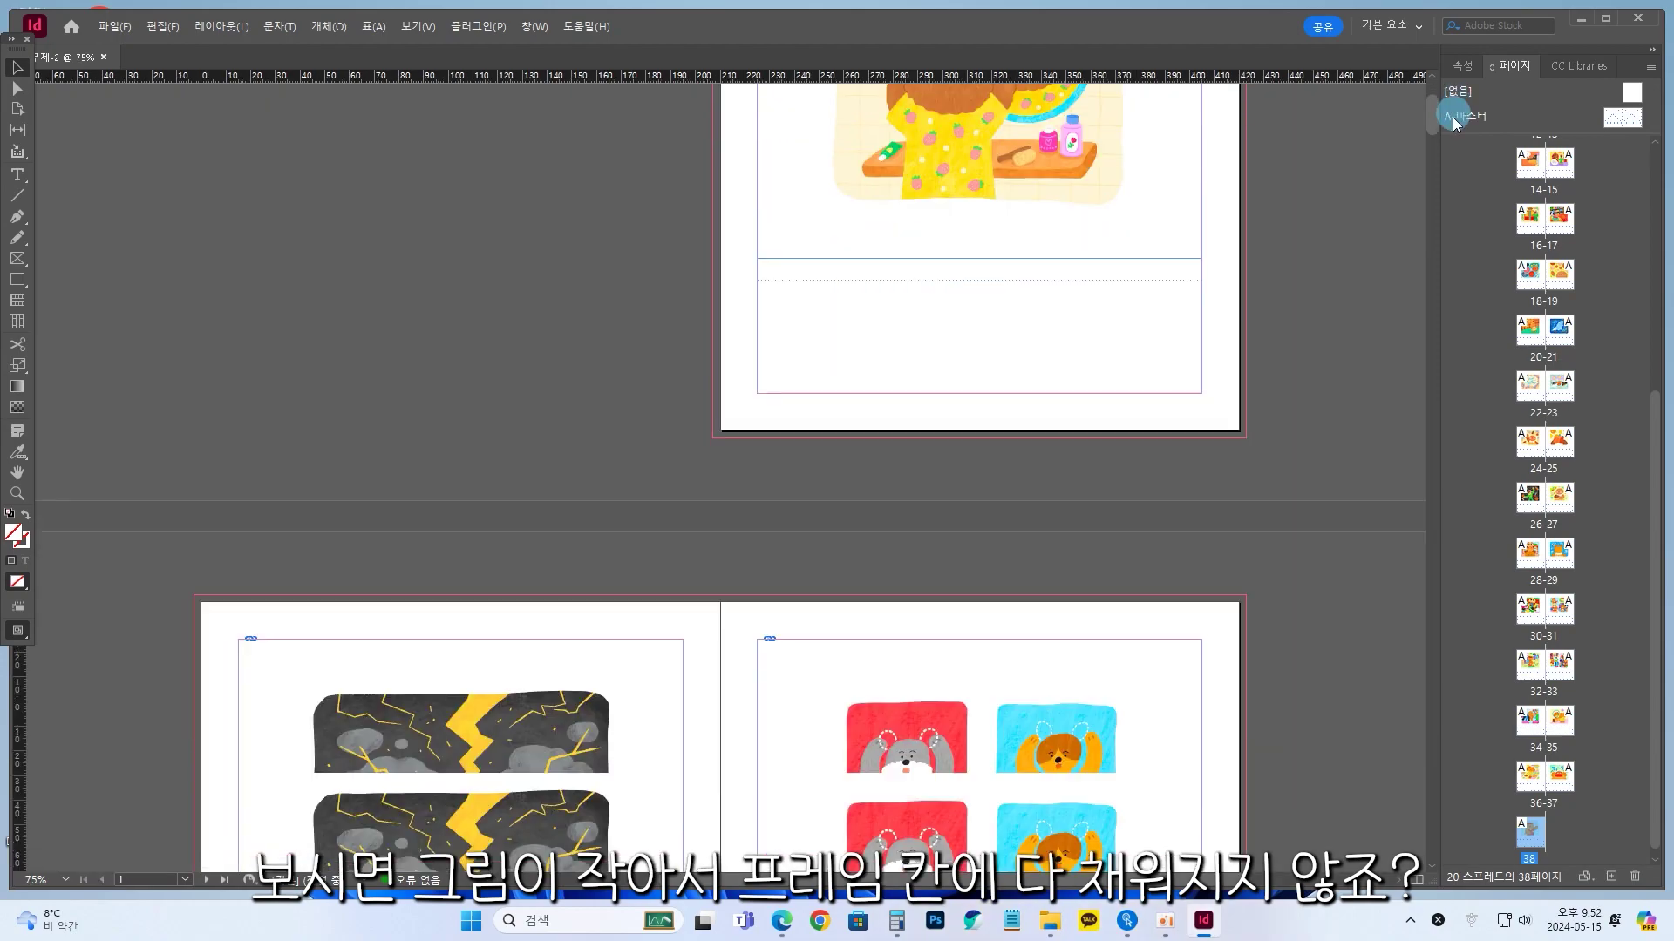
Return to page 1 and fit its image proportionally to the picture frame with 비율에 맞게 내용 맞추기
drag(1446, 115, 1484, 97)
click(835, 674)
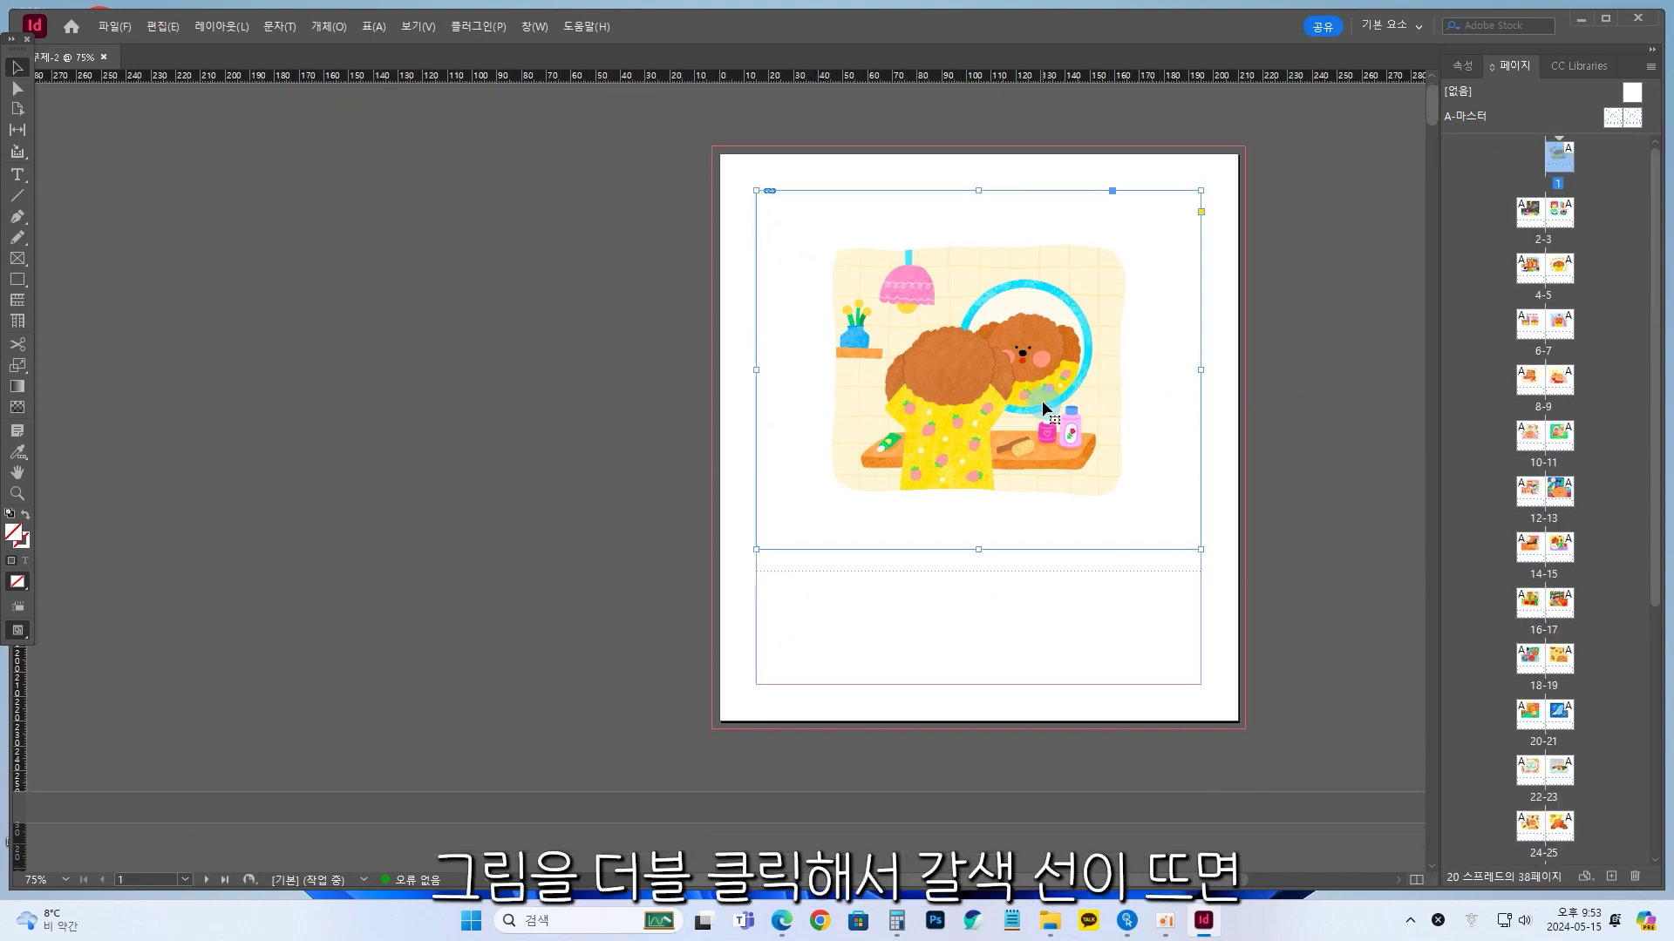
double_click(1043, 403)
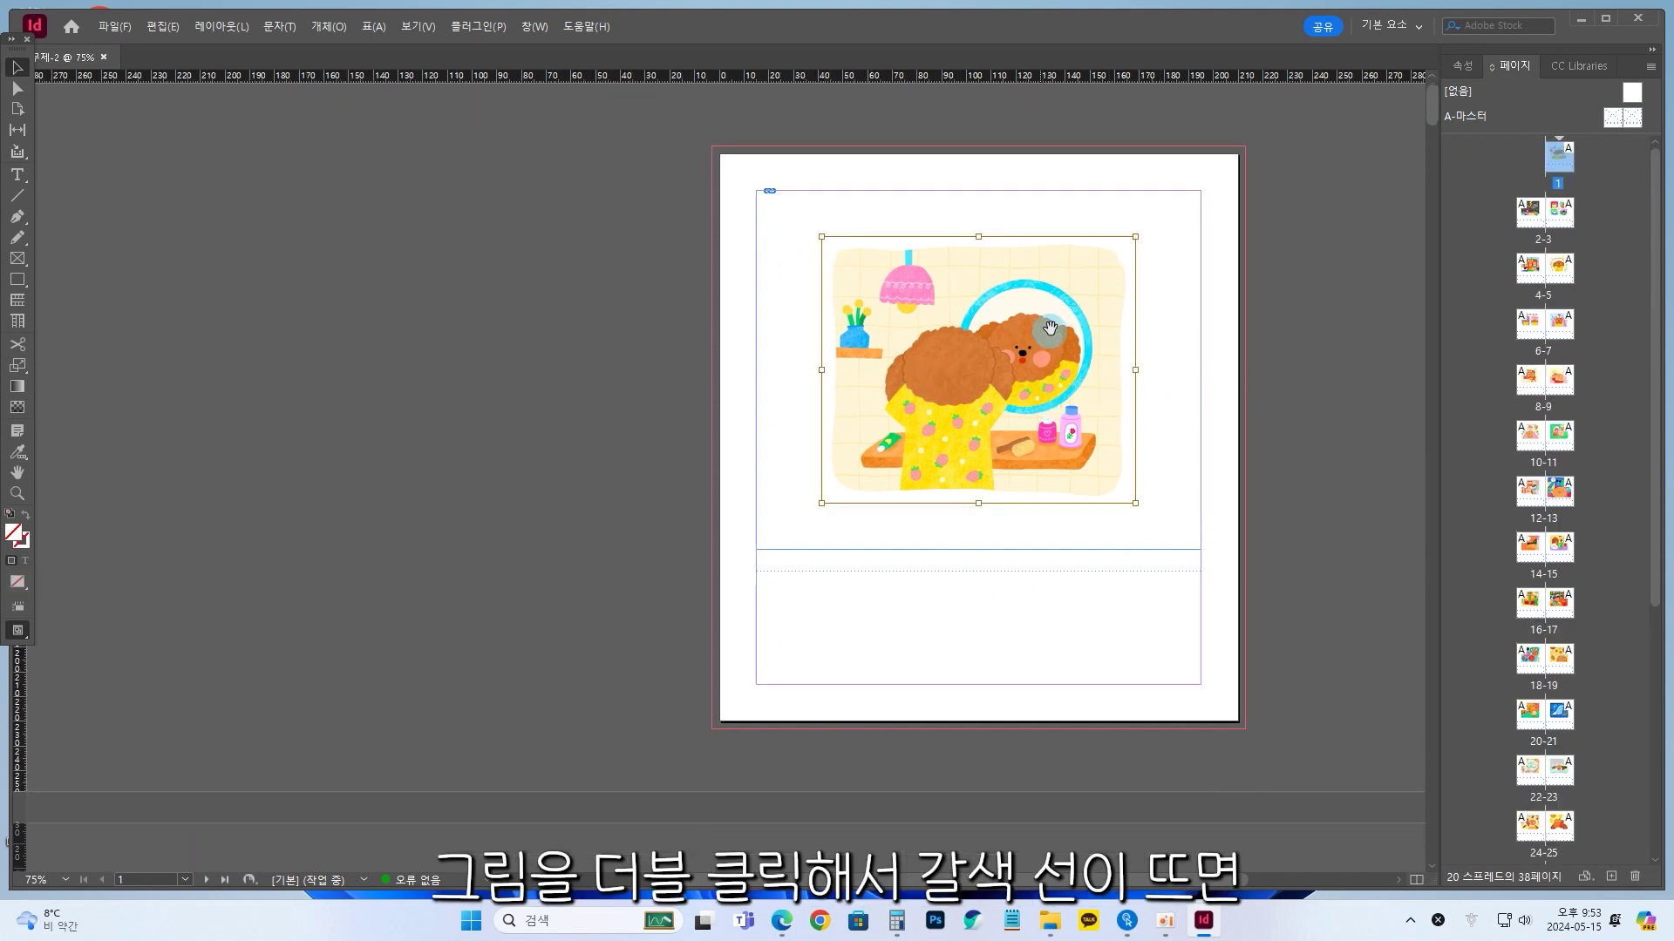
right_click(1103, 429)
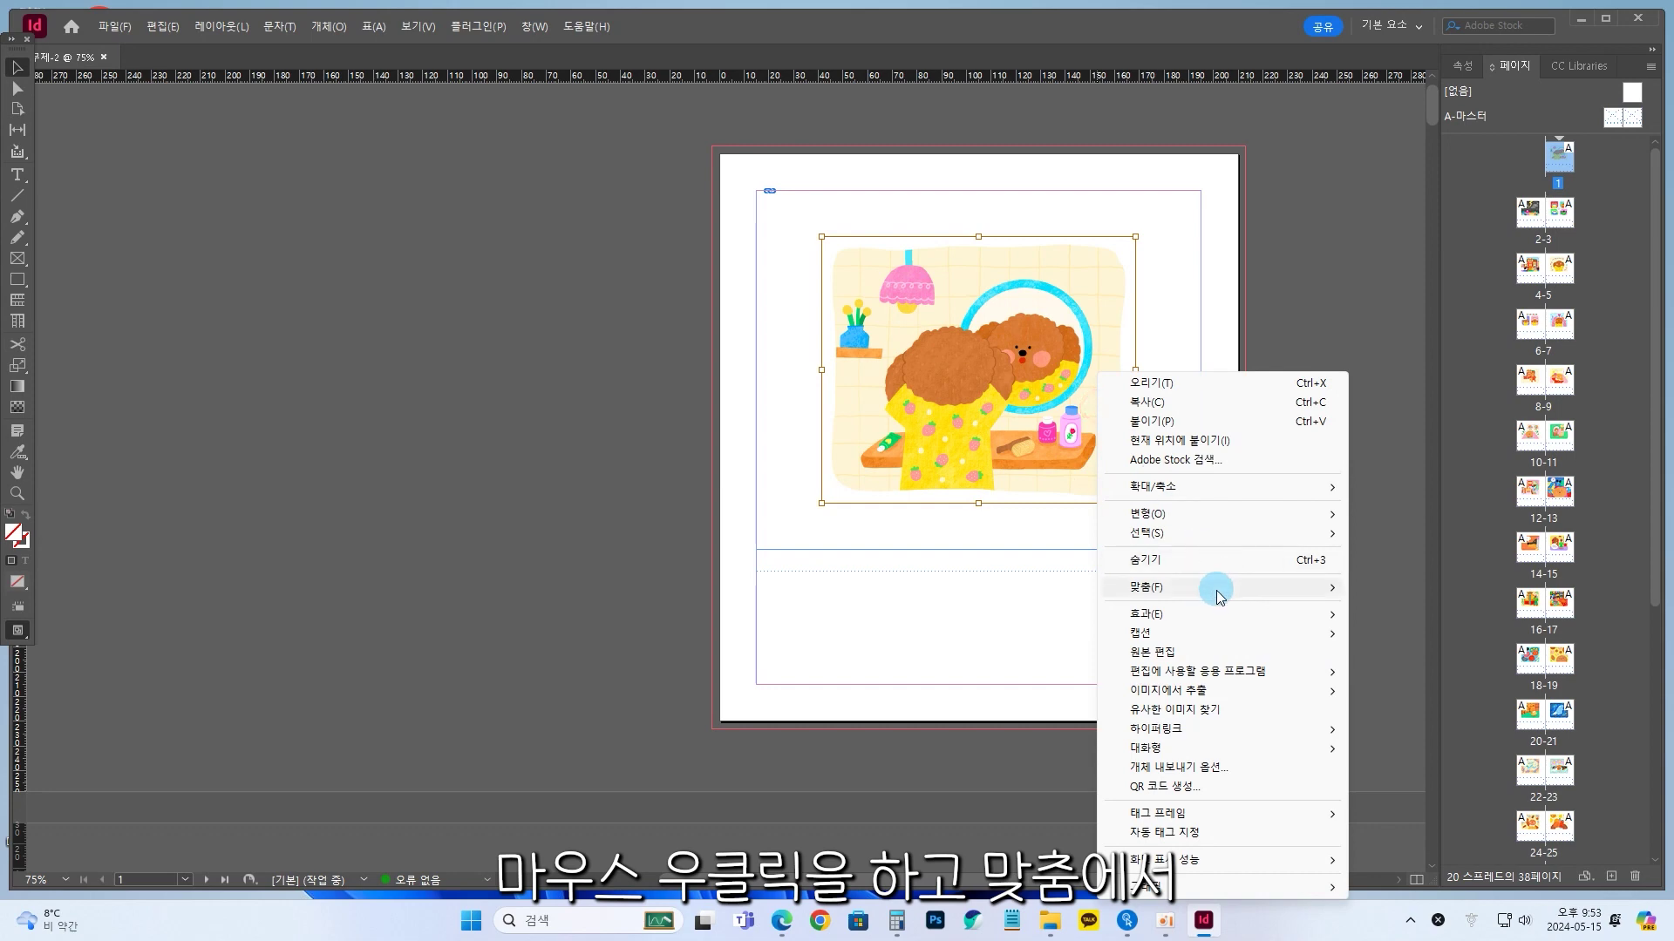
mouse_move(1218, 593)
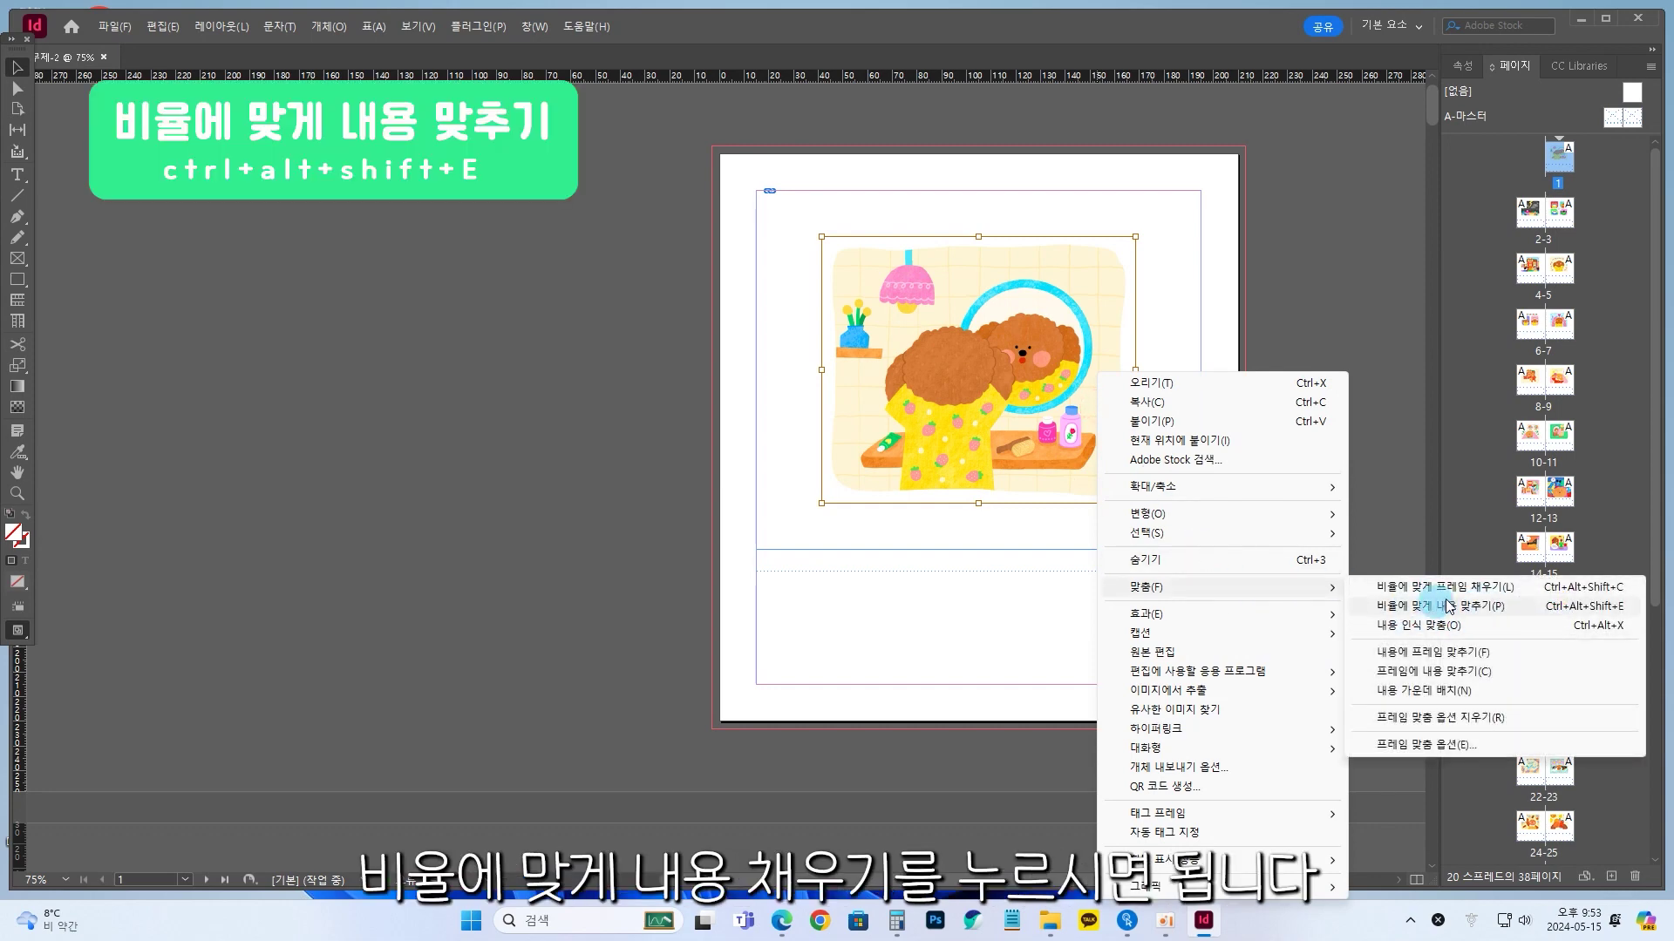
click(1501, 609)
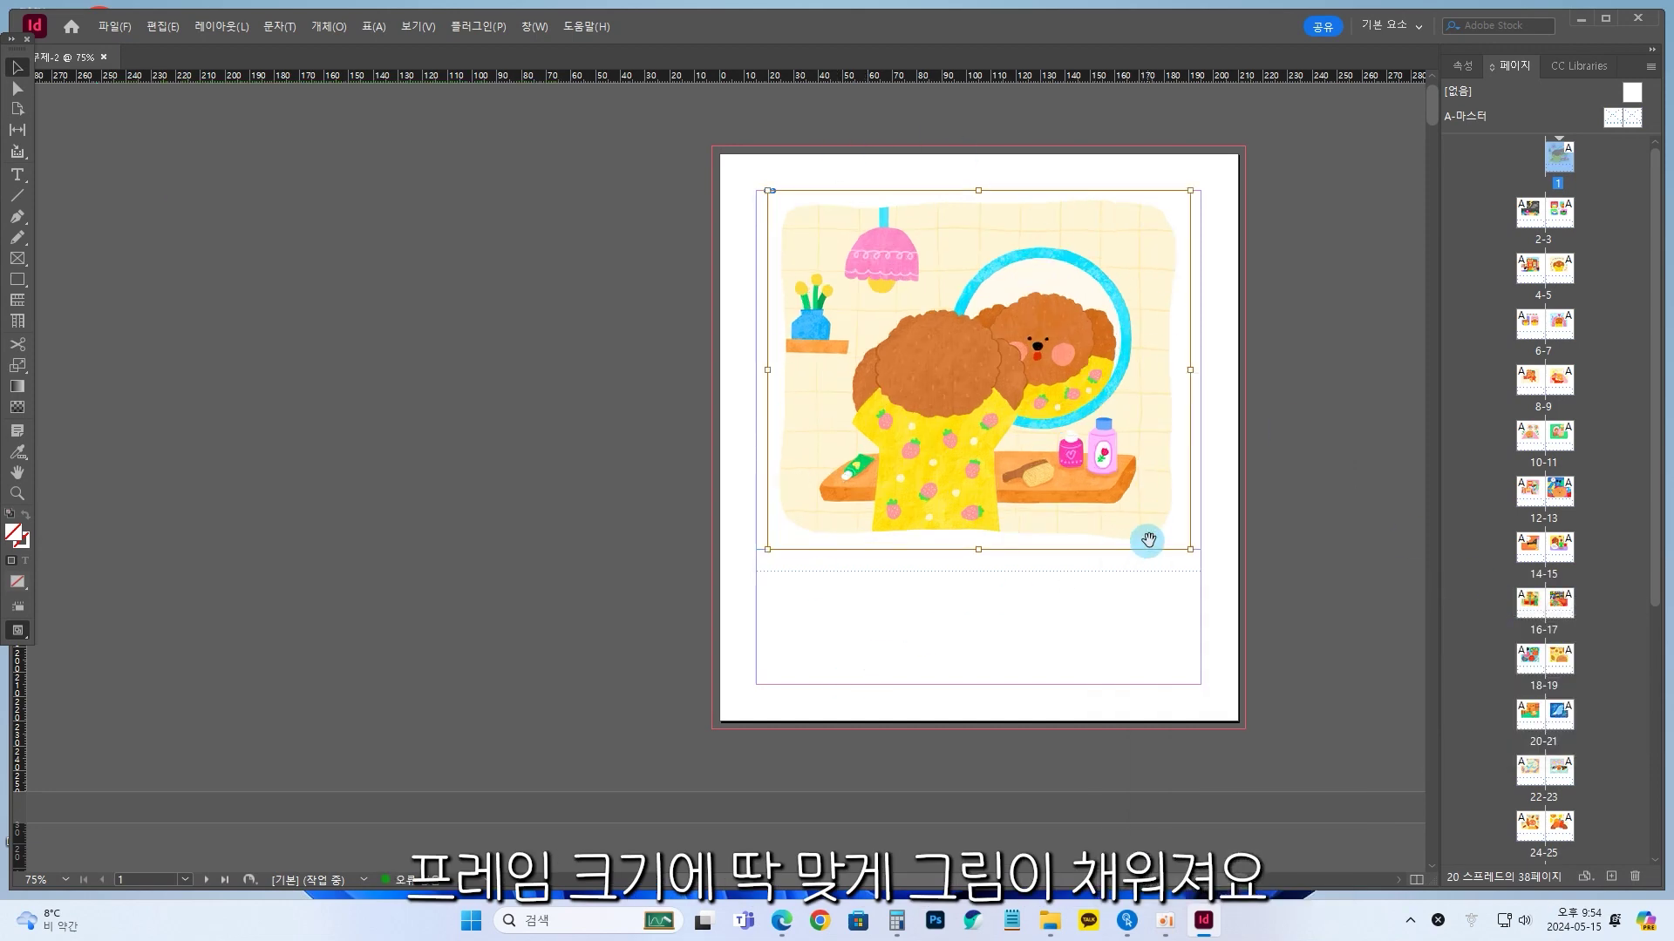
click(1312, 425)
Fit the images on pages 2 and 3 proportionally to their picture frames
scroll(728, 621, down, 5)
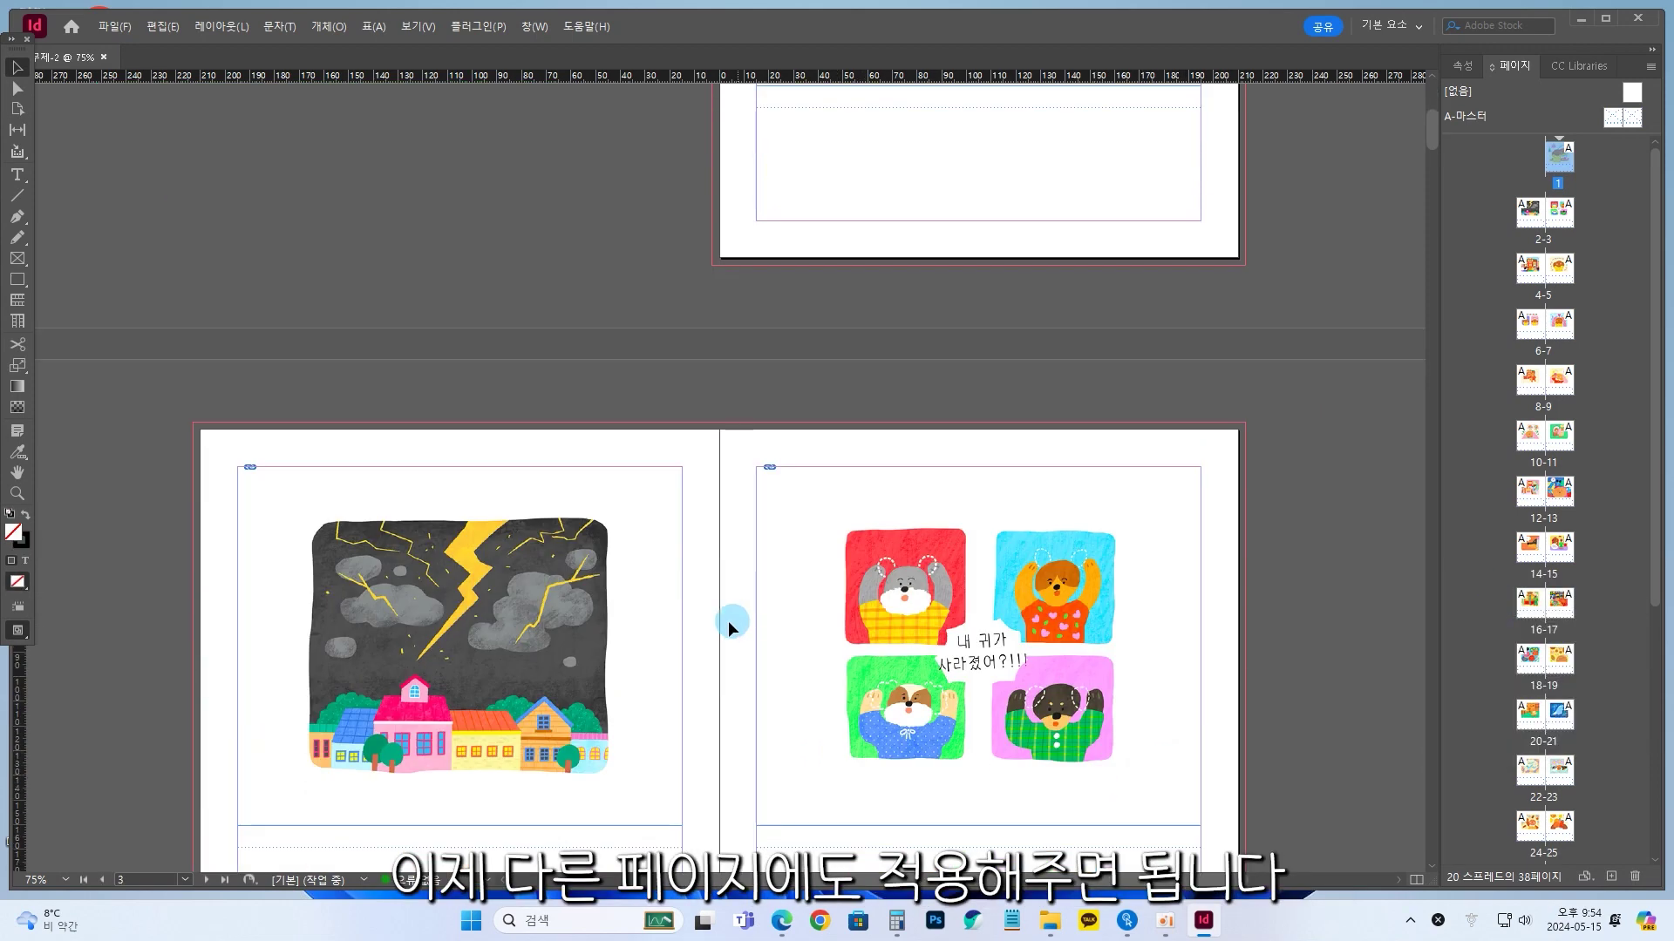
click(610, 624)
scroll(541, 634, down, 3)
double_click(620, 458)
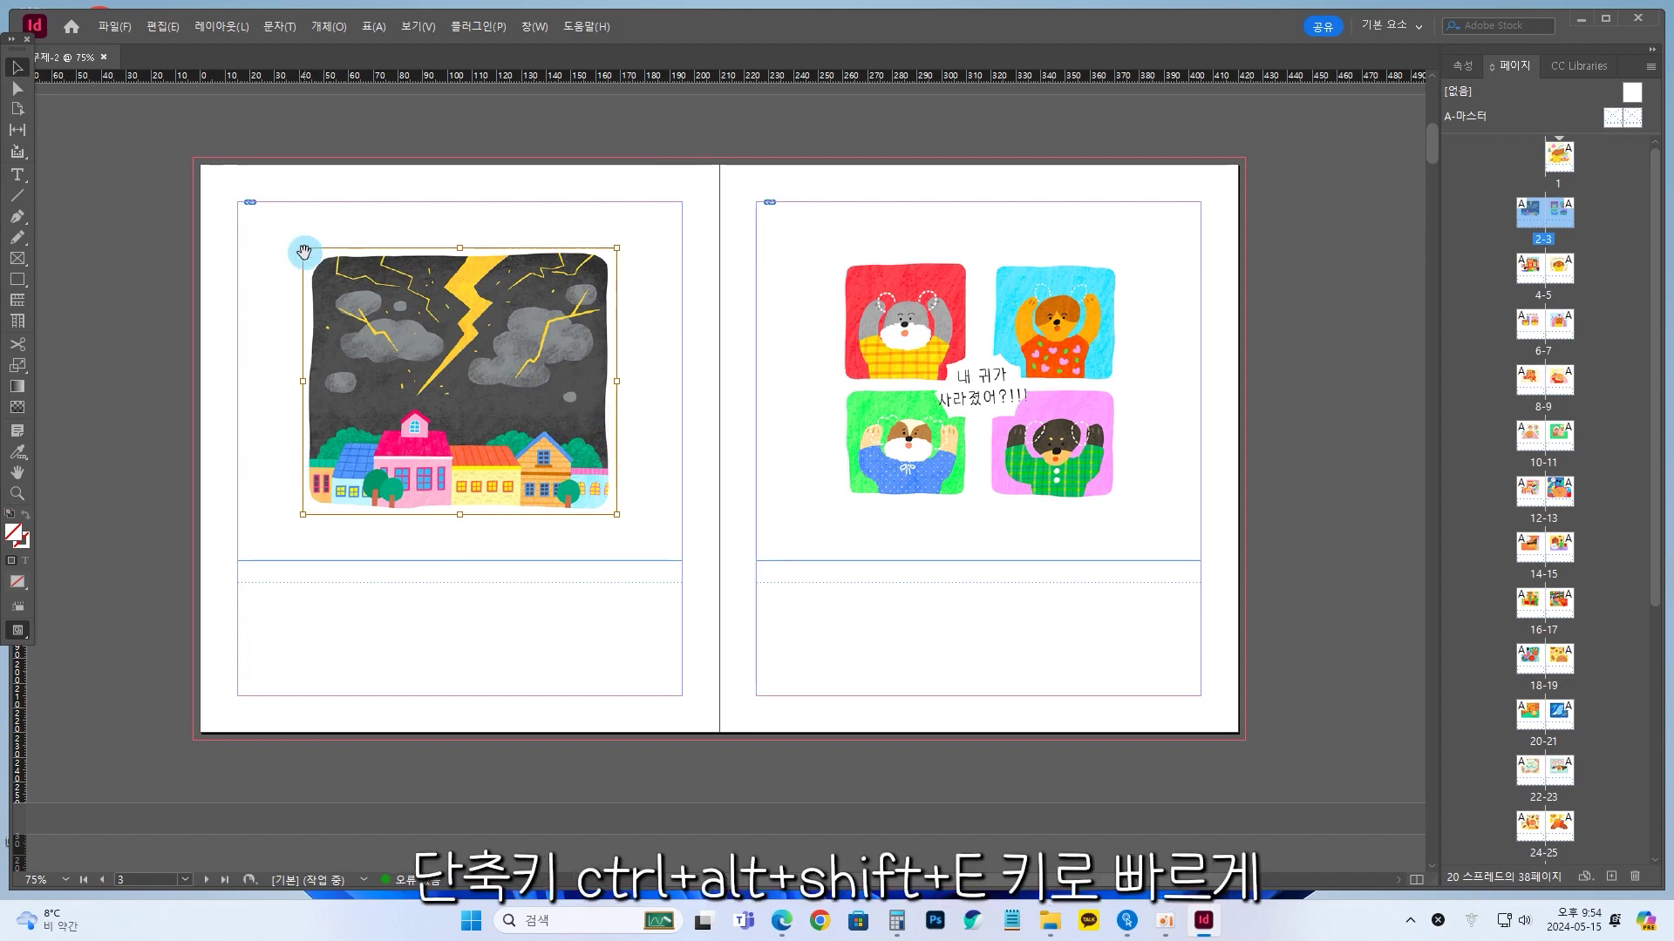
right_click(575, 449)
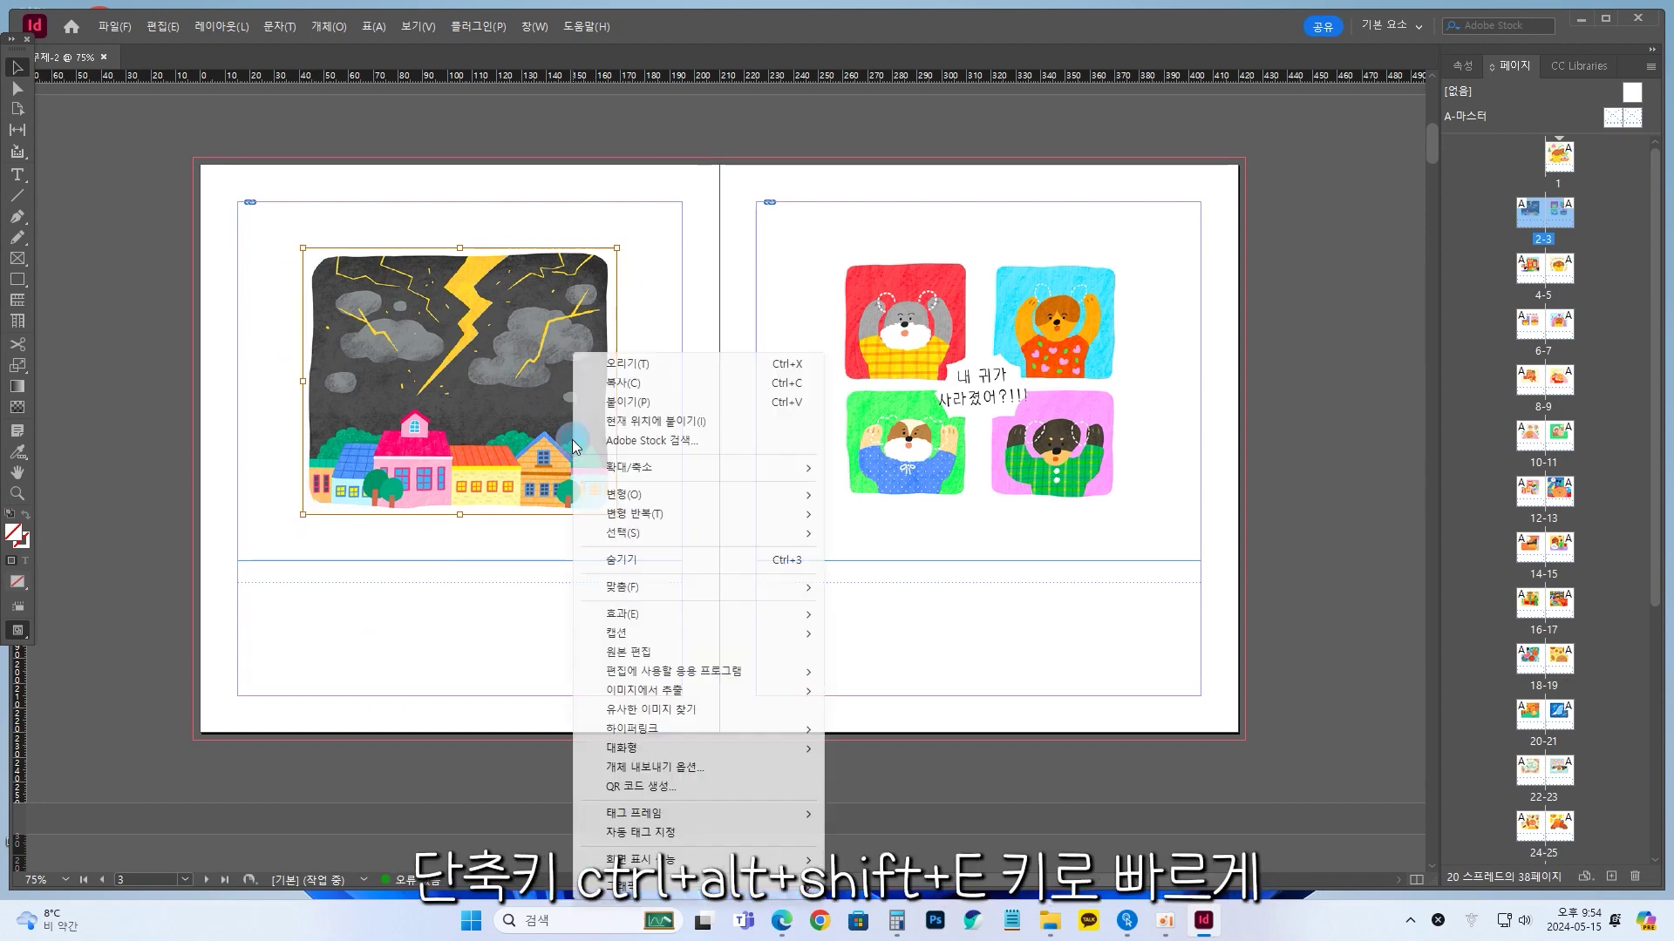
mouse_move(627, 587)
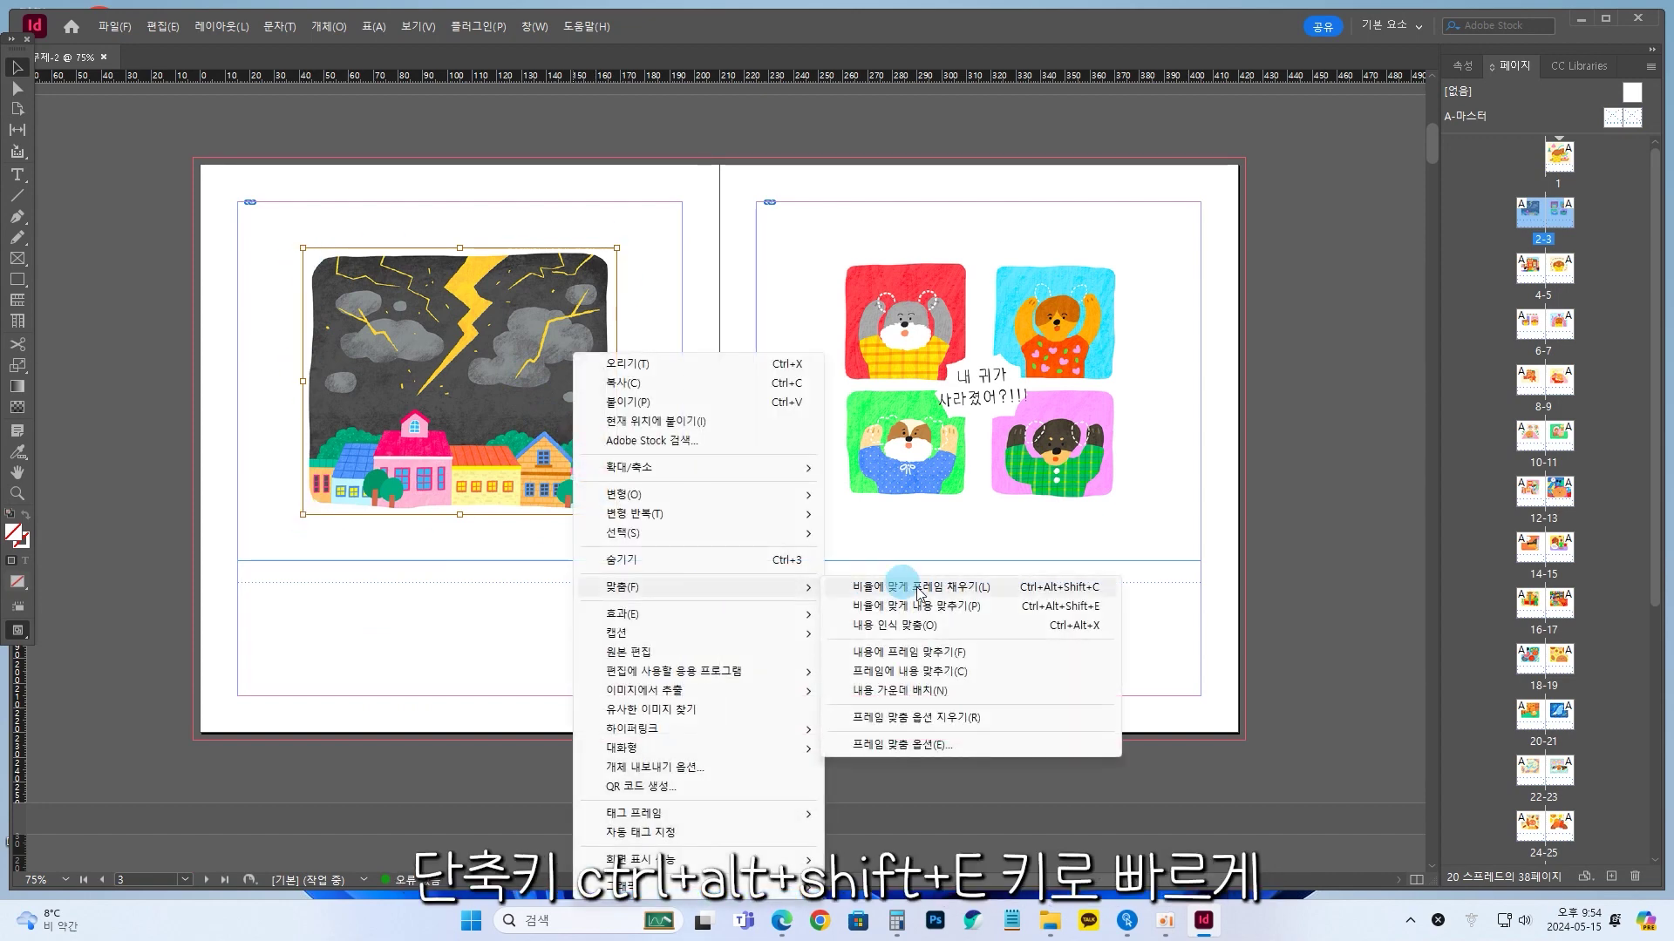
click(1081, 607)
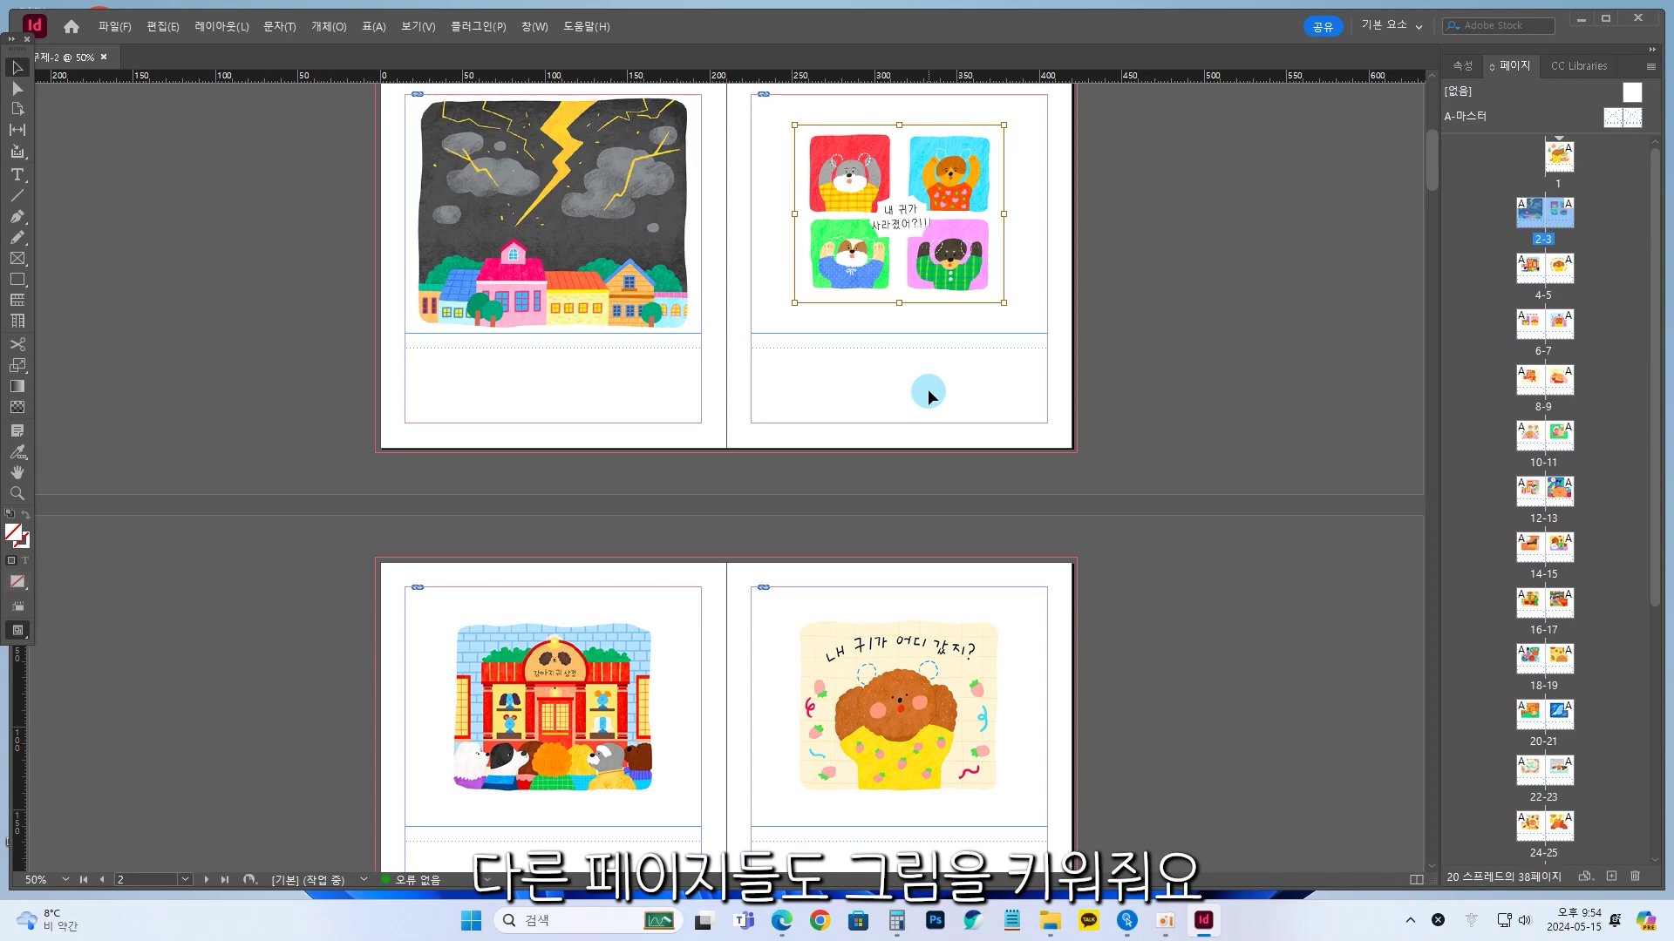
key(ctrl+alt+shift+e)
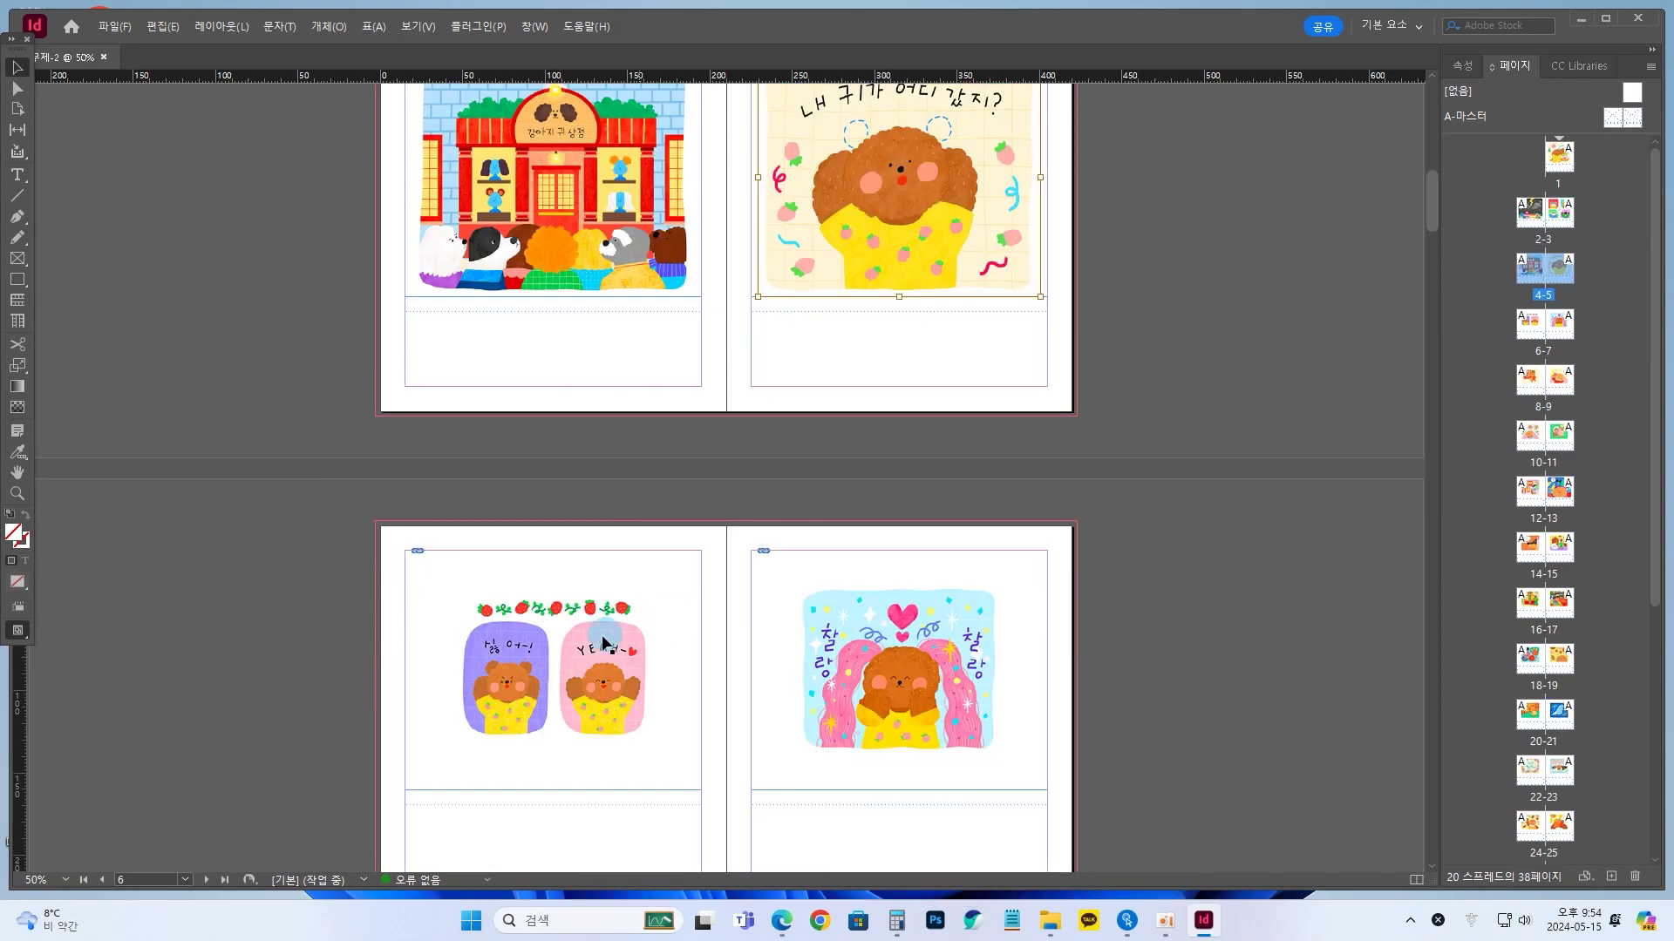
Fit the images on pages 4 to 9 proportionally to their picture frames
click(604, 643)
key(ctrl+alt+shift+e)
click(872, 637)
double_click(599, 637)
key(ctrl+alt+shift+e)
double_click(835, 636)
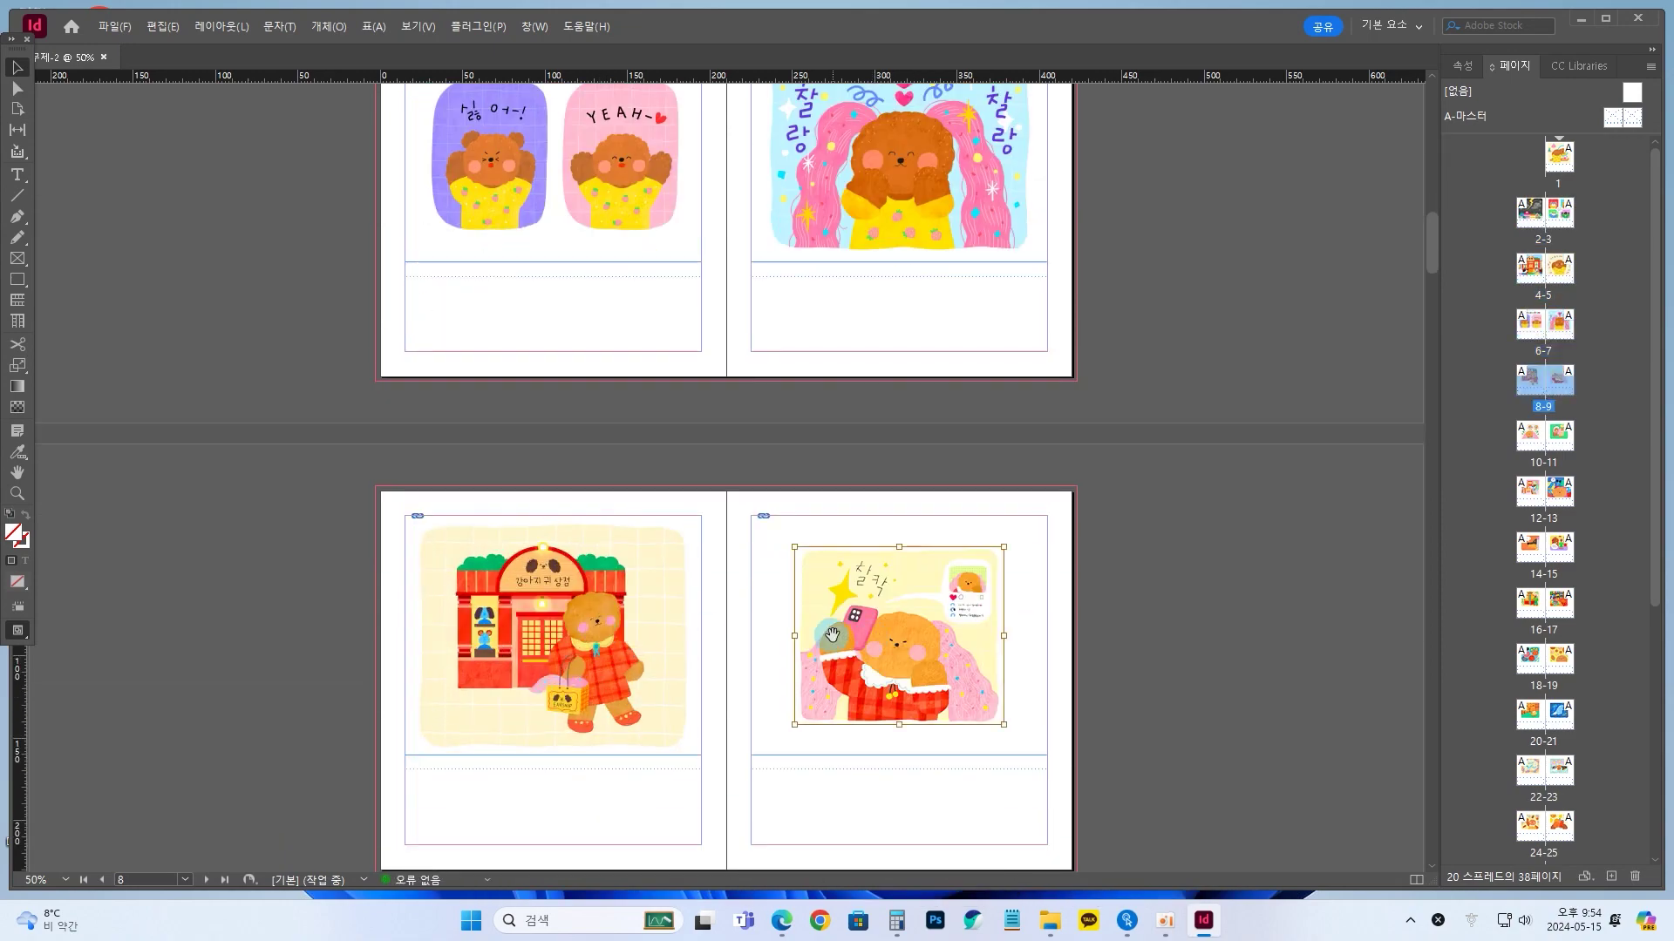
key(ctrl+alt+shift+e)
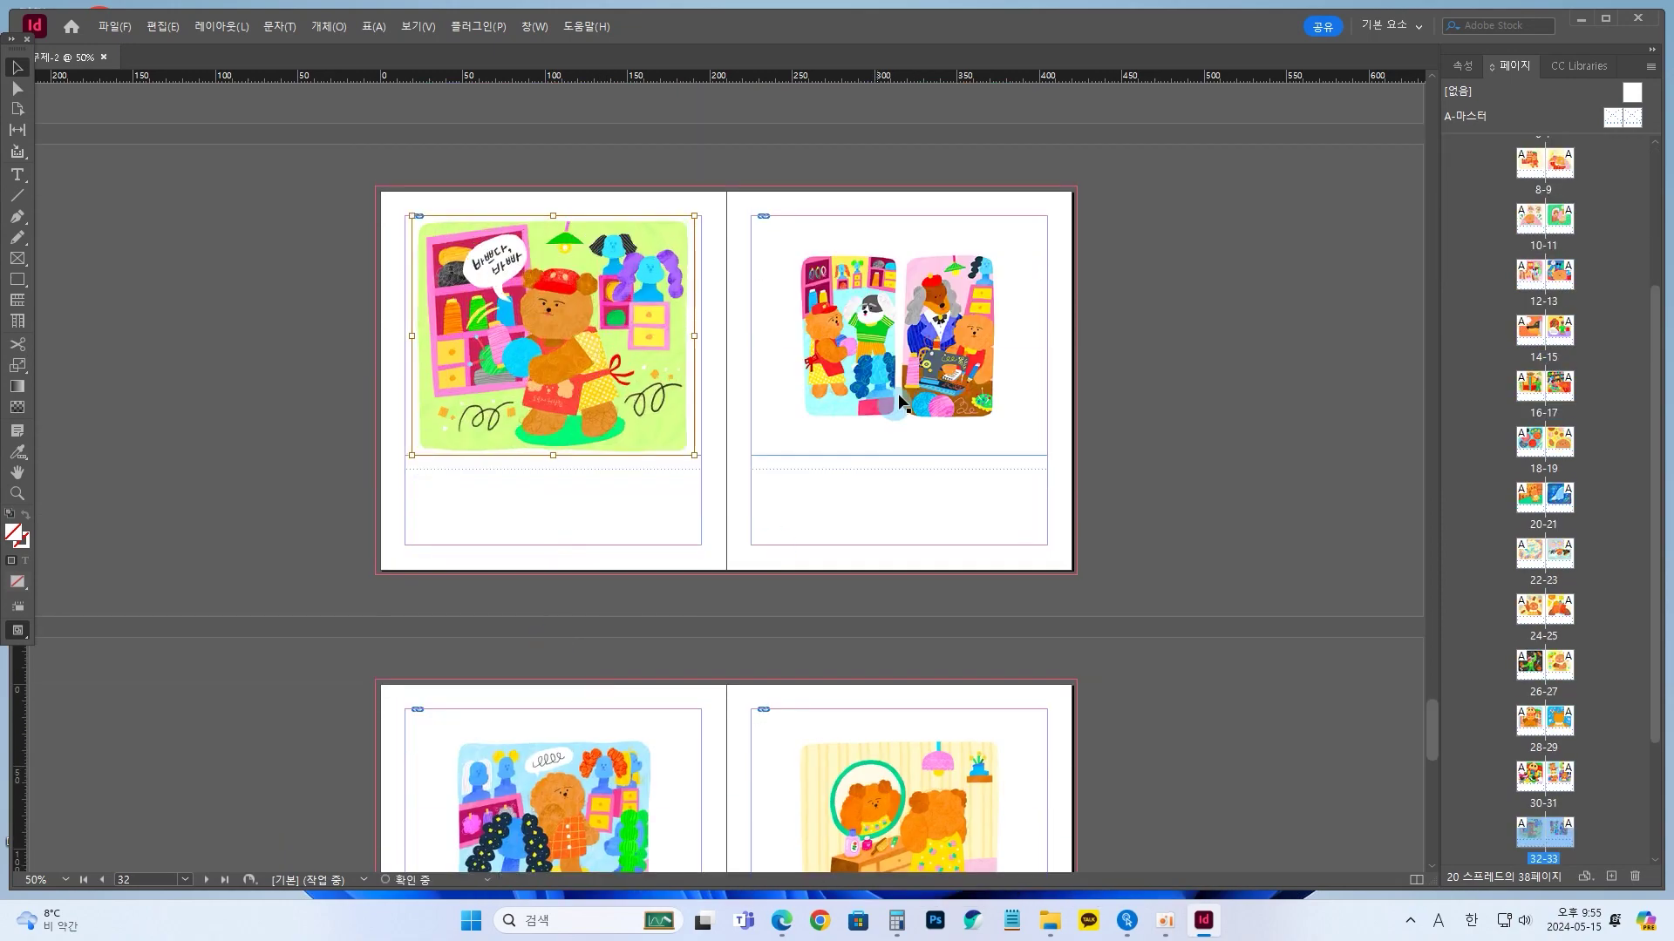
Fit the images on the remaining pages, 10 to 38, proportionally to their picture frames
double_click(898, 394)
key(ctrl+alt+shift+e)
scroll(897, 394, down, 3)
double_click(528, 531)
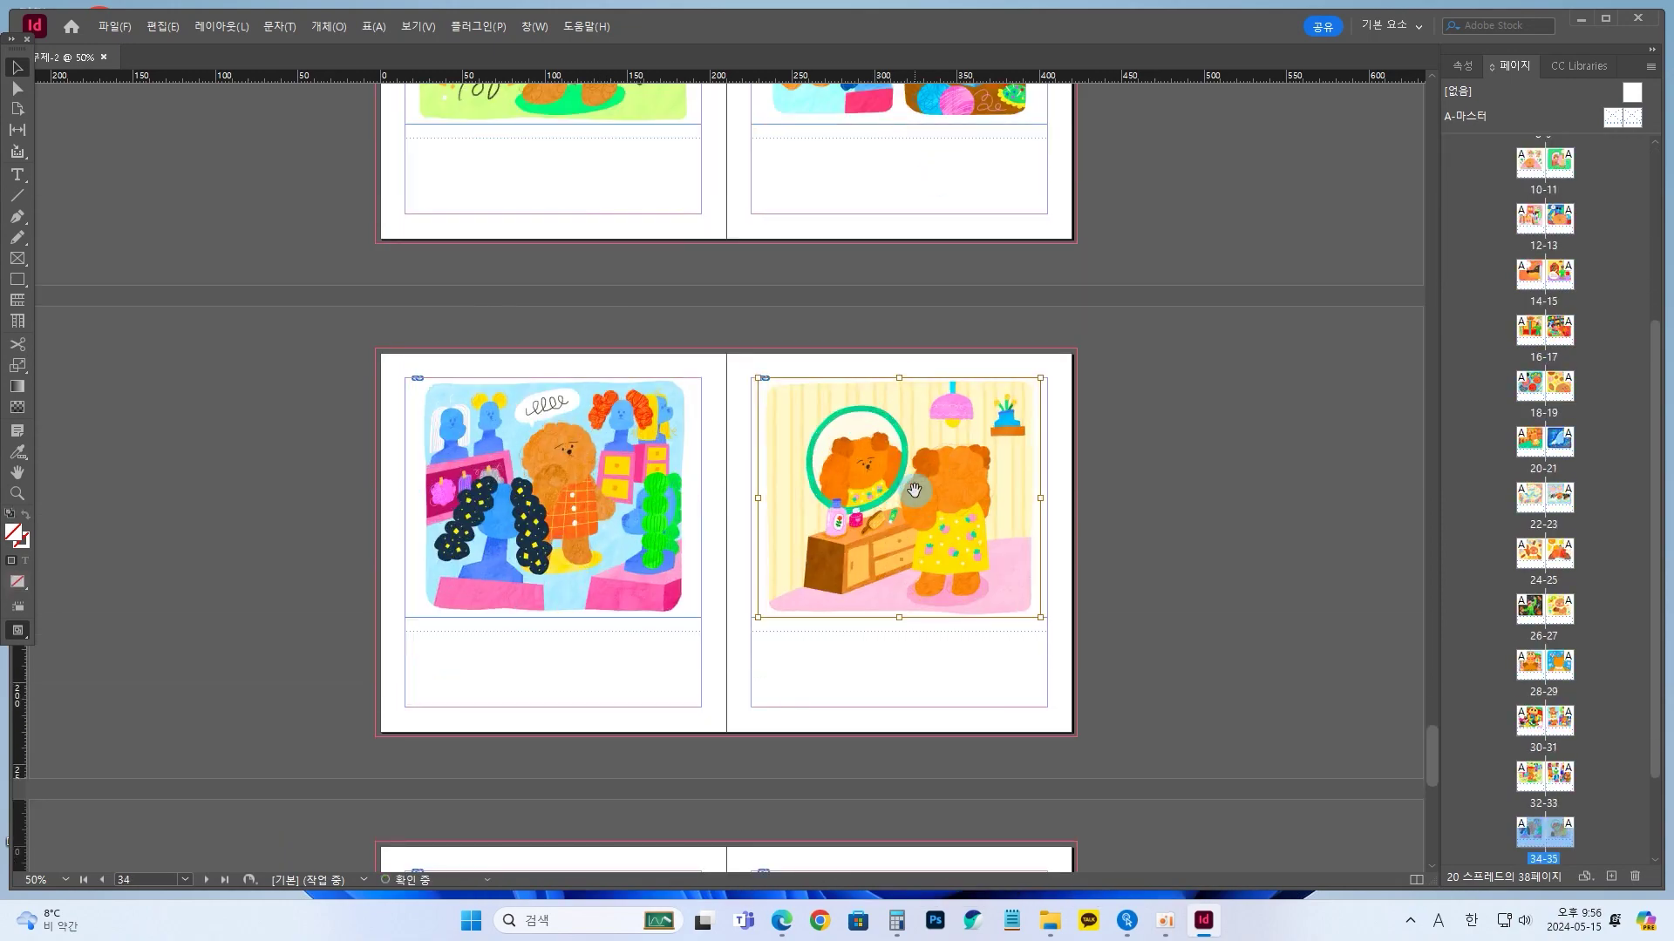
key(ctrl+alt+shift+e)
scroll(914, 490, down, 5)
double_click(581, 344)
key(ctrl+alt+shift+e)
double_click(898, 333)
key(ctrl+alt+shift+e)
scroll(898, 332, down, 2)
double_click(505, 567)
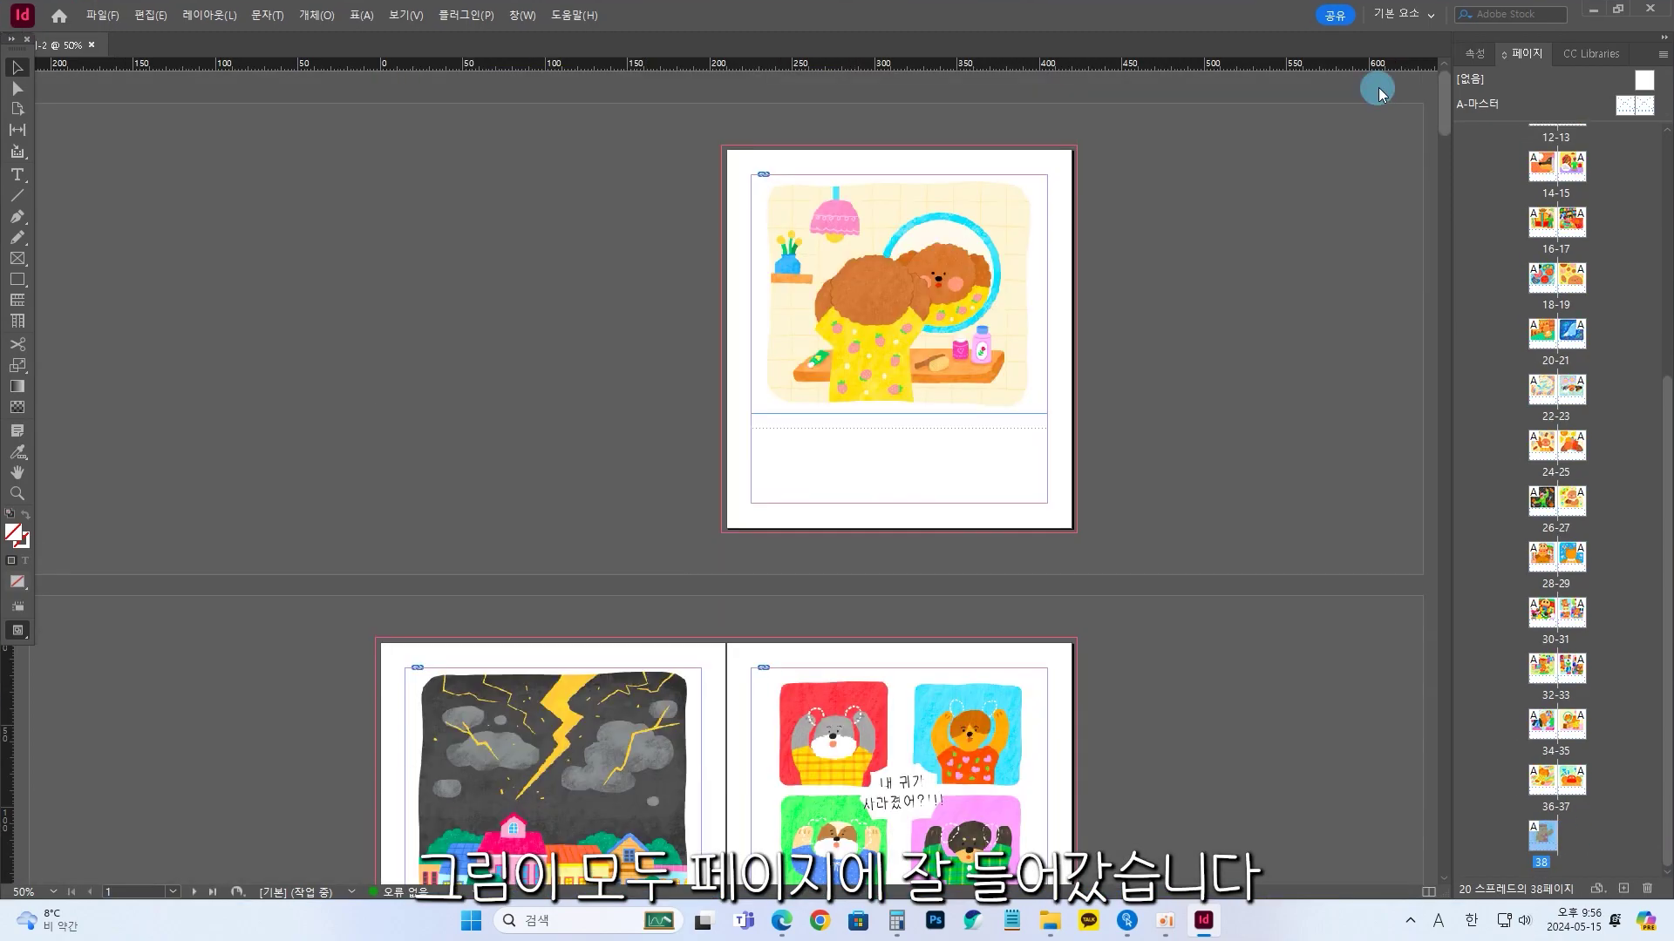
Open the A-Master spread and enter the sample sentence "텍스트 확인용 입니다 텍스트확인용입니다." in the left page's text frame
scroll(1379, 192, down, 15)
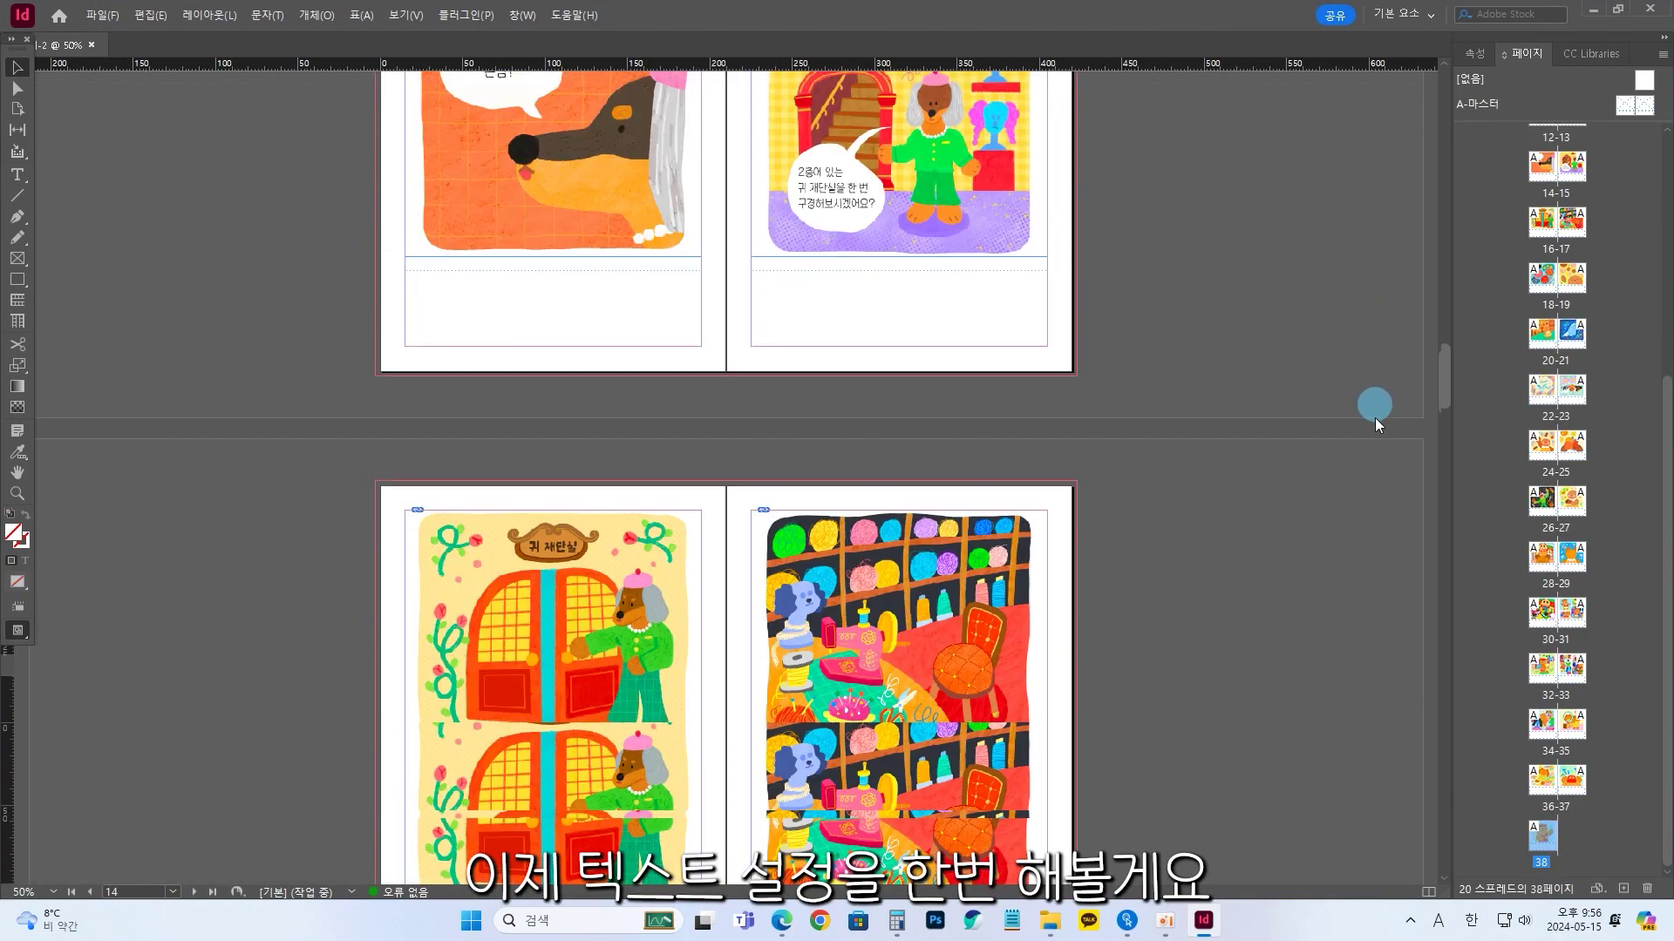
drag(1375, 420, 1469, 126)
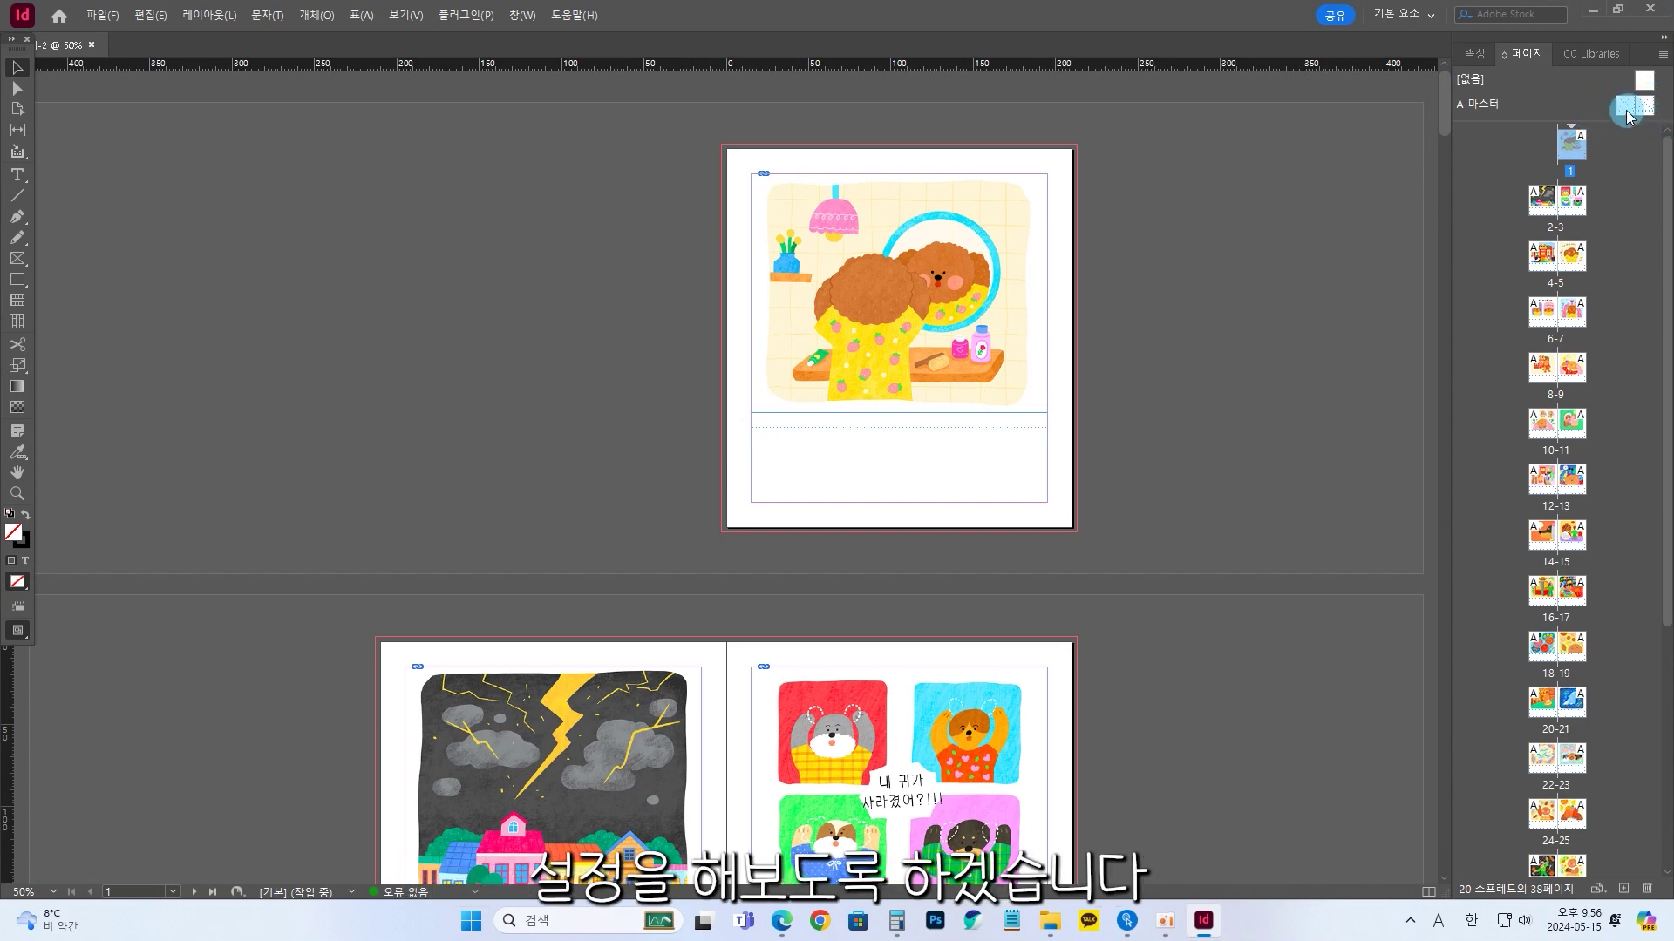
double_click(1631, 113)
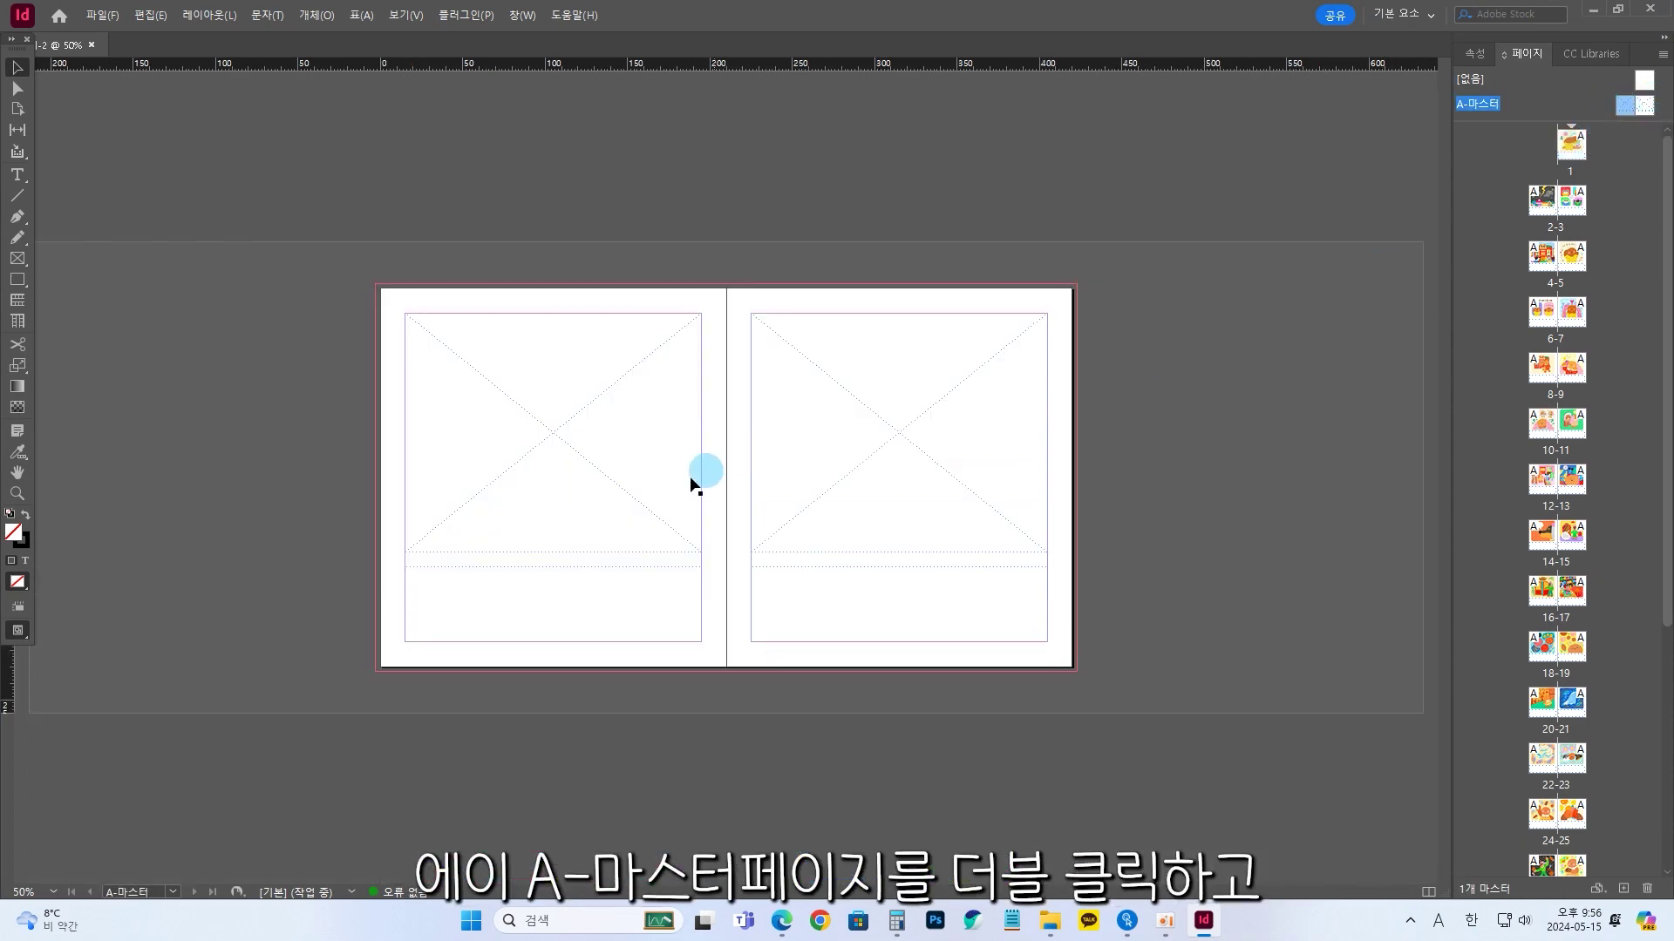
click(533, 595)
key(ctrl+equal)
click(345, 652)
text(텍스트 채워)
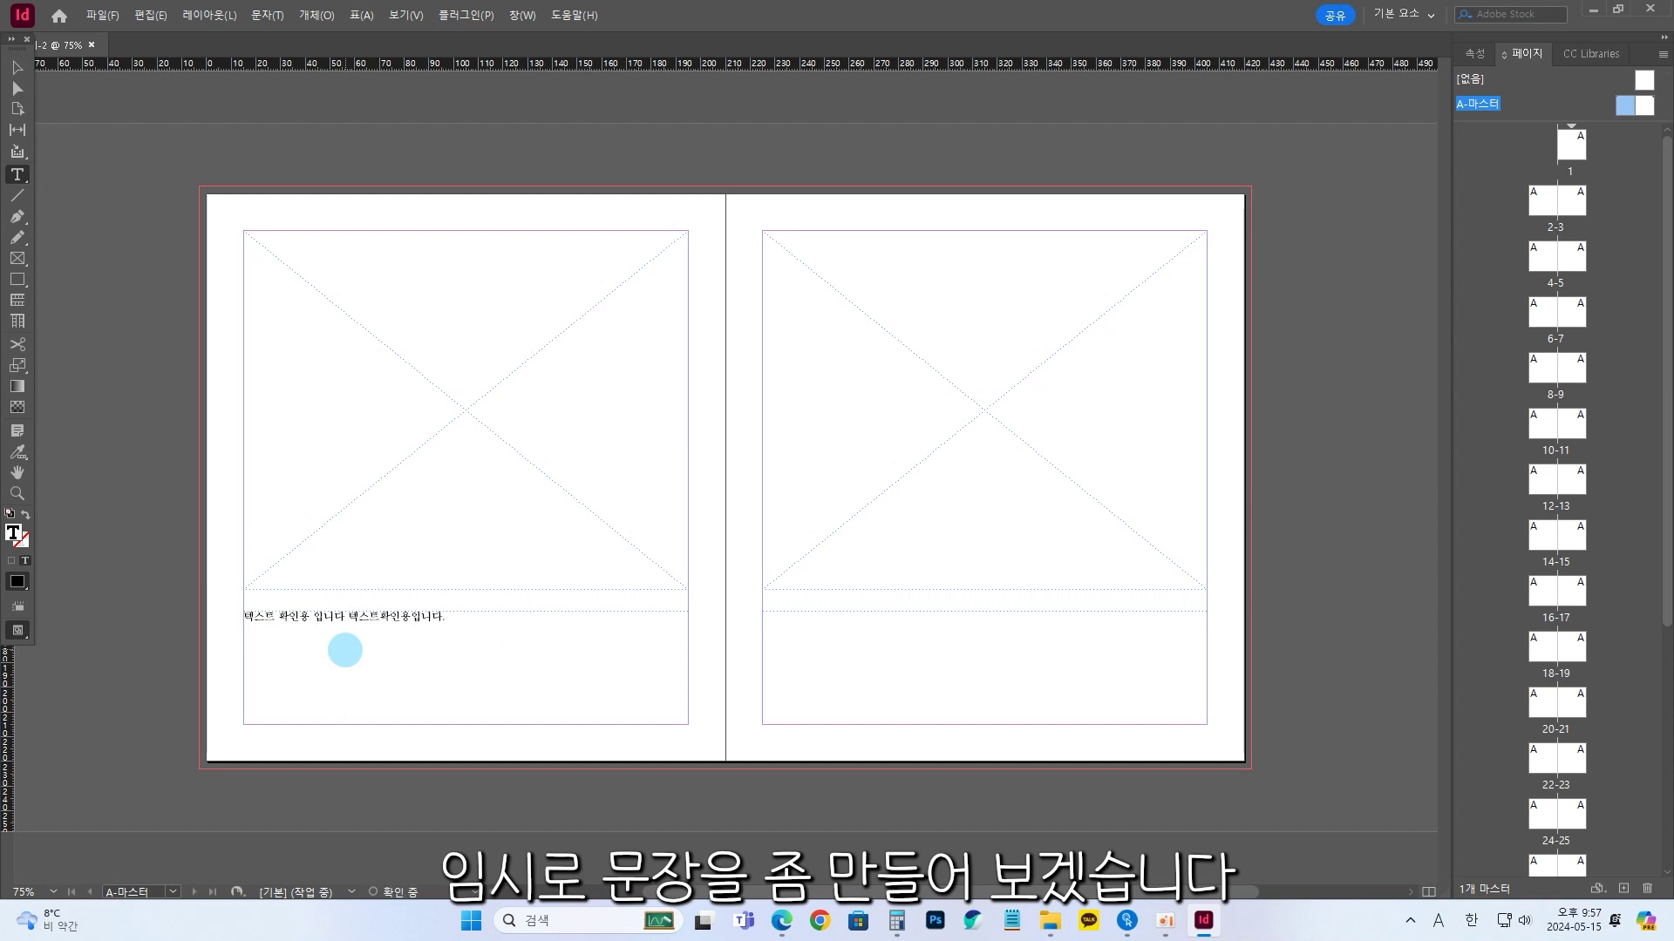
Copy the sample sentence and paste it repeatedly to fill about three lines of the left master page's text frame
key(ctrl+a)
key(ctrl+c)
click(527, 626)
key(ctrl+v)
key(ctrl+v)
key(ctrl+v)
key(ctrl+v)
key(ctrl+v)
key(ctrl+z)
Select all the sample text on the left master page and set its font to IM혜민 in the Character settings
drag(575, 644, 232, 609)
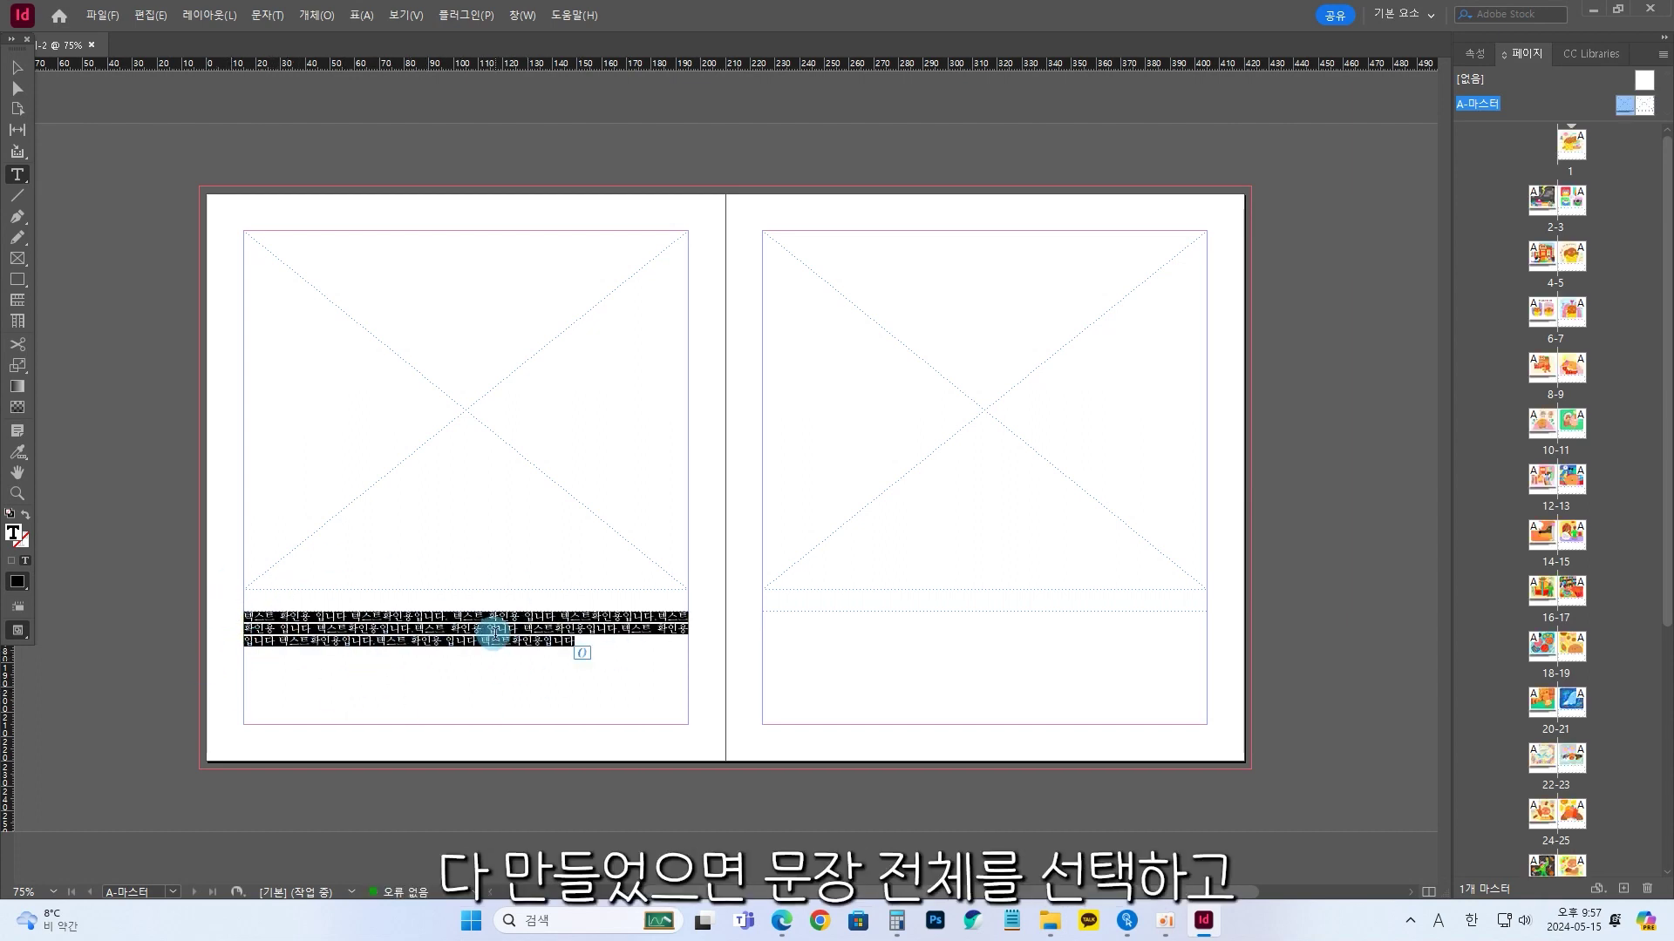
click(528, 15)
mouse_move(609, 203)
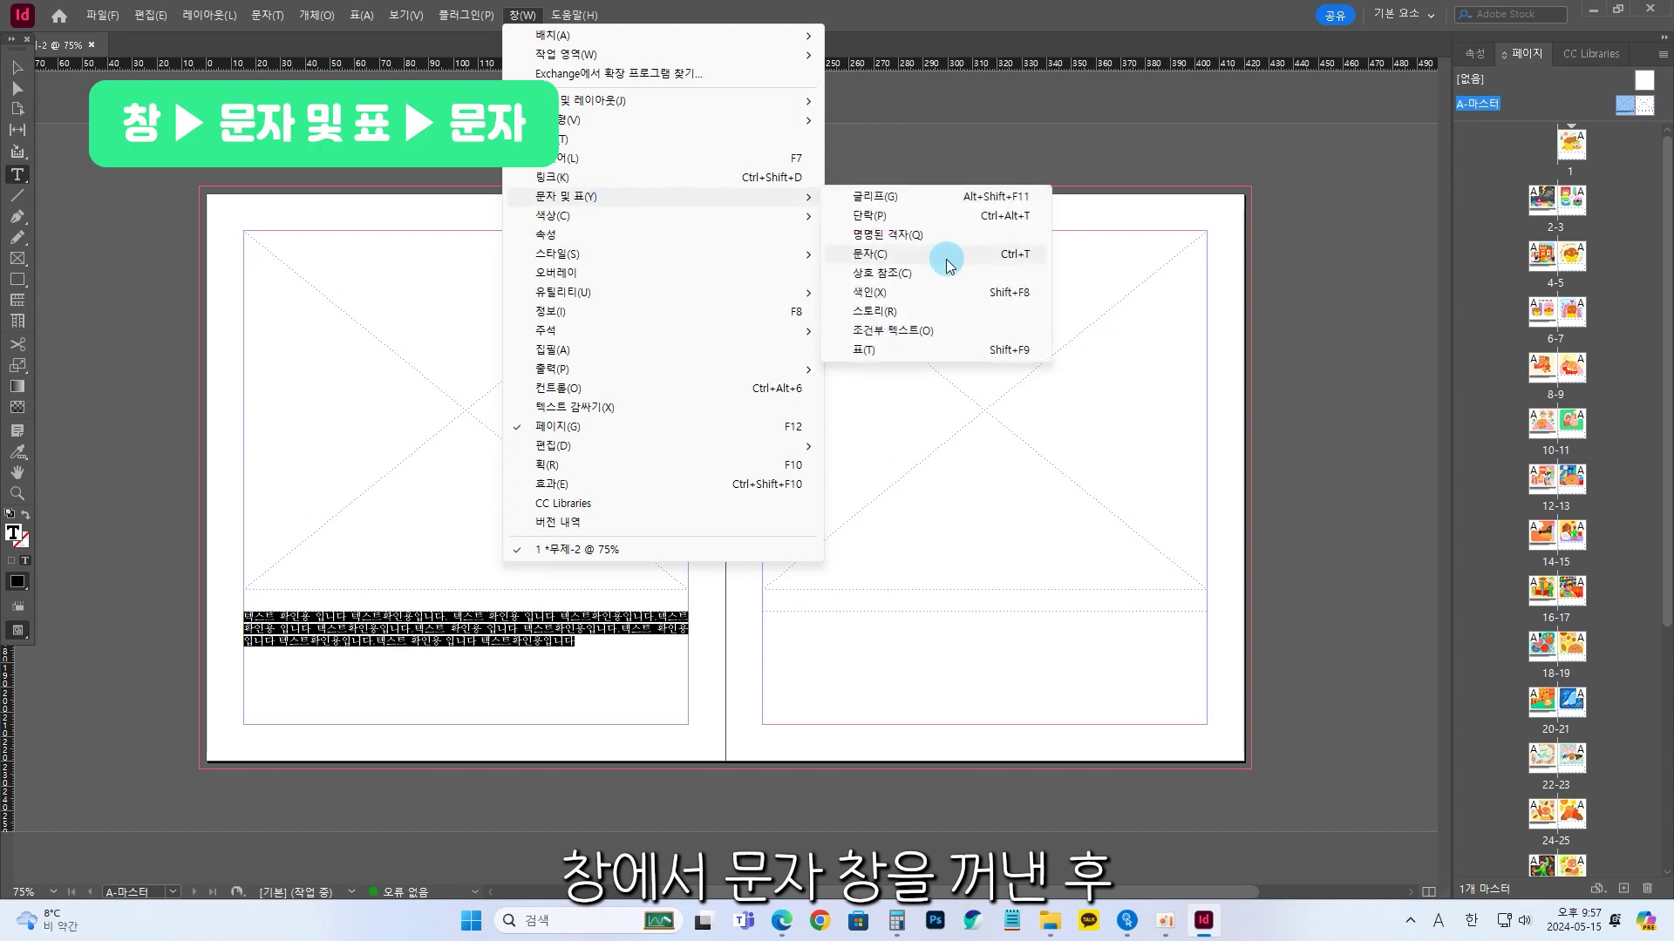
click(946, 255)
drag(1371, 602, 1368, 328)
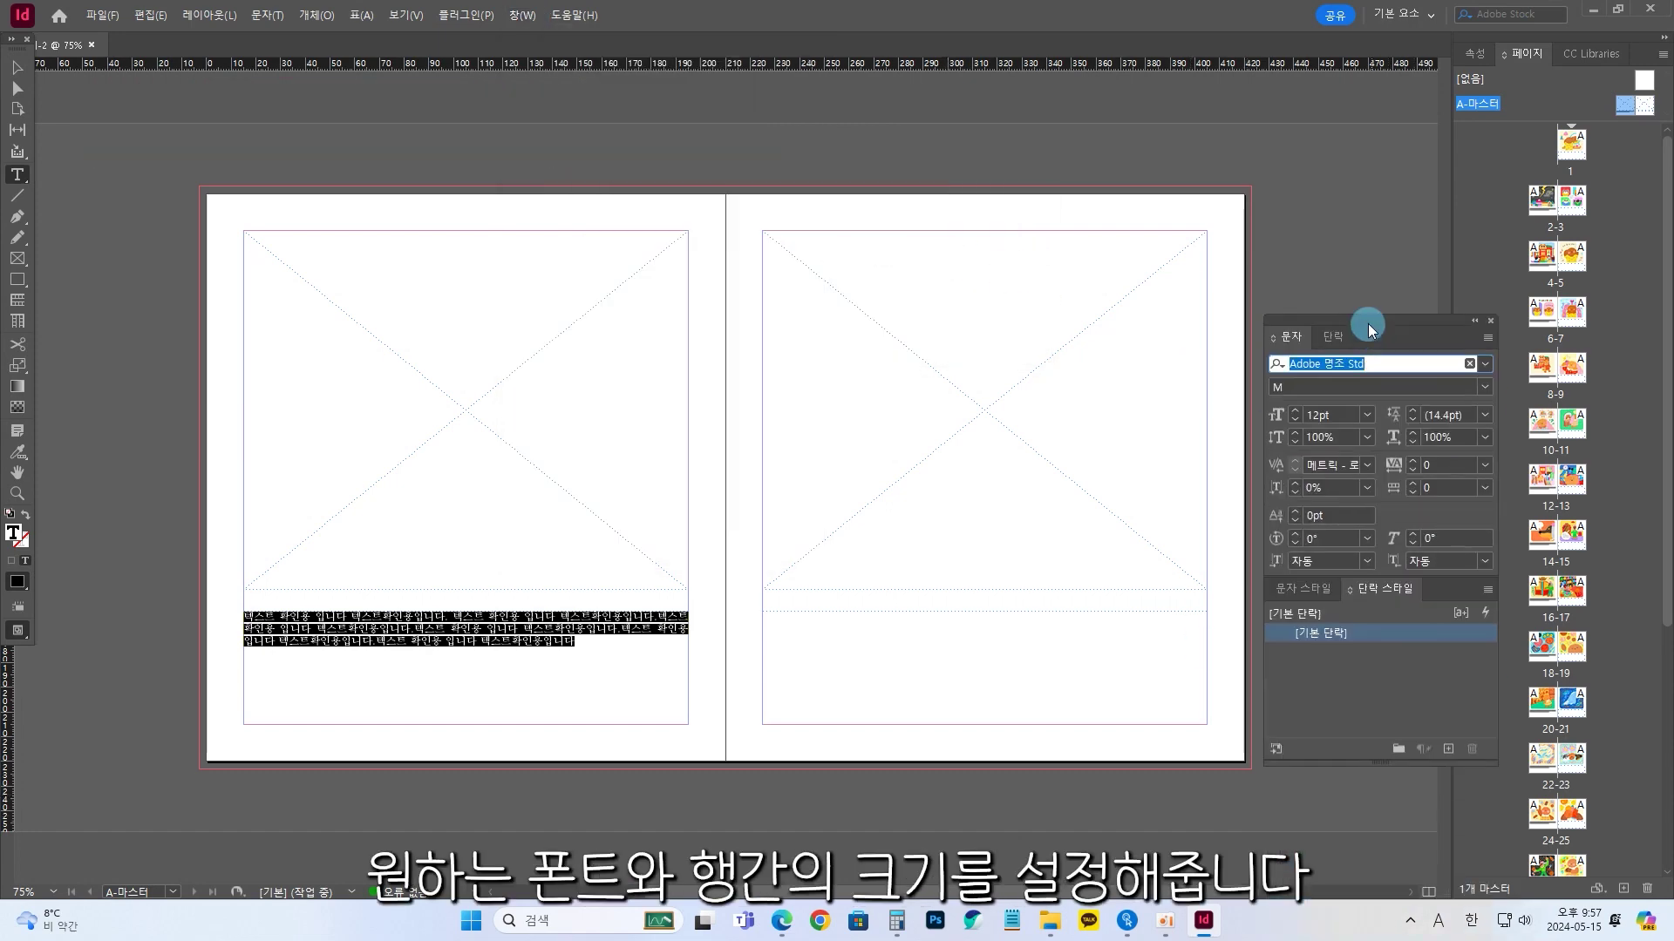
click(1487, 367)
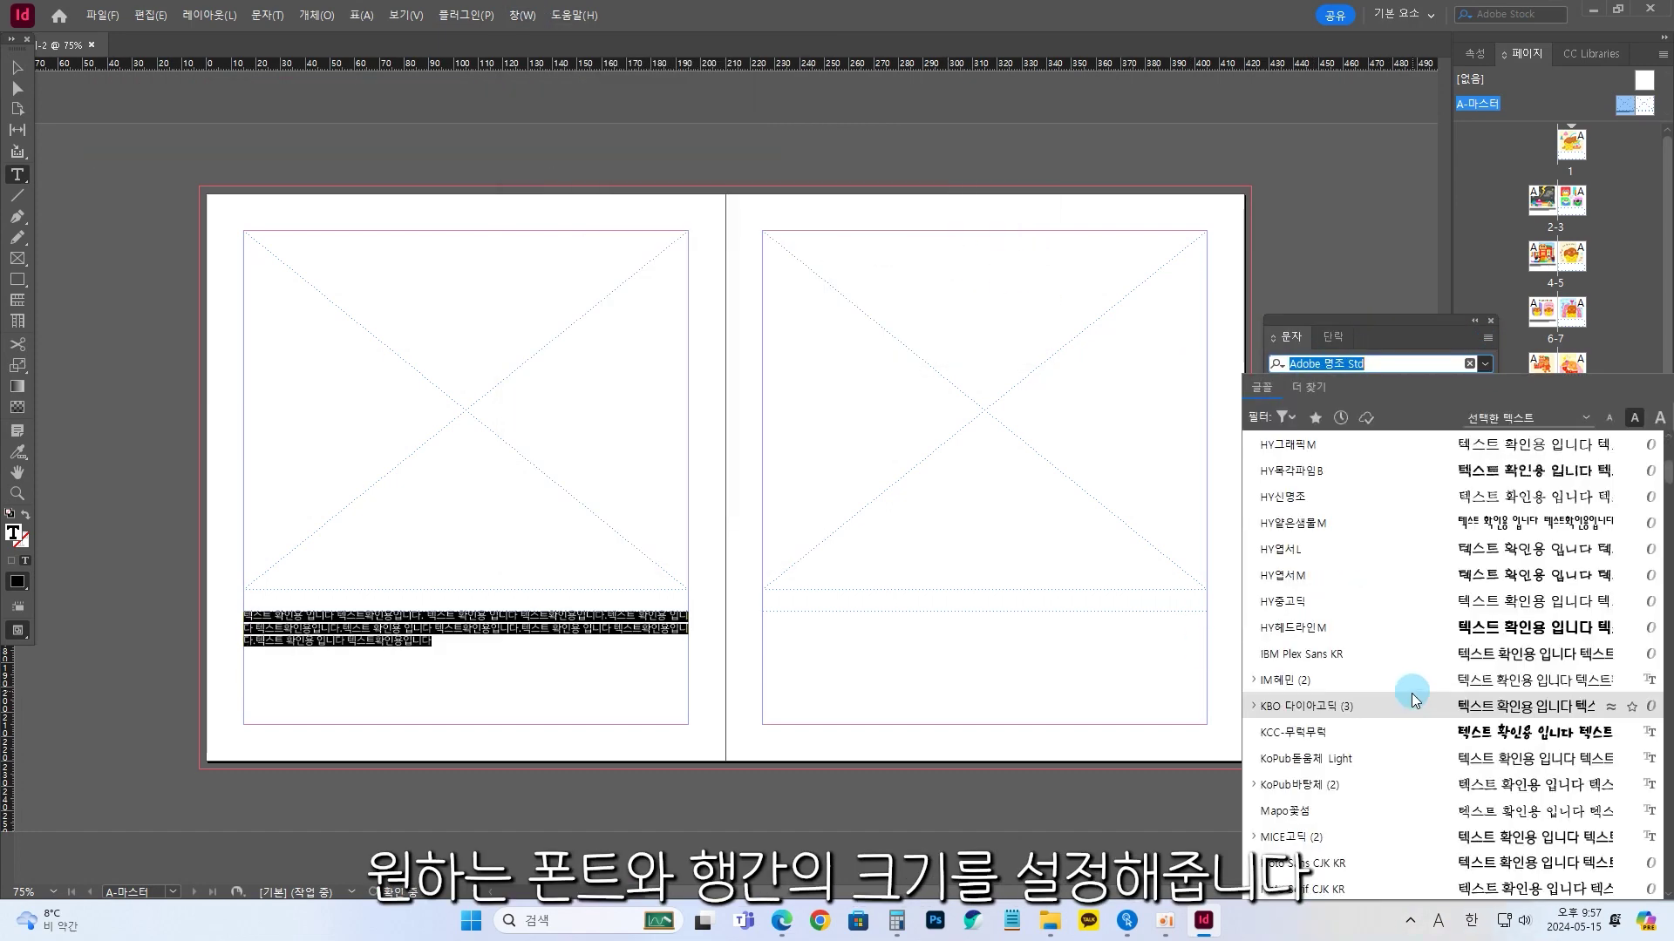
click(1308, 684)
Set the selected sample text's font size to 20 pt and its leading to 27 pt
click(1342, 416)
text(20)
key(Tab)
text(2)
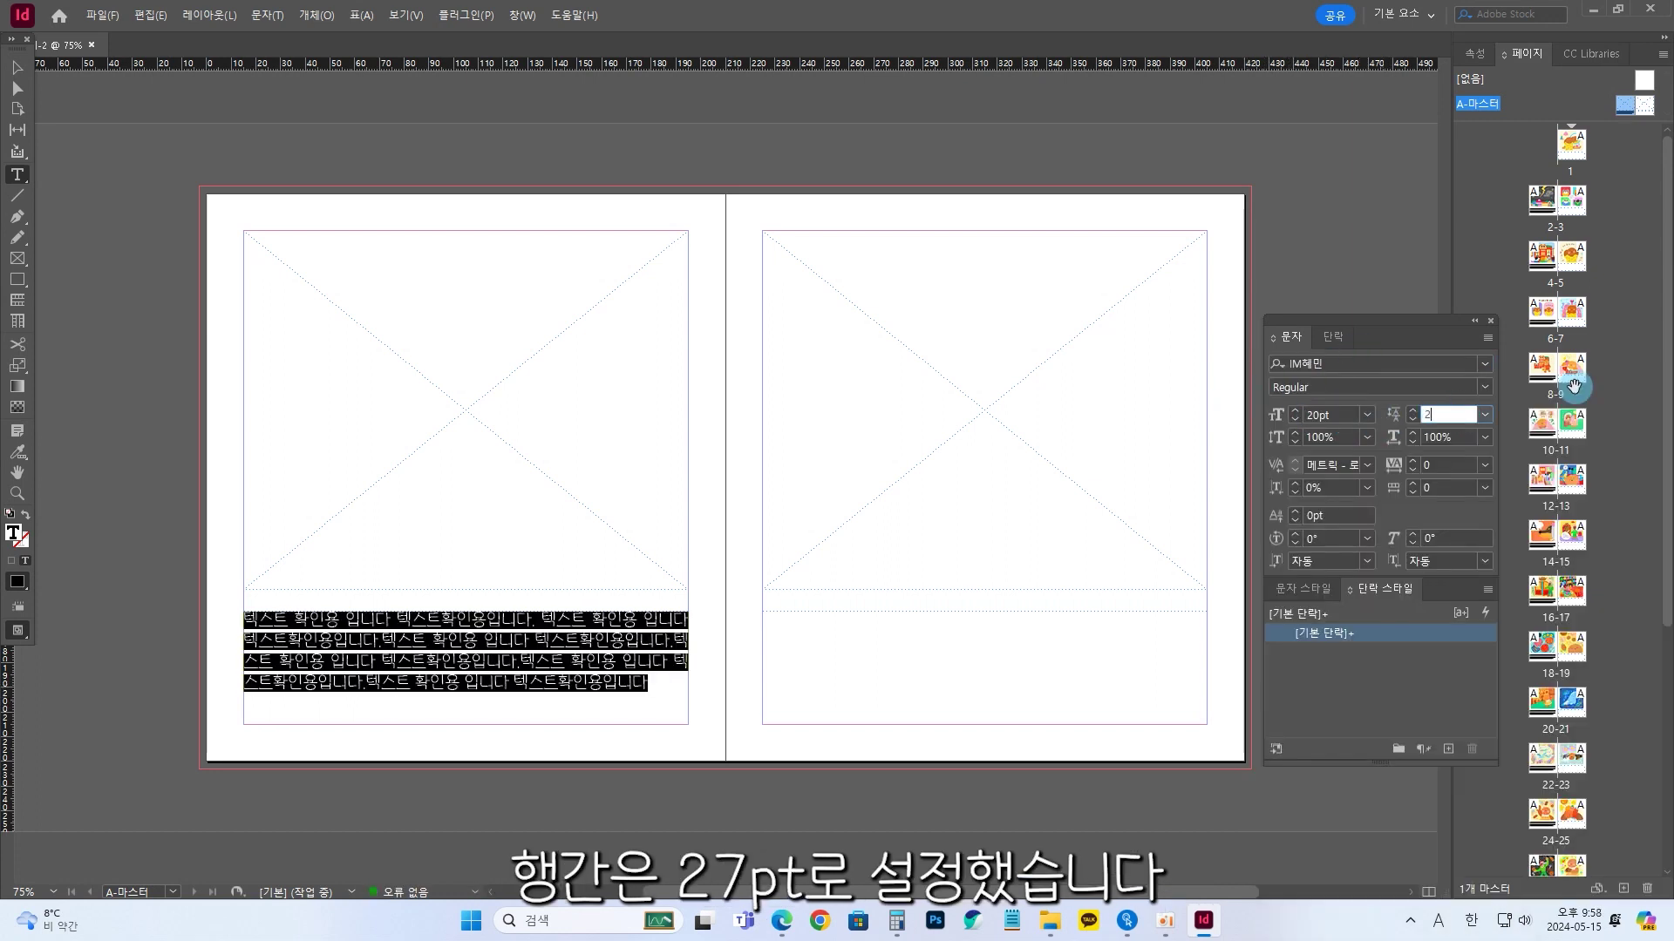
text(7)
key(Return)
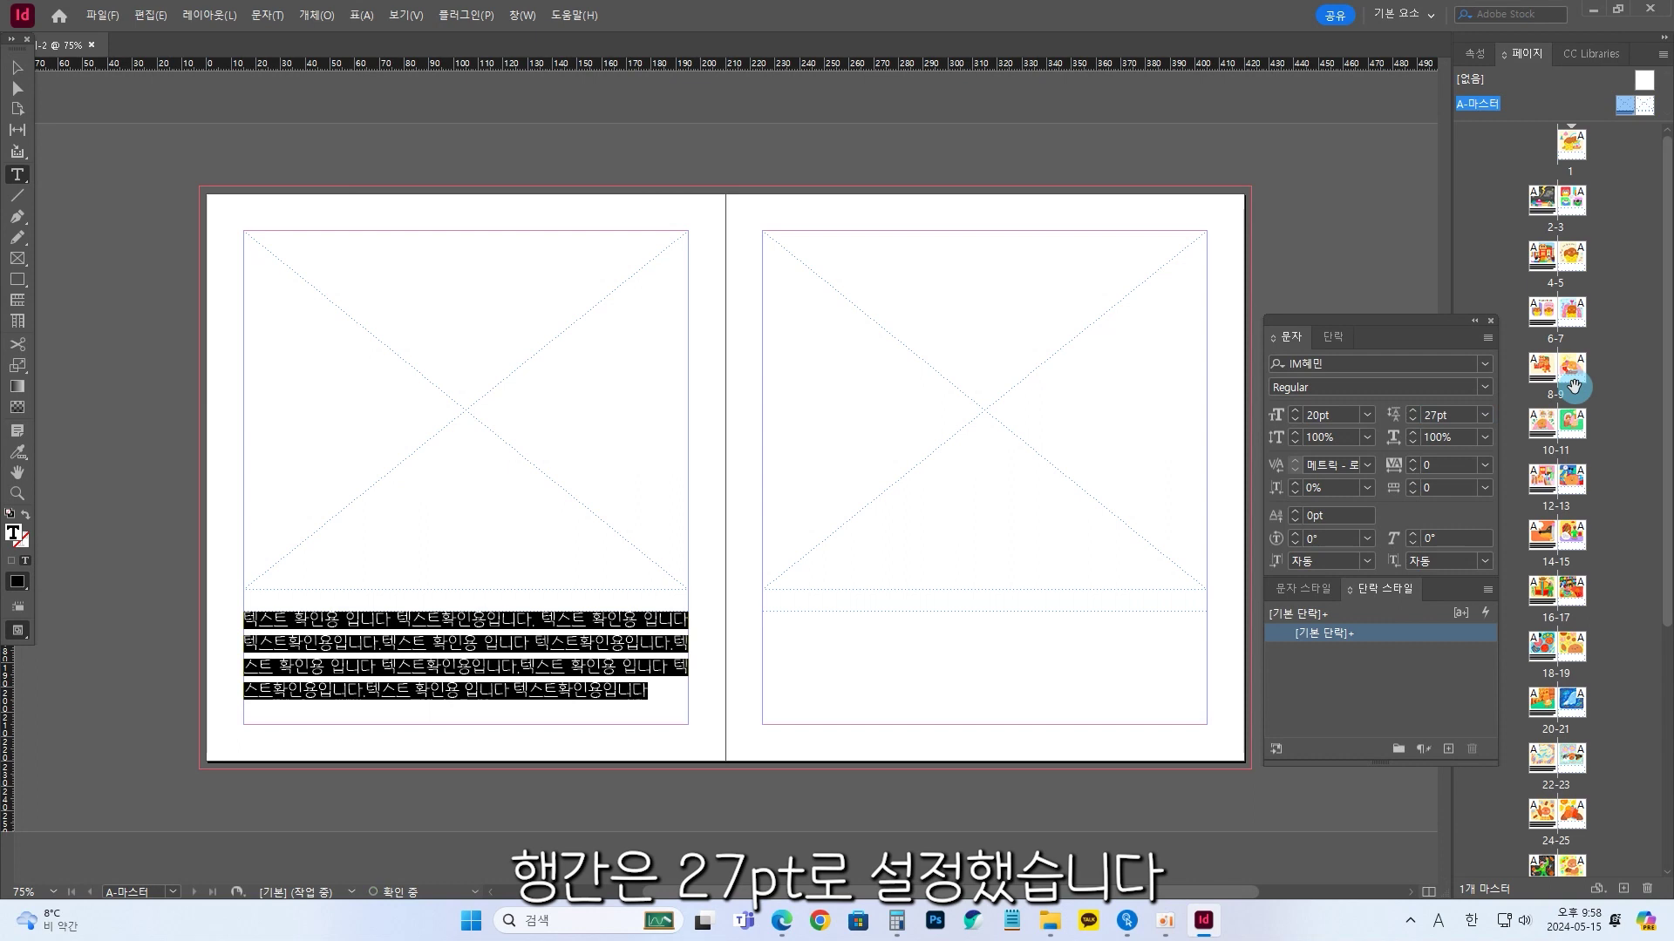
Paste the formatted sample text into the right master page's text frame and centre-align the text on both pages
click(909, 639)
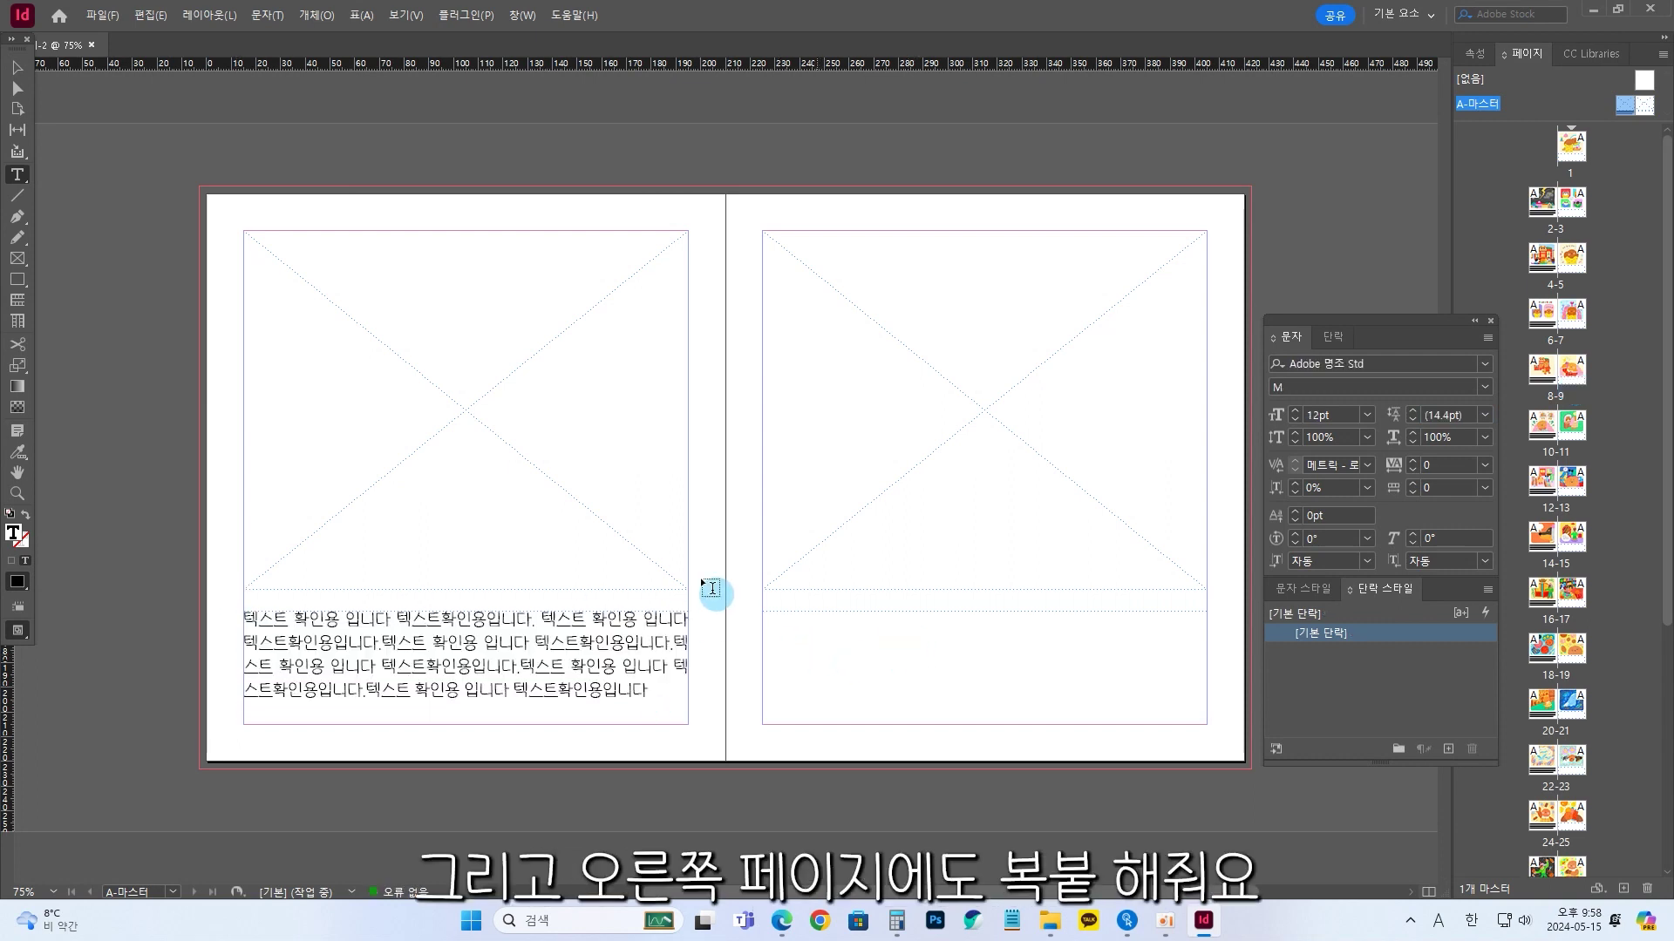
key(ctrl+v)
drag(191, 619, 616, 698)
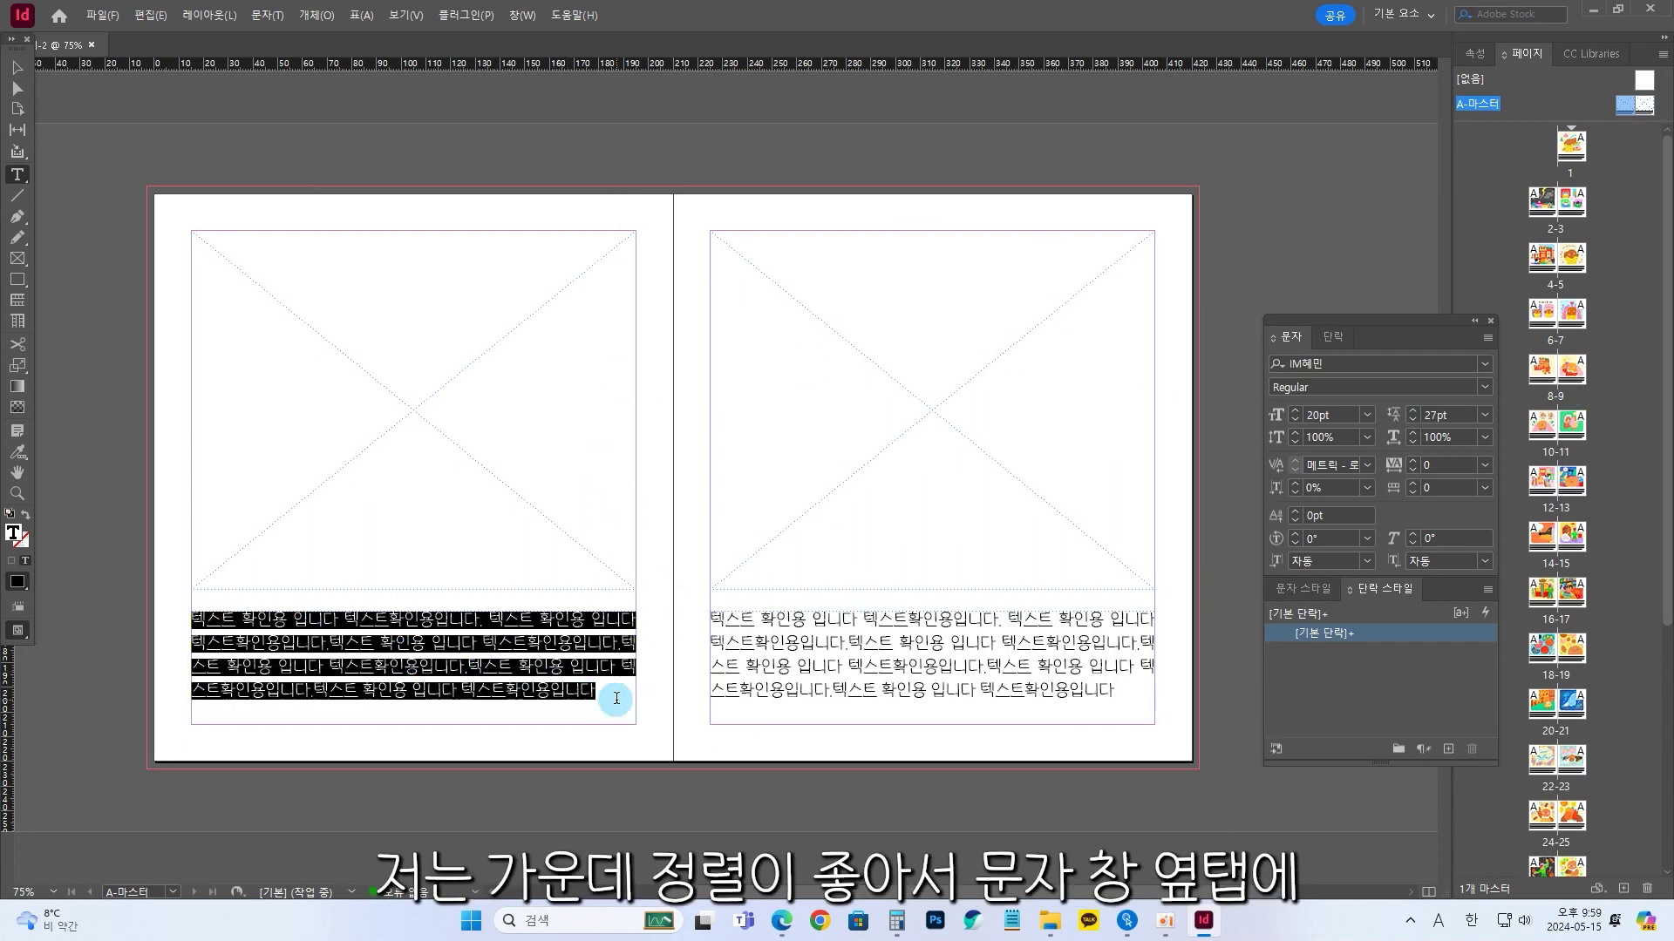
click(1334, 336)
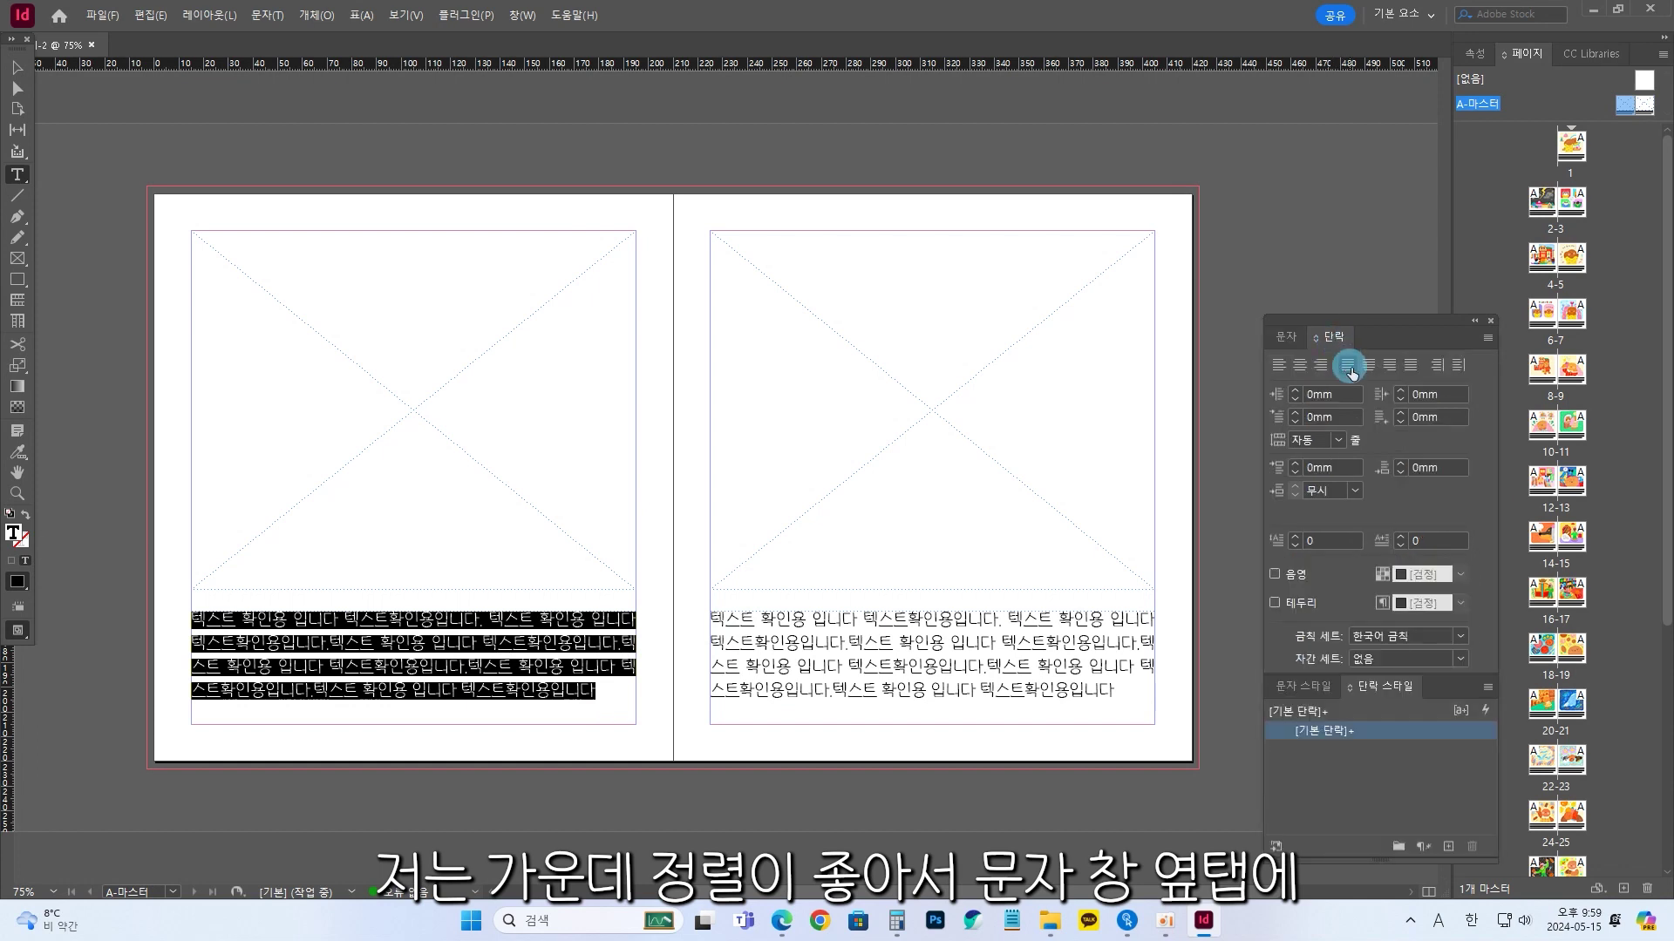
click(1299, 367)
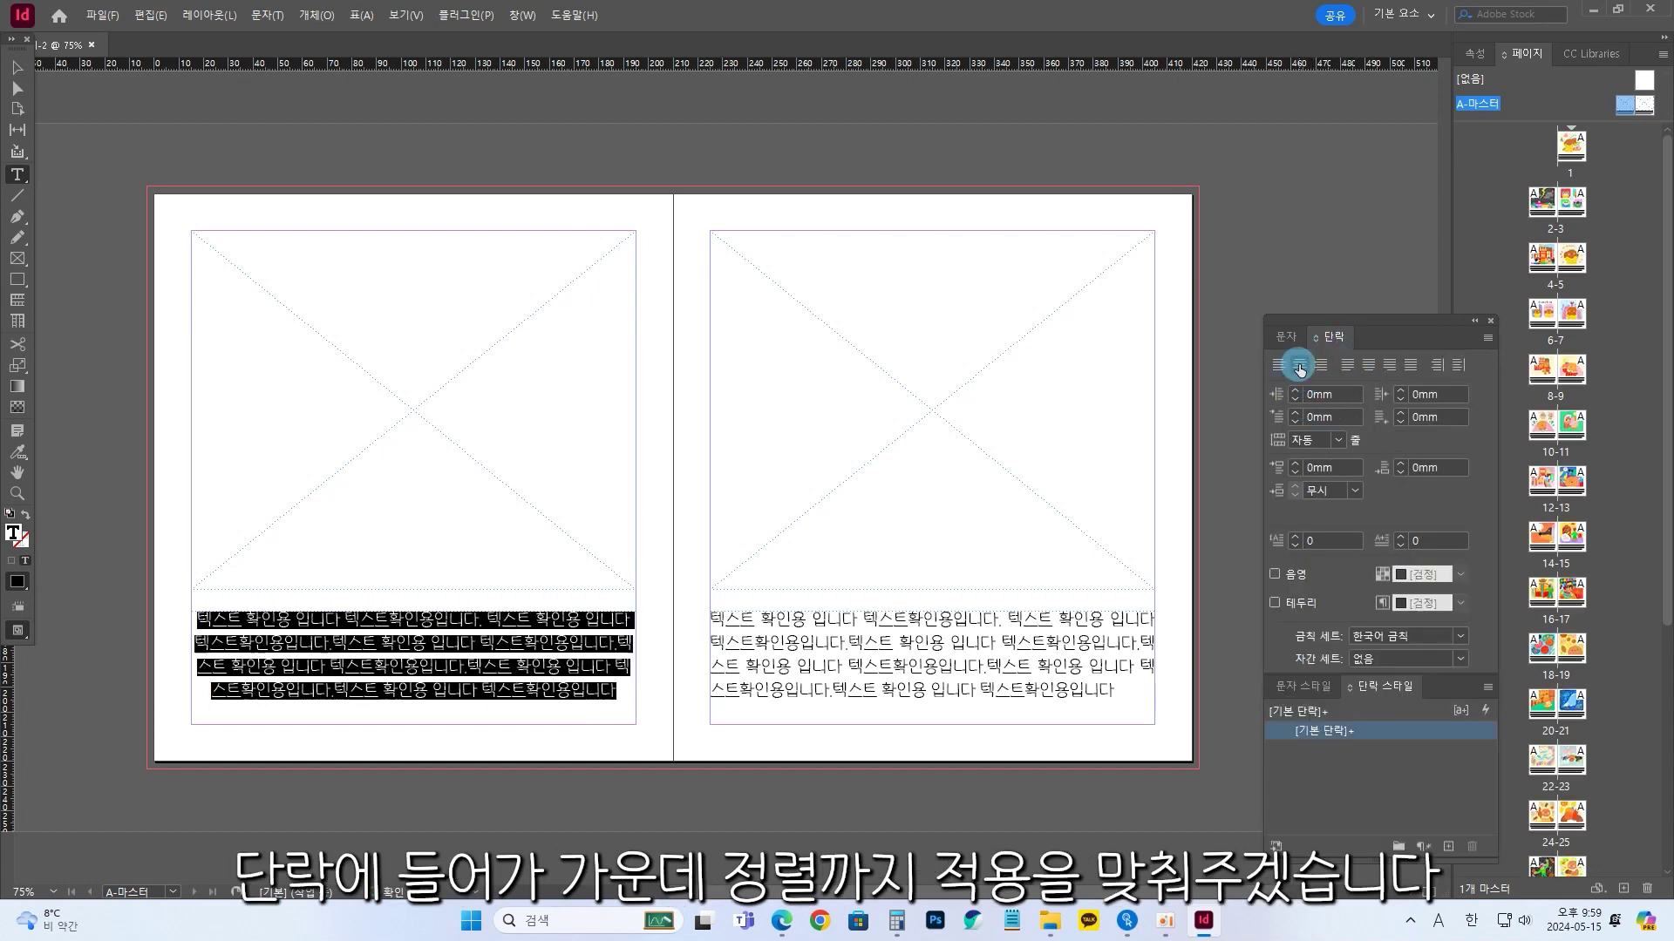
click(628, 695)
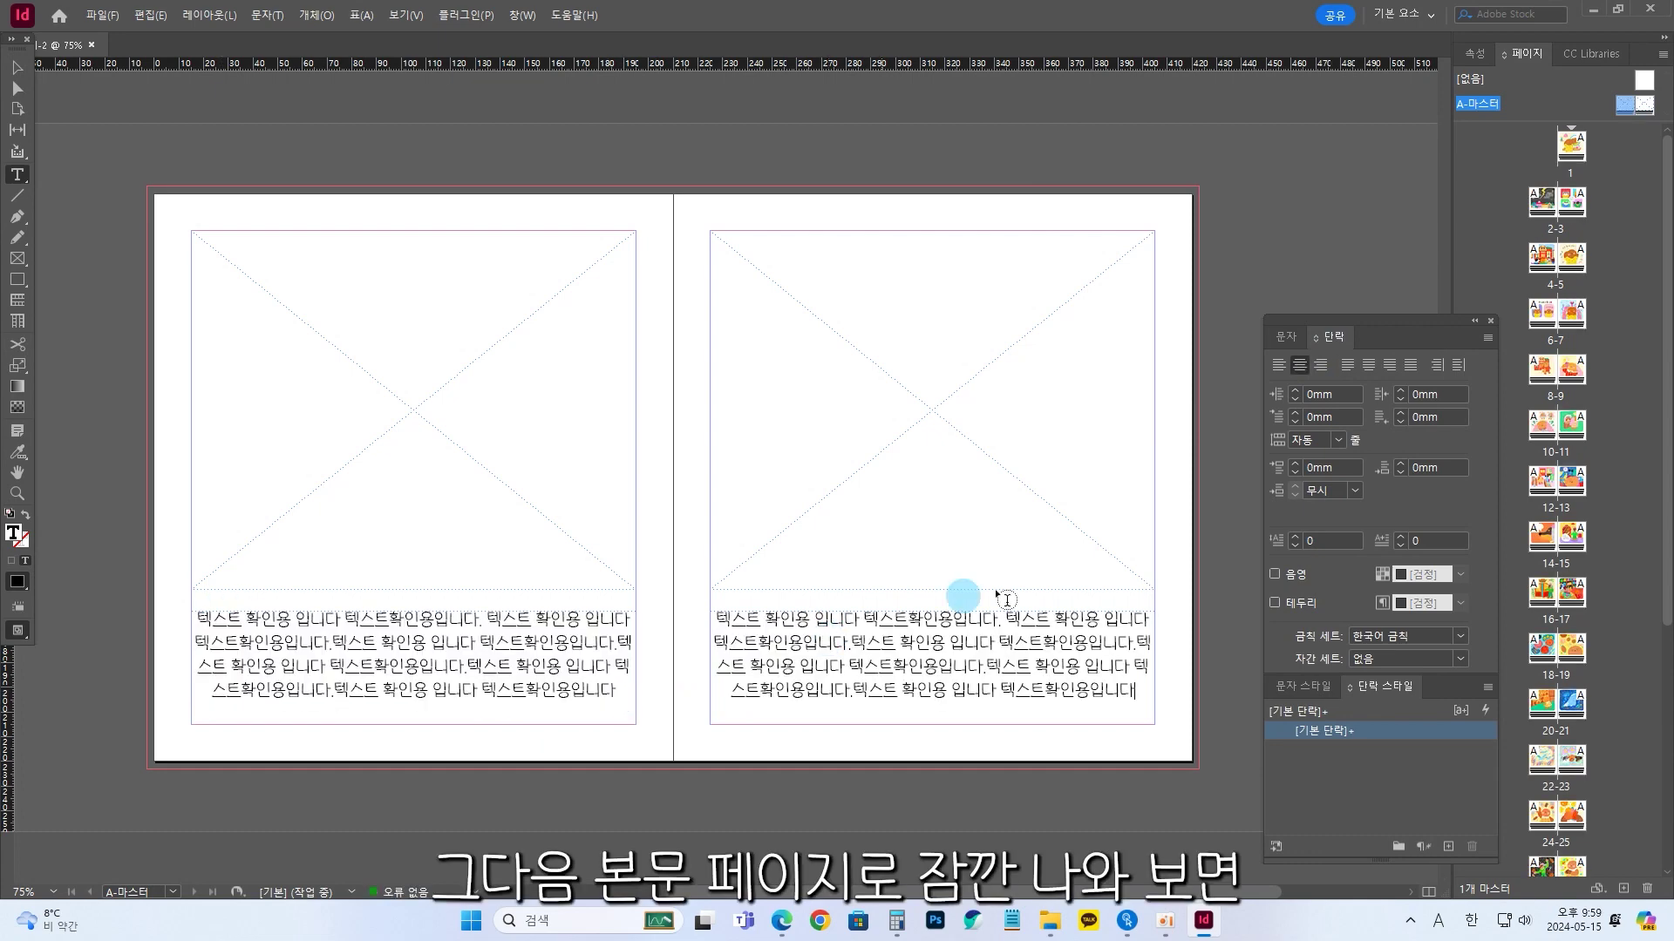
Finish text editing, close the Paragraph settings and go to page 1 to check the sample text below the picture
key(Escape)
click(1491, 324)
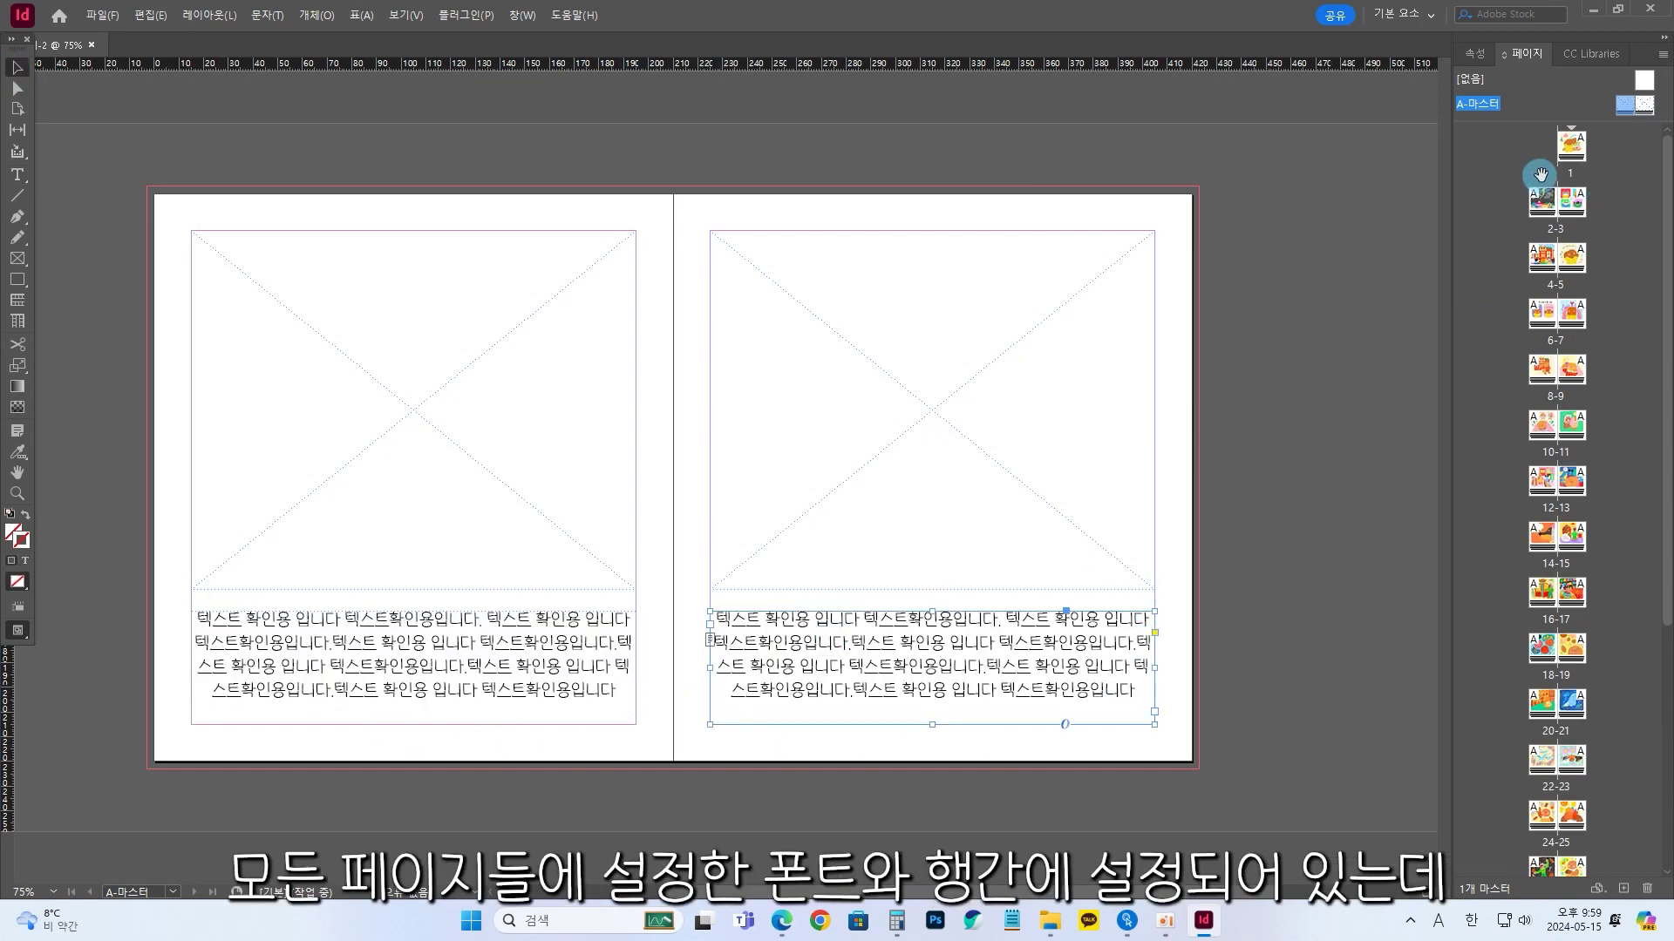
double_click(1573, 150)
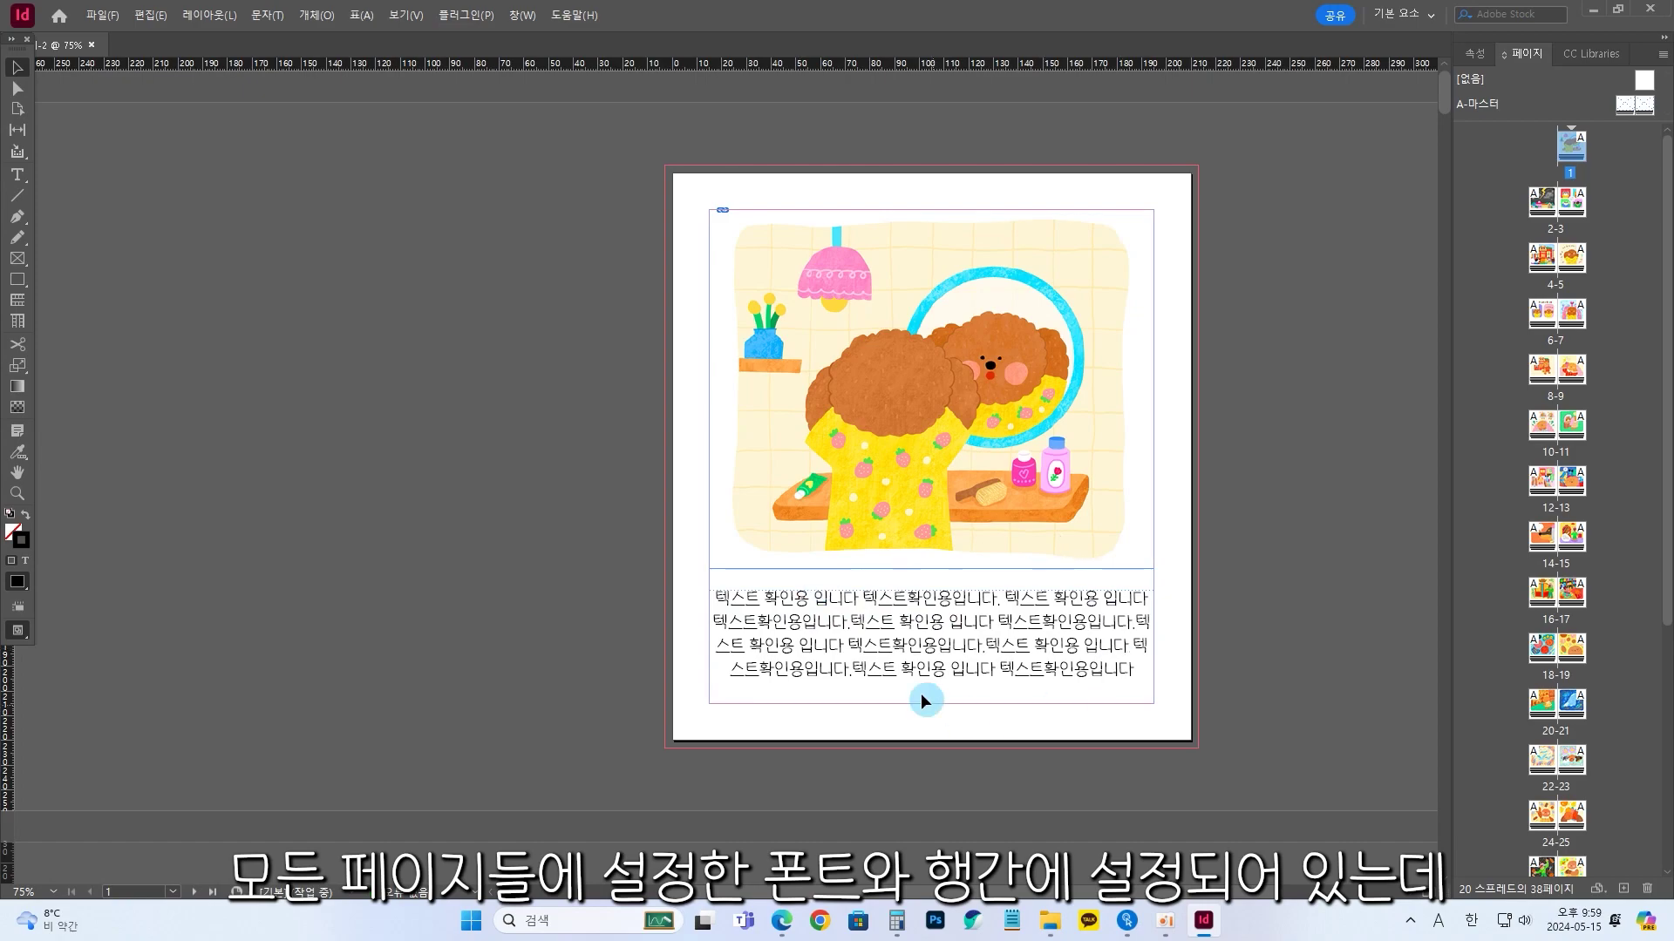
Check the sample text on the following spreads and look over the prepared story text in Notepad, then minimise it
scroll(920, 693, down, 5)
scroll(910, 673, down, 5)
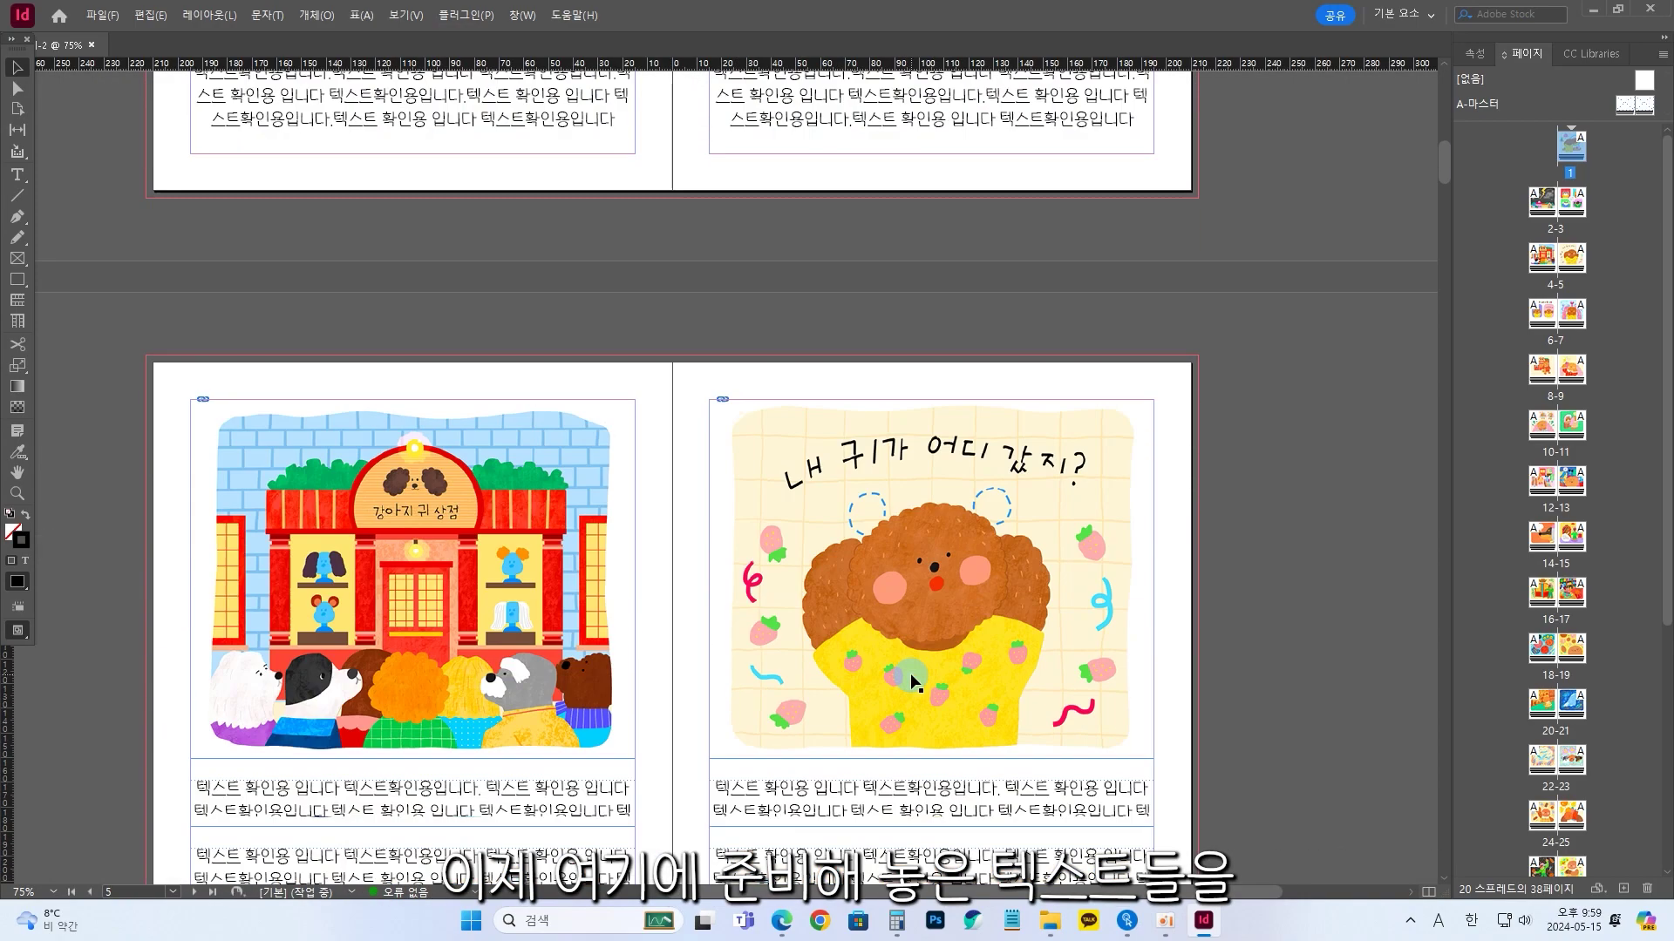
scroll(910, 673, down, 5)
click(1011, 921)
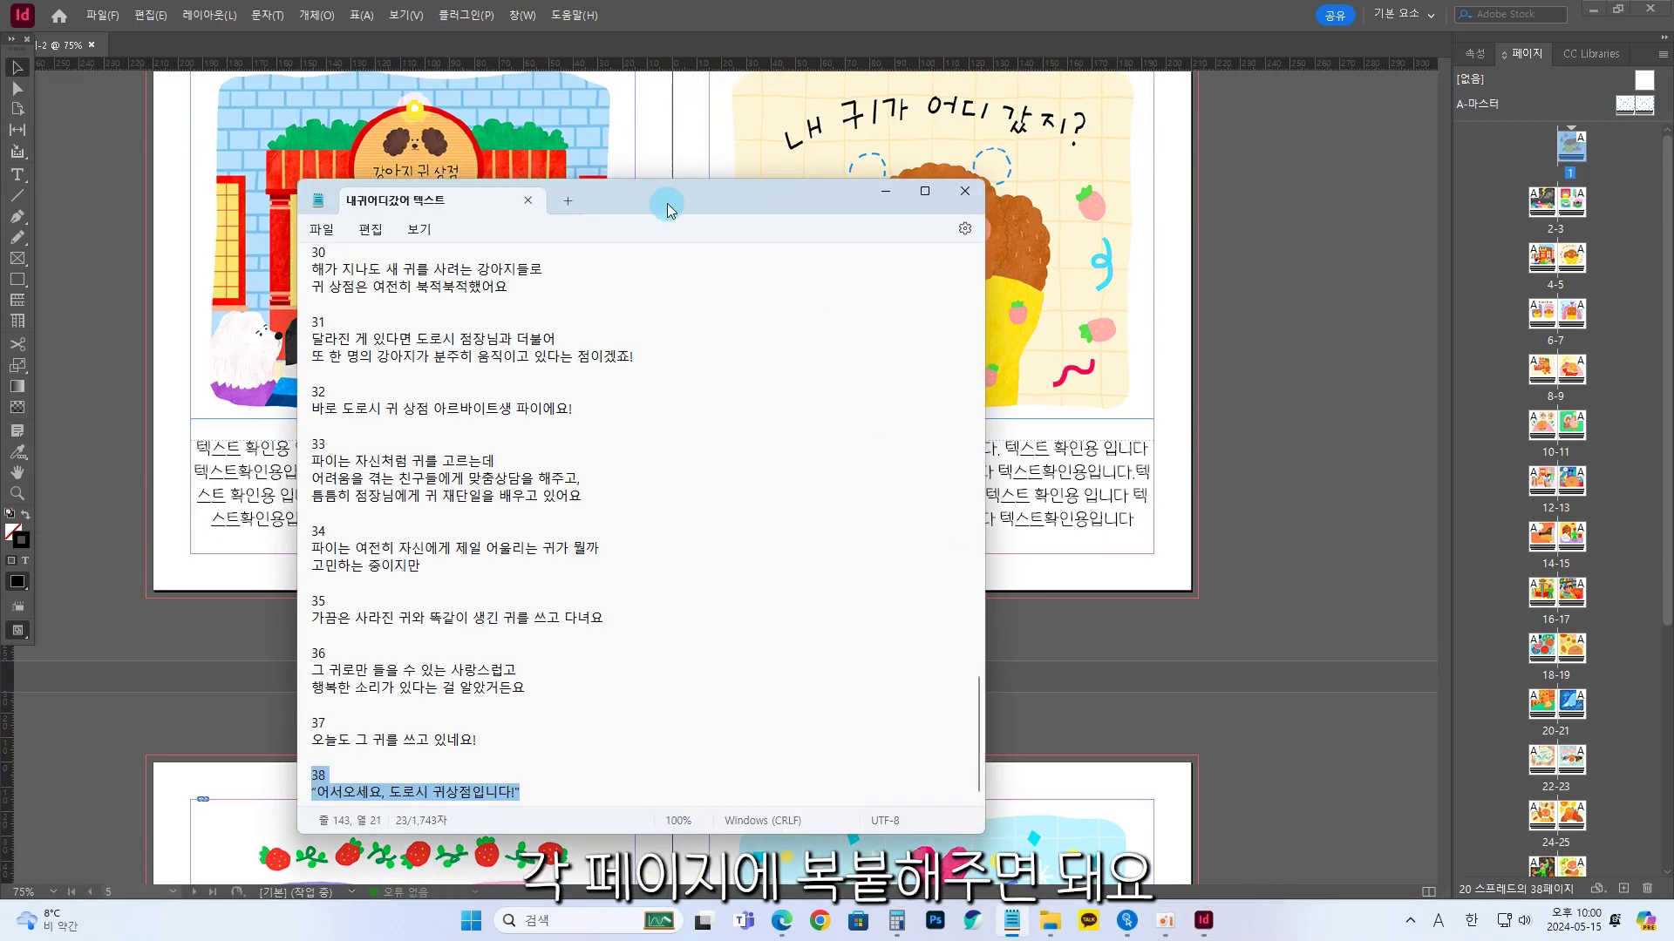
drag(669, 210, 1296, 217)
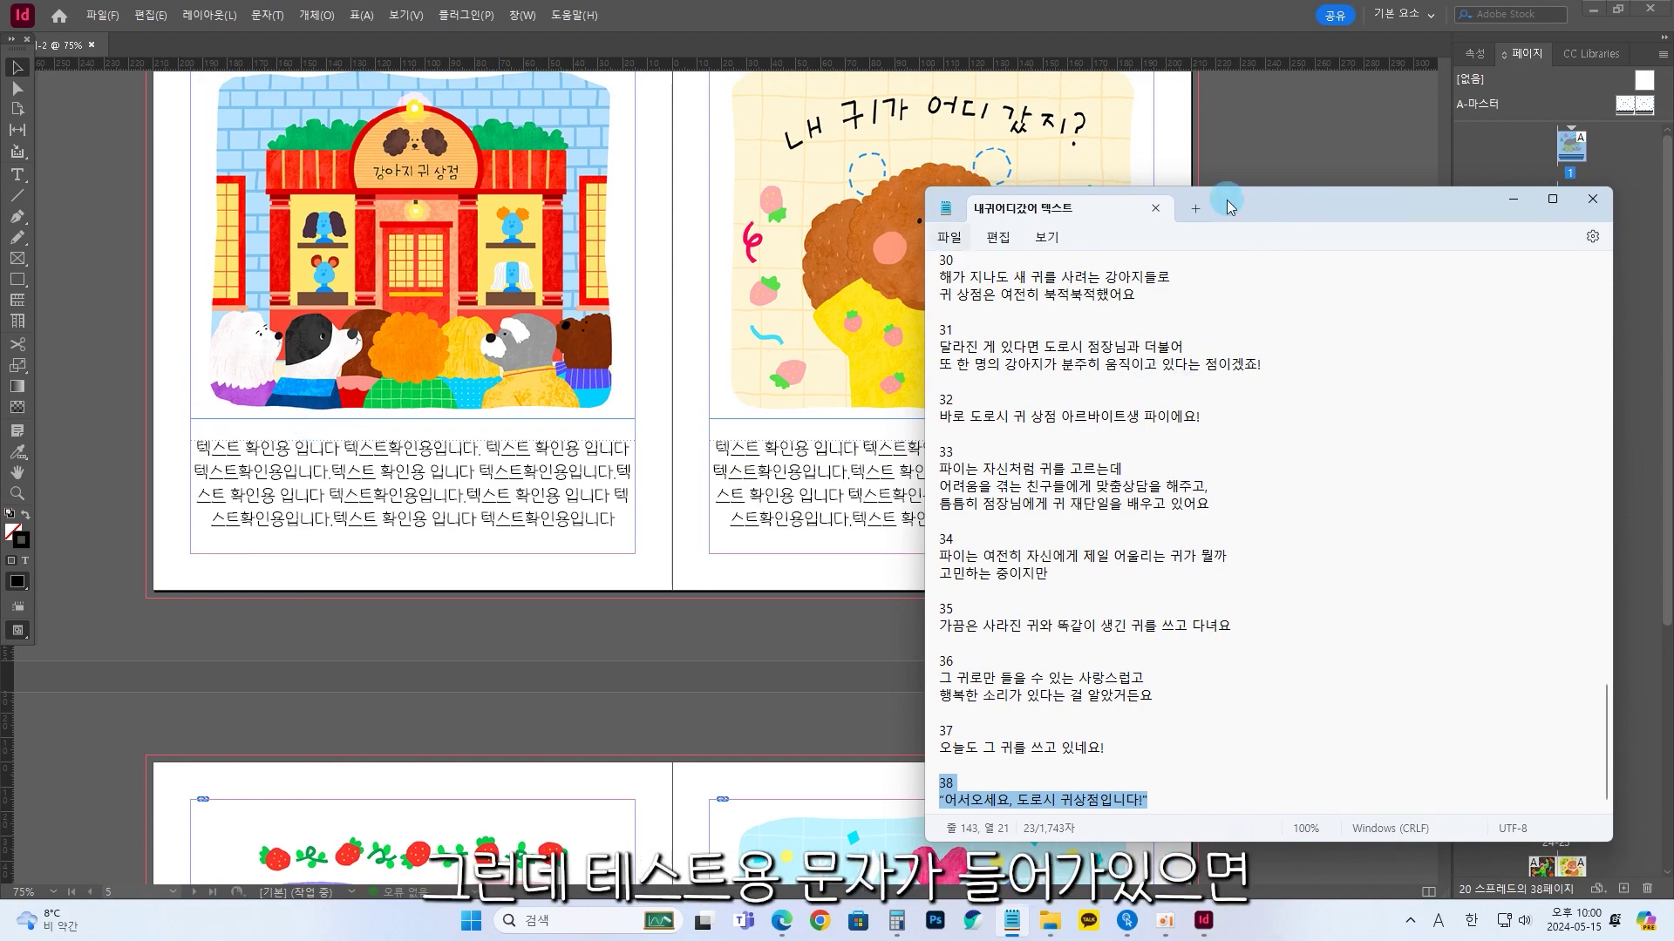
click(1522, 200)
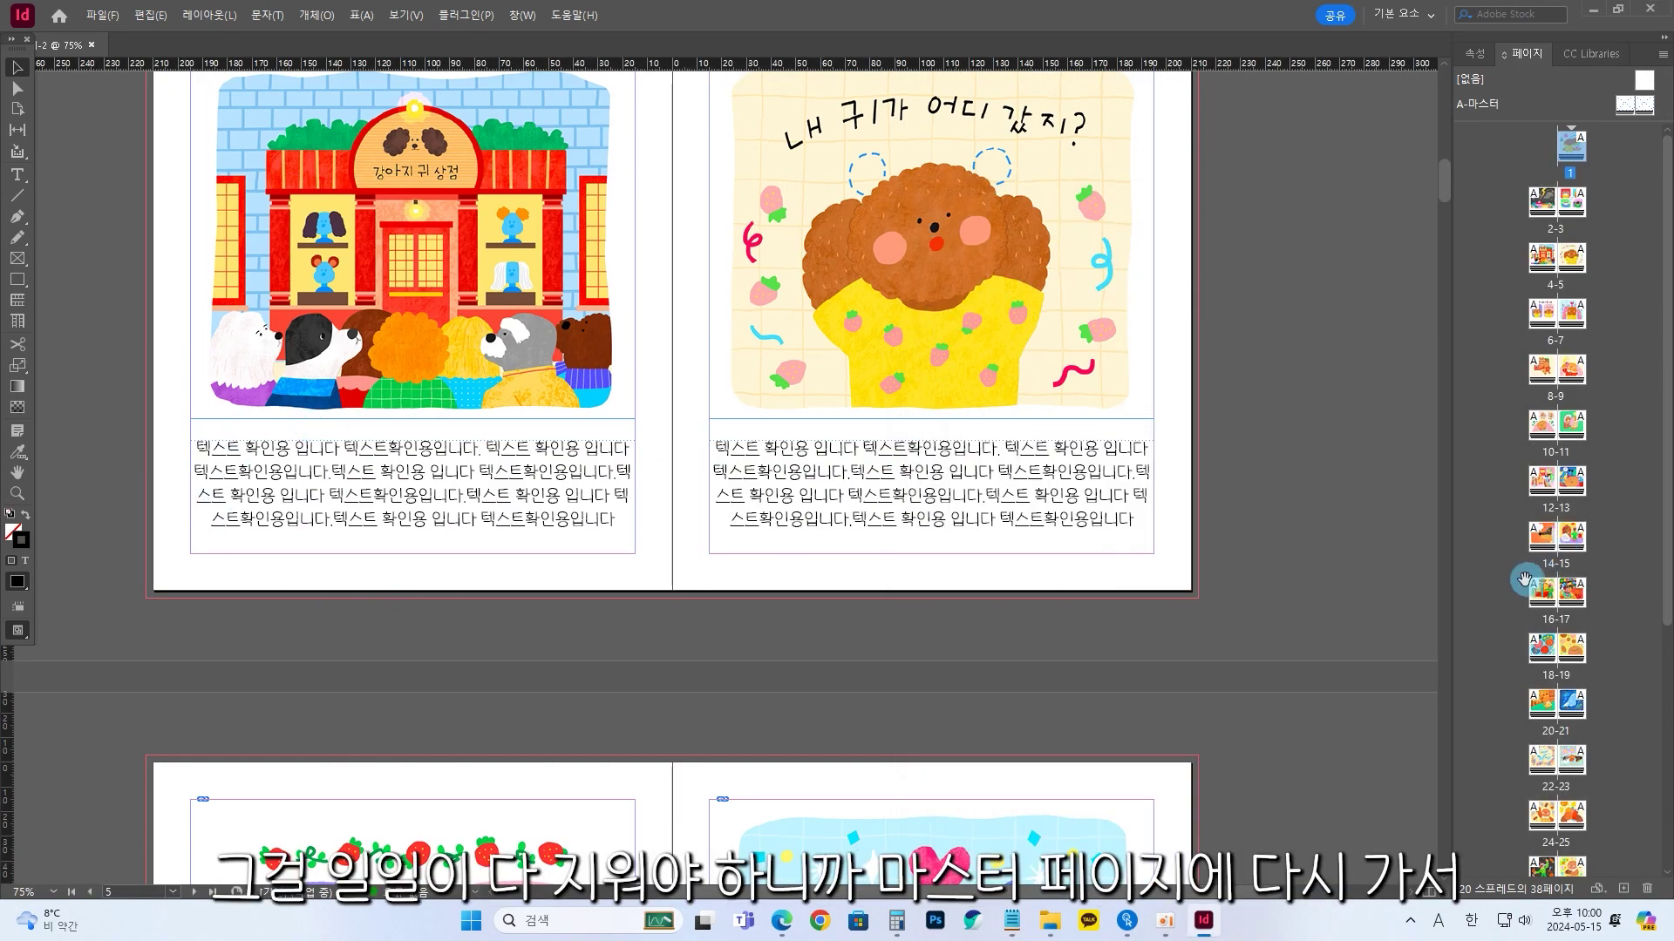
Open the A-master spread and delete the sample text from the text frames on both of its pages
drag(1445, 192, 1444, 112)
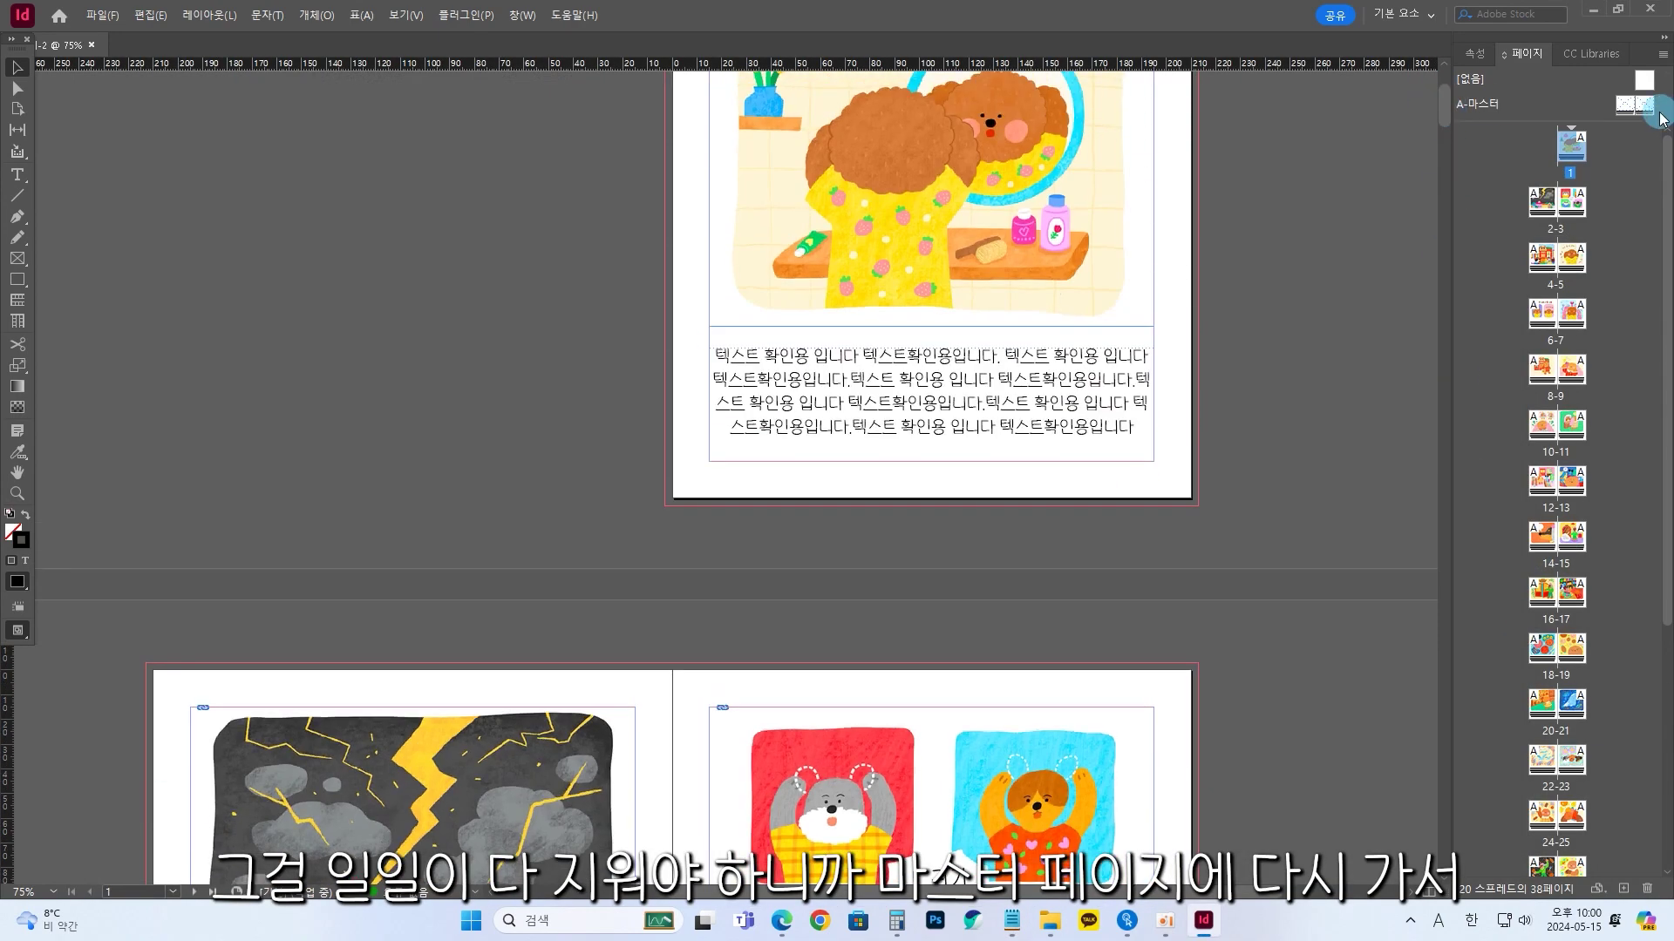
double_click(1628, 105)
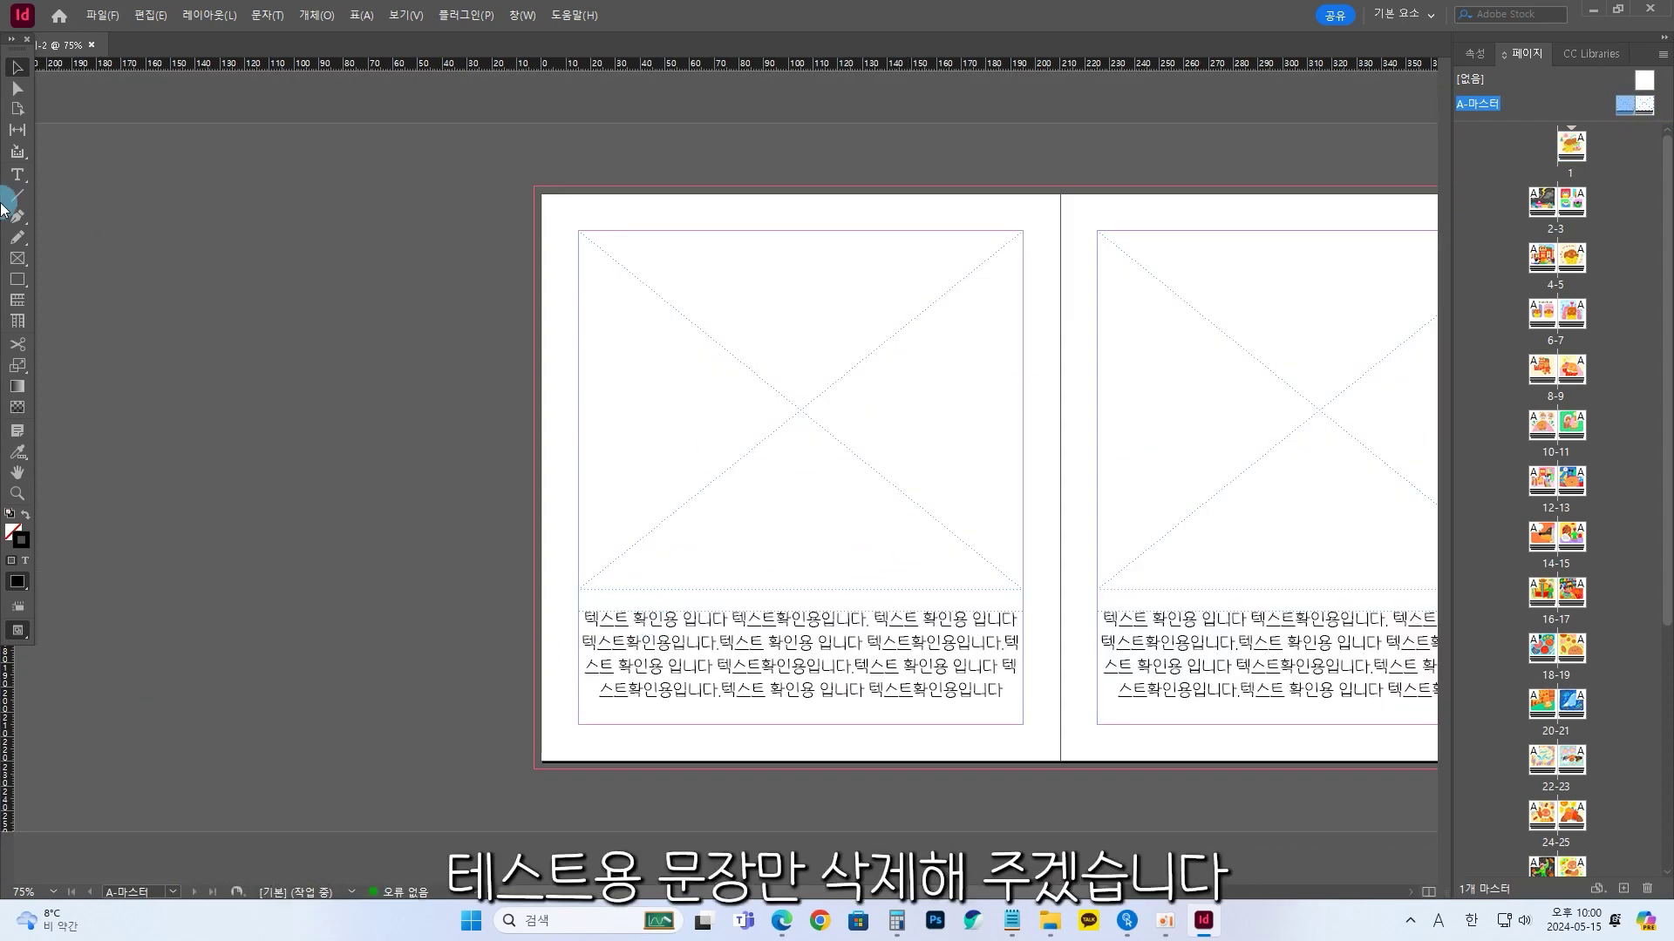
click(16, 177)
drag(582, 619, 1017, 710)
key(BackSpace)
drag(1105, 616, 1334, 673)
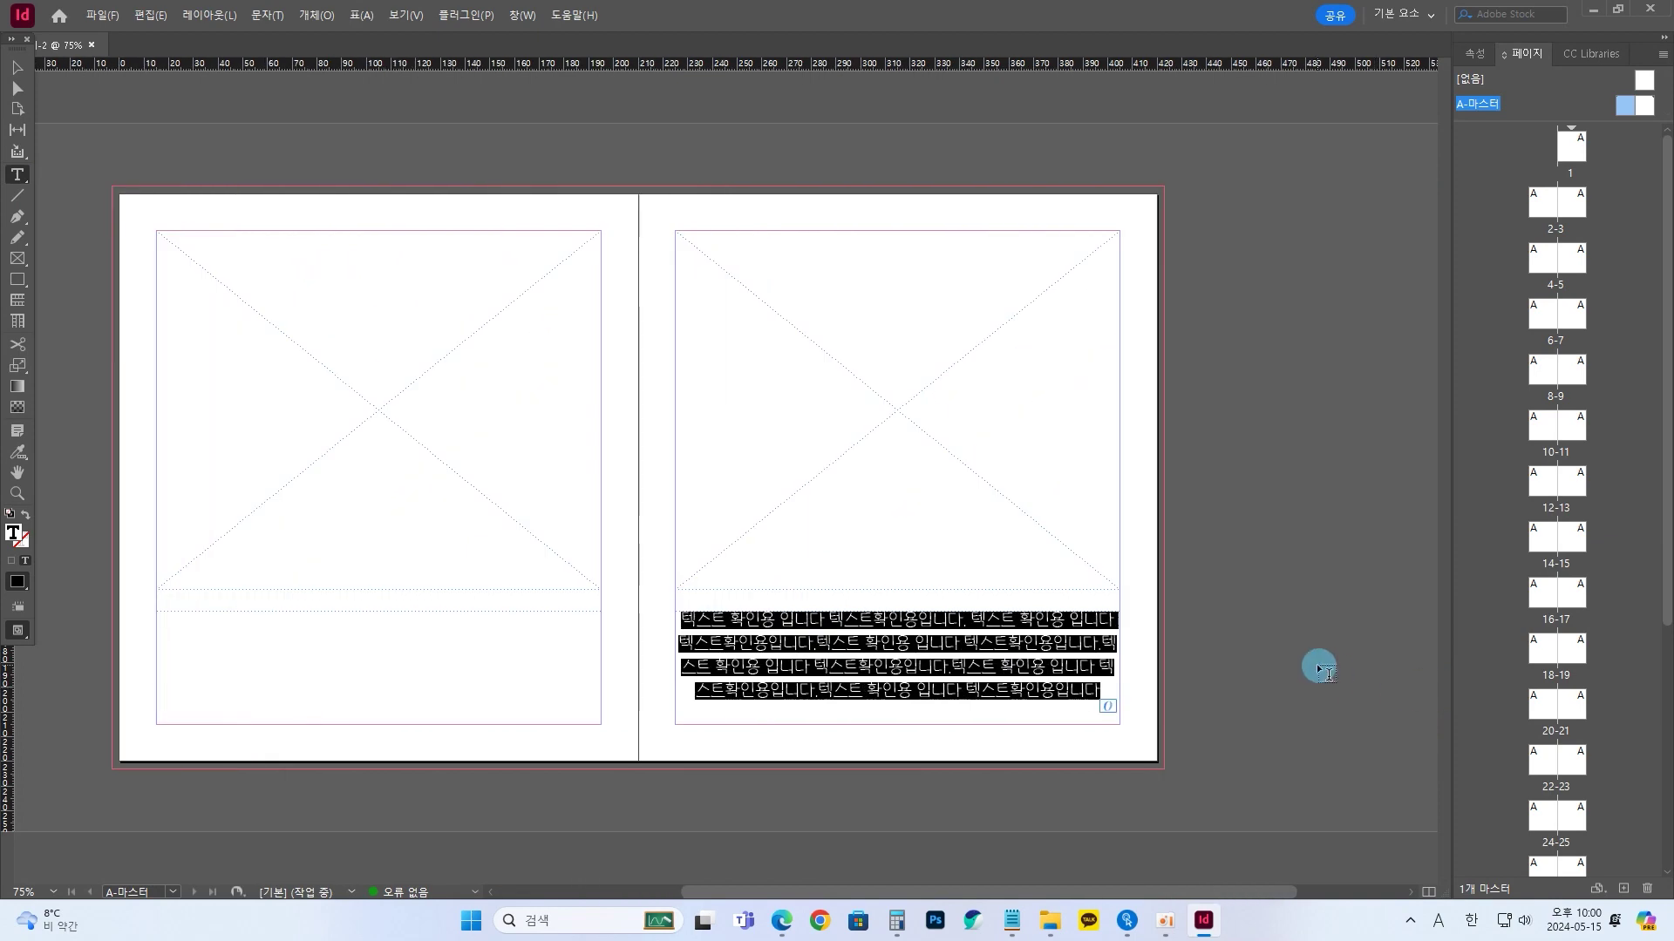
key(BackSpace)
click(14, 69)
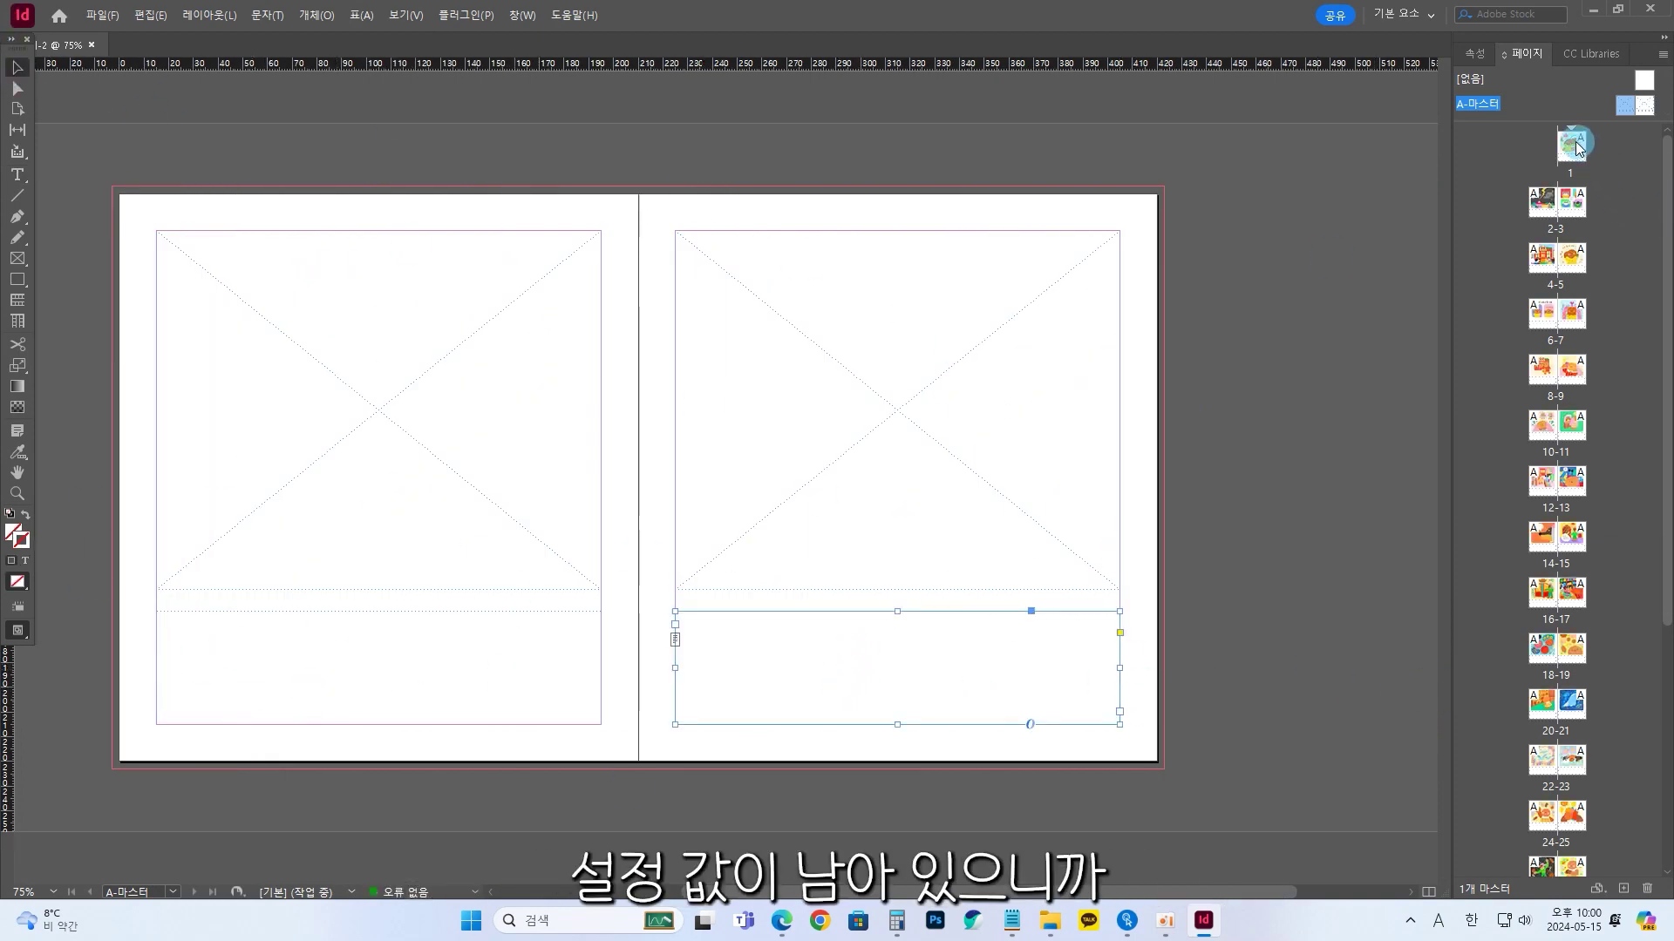
Go to page 1, release its empty text frame from the master and place the text cursor in it
double_click(1574, 145)
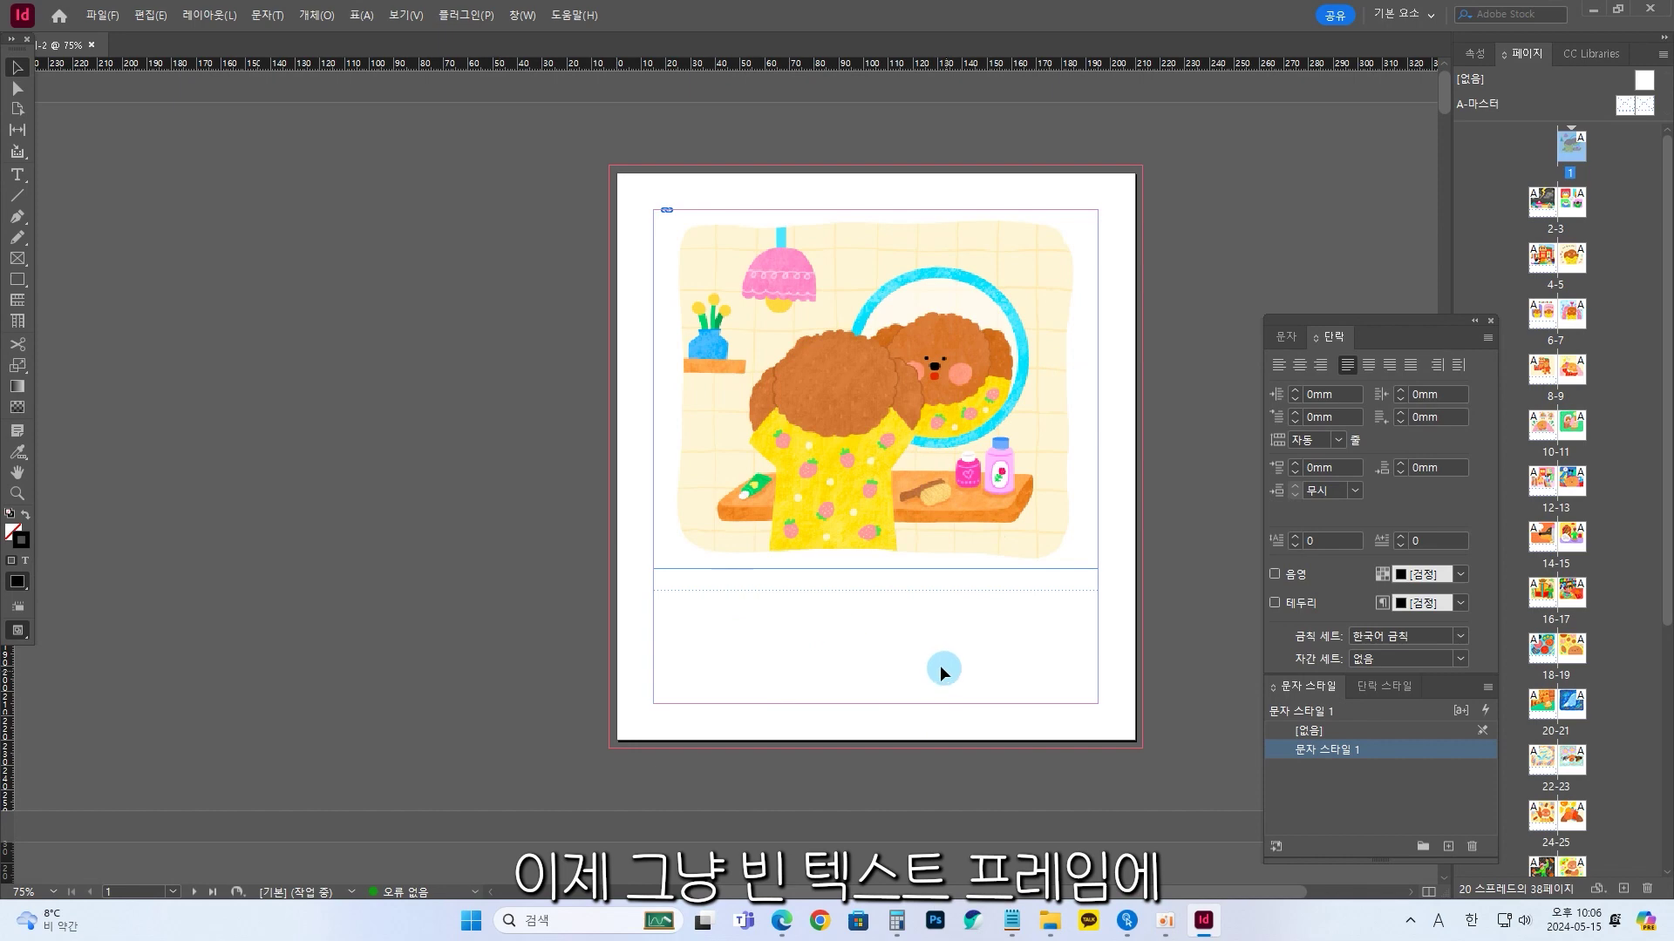
click(17, 175)
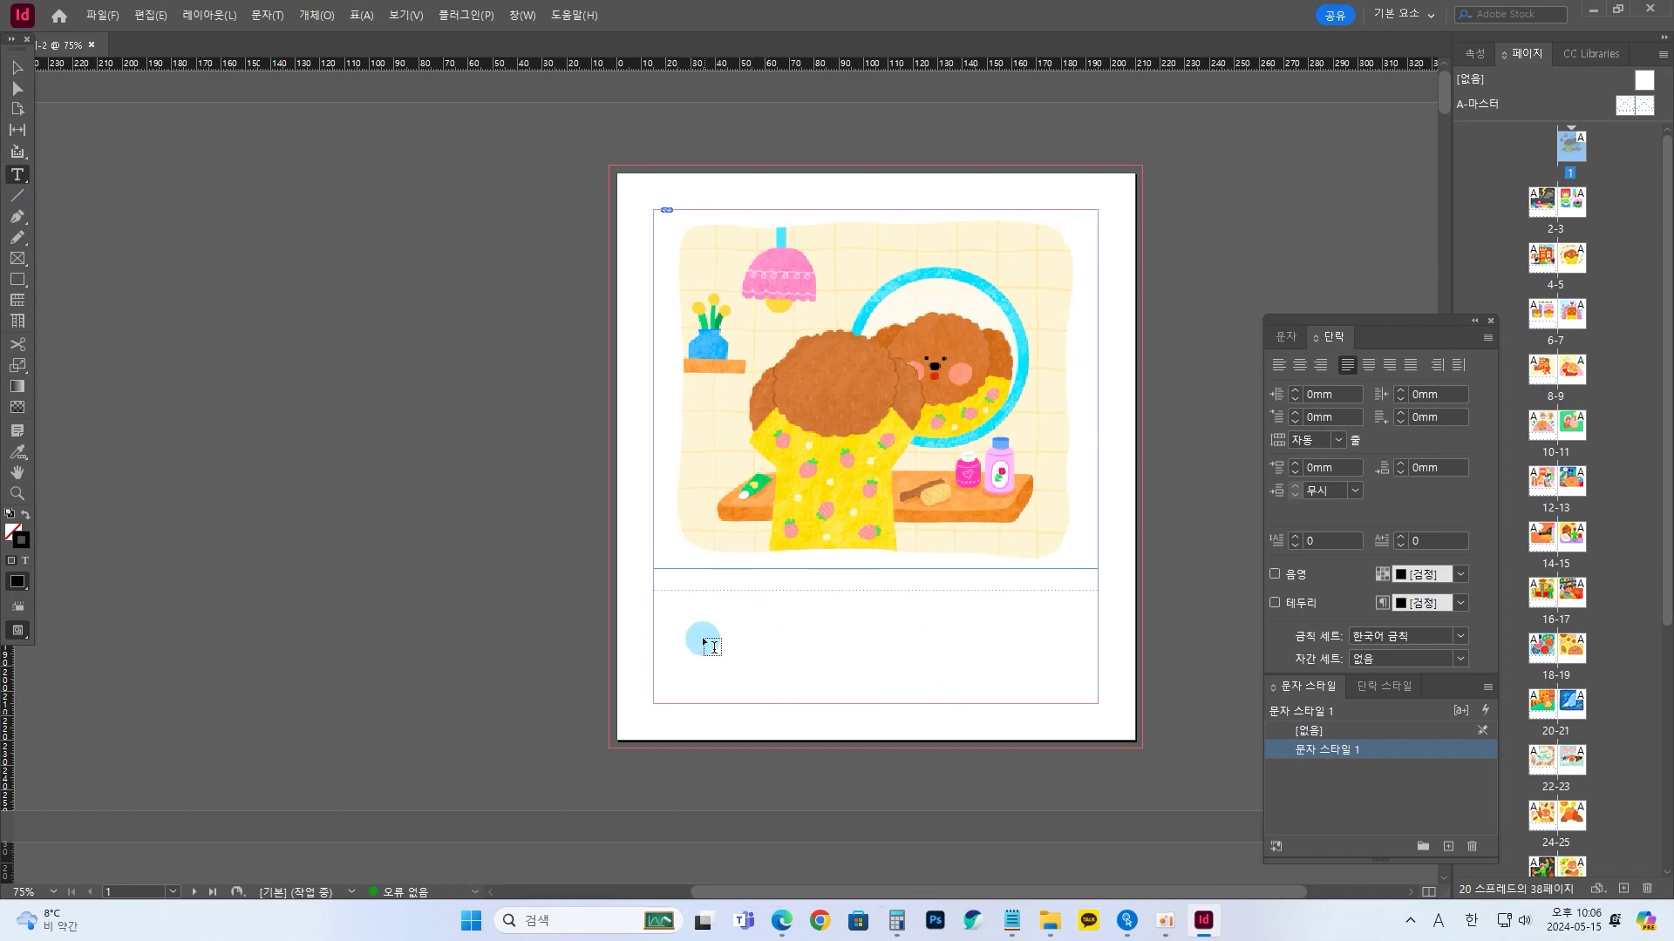
ctrl+shift+click(842, 655)
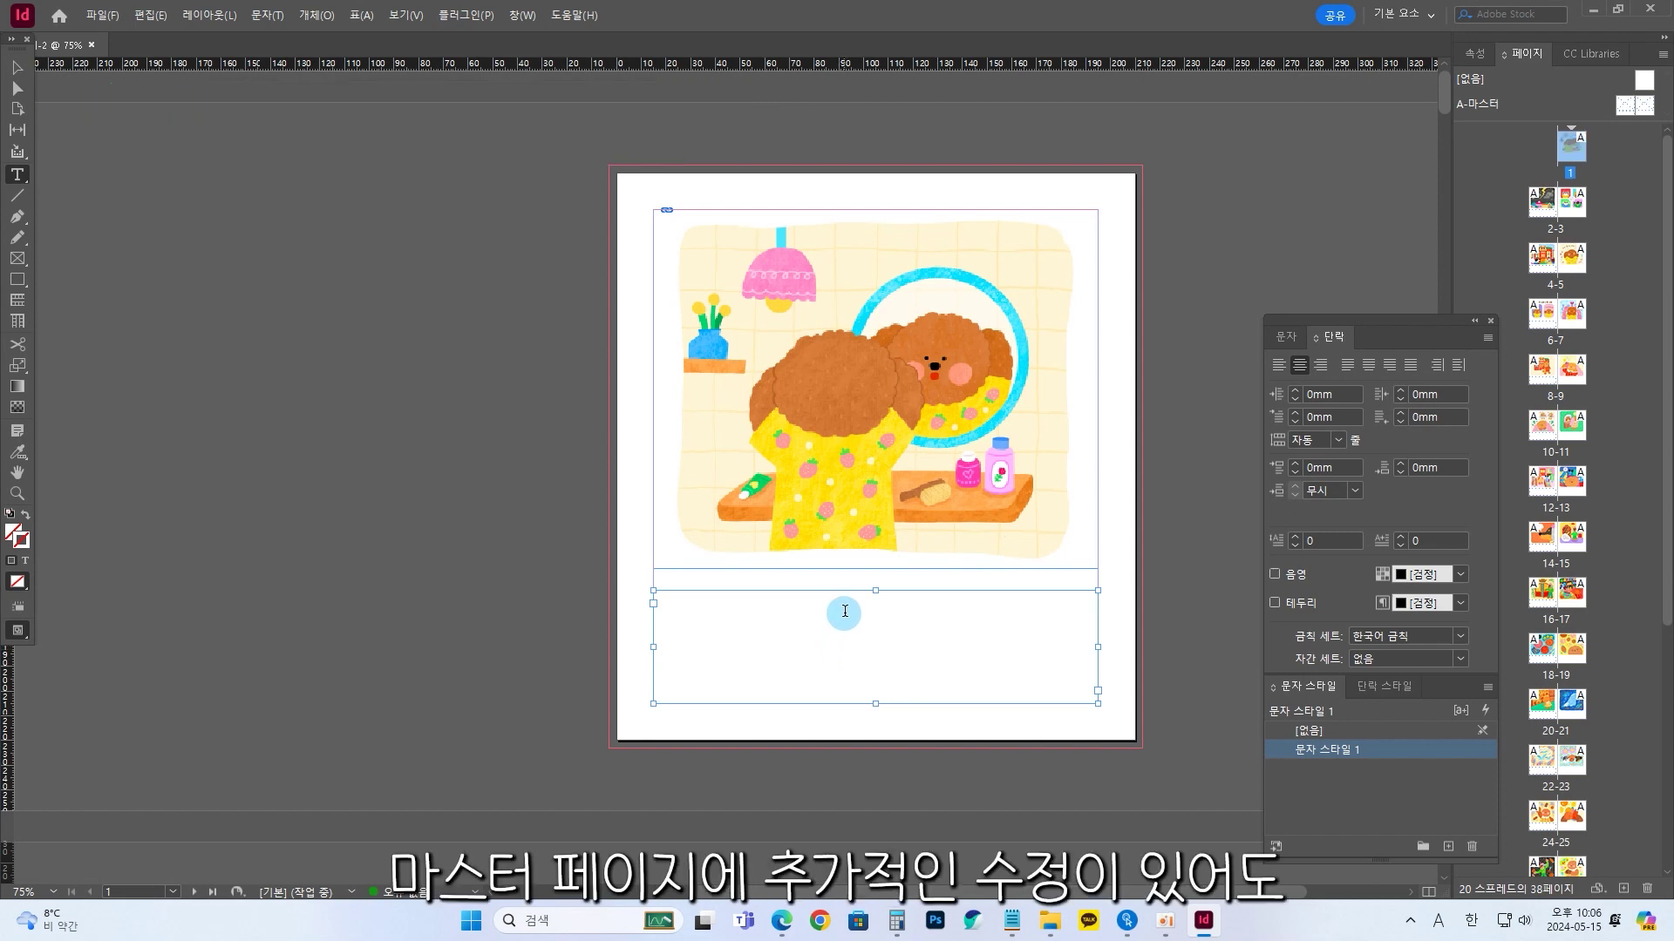
click(845, 610)
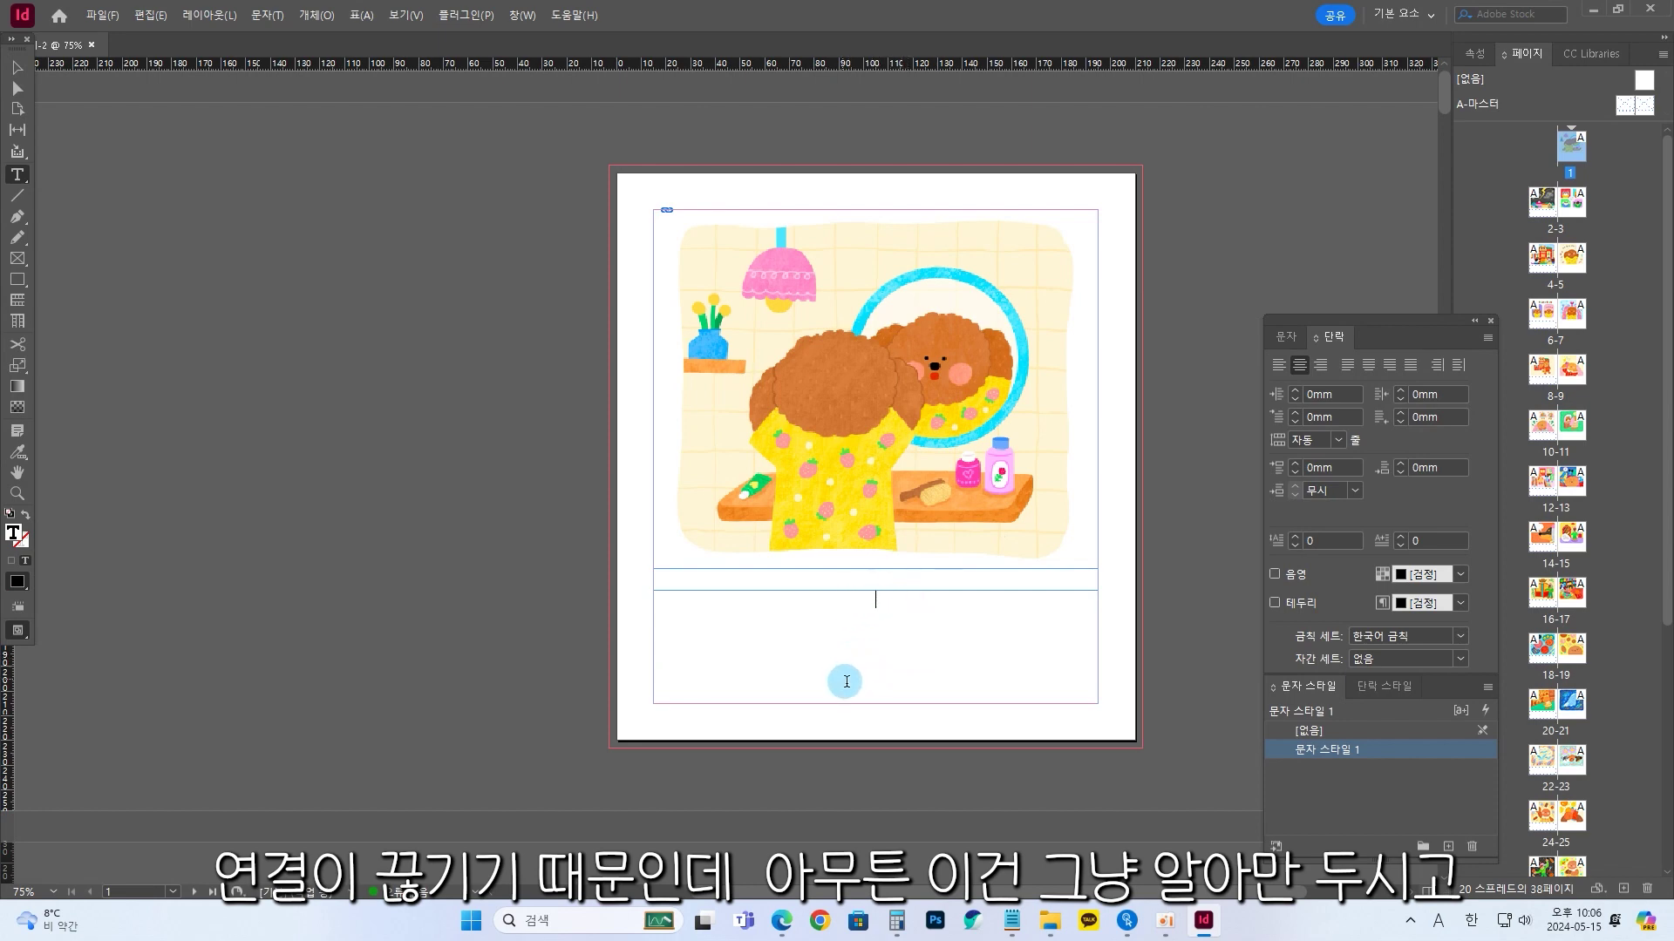
Copy the page 1 line "내 귀 어디 갔어 ?" from Notepad and paste it into the page 1 text frame
click(1011, 920)
drag(536, 477, 421, 464)
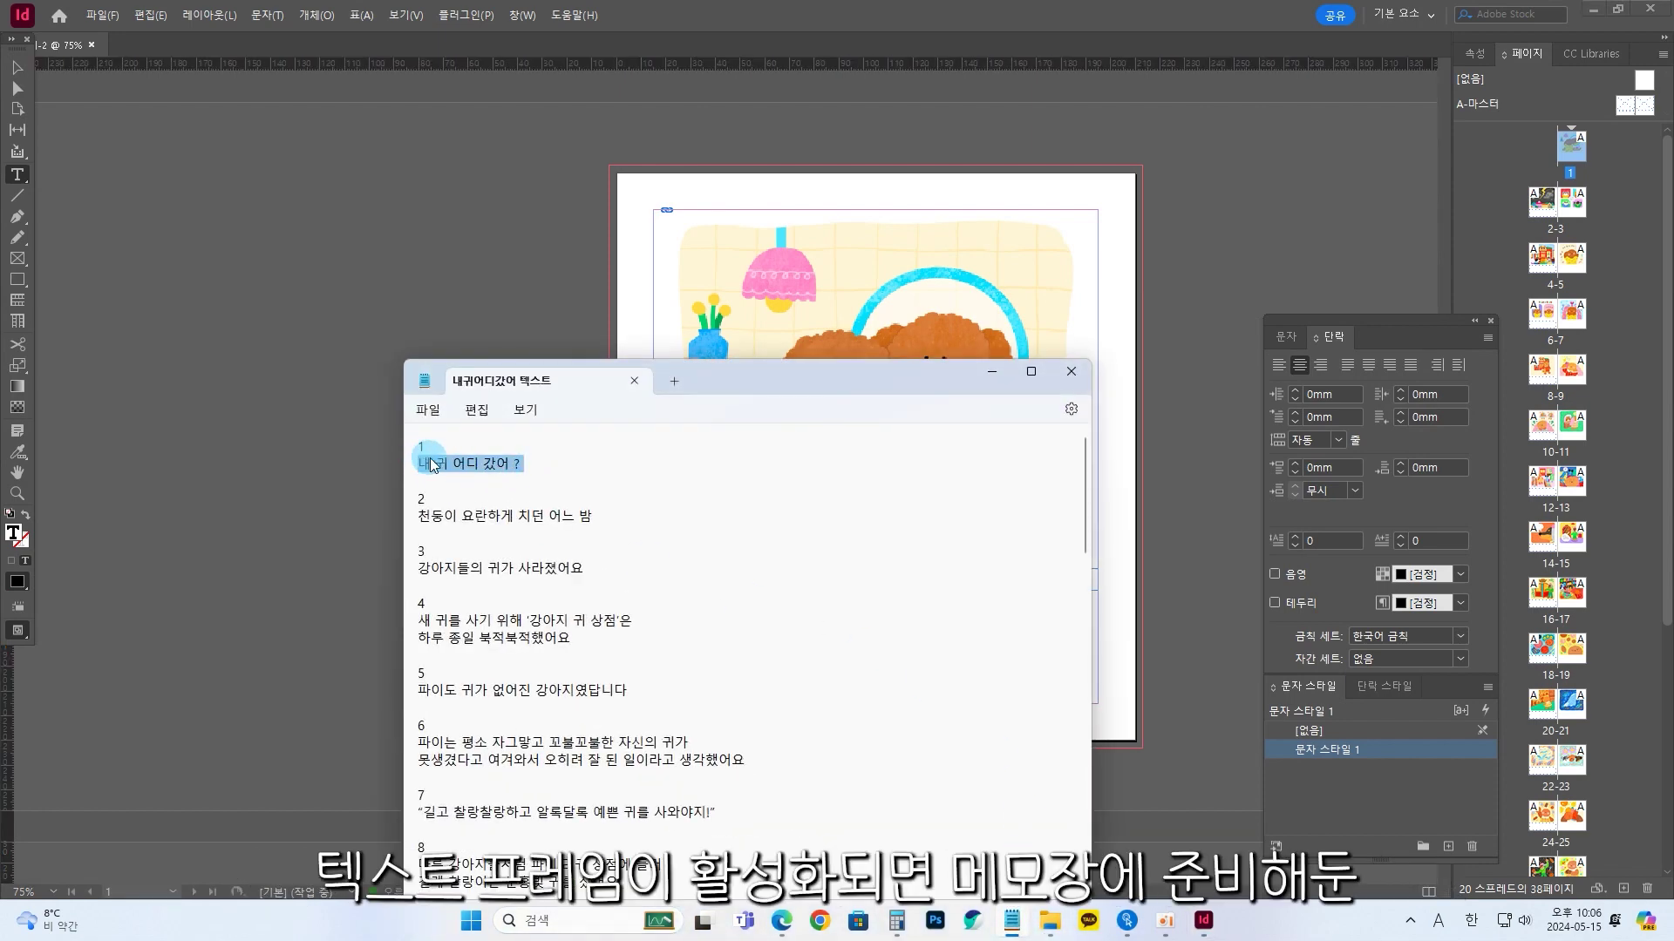
click(755, 7)
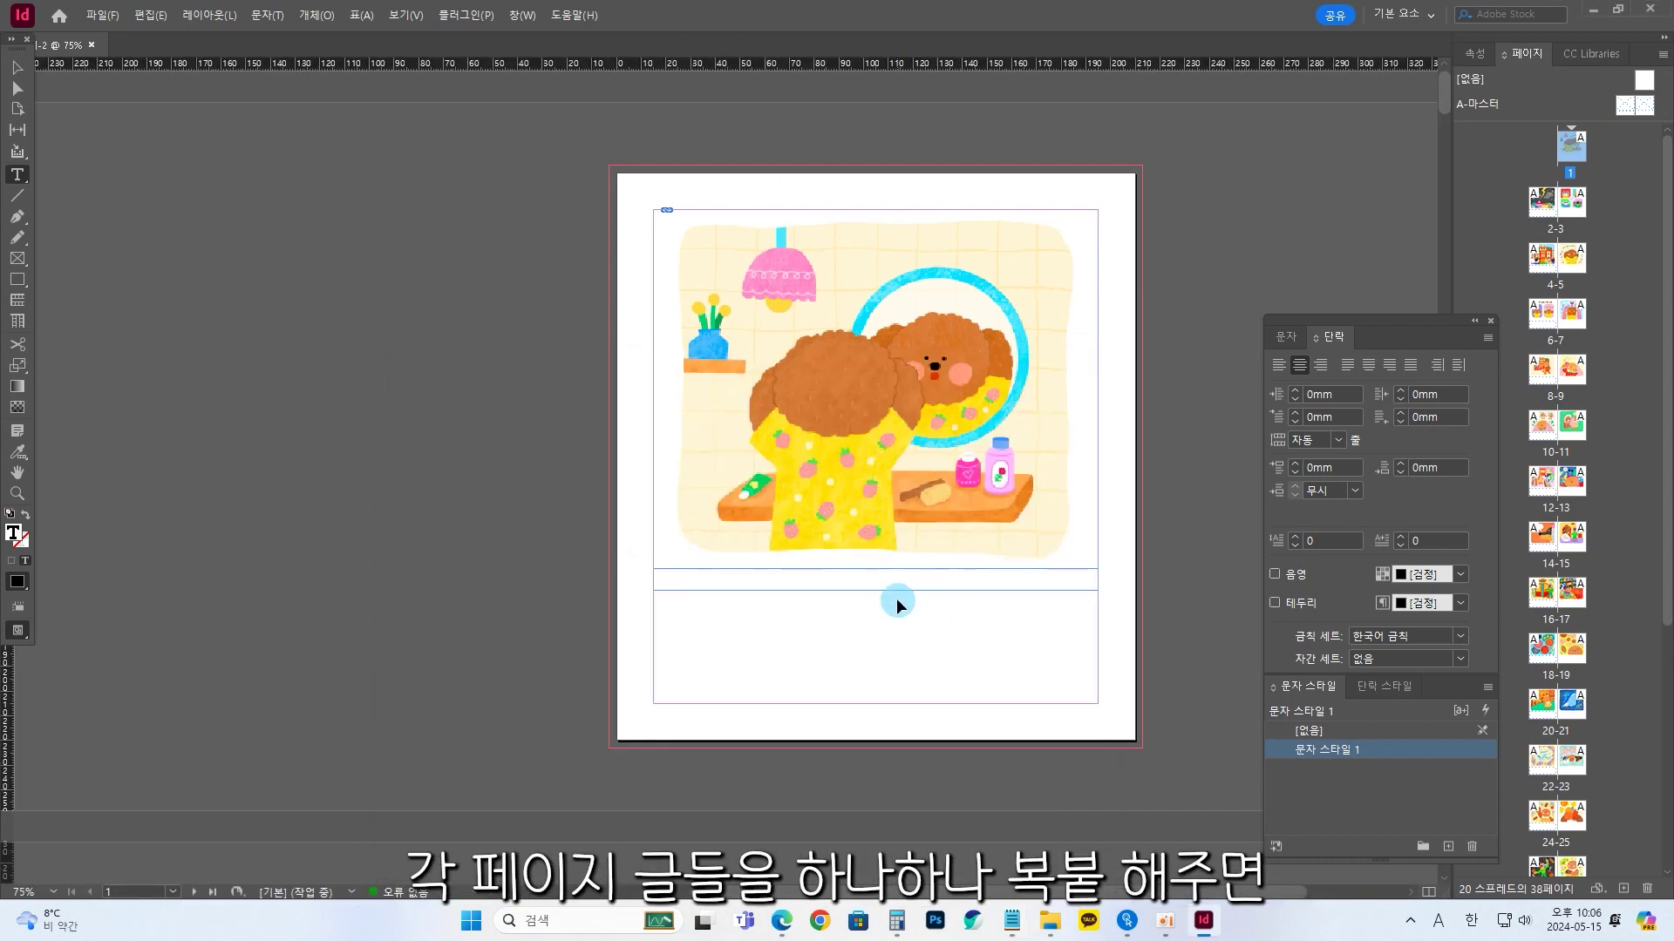
click(912, 702)
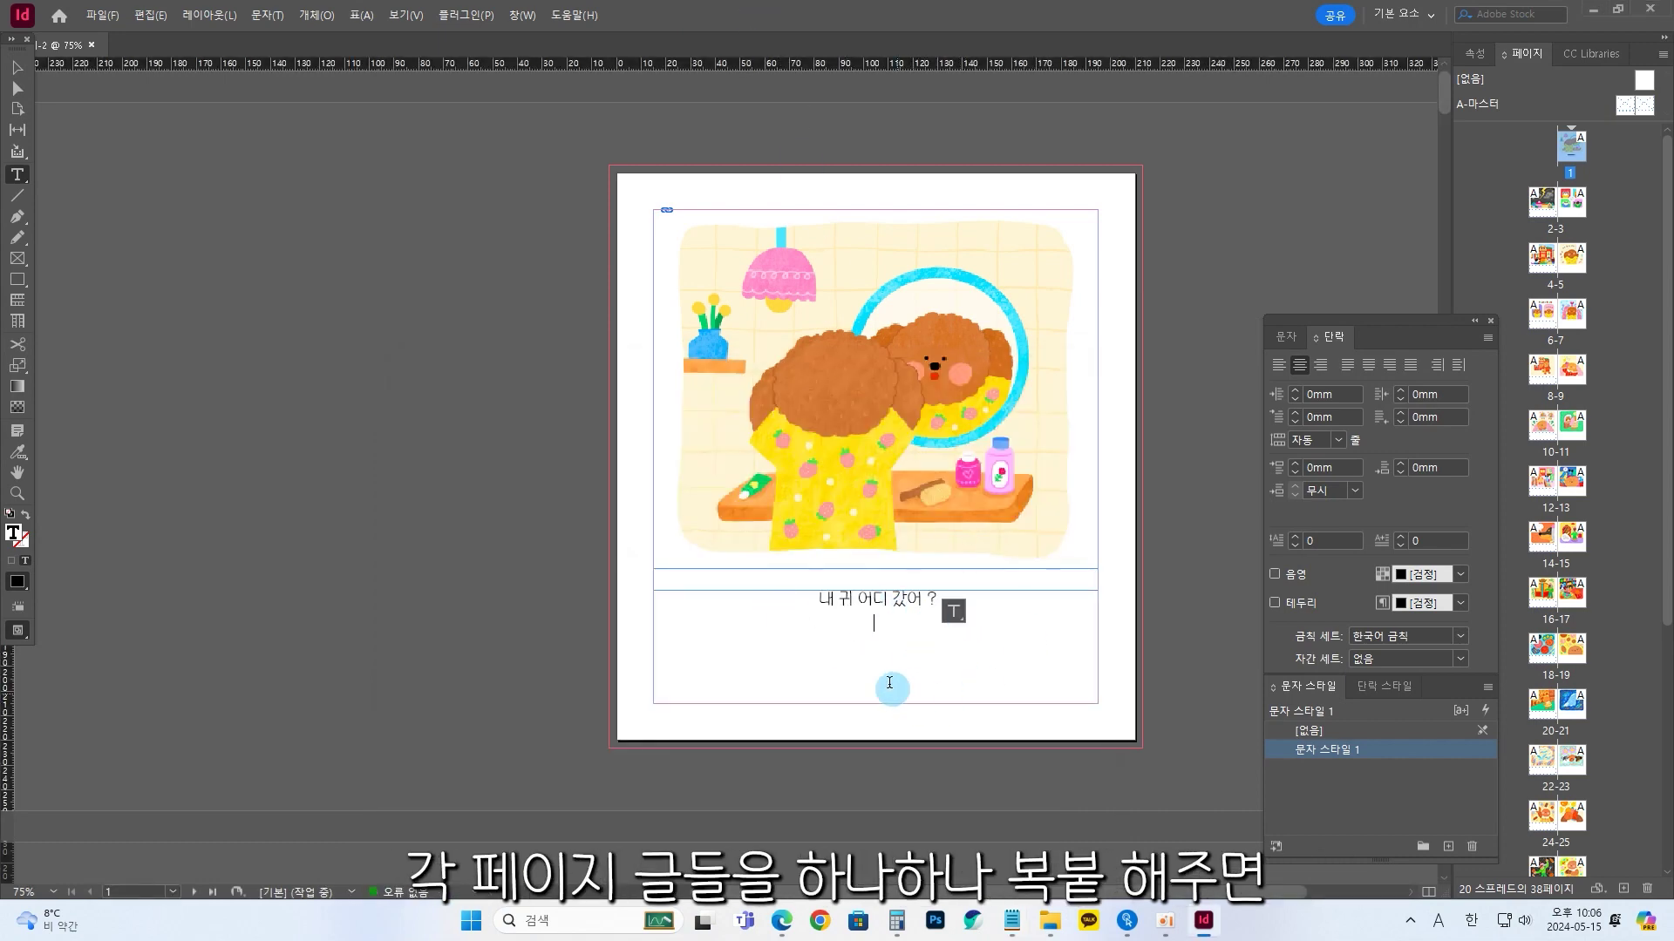
Paste "천둥이 요란하게 치던 어느 밤" below the picture on page 2 and arrange the layout and Notepad windows side by side
scroll(897, 693, down, 10)
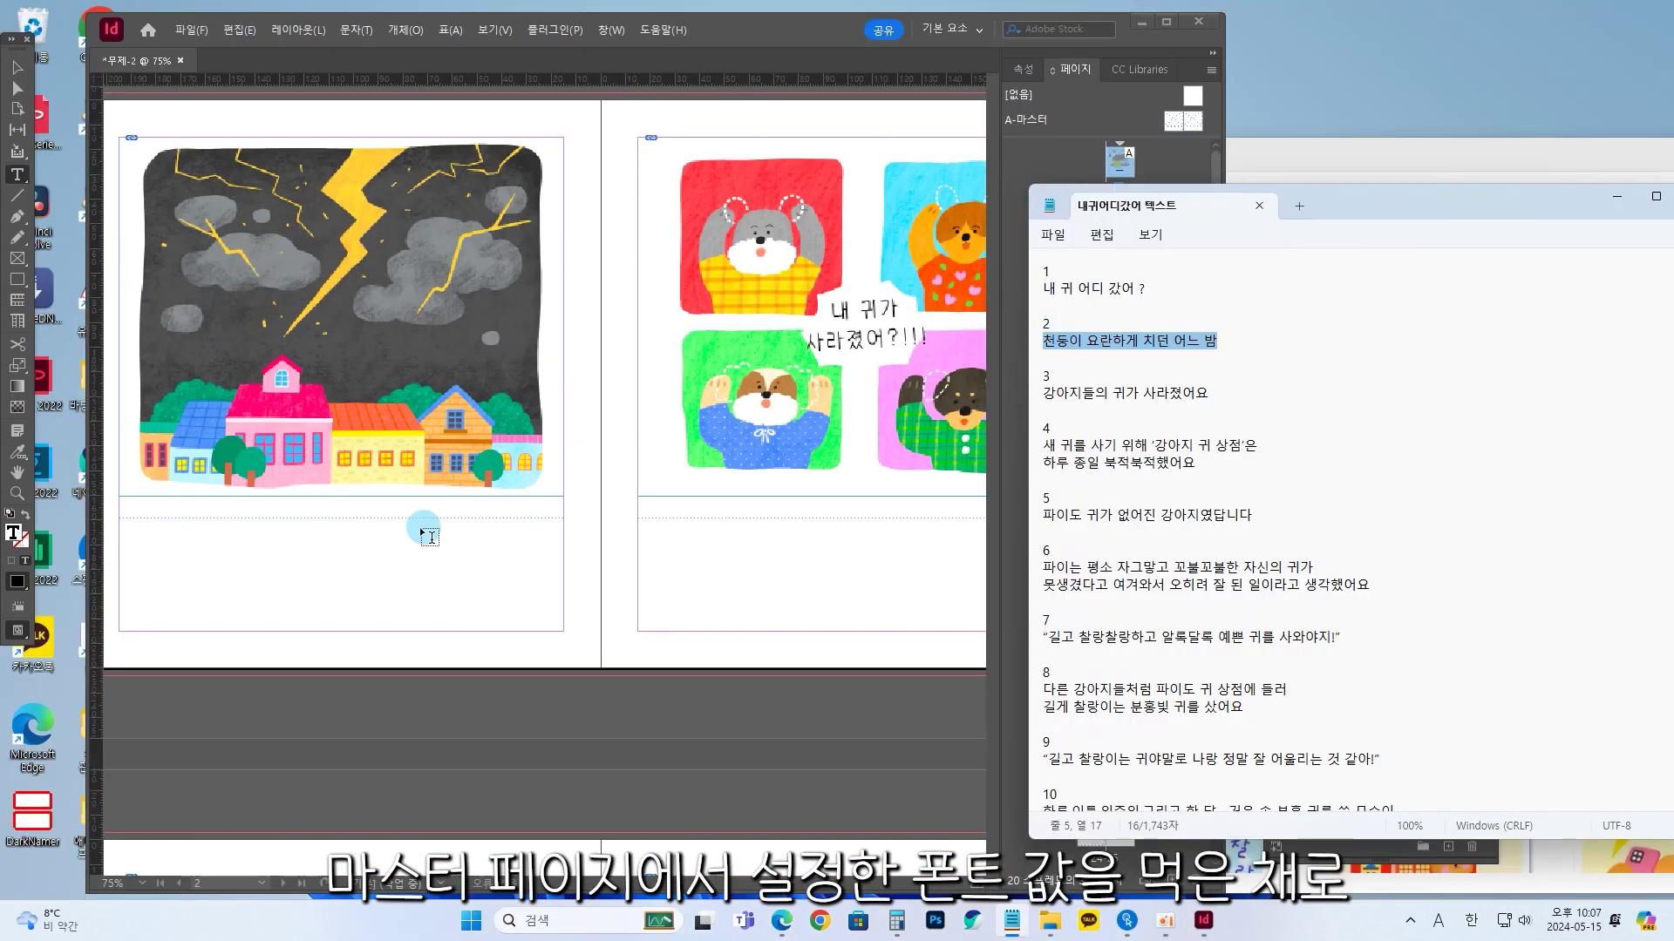
click(399, 548)
text(천둥이 요란하게 치던 어느 밤)
drag(1412, 204, 1412, 162)
drag(1037, 309, 1367, 308)
drag(1595, 166, 1502, 123)
Transfer the story text for pages 3, 4 and 5 from Notepad into the text frames of the matching pages
click(1458, 306)
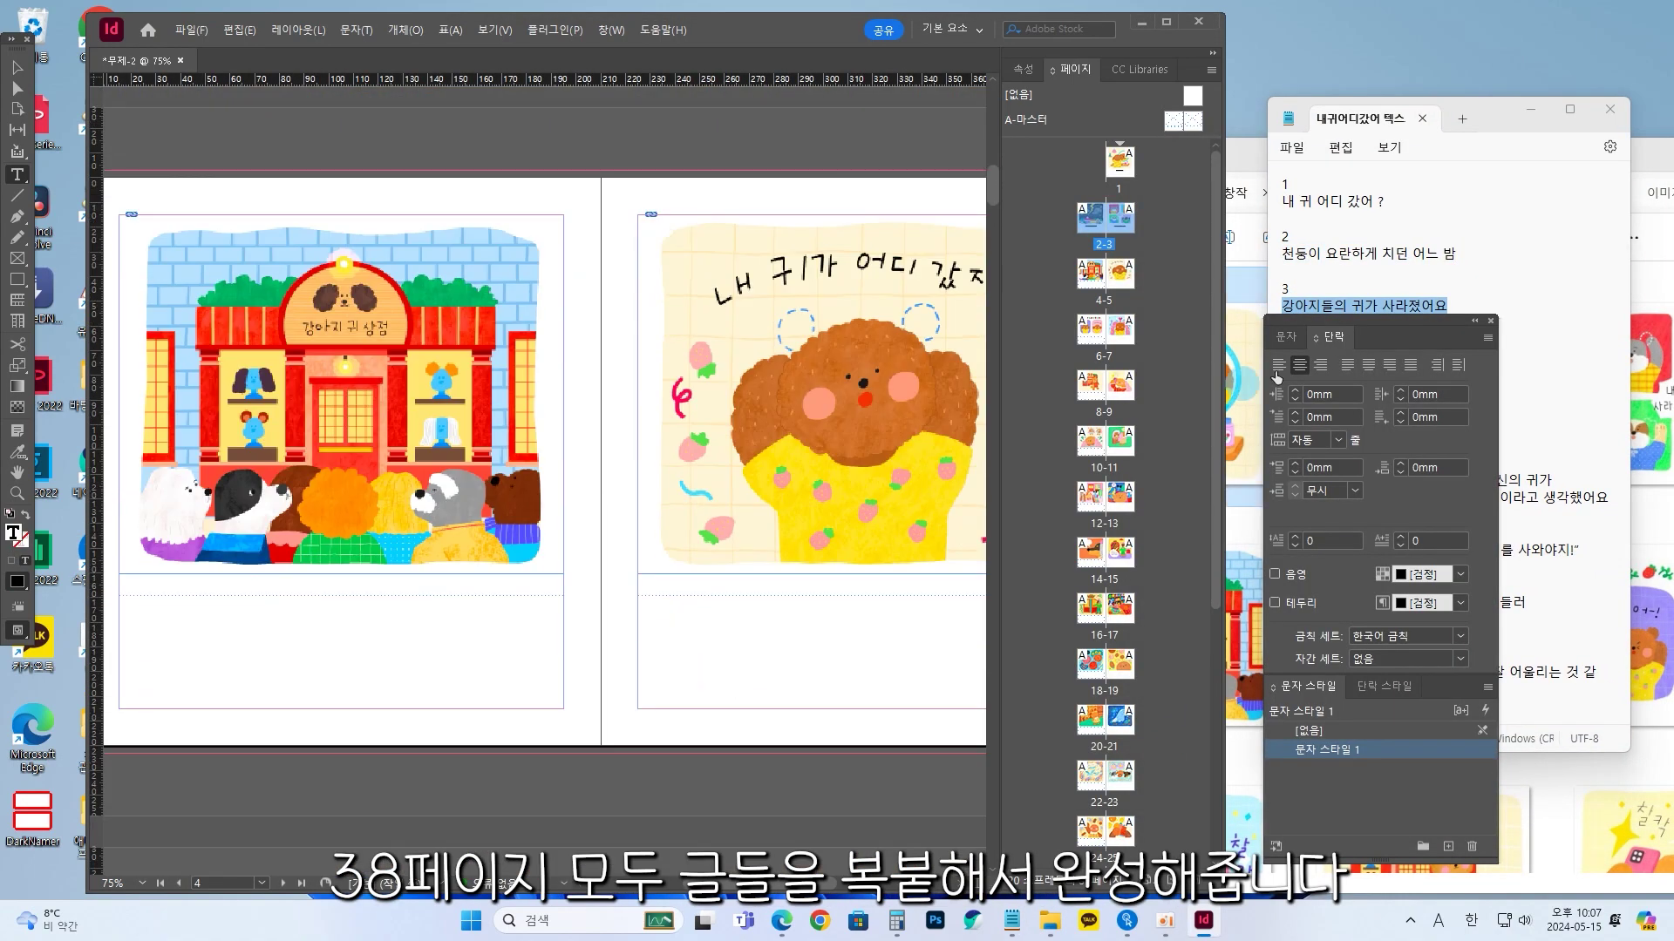
drag(1301, 357, 1434, 376)
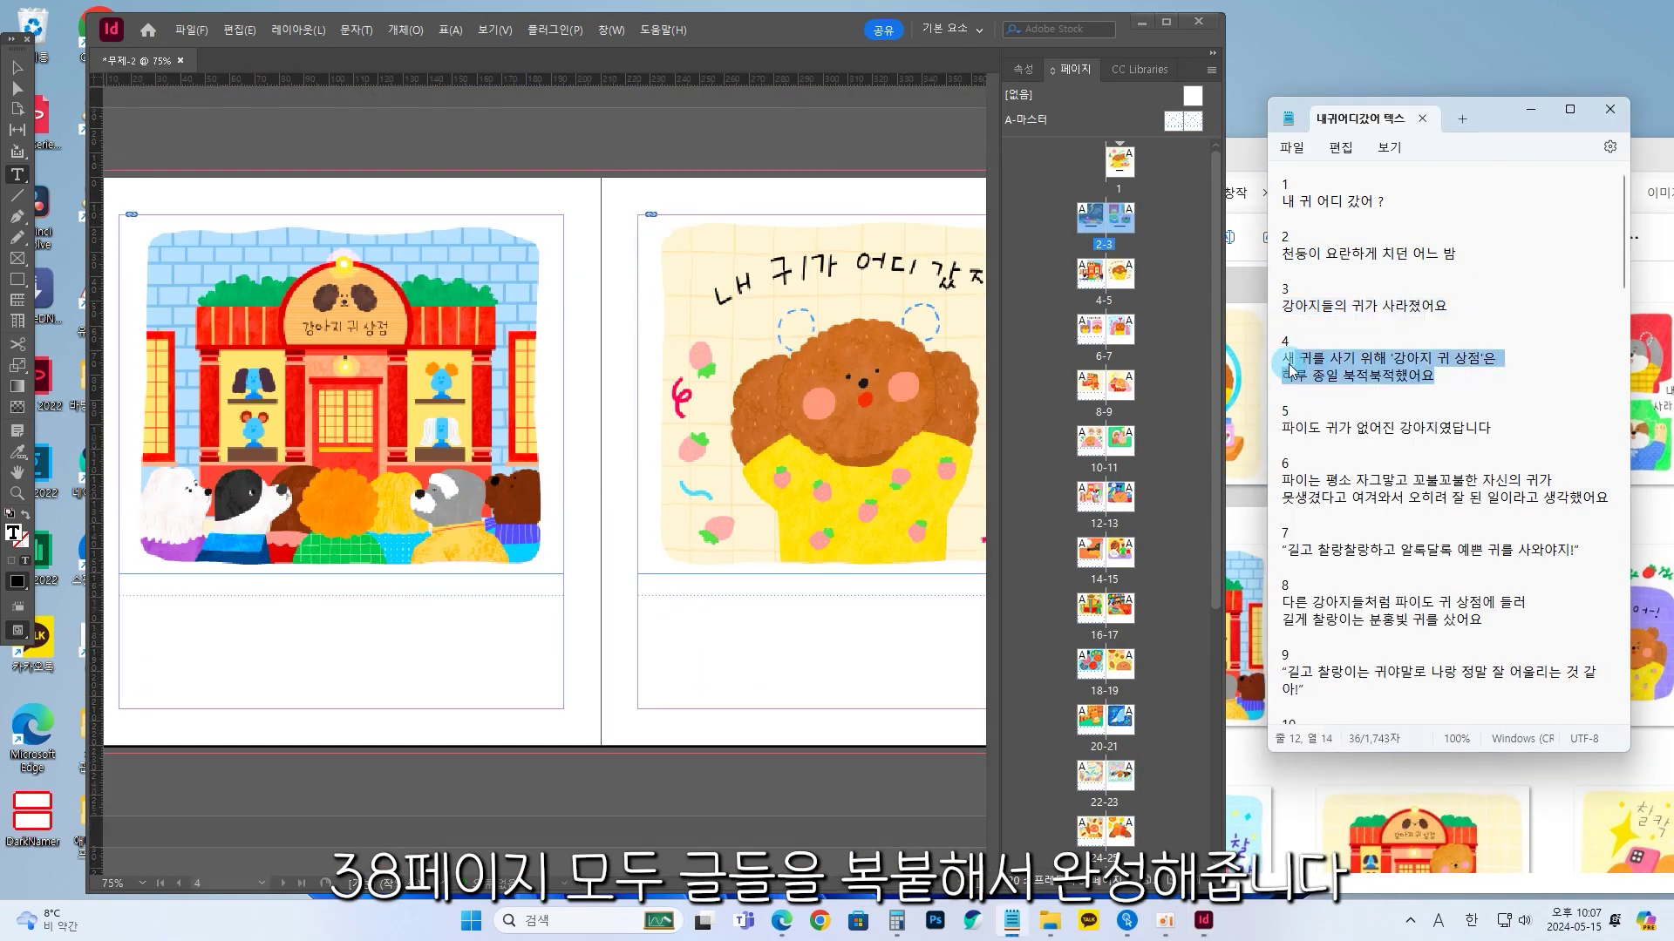
click(358, 643)
text(새 귀를 사기 위해 ‘강아지 귀 상점’은 하루 종일 북적북적했어요)
drag(1282, 428, 1491, 428)
click(903, 639)
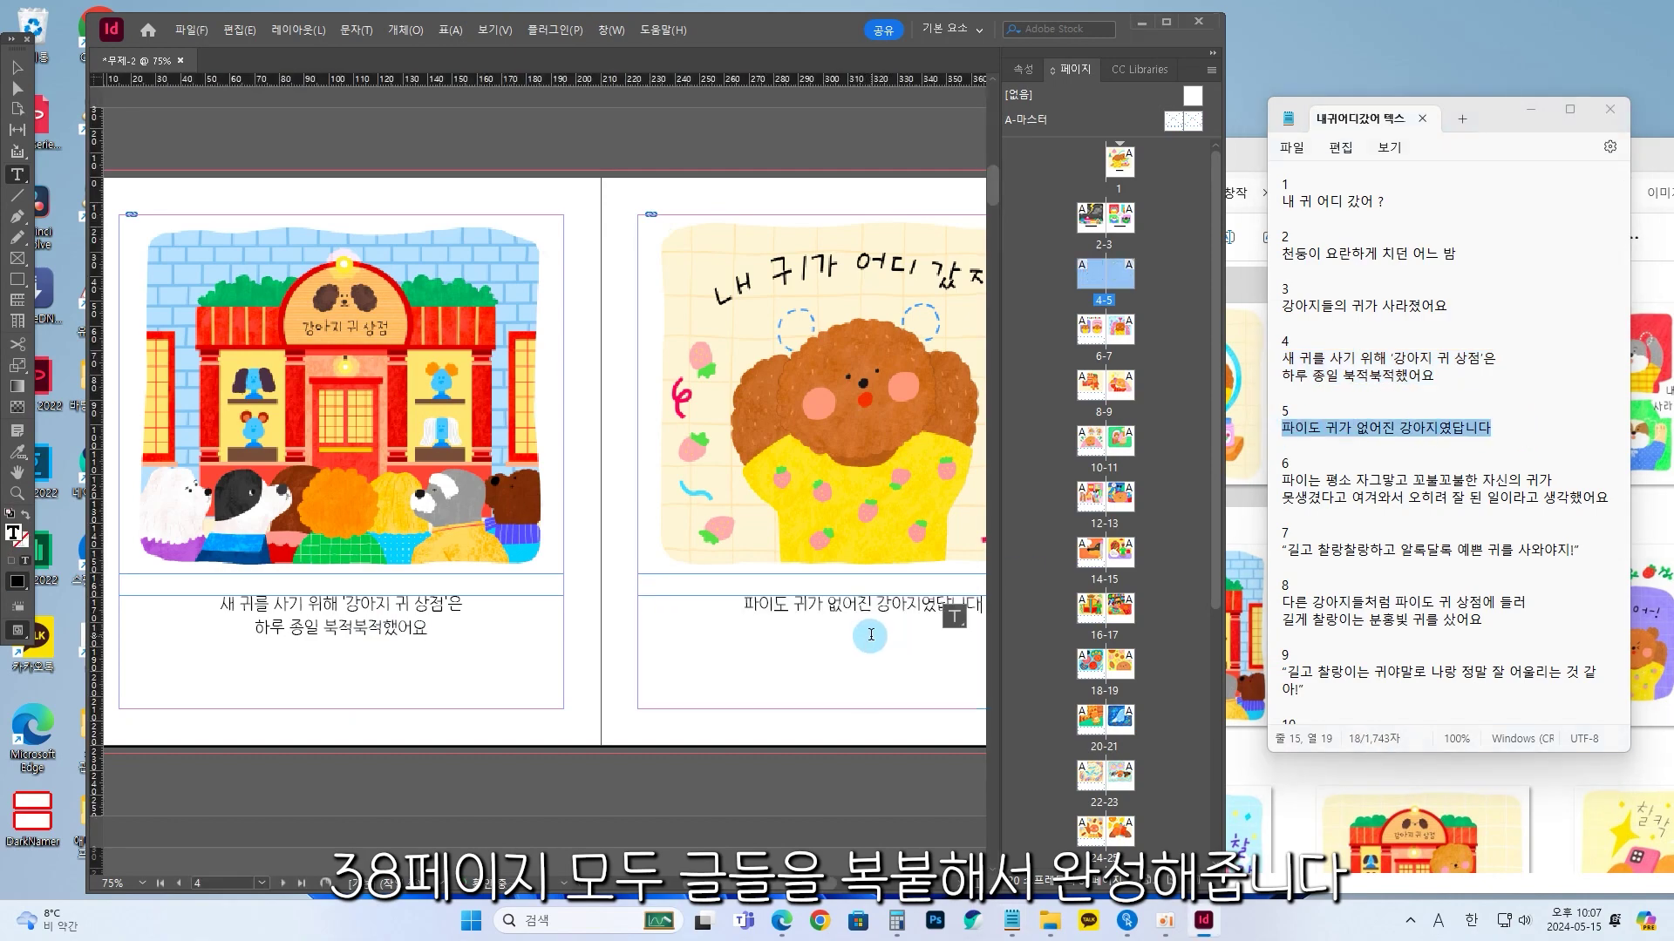
text(파이도 귀가 없어진 강아지였답니다)
Copy the story text for pages 6 and 7 from Notepad and paste each below its picture
scroll(871, 639, down, 5)
triple_click(1606, 507)
key(ctrl+c)
click(311, 713)
key(ctrl+v)
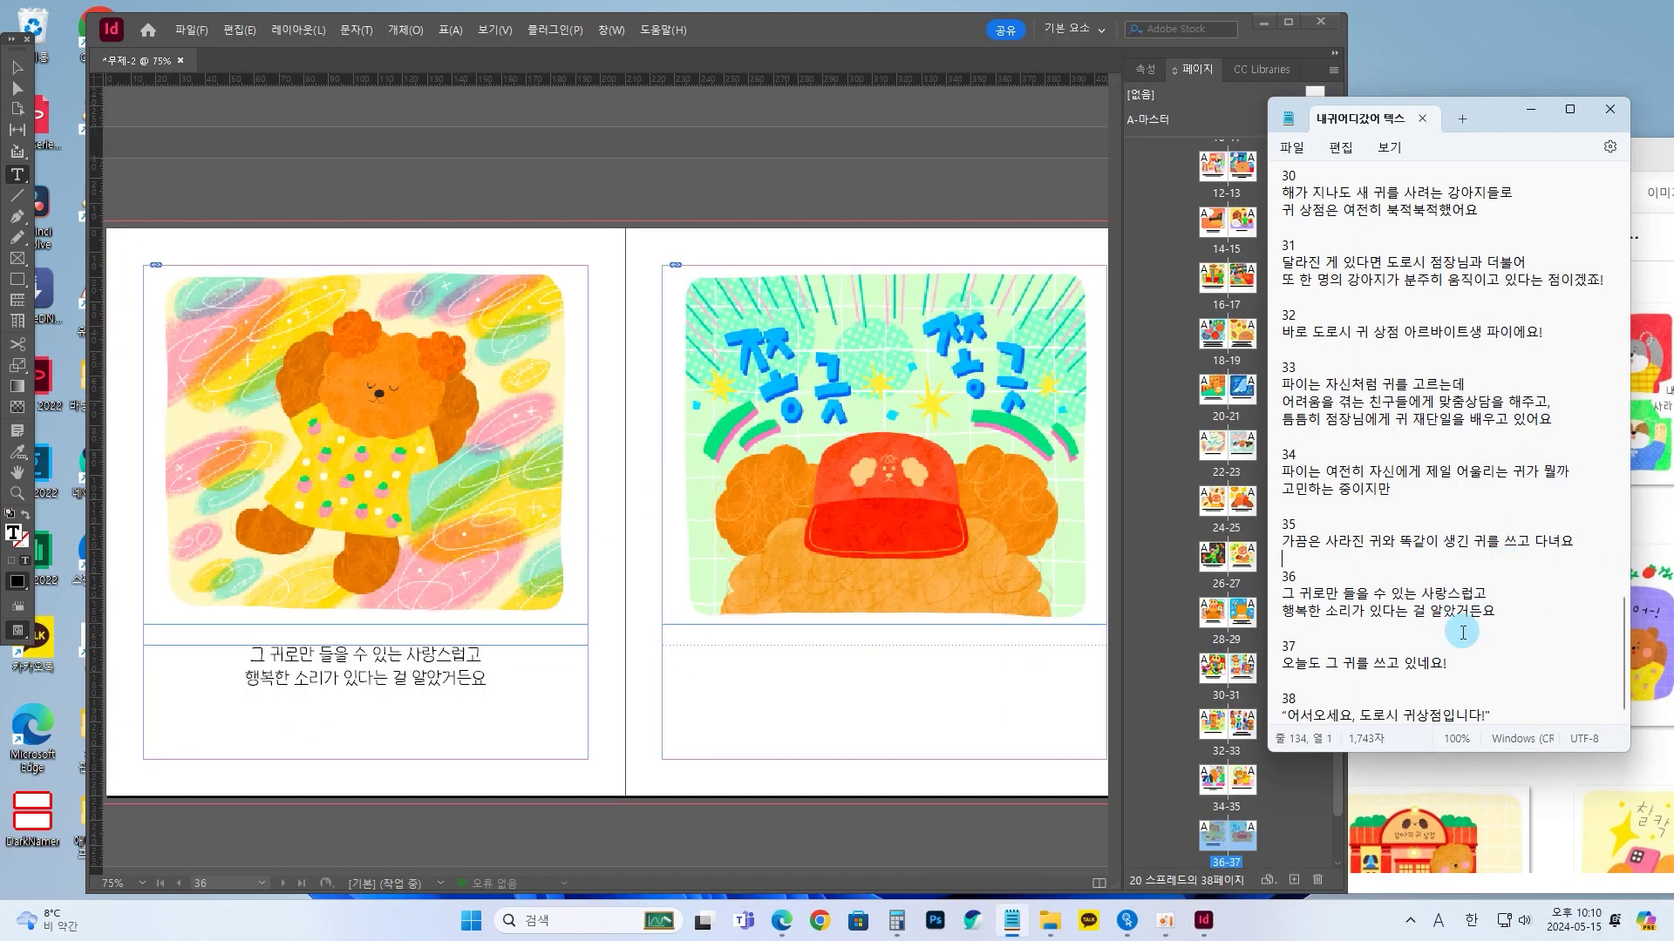
drag(1446, 663, 1263, 667)
key(ctrl+c)
click(956, 691)
key(ctrl+v)
Copy the last line "어서오세요, 도로시 귀상점입니다!" from Notepad and paste it into the page 38 text frame
drag(1492, 715, 1282, 716)
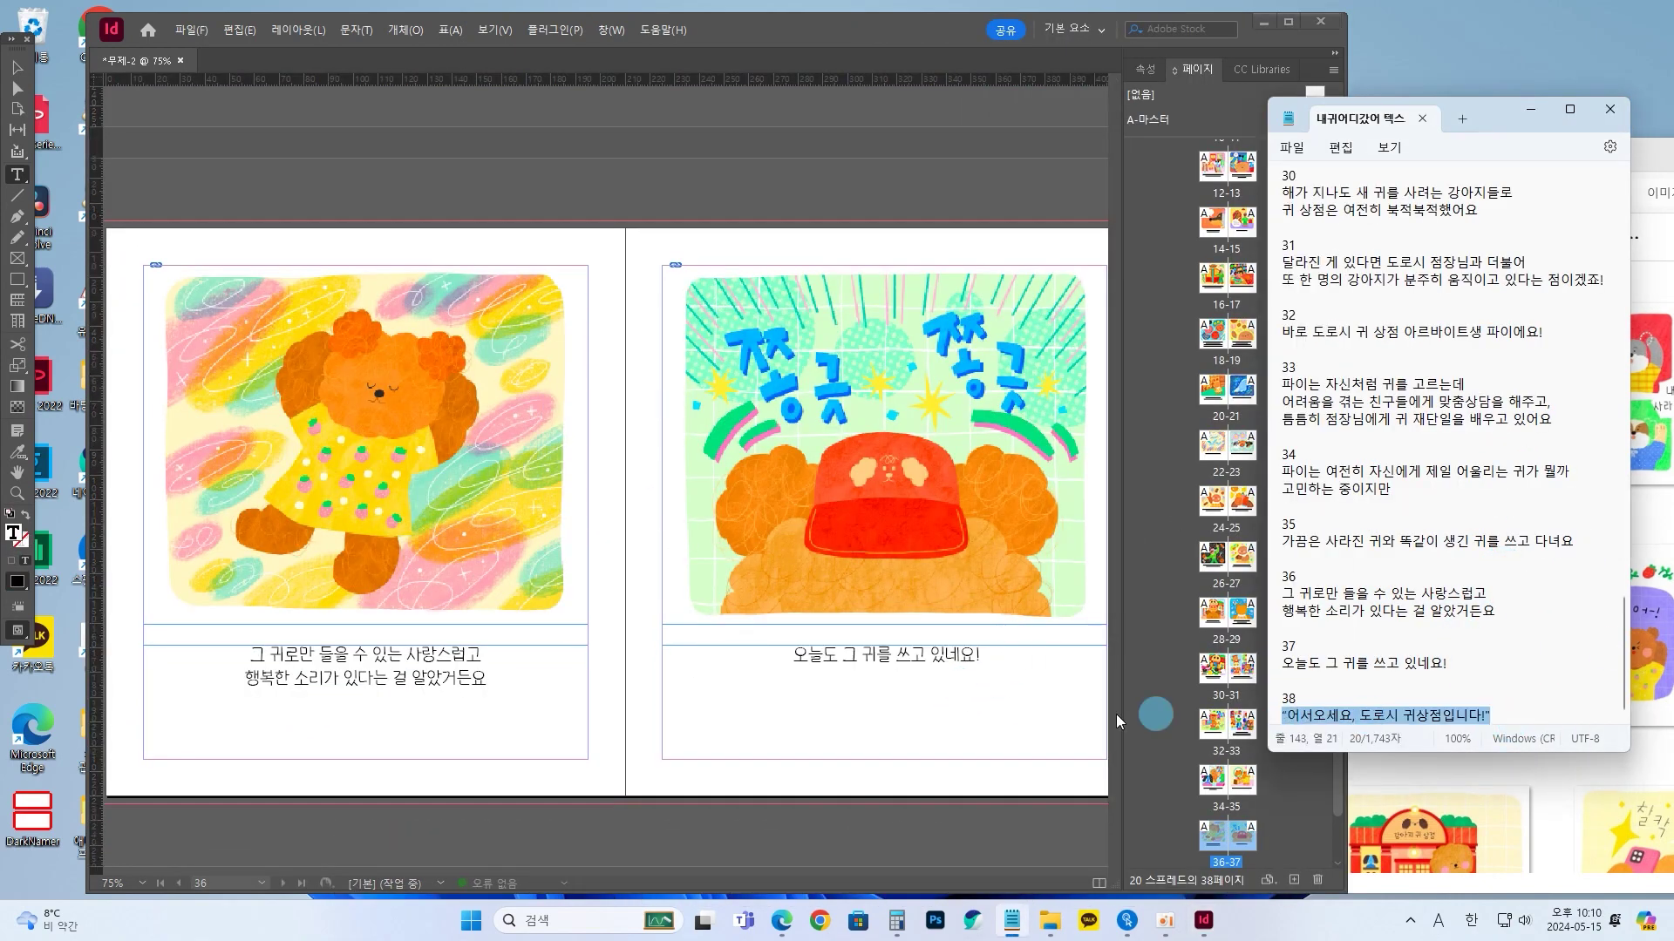
scroll(818, 683, down, 5)
click(424, 700)
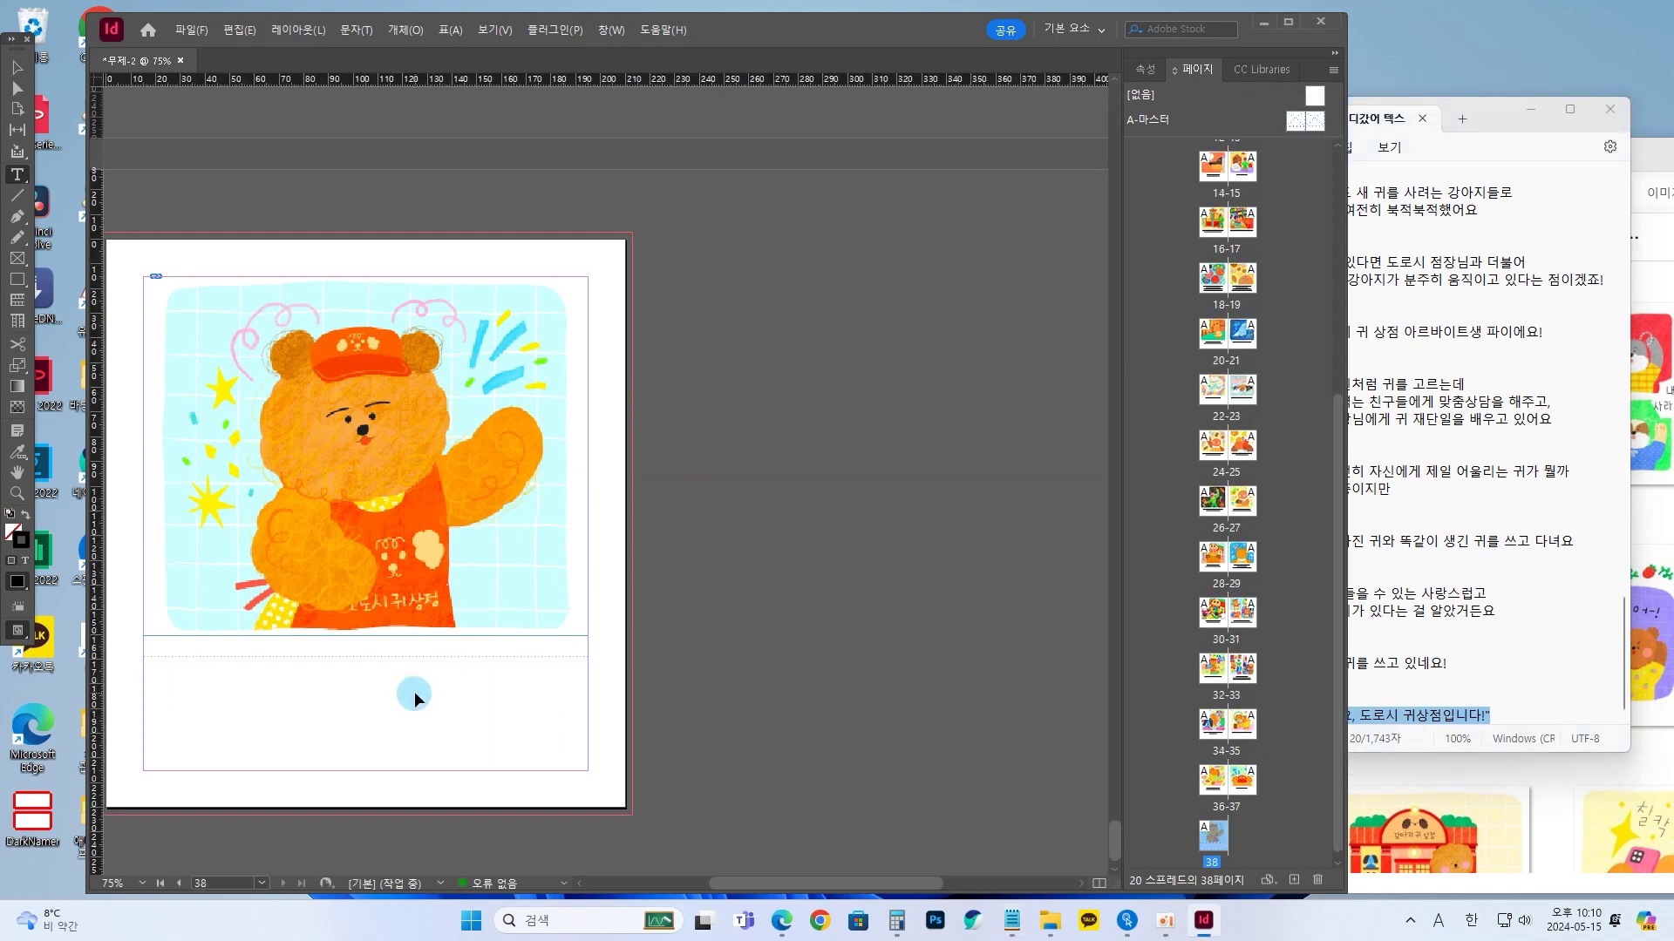
key(ctrl+v)
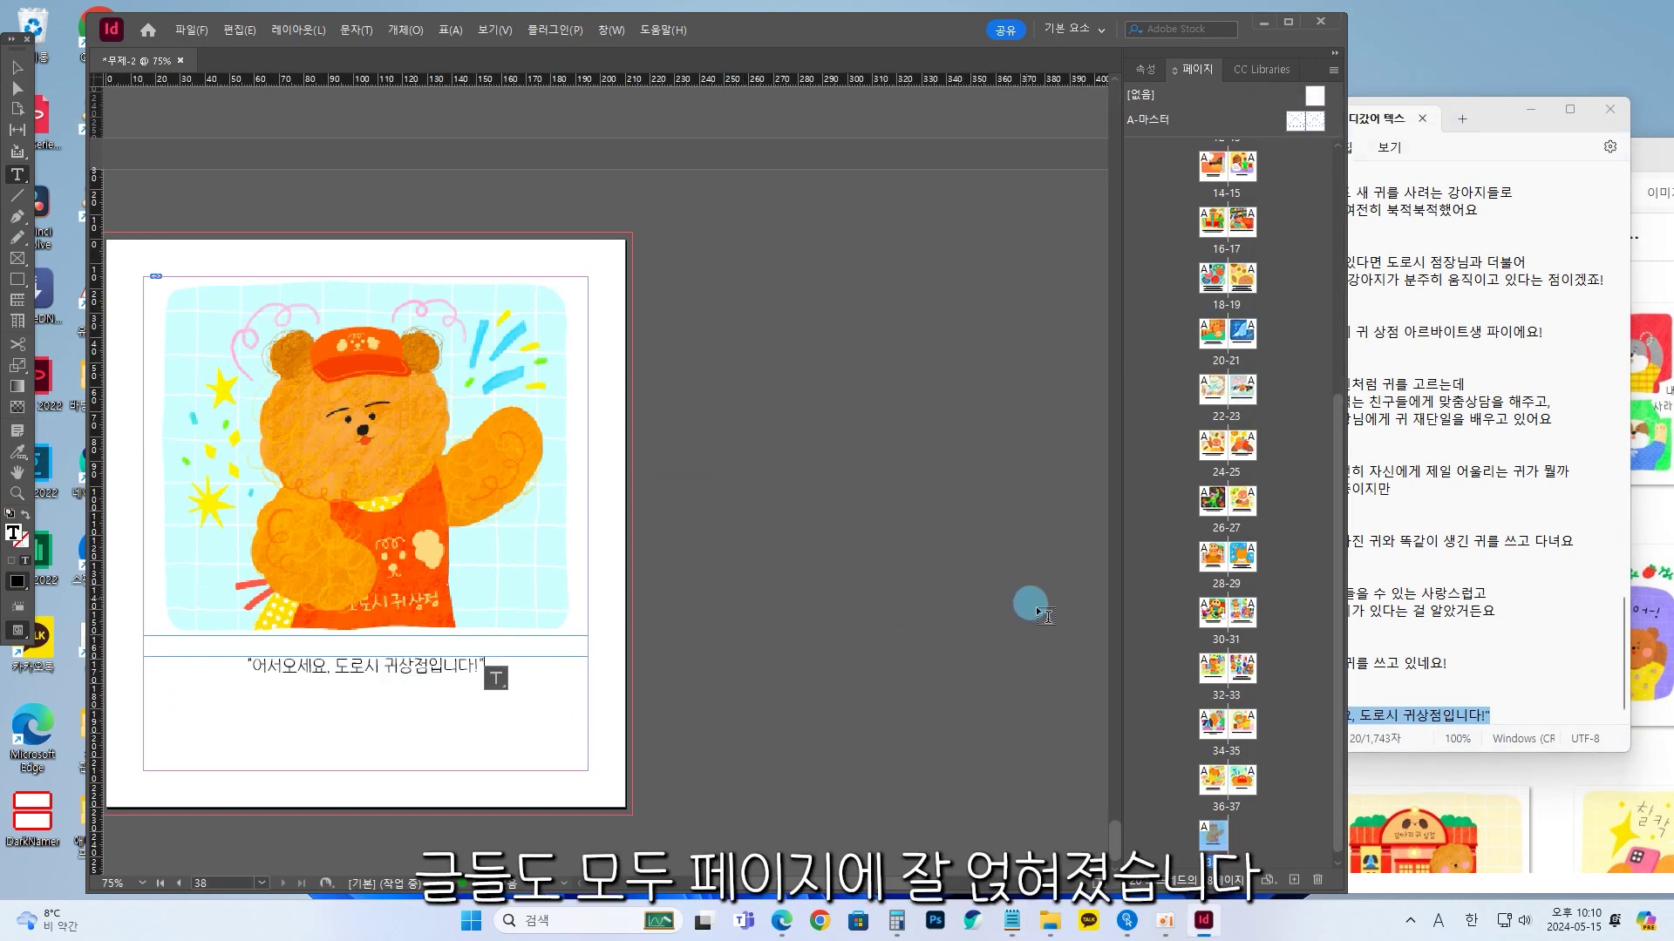
Minimise Notepad, maximise the layout window and look back through the spreads filled with story text
click(1534, 111)
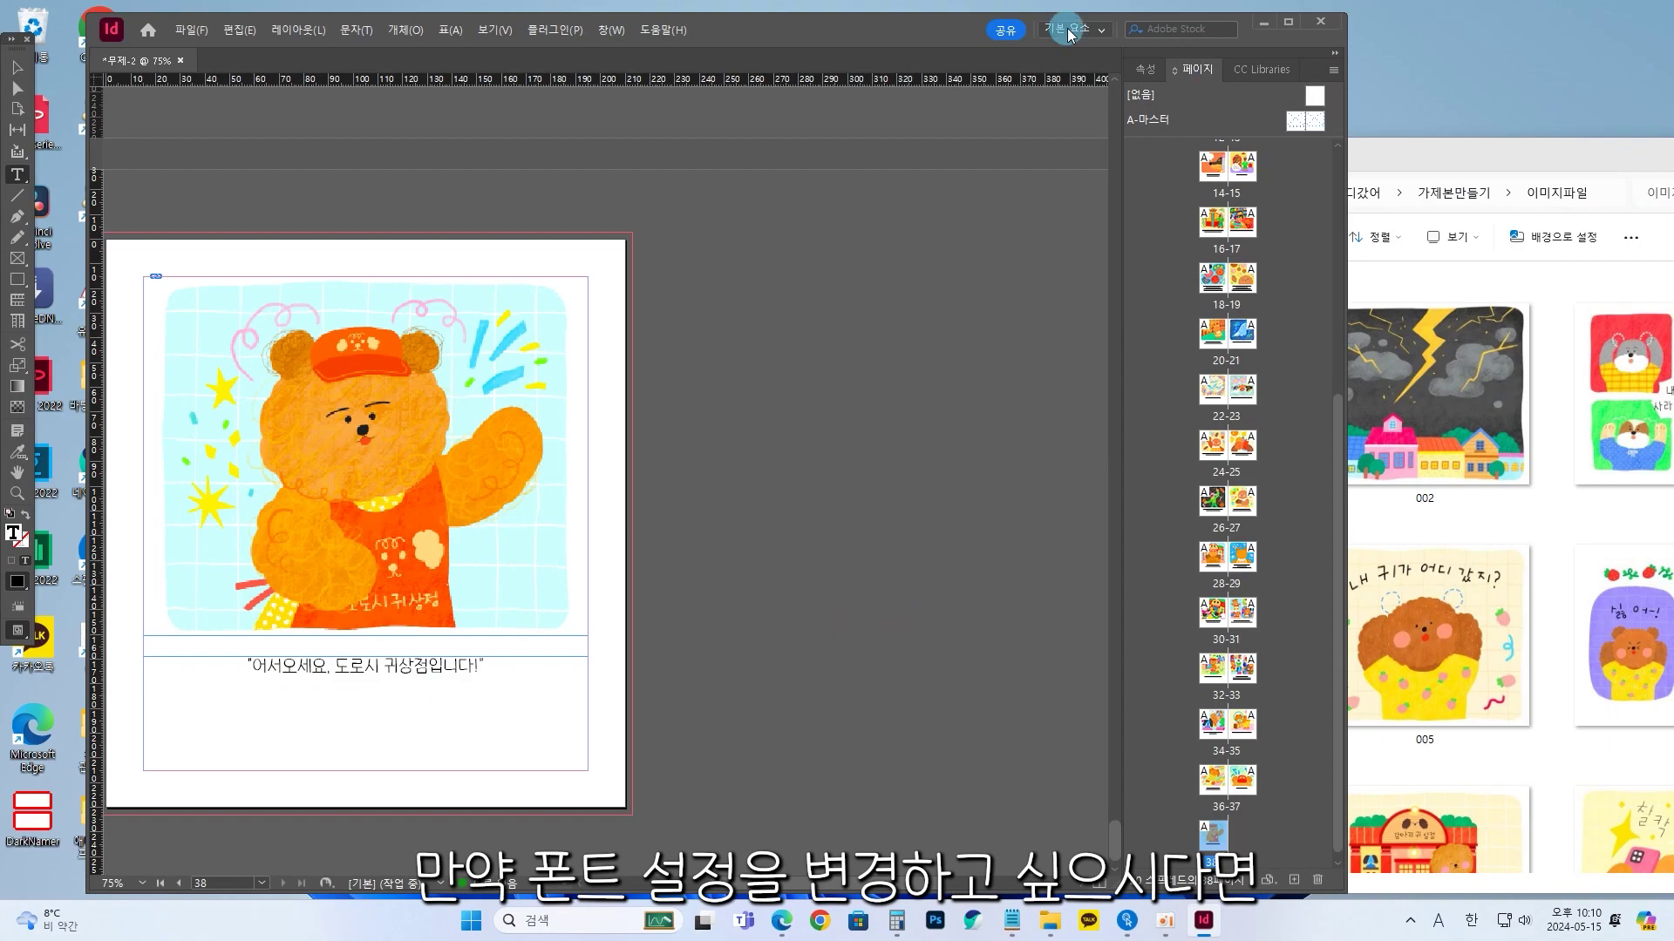
double_click(904, 28)
drag(1446, 855, 1430, 287)
click(16, 67)
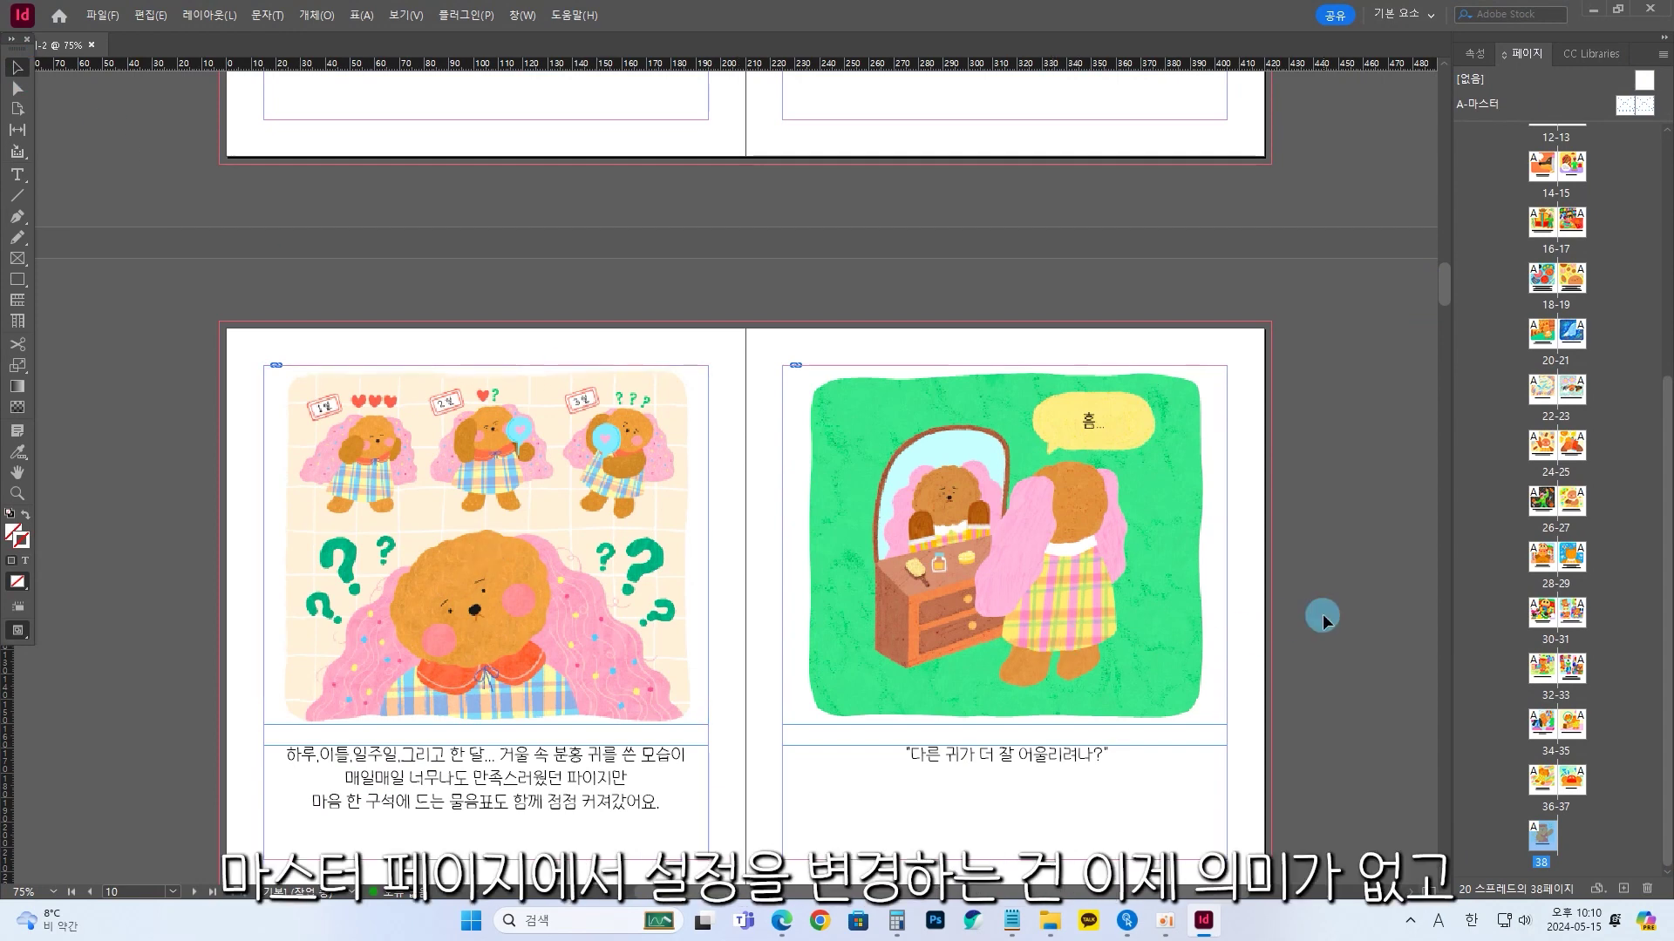
click(999, 359)
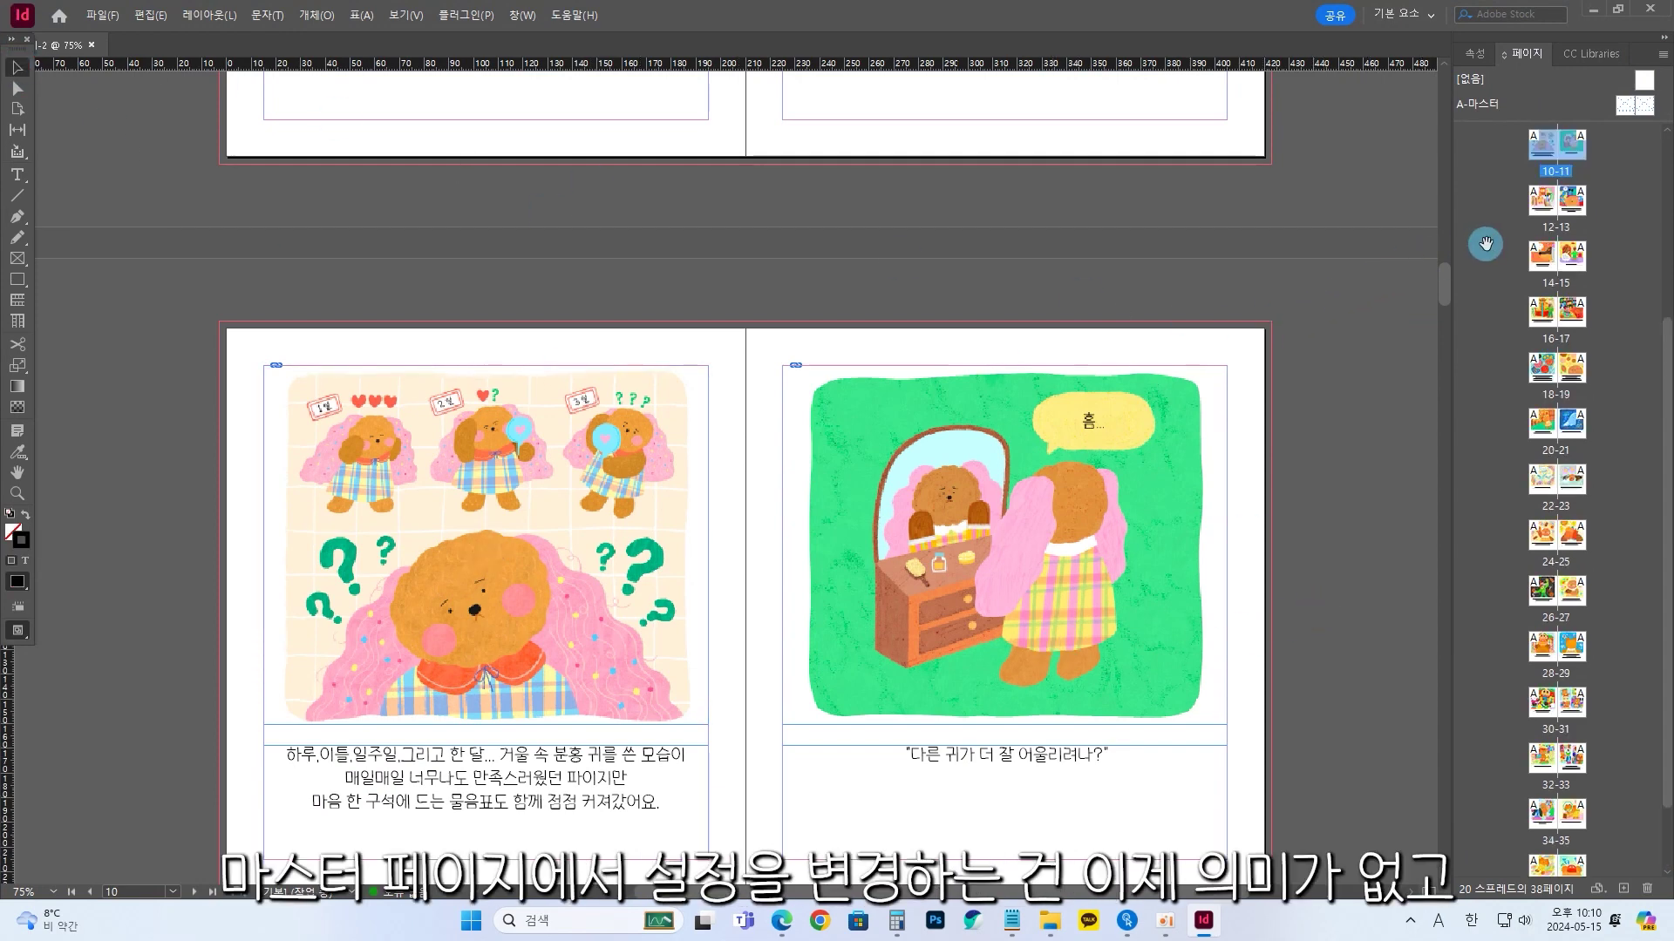
click(1579, 195)
drag(1424, 325, 1451, 139)
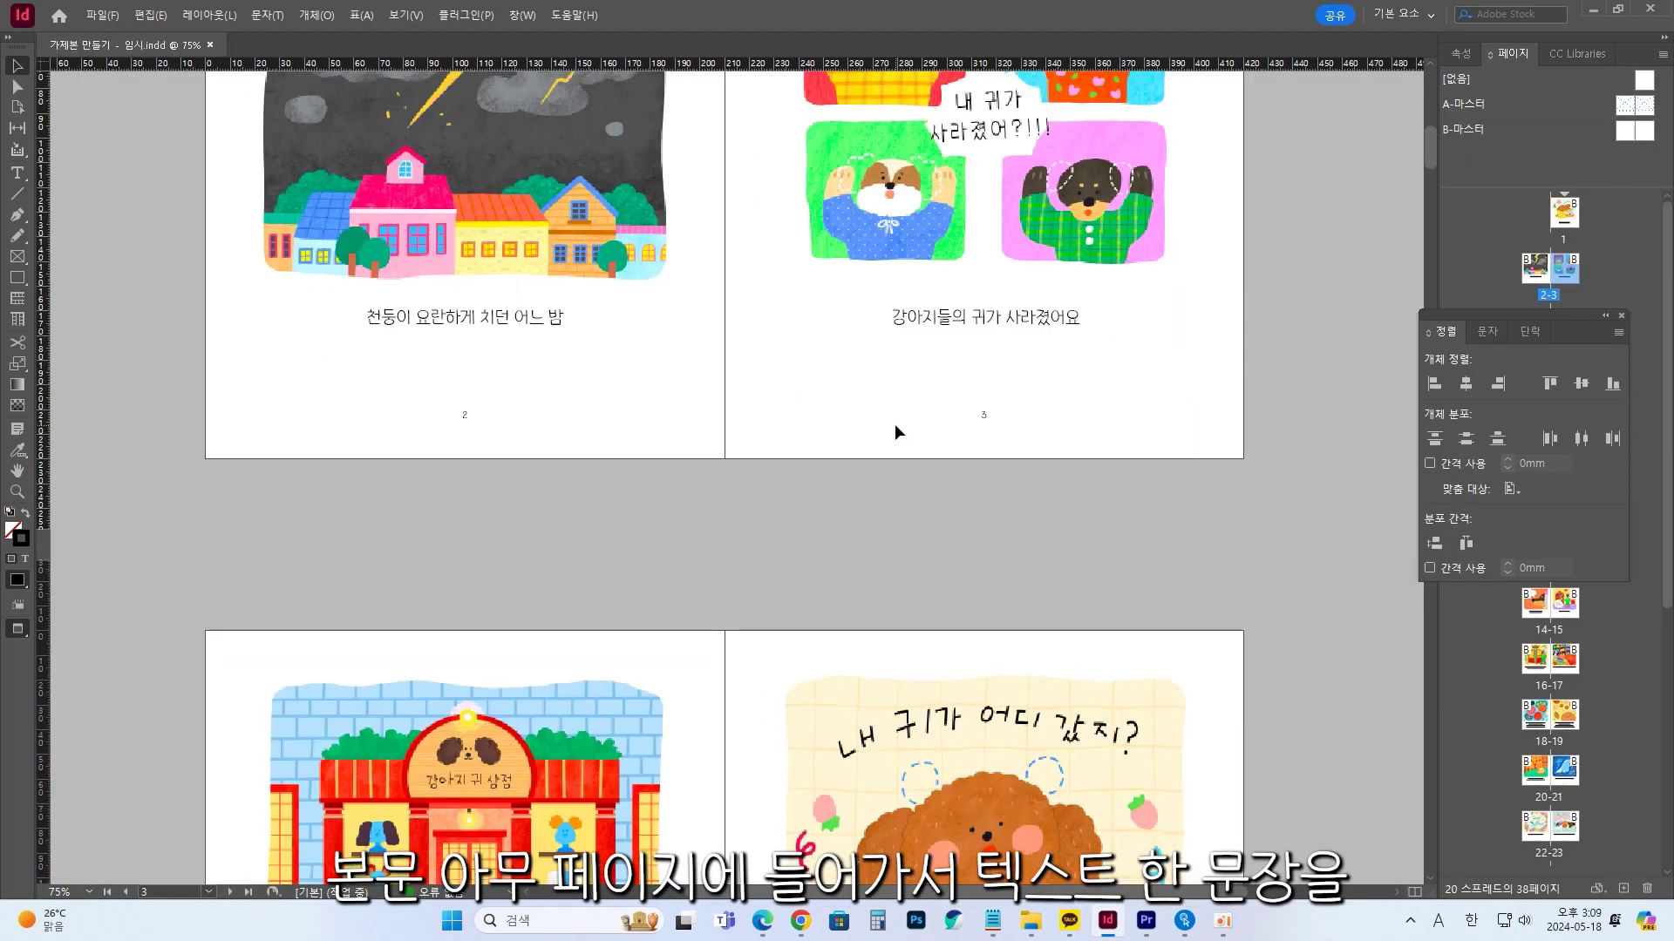
Select all the story text on page 4 and create a new character style from it in Character Styles
scroll(894, 423, down, 5)
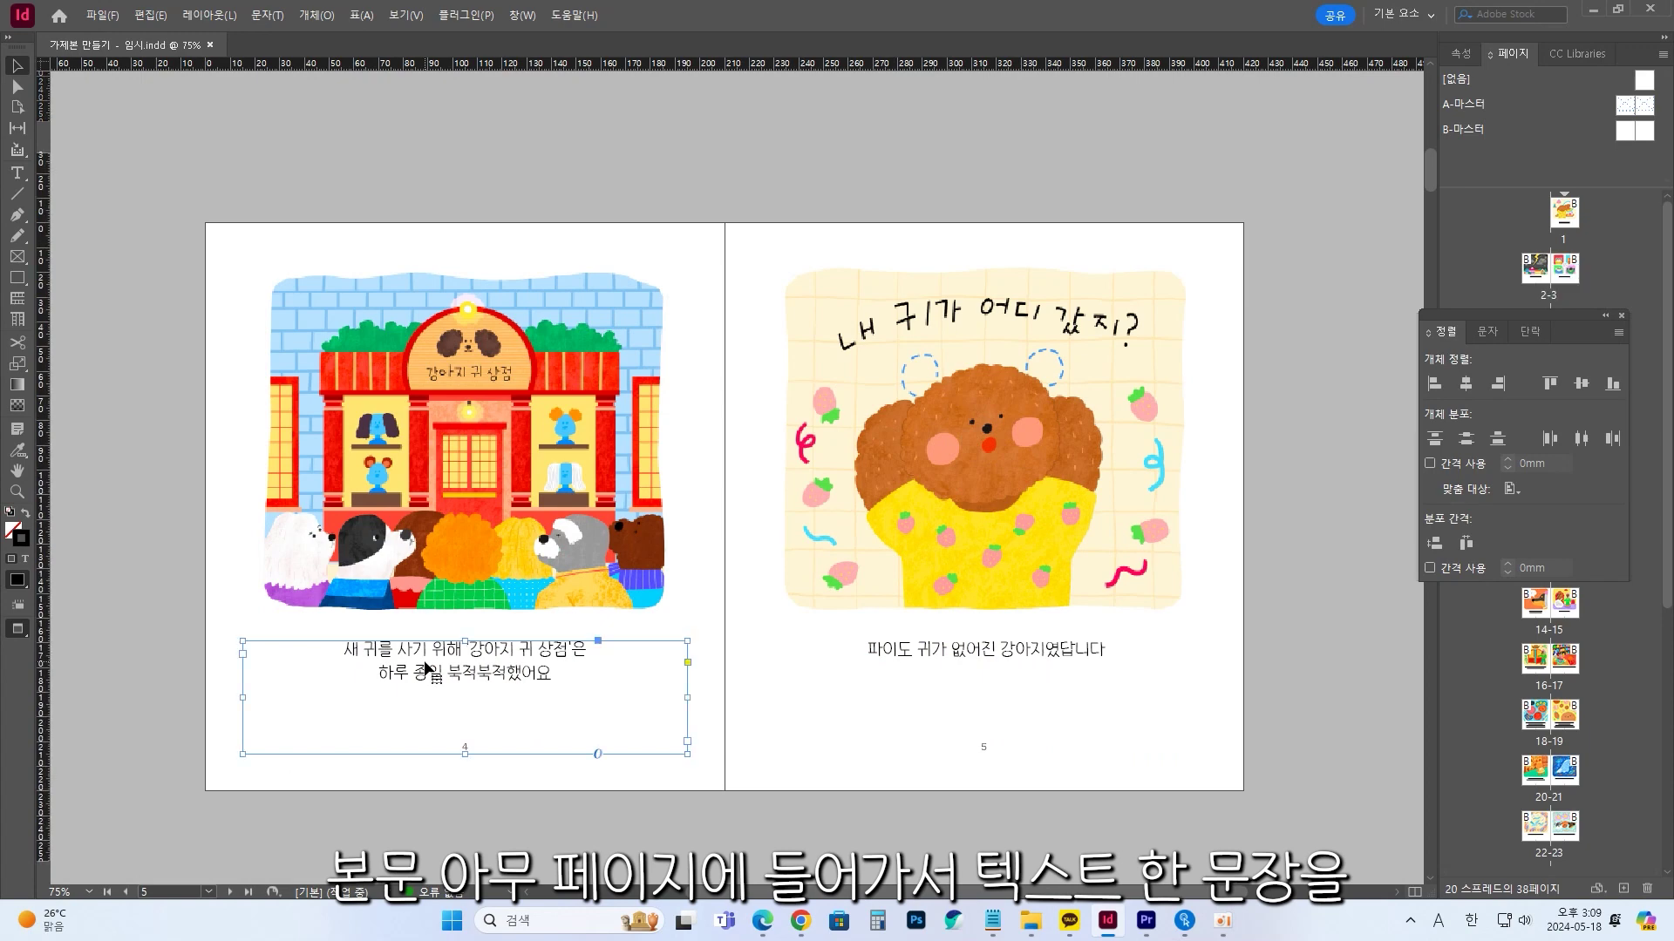
double_click(427, 669)
key(ctrl+a)
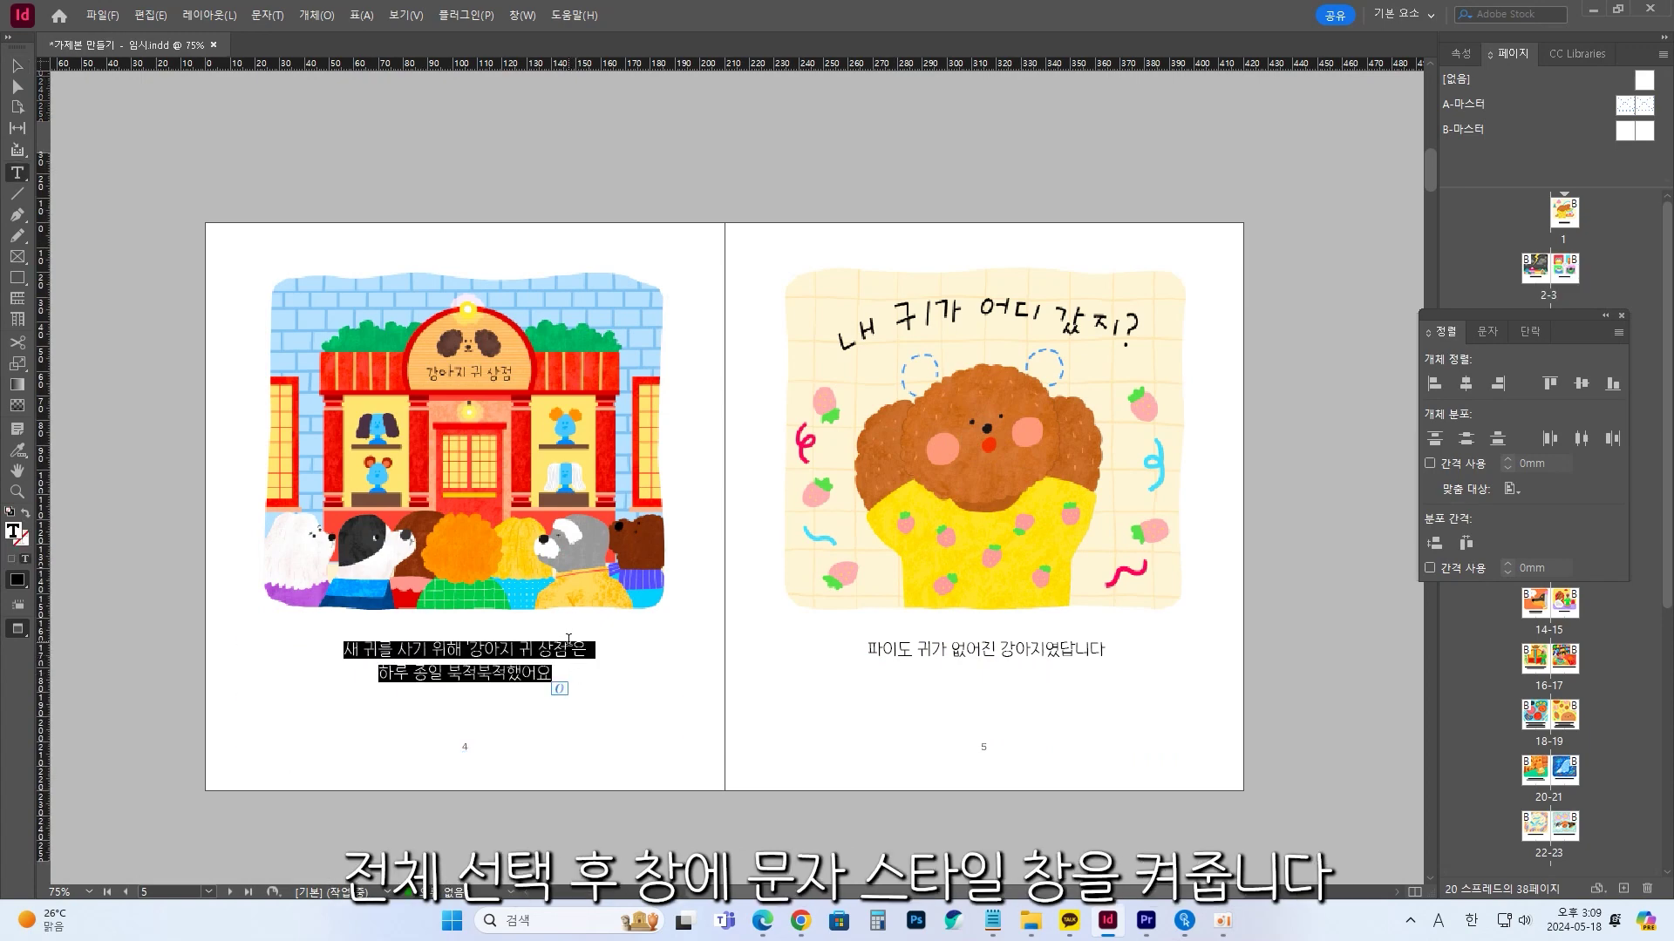
click(521, 15)
mouse_move(663, 254)
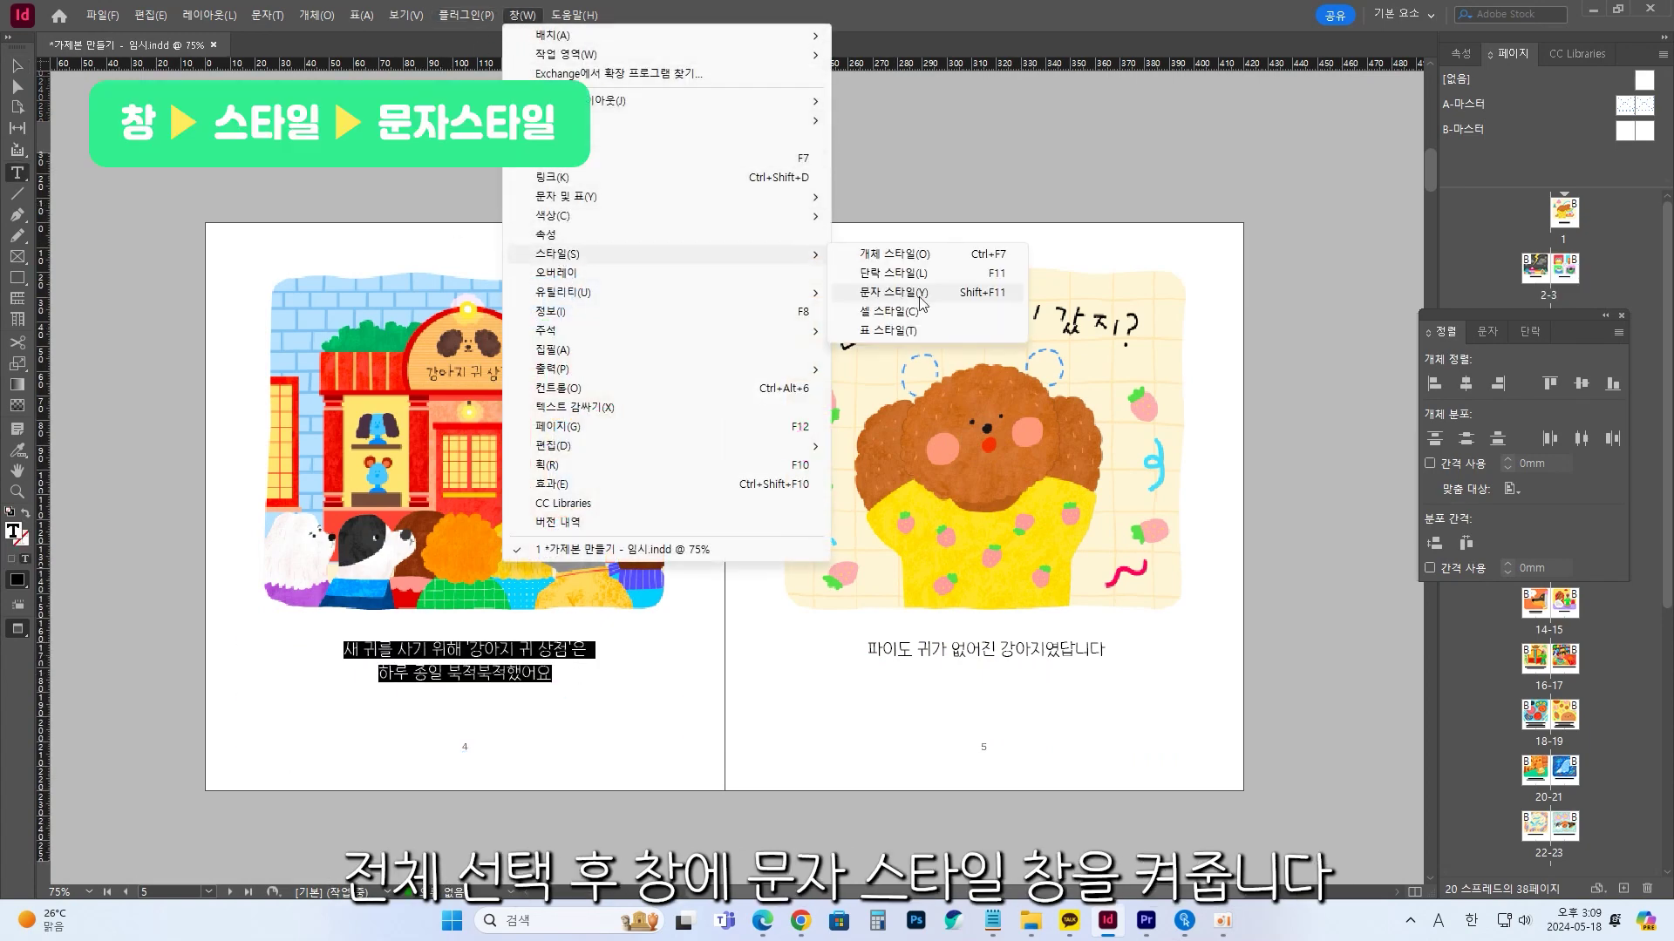
click(907, 293)
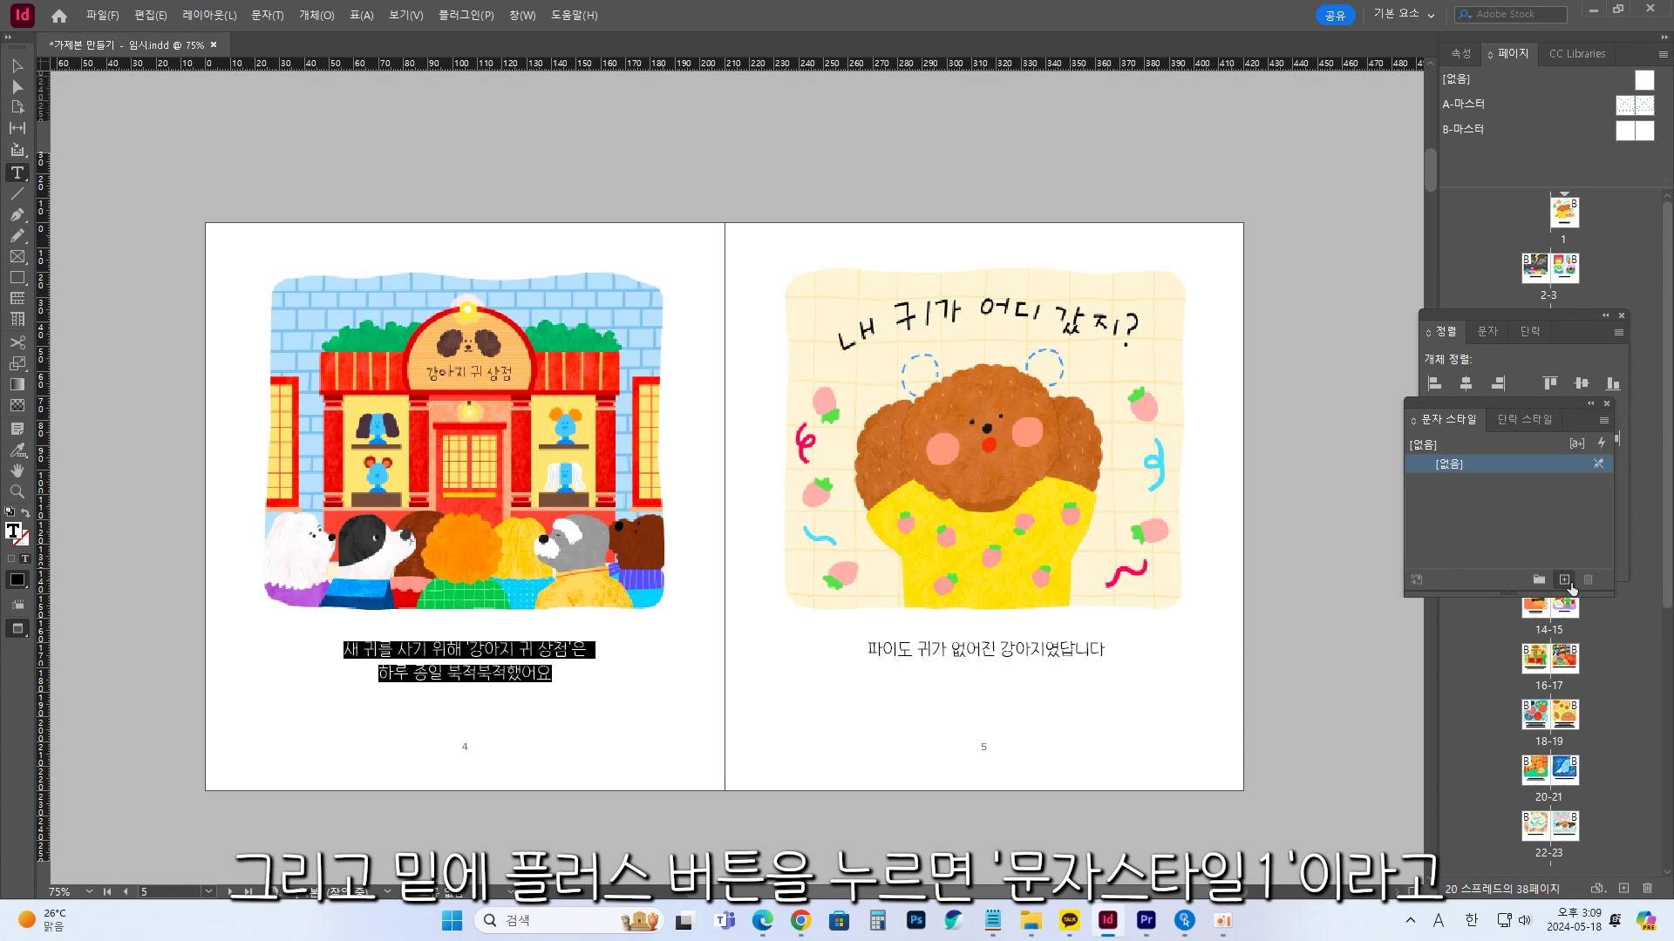
click(1562, 581)
Open the options of 문자 스타일 1, examine its basic character formats and close the dialog
double_click(1484, 485)
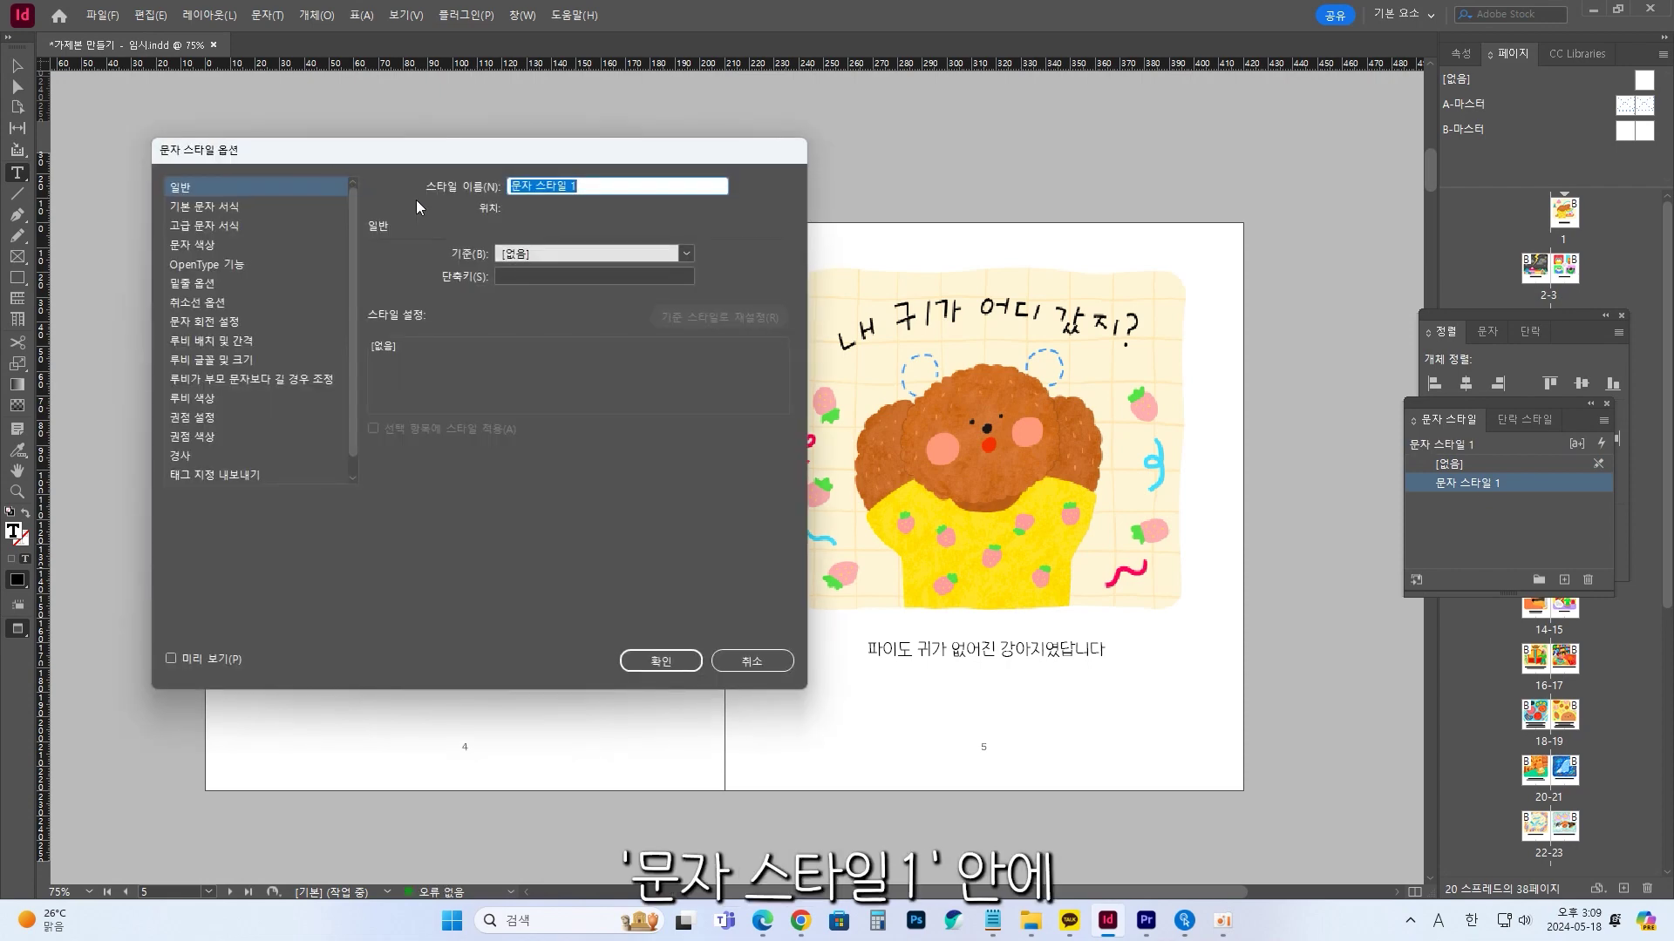
click(272, 206)
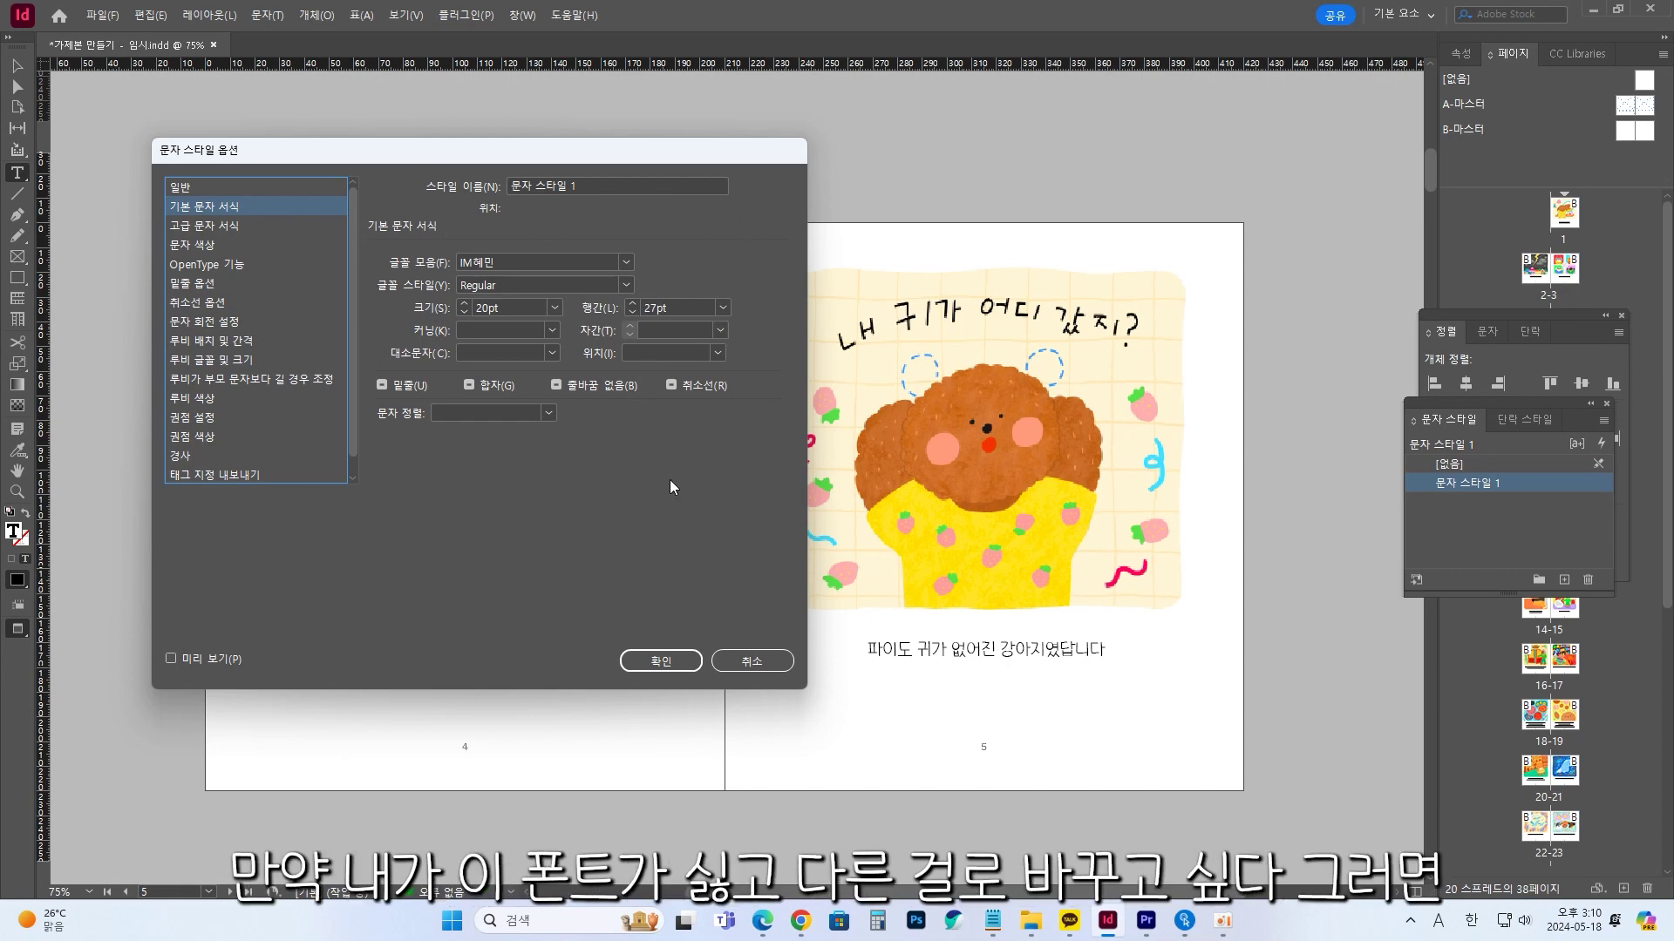
click(662, 661)
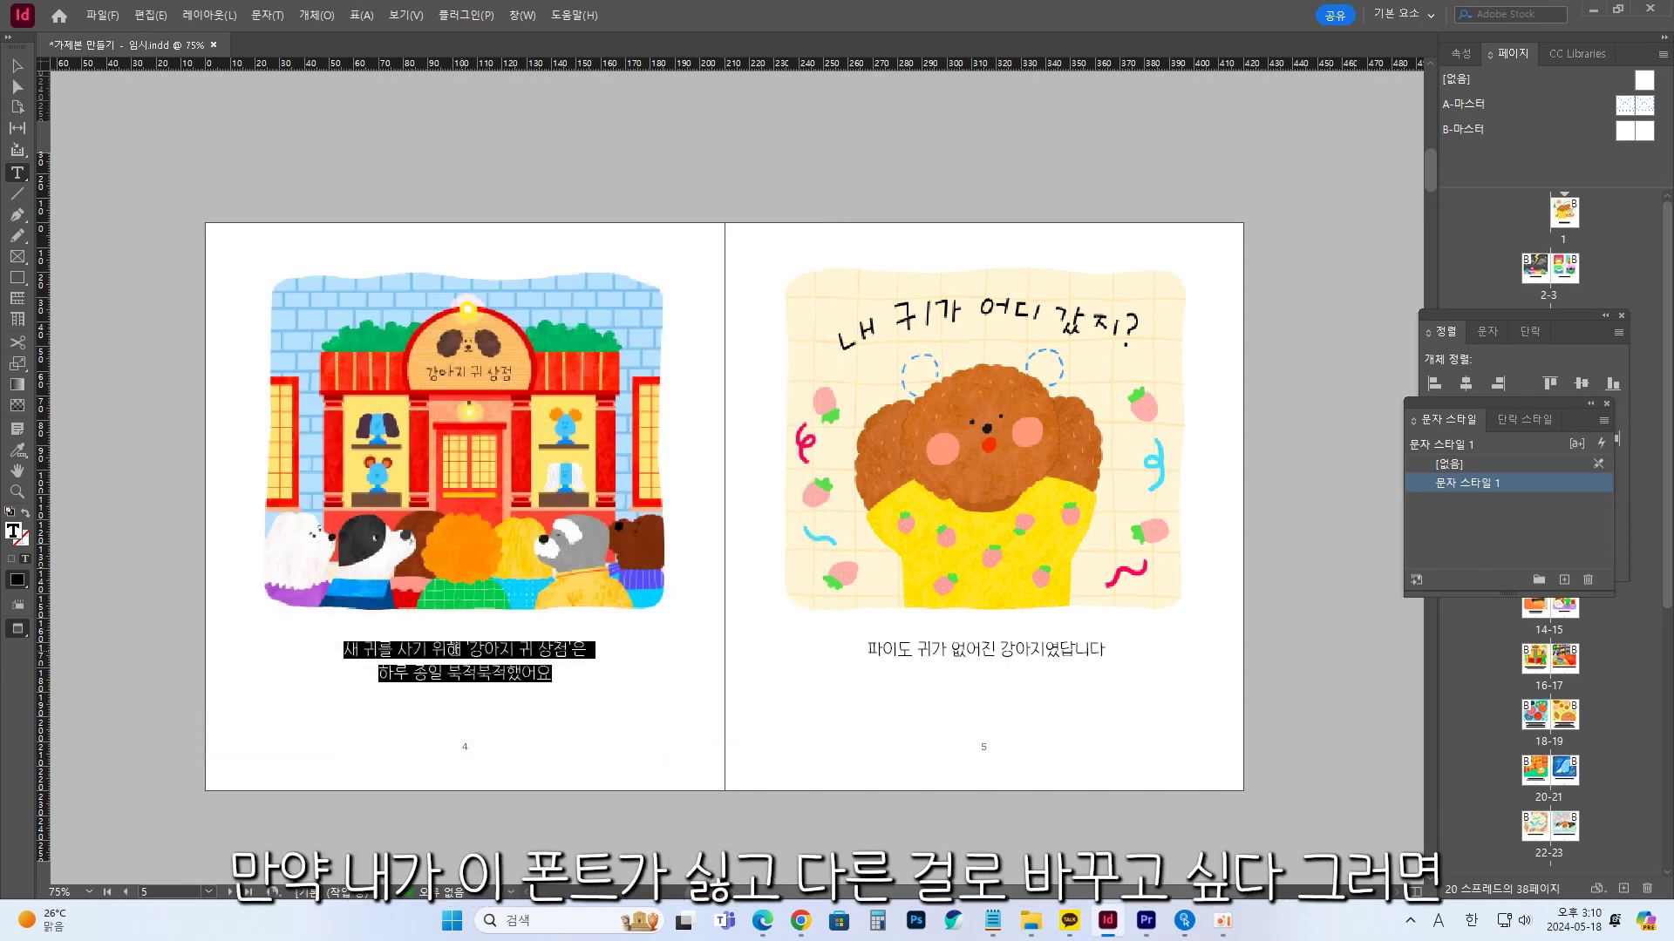
Select the story sentence on page 5 and set its font to EF_제주돌담
click(454, 649)
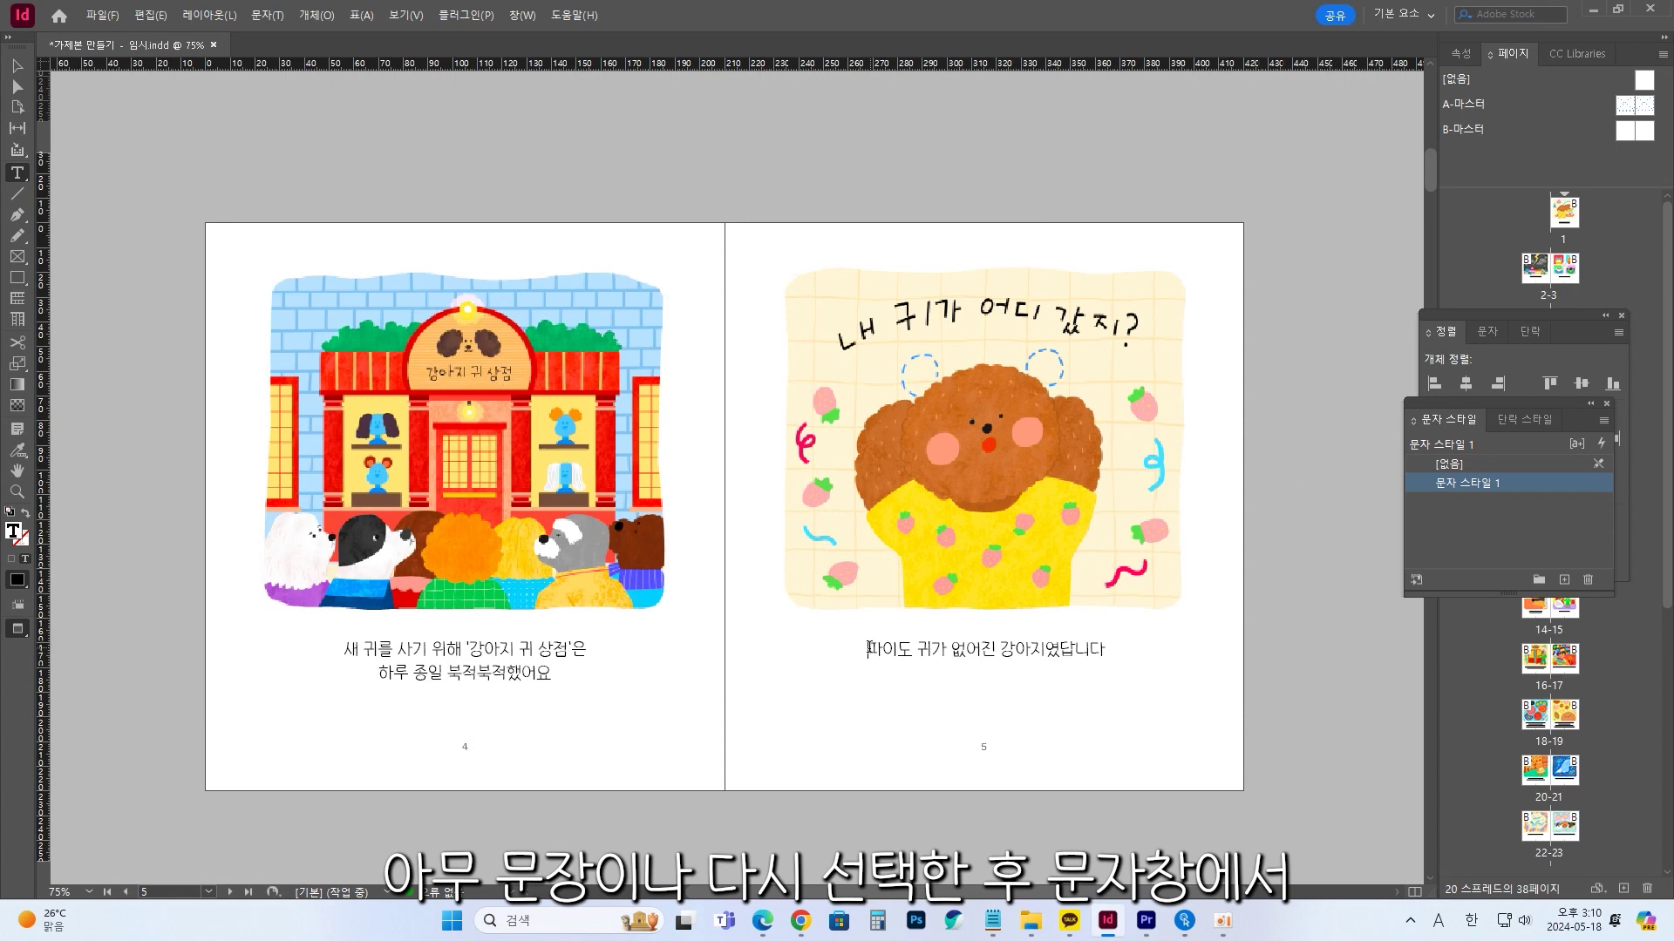
drag(868, 650, 1105, 647)
click(1488, 332)
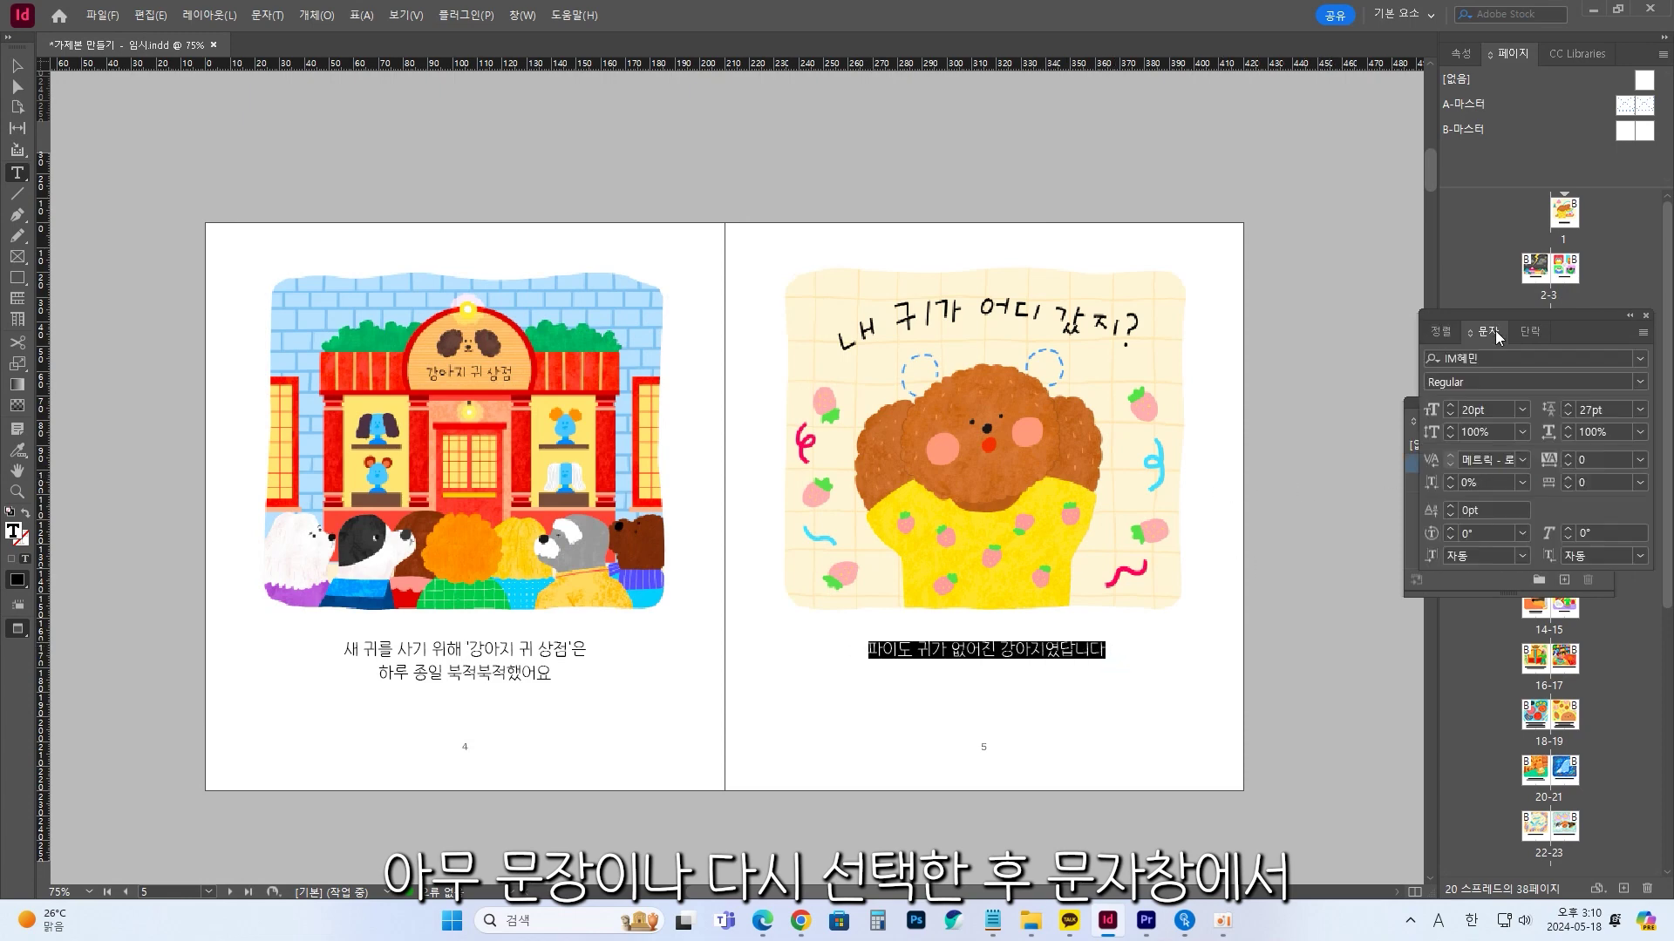
click(1641, 361)
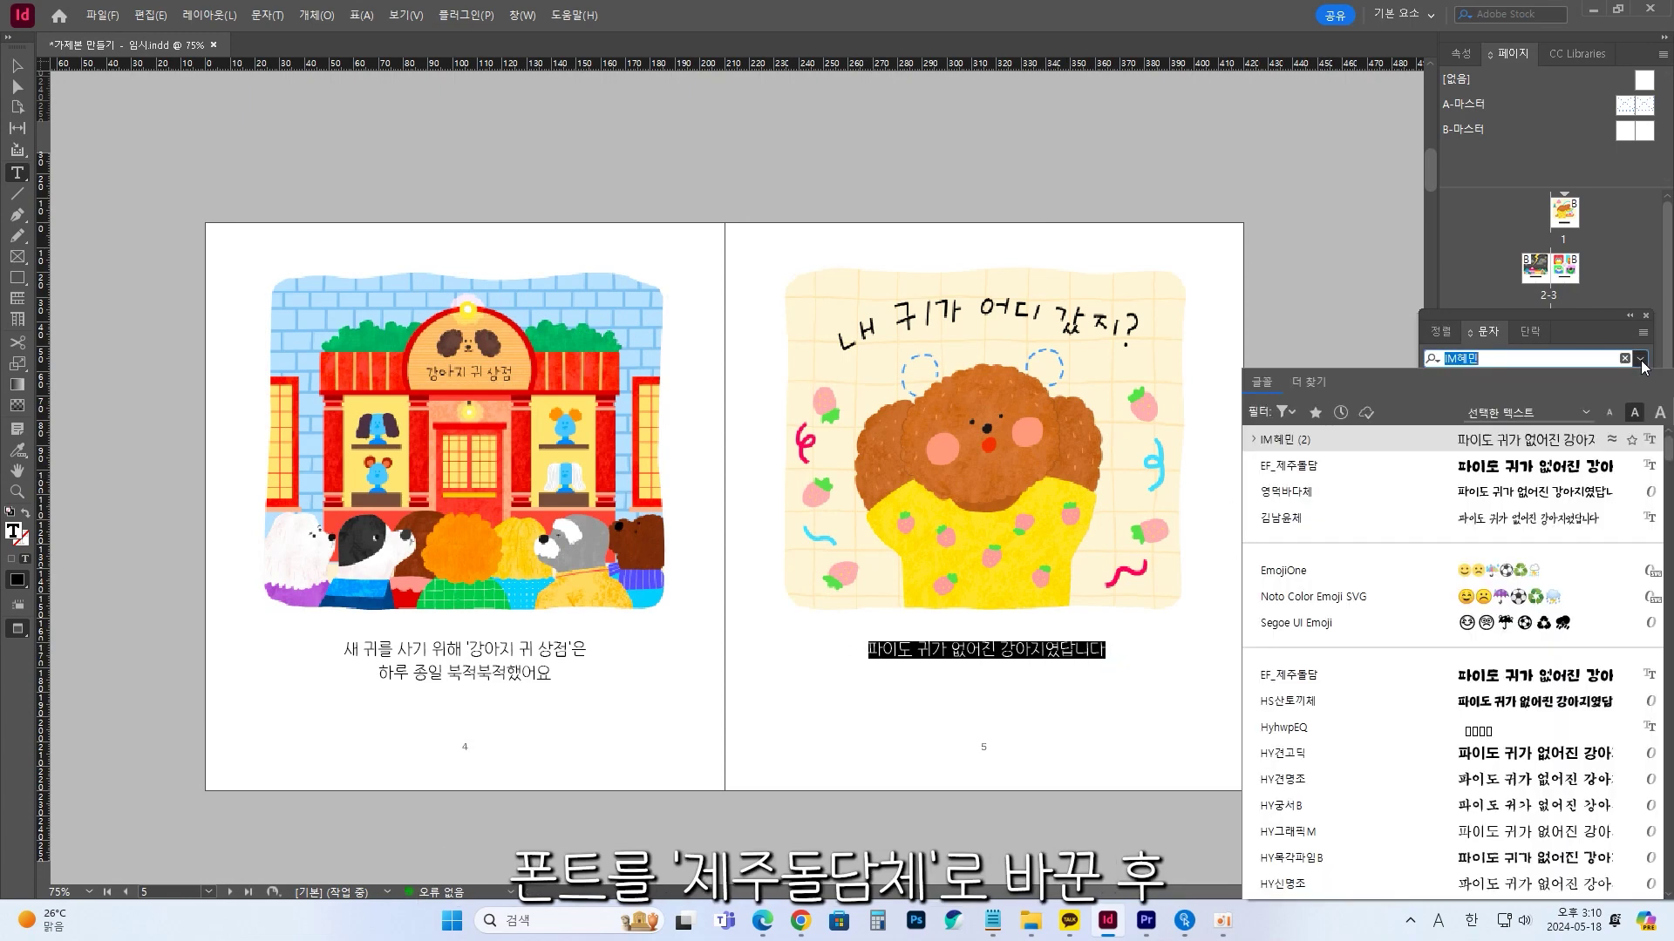
click(1316, 464)
Create a new character style from the selected page 5 text
click(1414, 410)
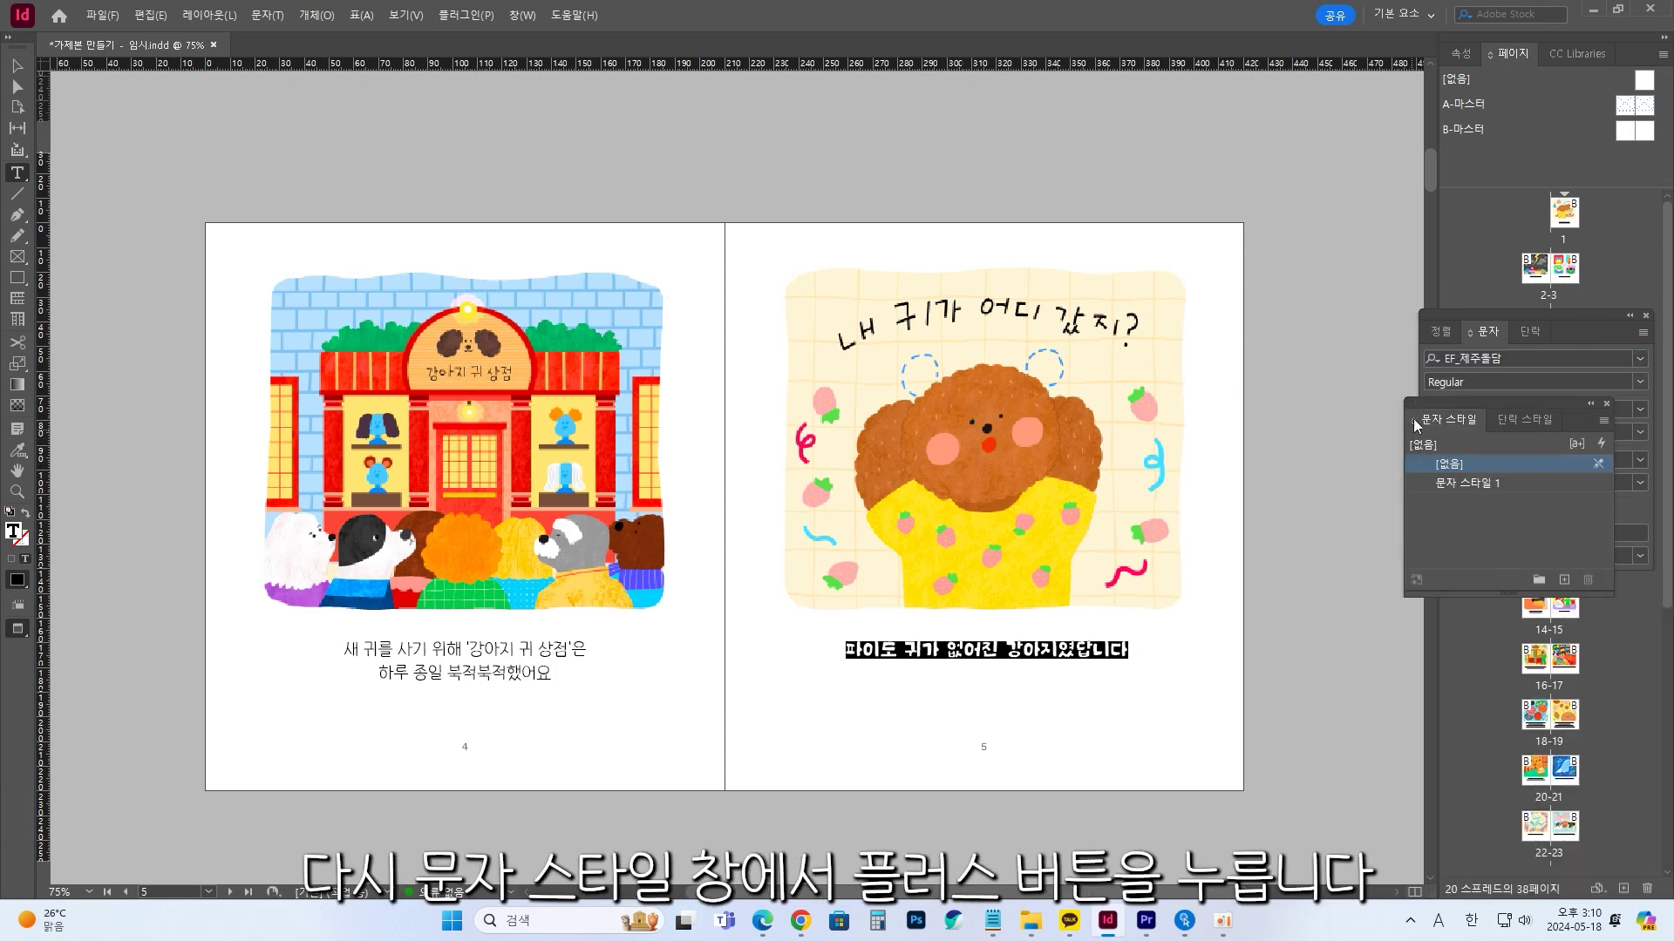
click(1563, 582)
click(1469, 503)
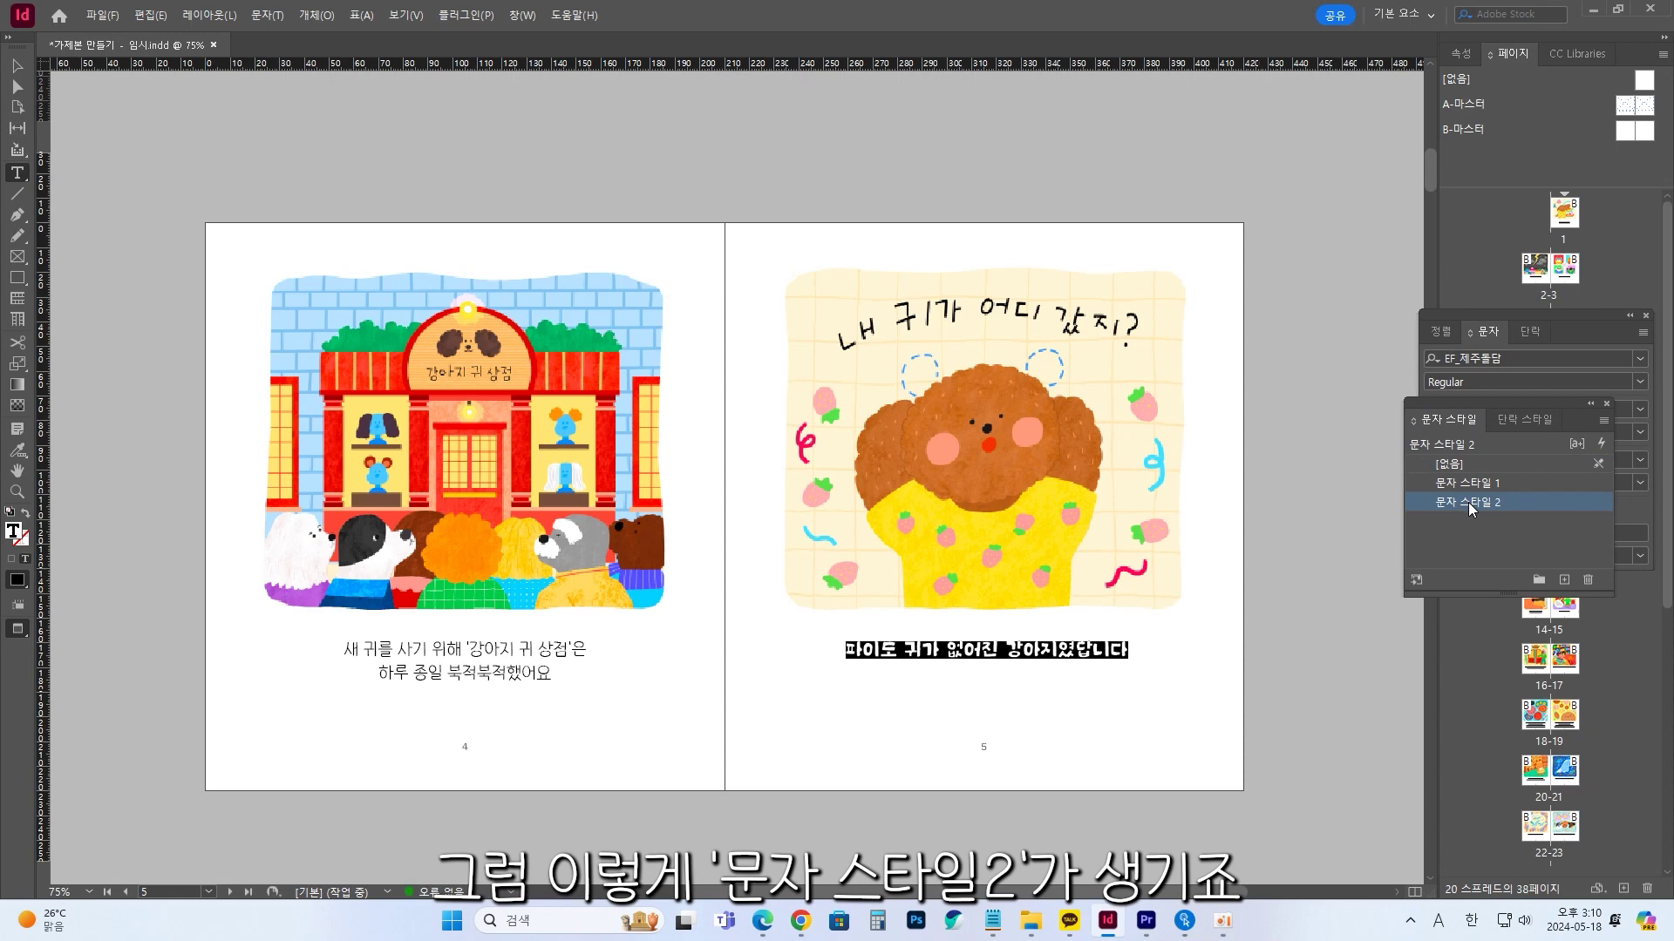
Open the options of 문자 스타일 2, examine its basic character formats and close the dialog
double_click(1470, 503)
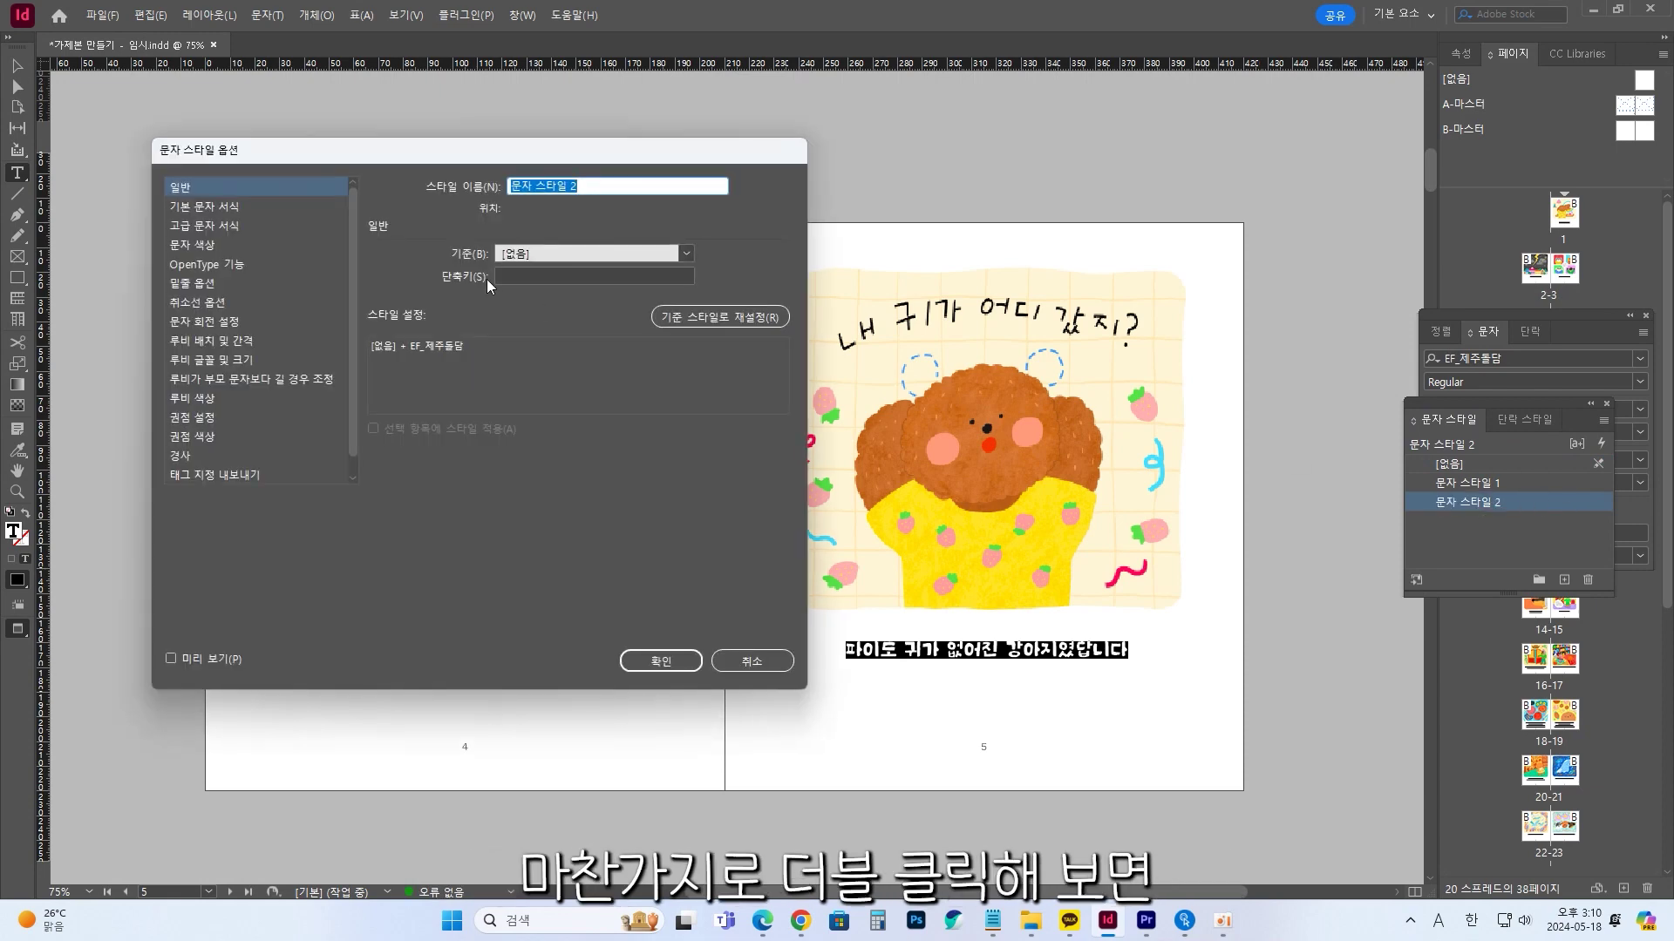
click(253, 207)
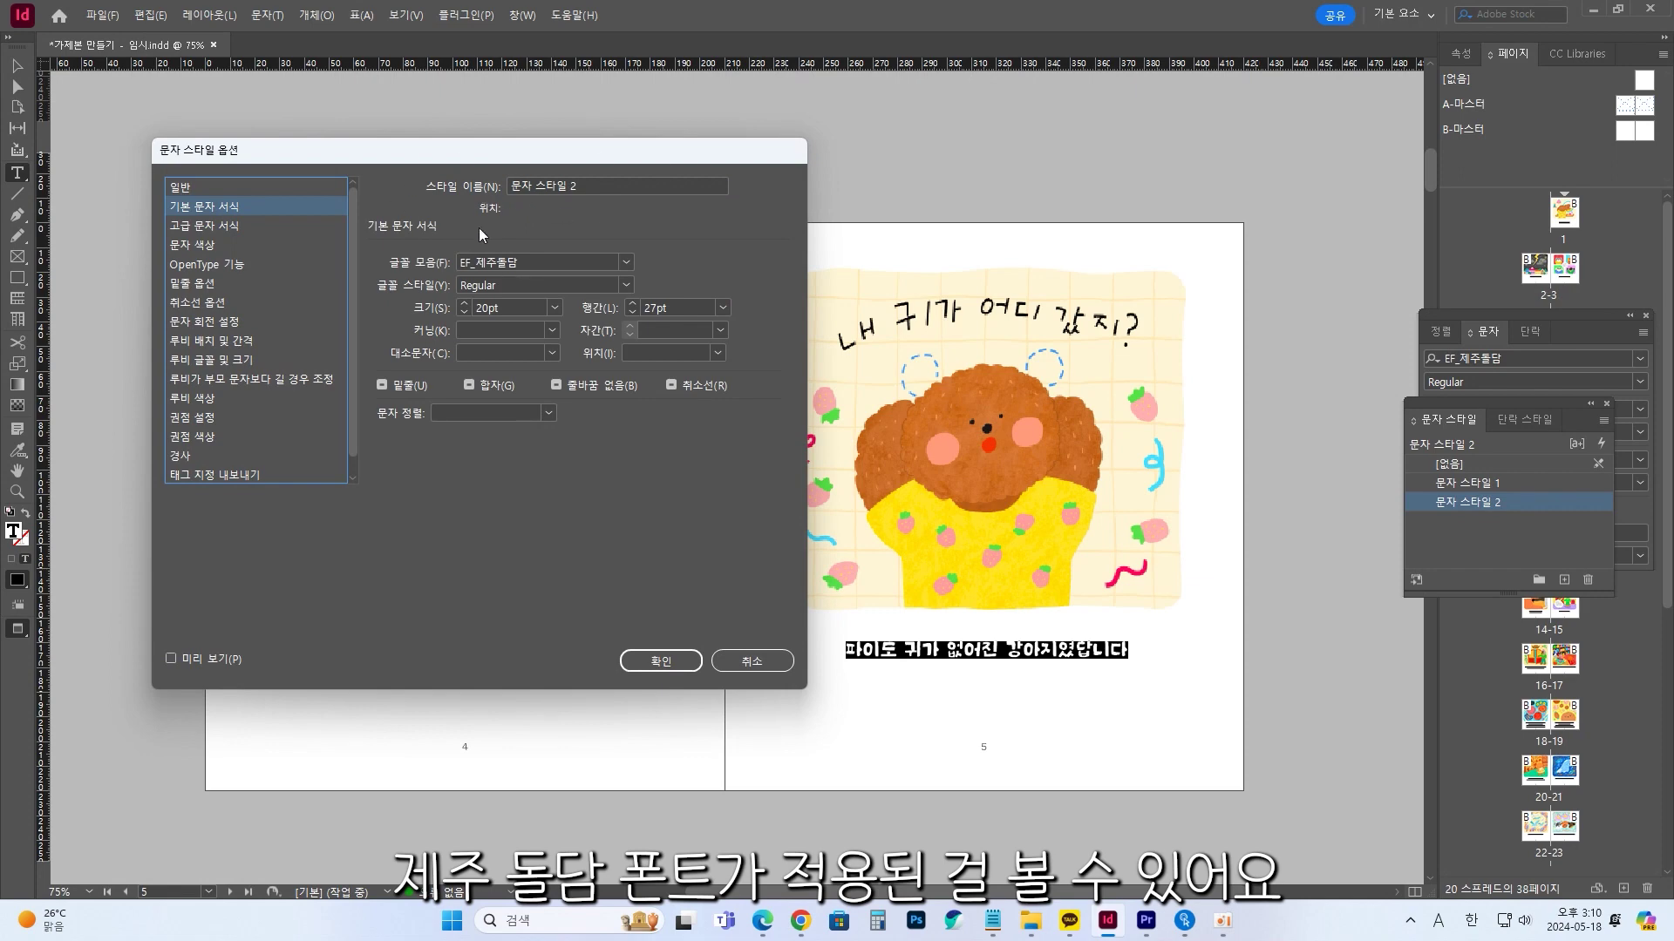
click(661, 662)
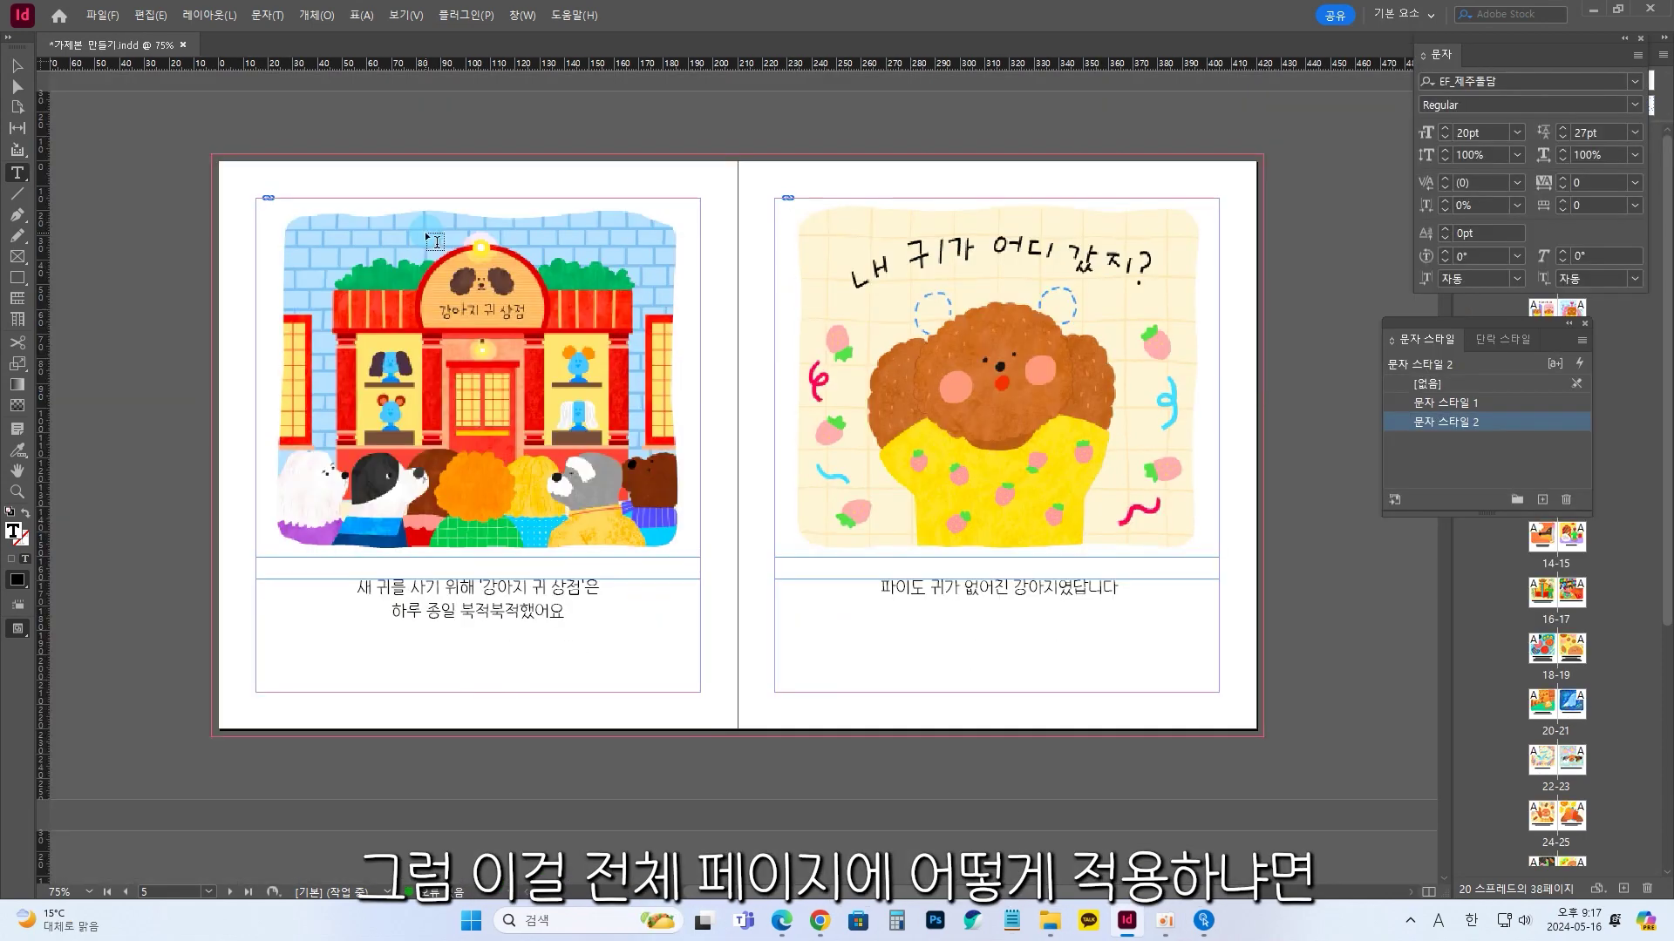
Open Find/Change and set the format to find to the character style 문자 스타일 1
scroll(433, 241, up, 3)
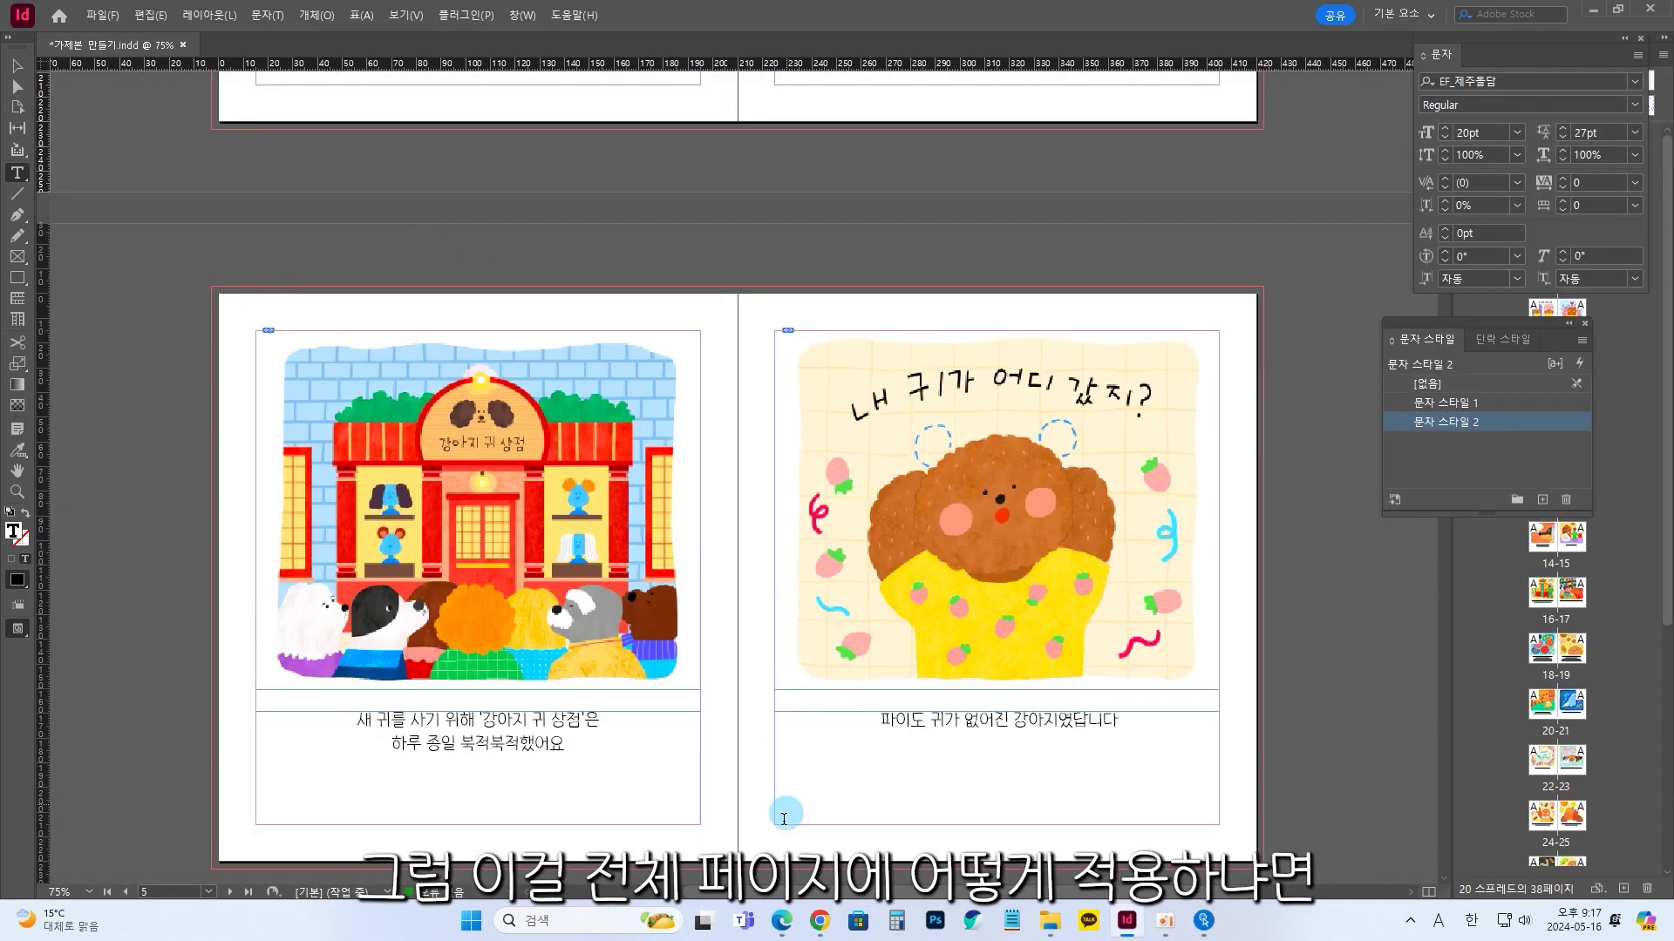
click(153, 15)
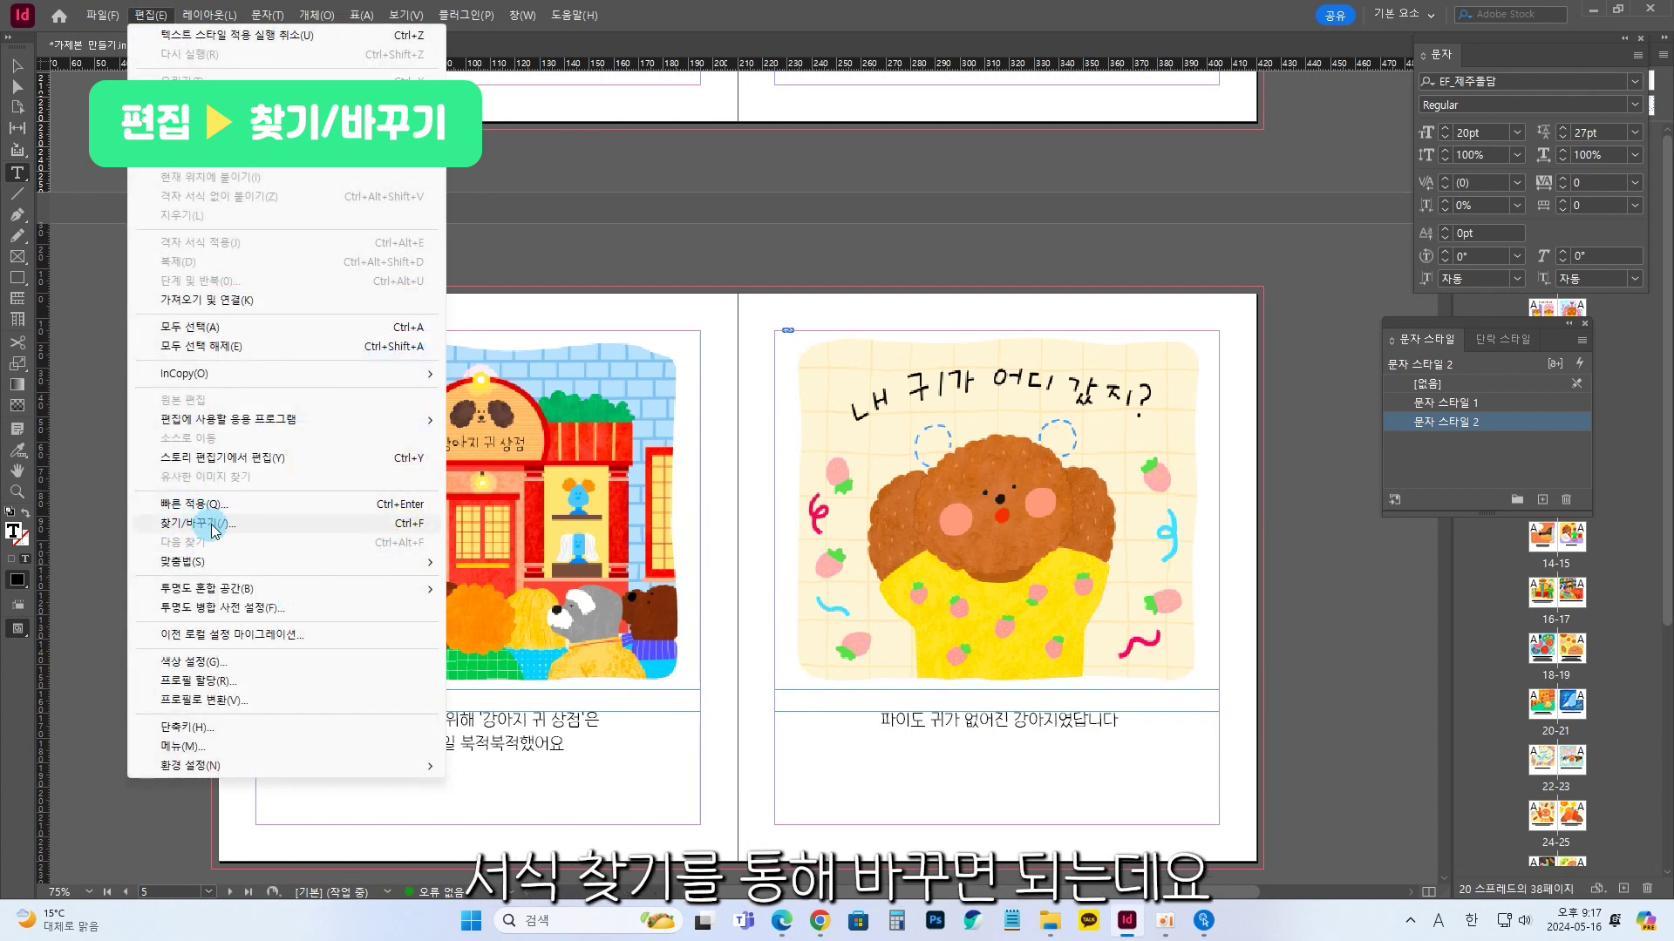
click(212, 526)
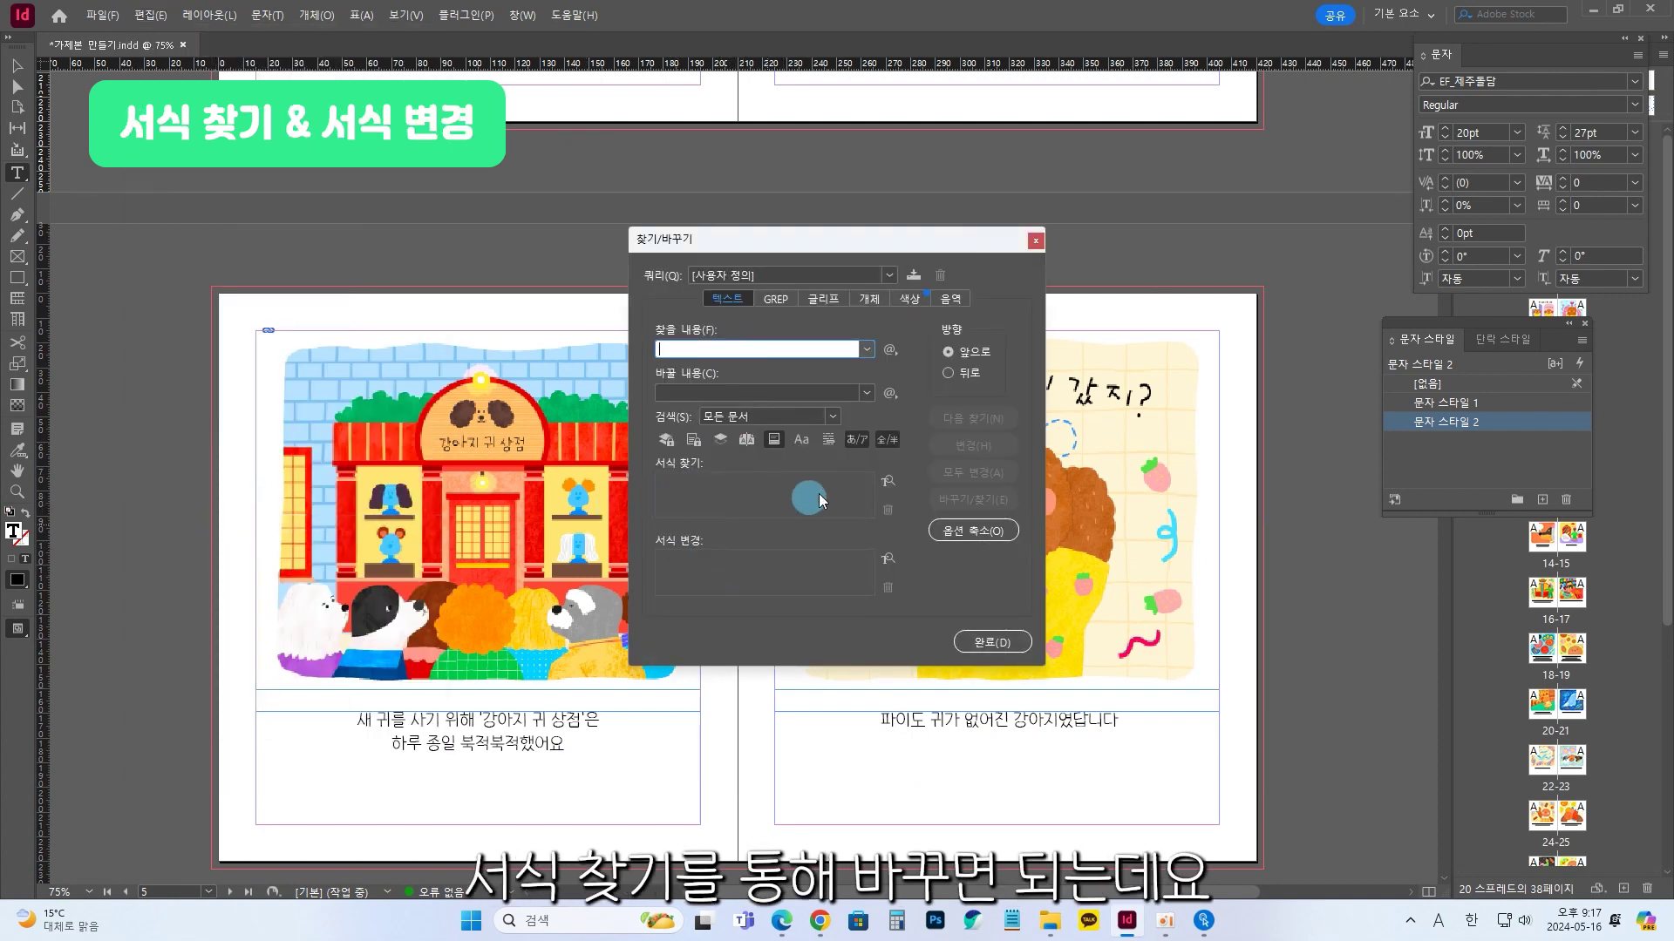
click(889, 480)
click(836, 348)
click(879, 396)
click(1084, 605)
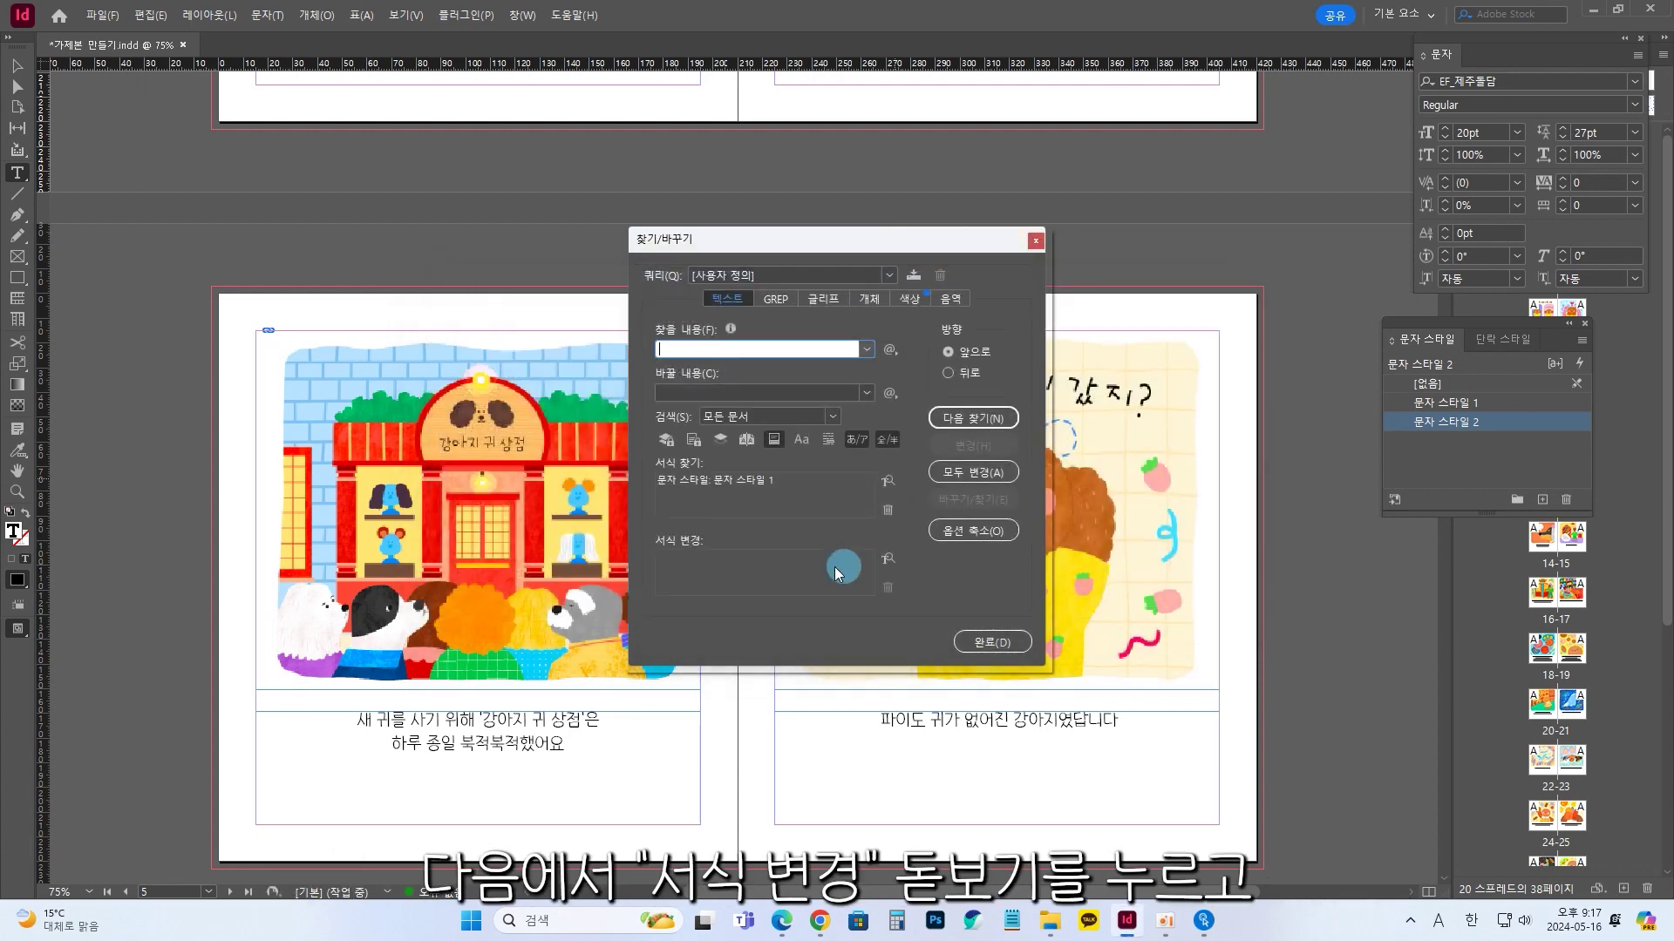
Set the replacement format in Find/Change to the character style 문자 스타일 2
click(887, 565)
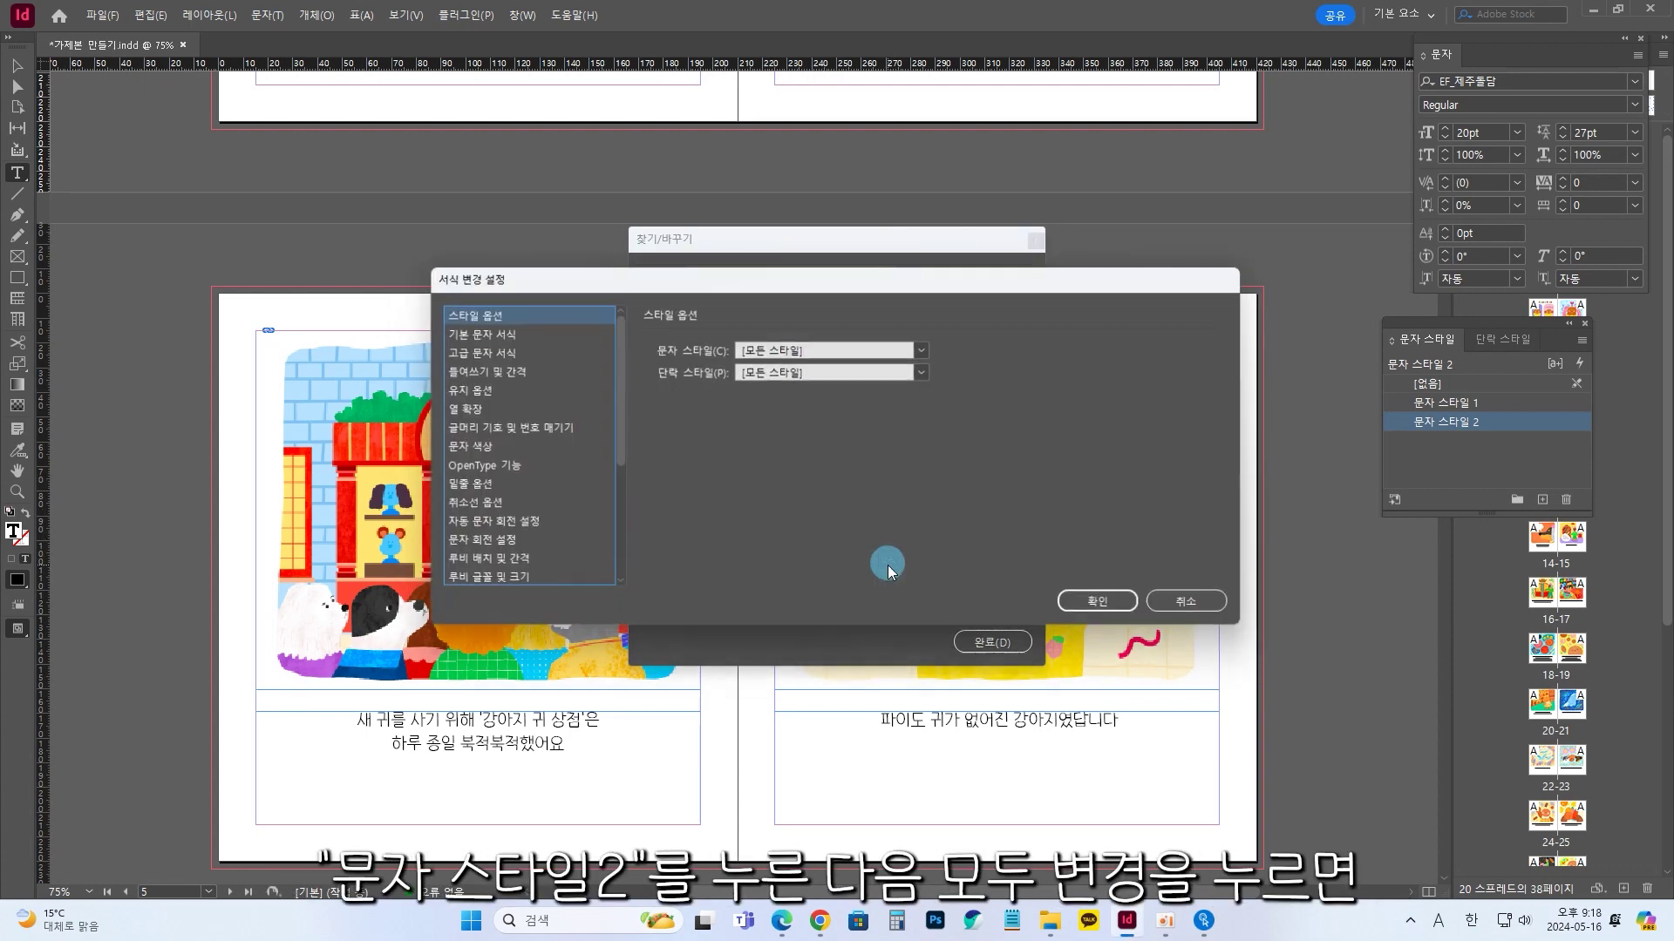
click(924, 349)
click(882, 416)
click(1133, 606)
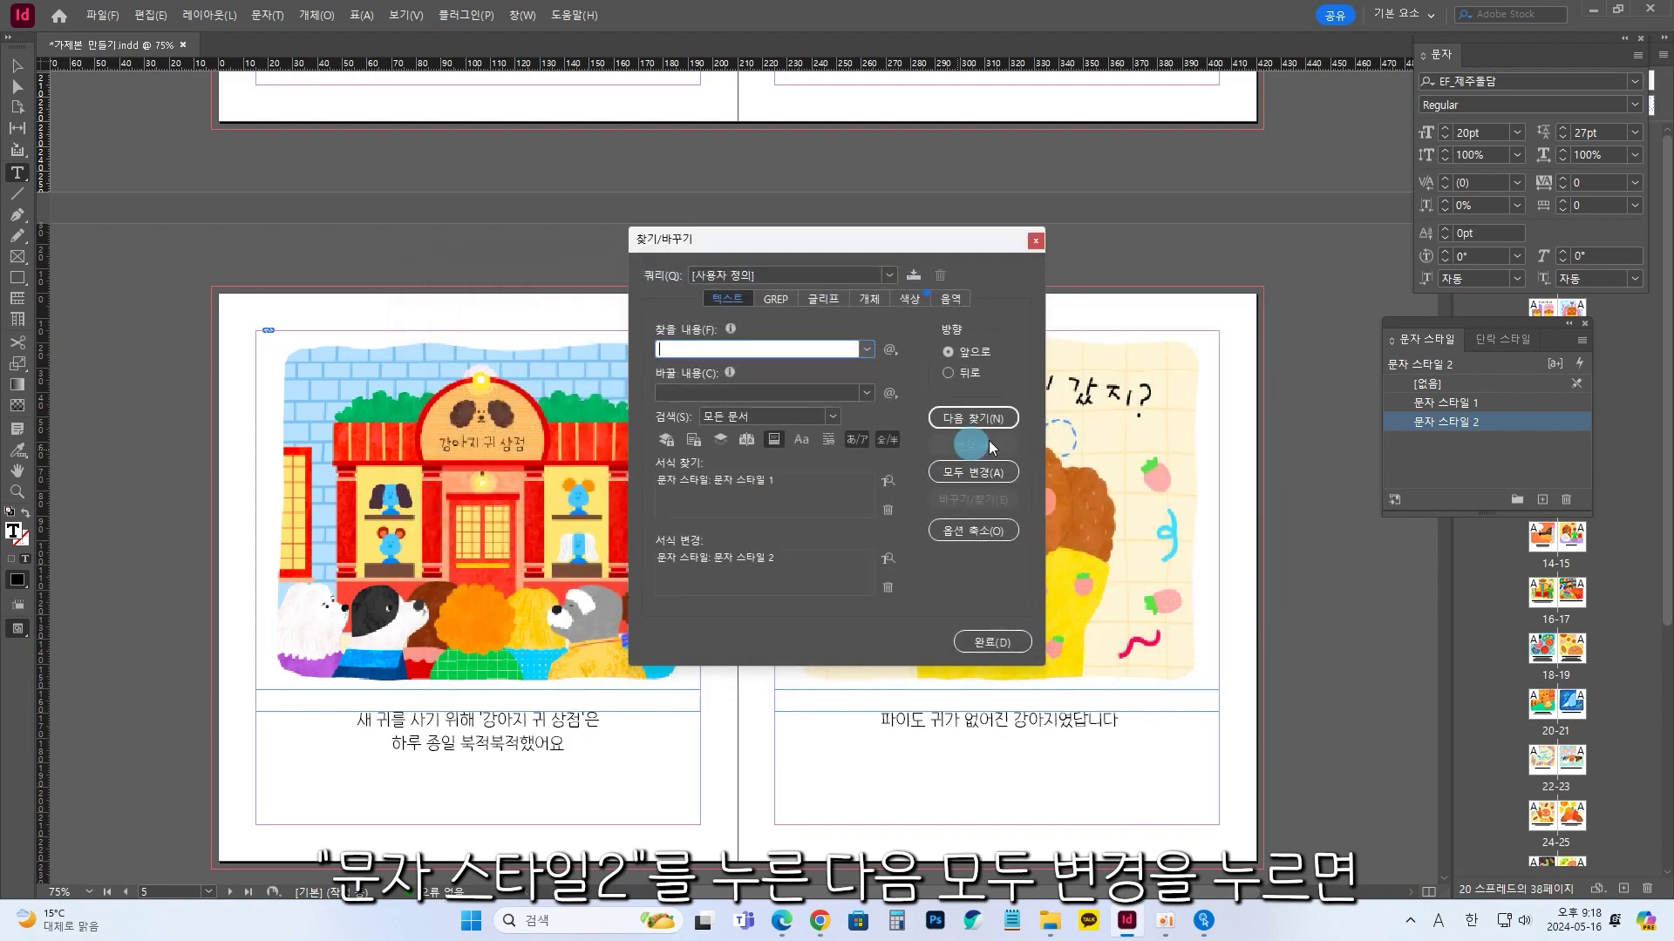
Apply the style replacement to the whole document, close Find/Change and look through the spreads
click(973, 474)
click(947, 481)
click(991, 643)
scroll(1046, 571, up, 10)
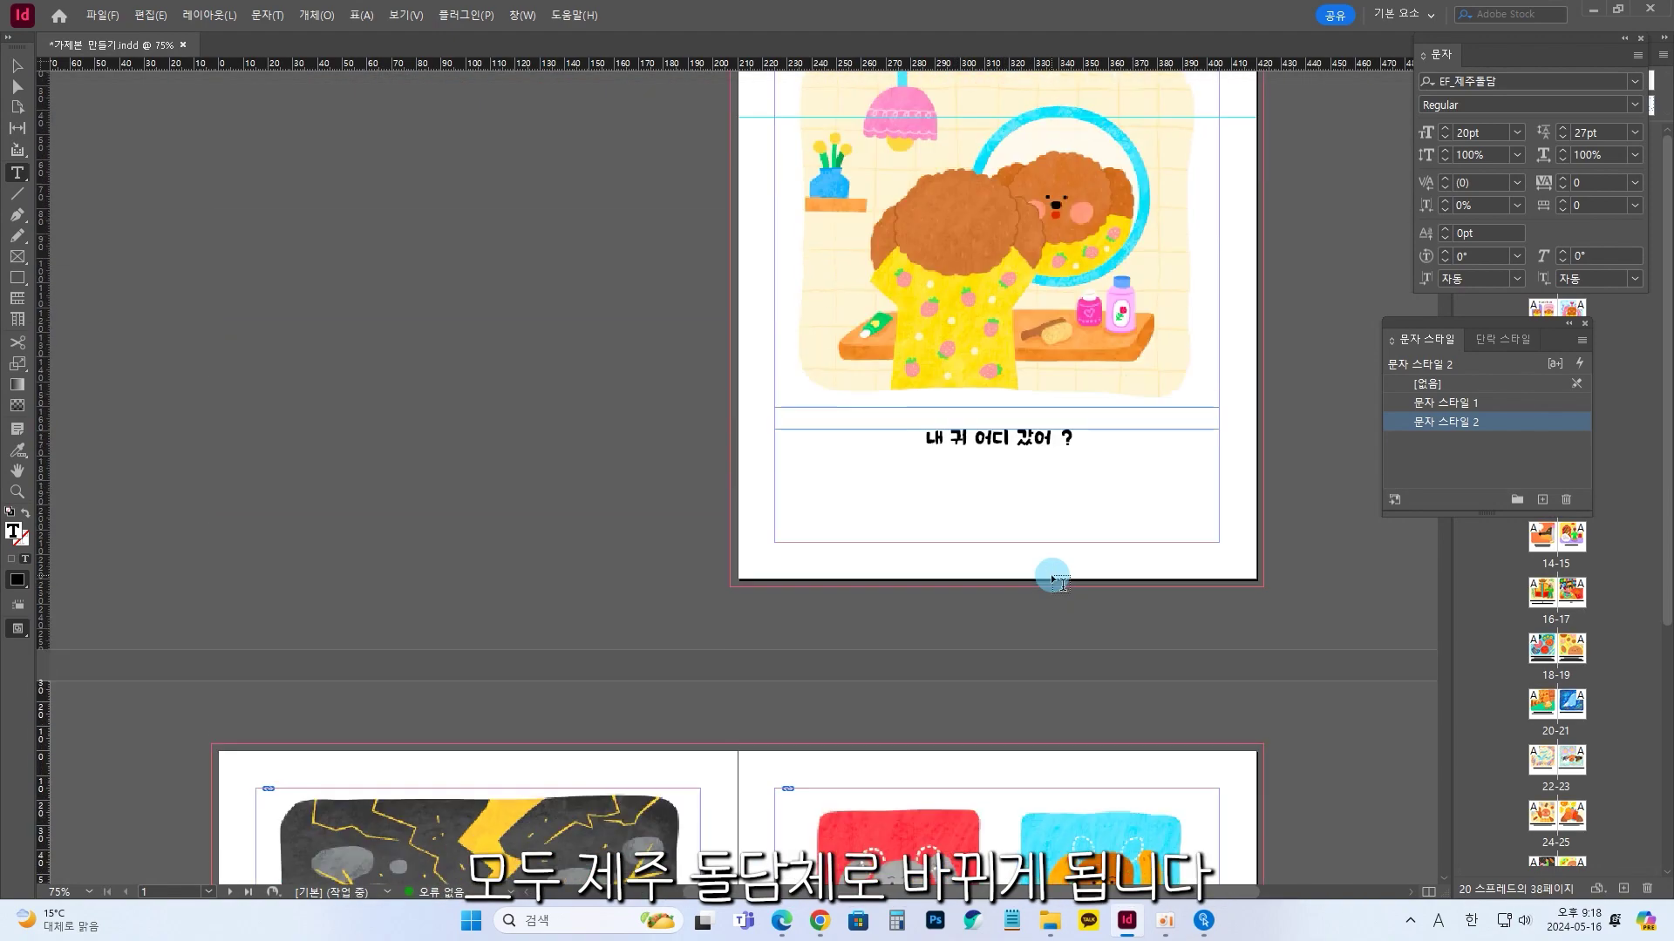
scroll(1003, 593, down, 15)
Reopen Find/Change and set it to find 문자 스타일 2 and replace it with 문자 스타일 1
click(158, 21)
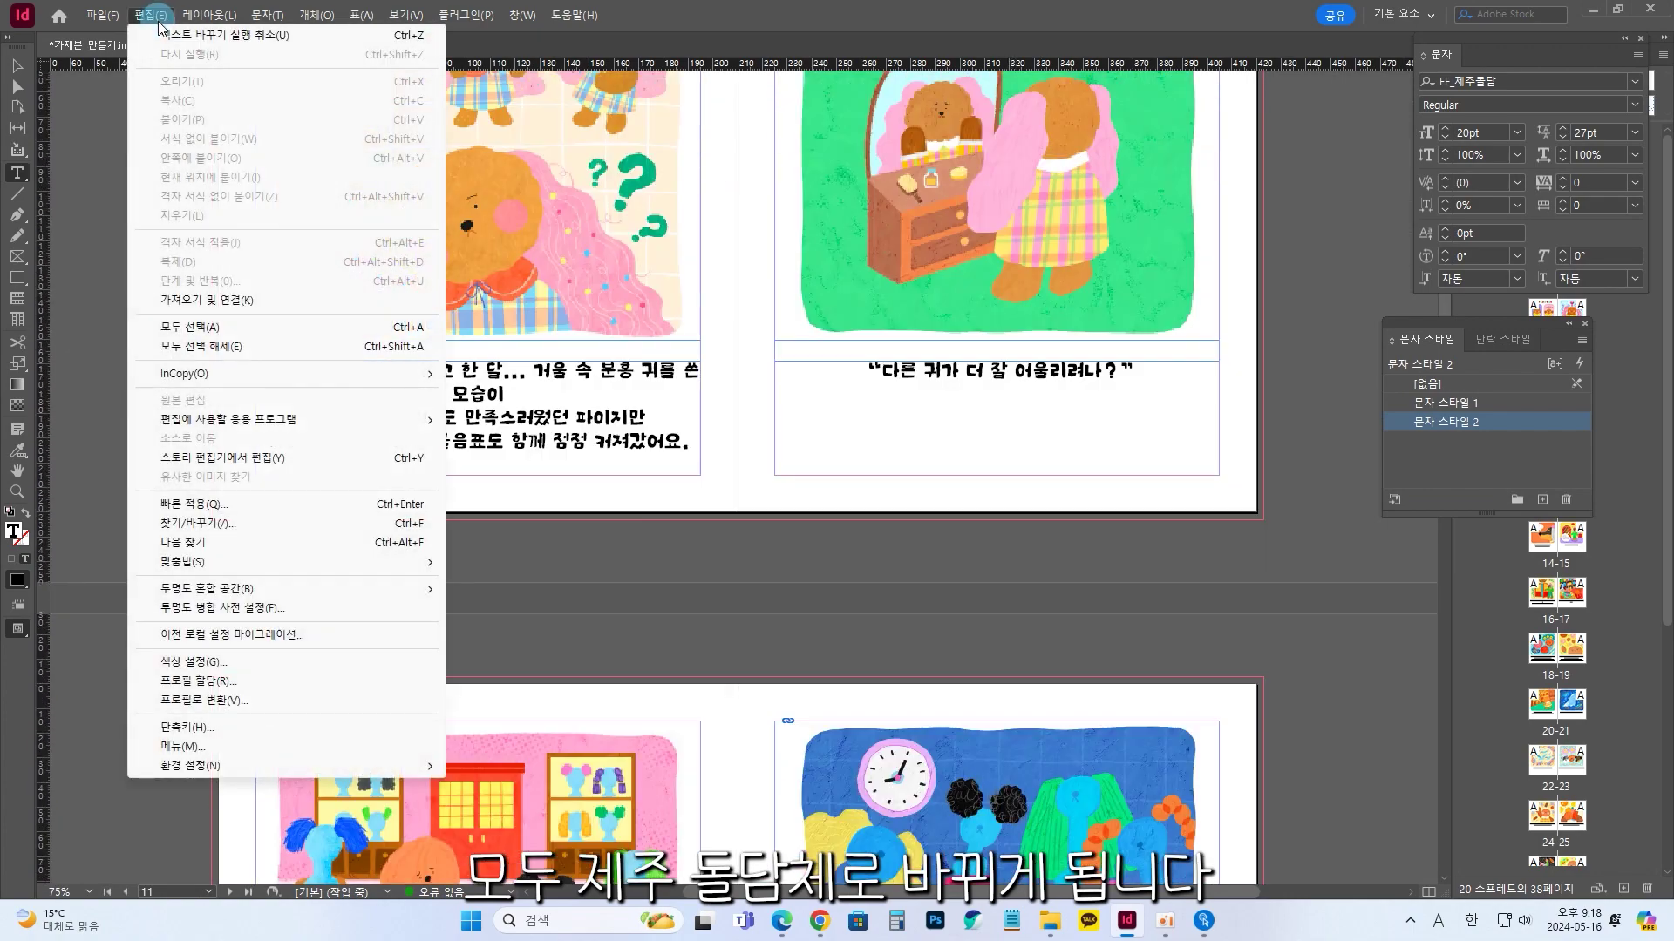
click(329, 523)
click(872, 502)
click(924, 348)
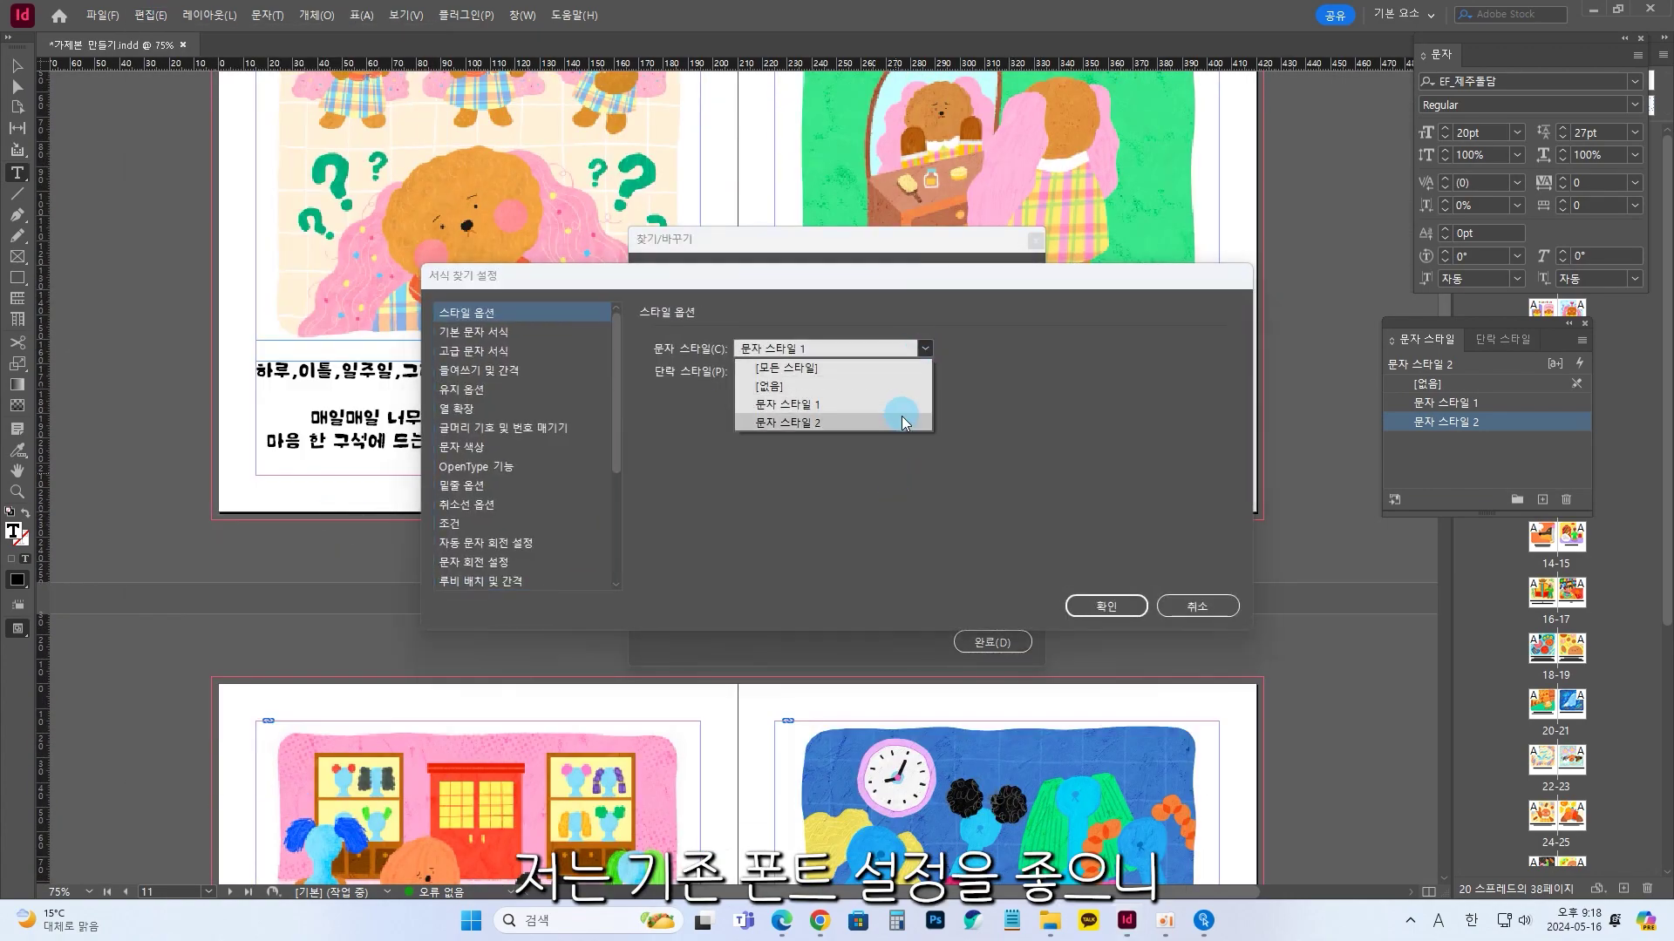
click(904, 423)
click(1105, 606)
click(896, 347)
click(893, 394)
click(1104, 605)
Replace all occurrences of 문자 스타일 2 with 문자 스타일 1 across the document and close Find/Change
click(981, 476)
click(943, 481)
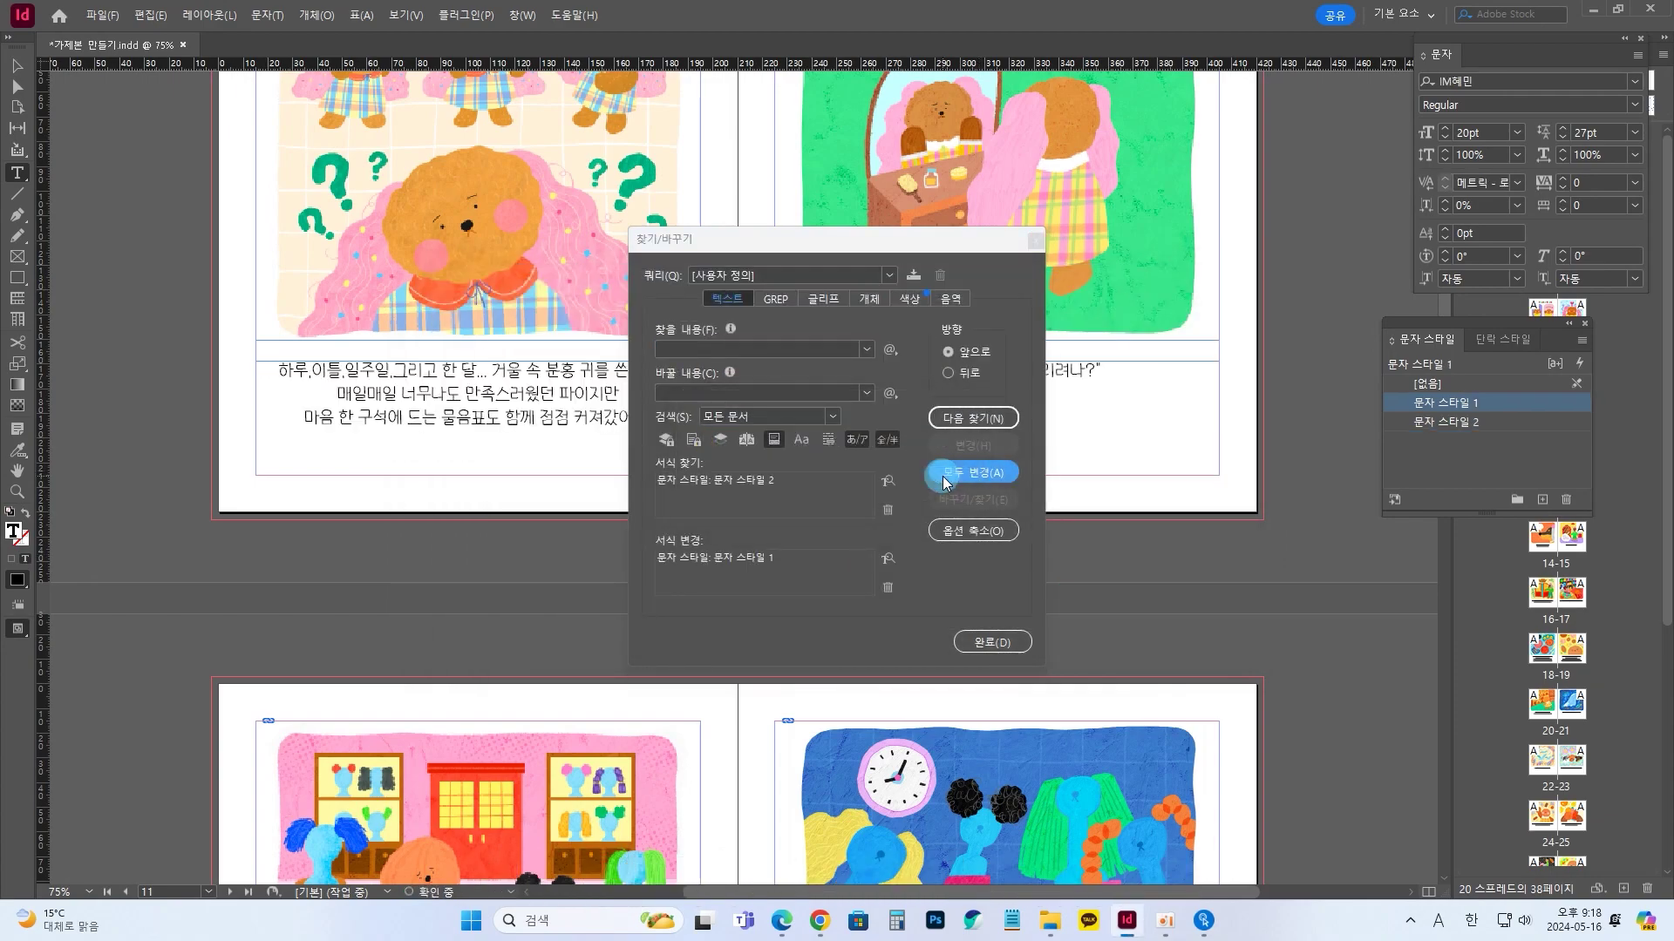
click(992, 641)
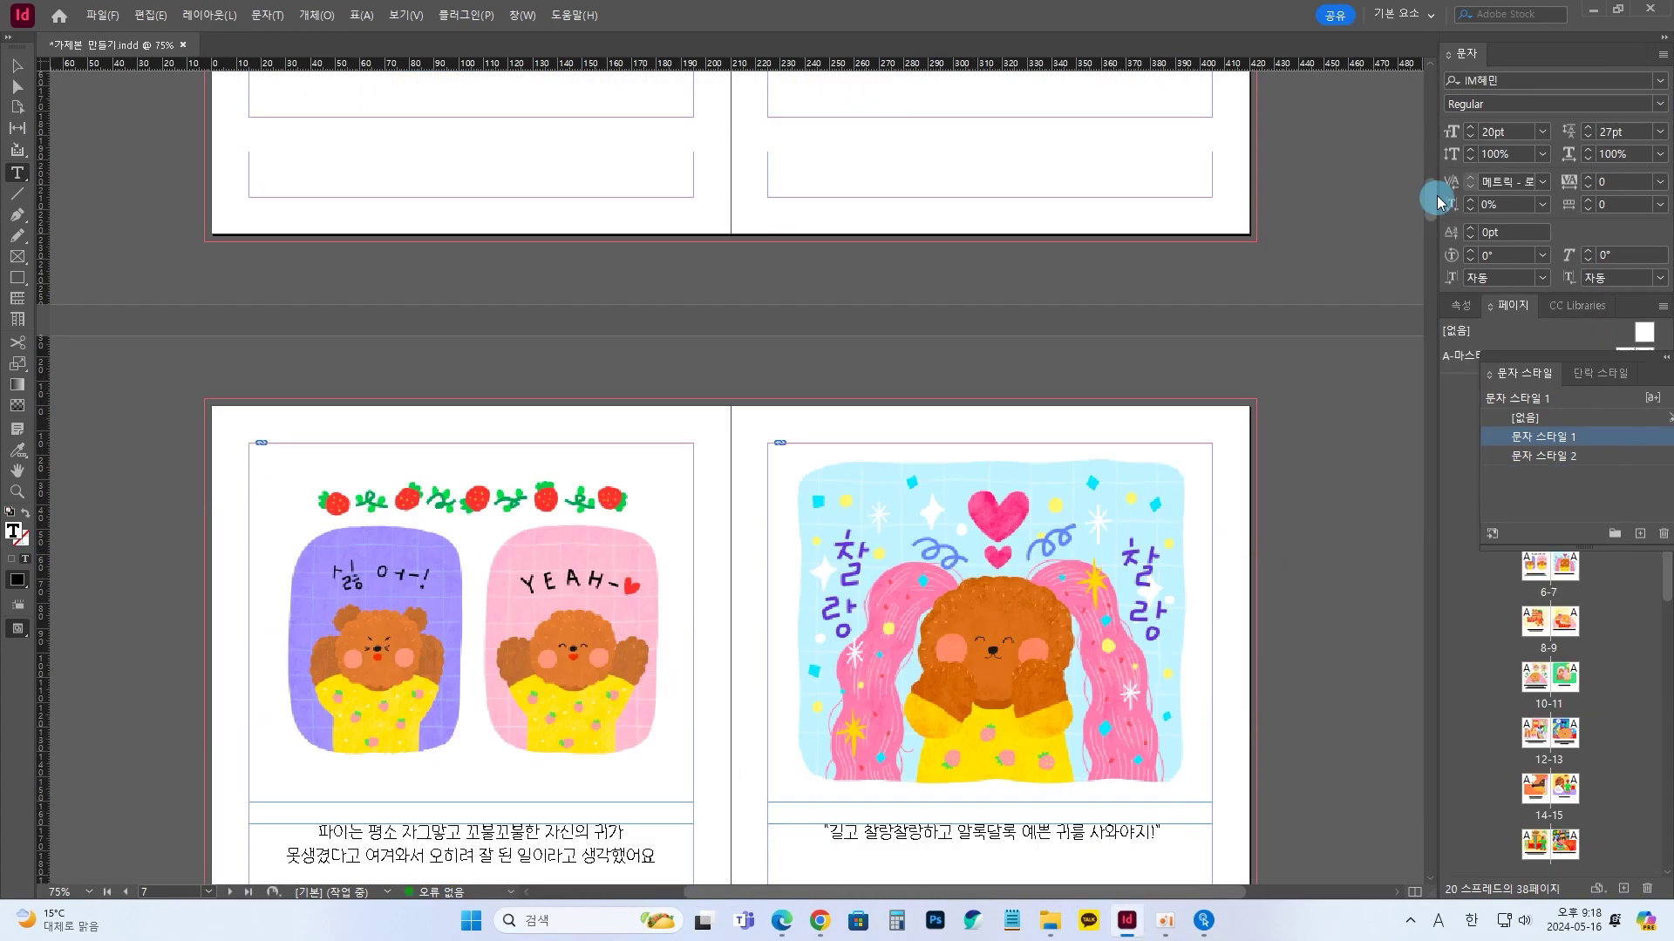
Make room in the master page list and create a new two-page B master at 210 × 230 mm
drag(1437, 195, 1389, 463)
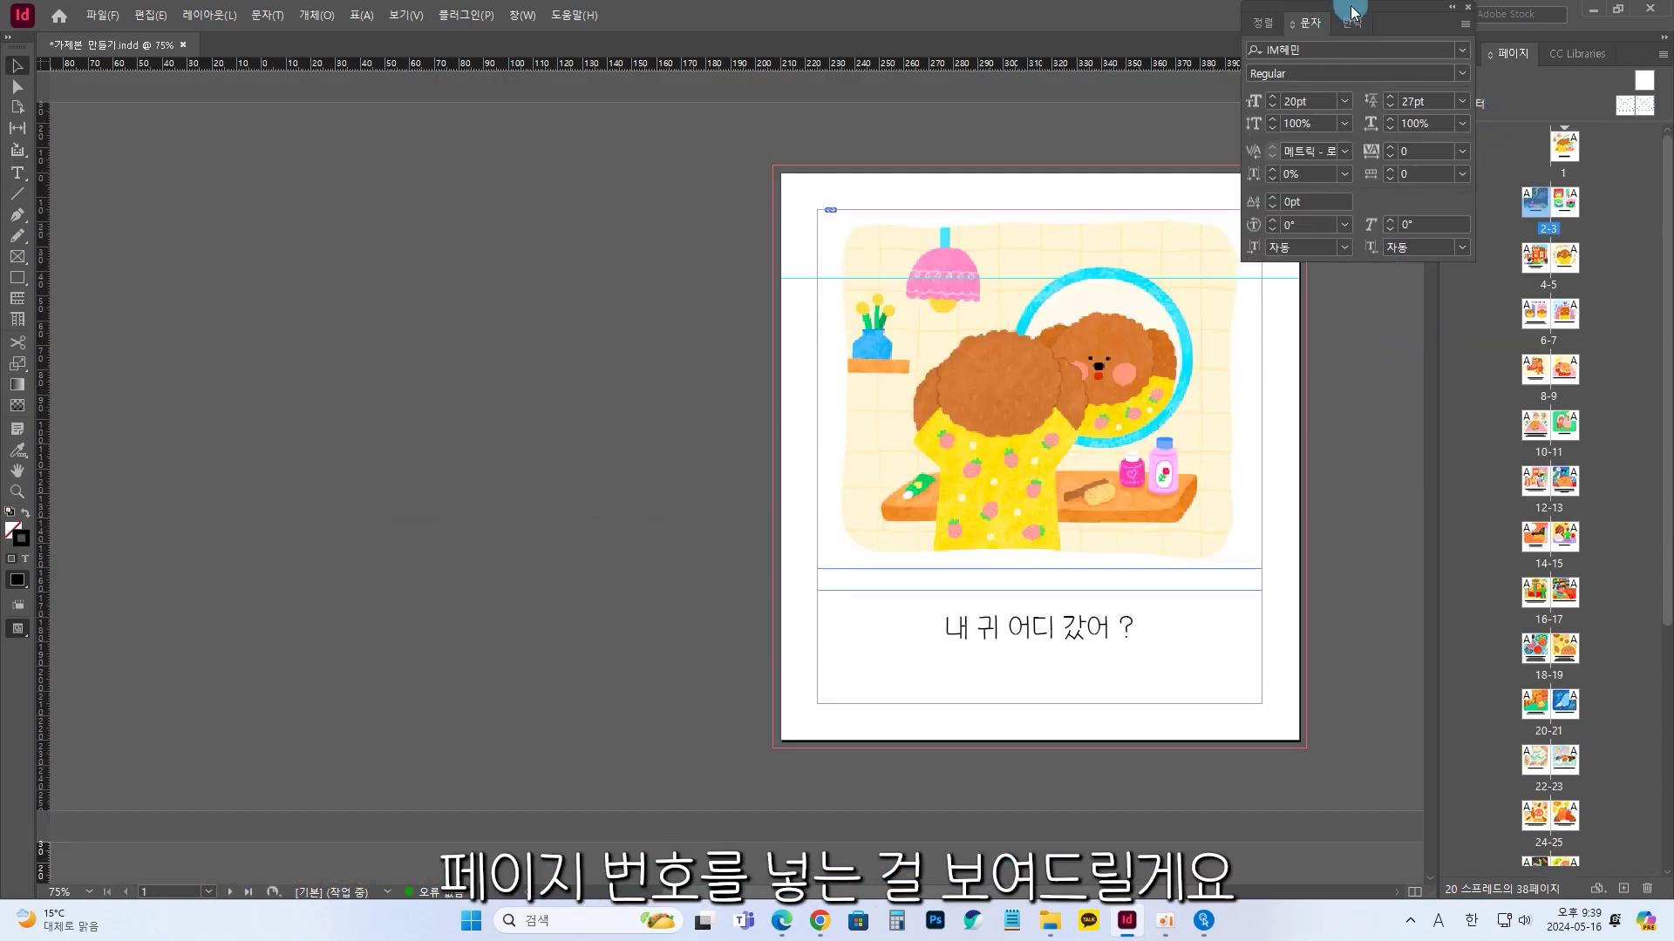
drag(1347, 11, 1384, 203)
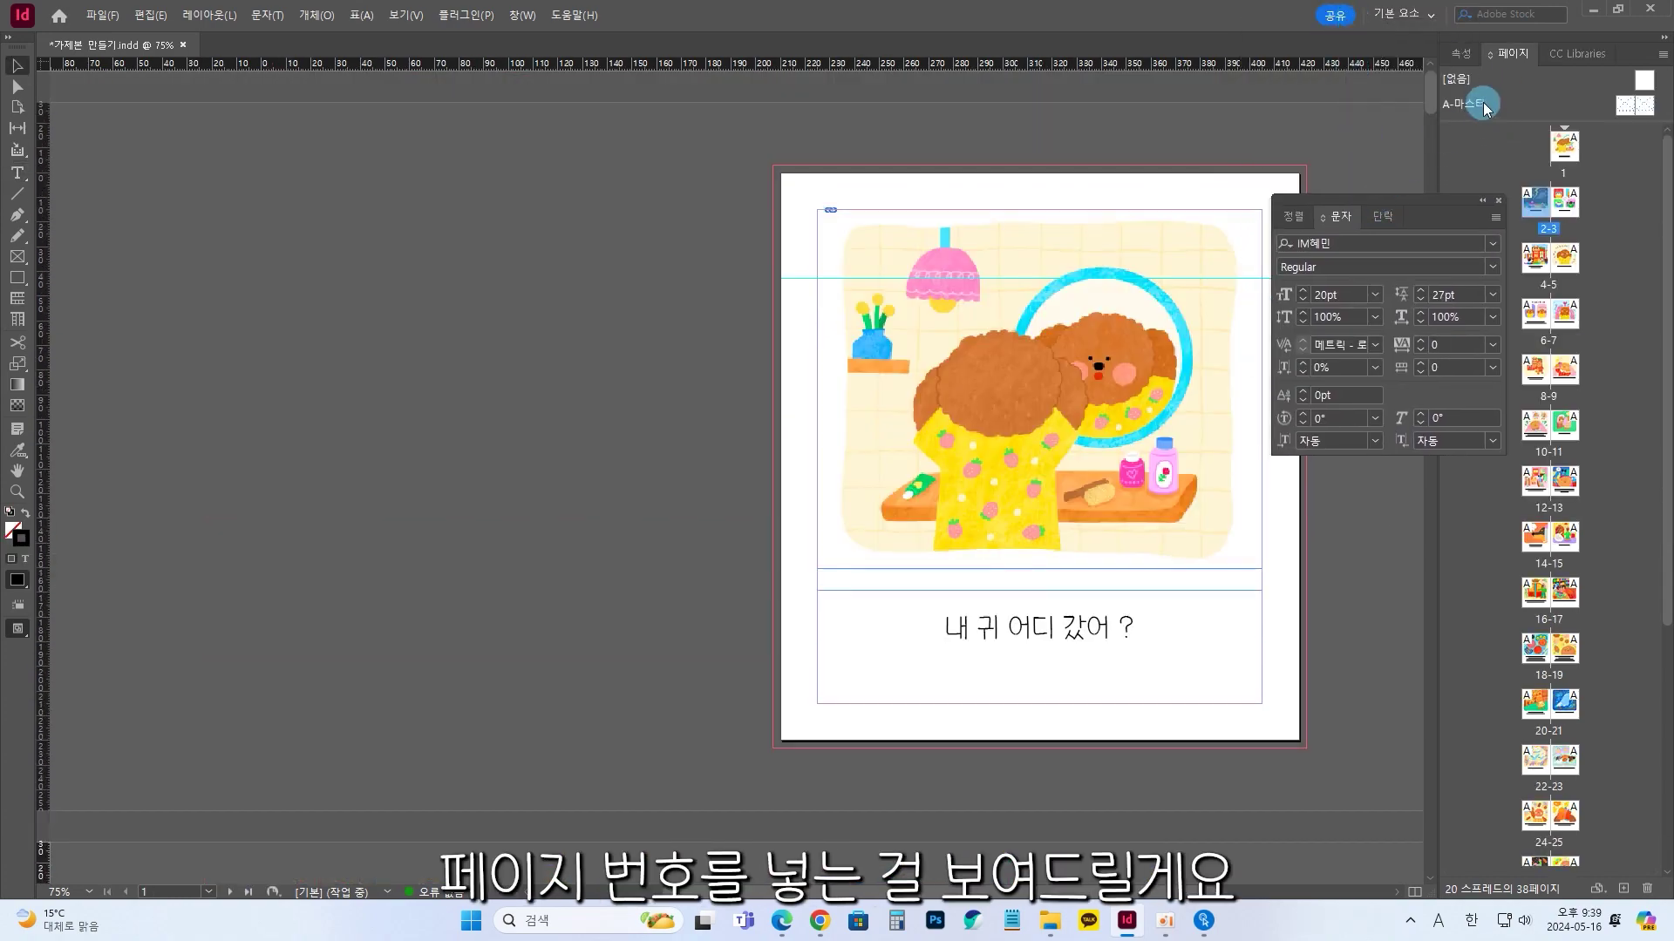
drag(1487, 122, 1483, 187)
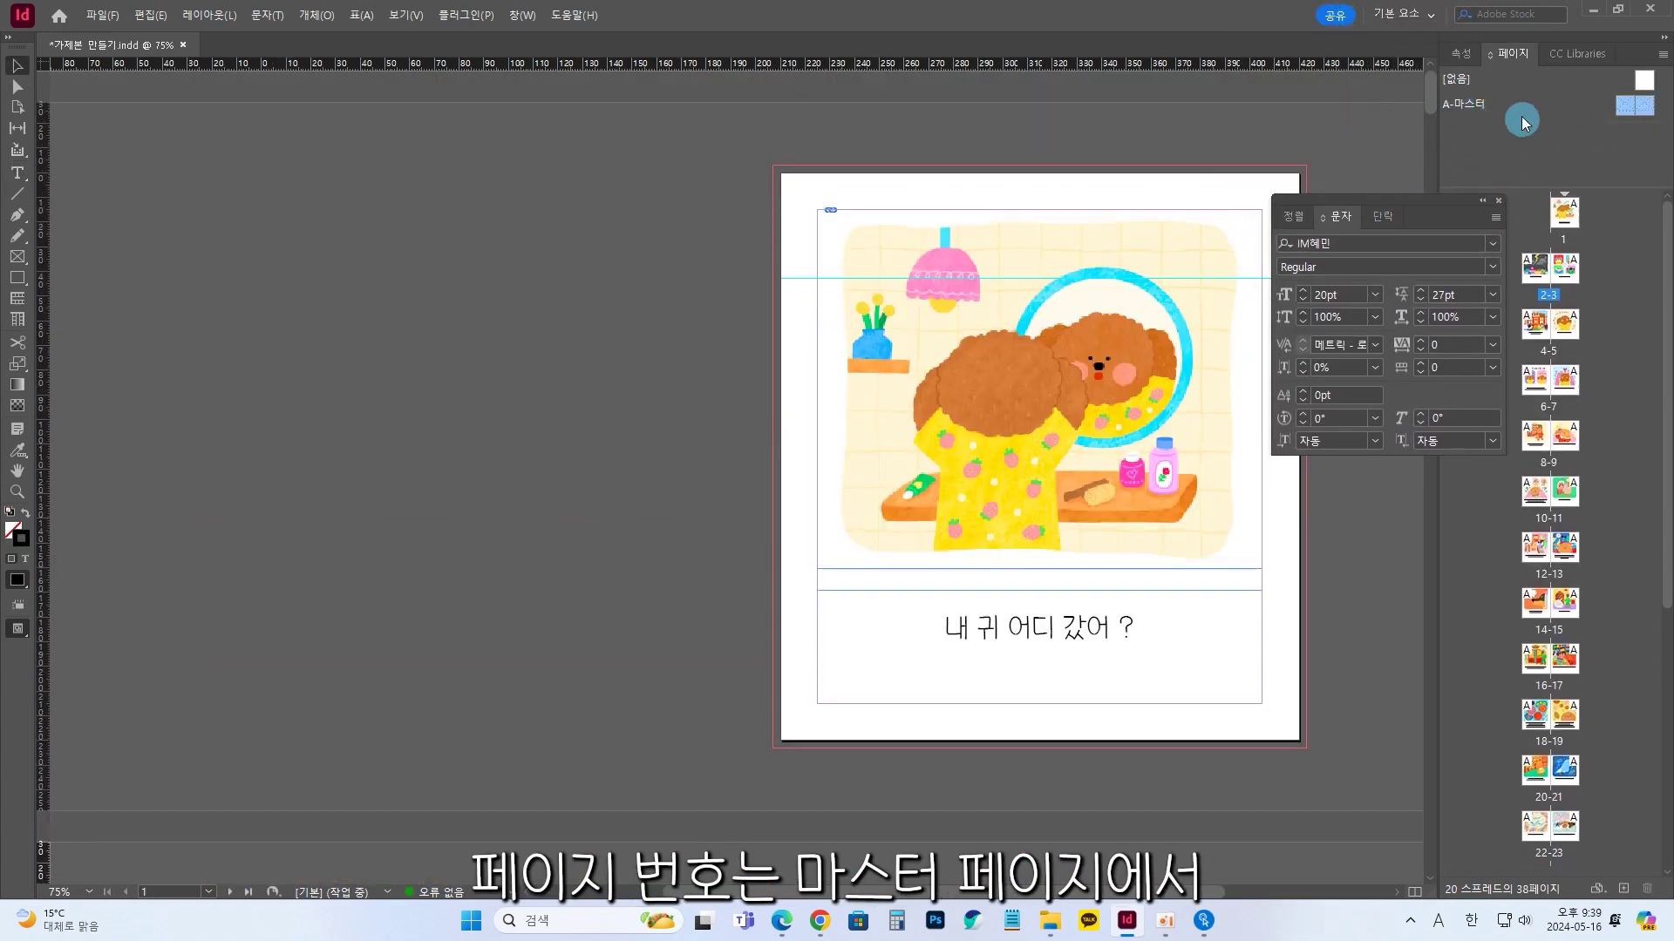
right_click(1508, 141)
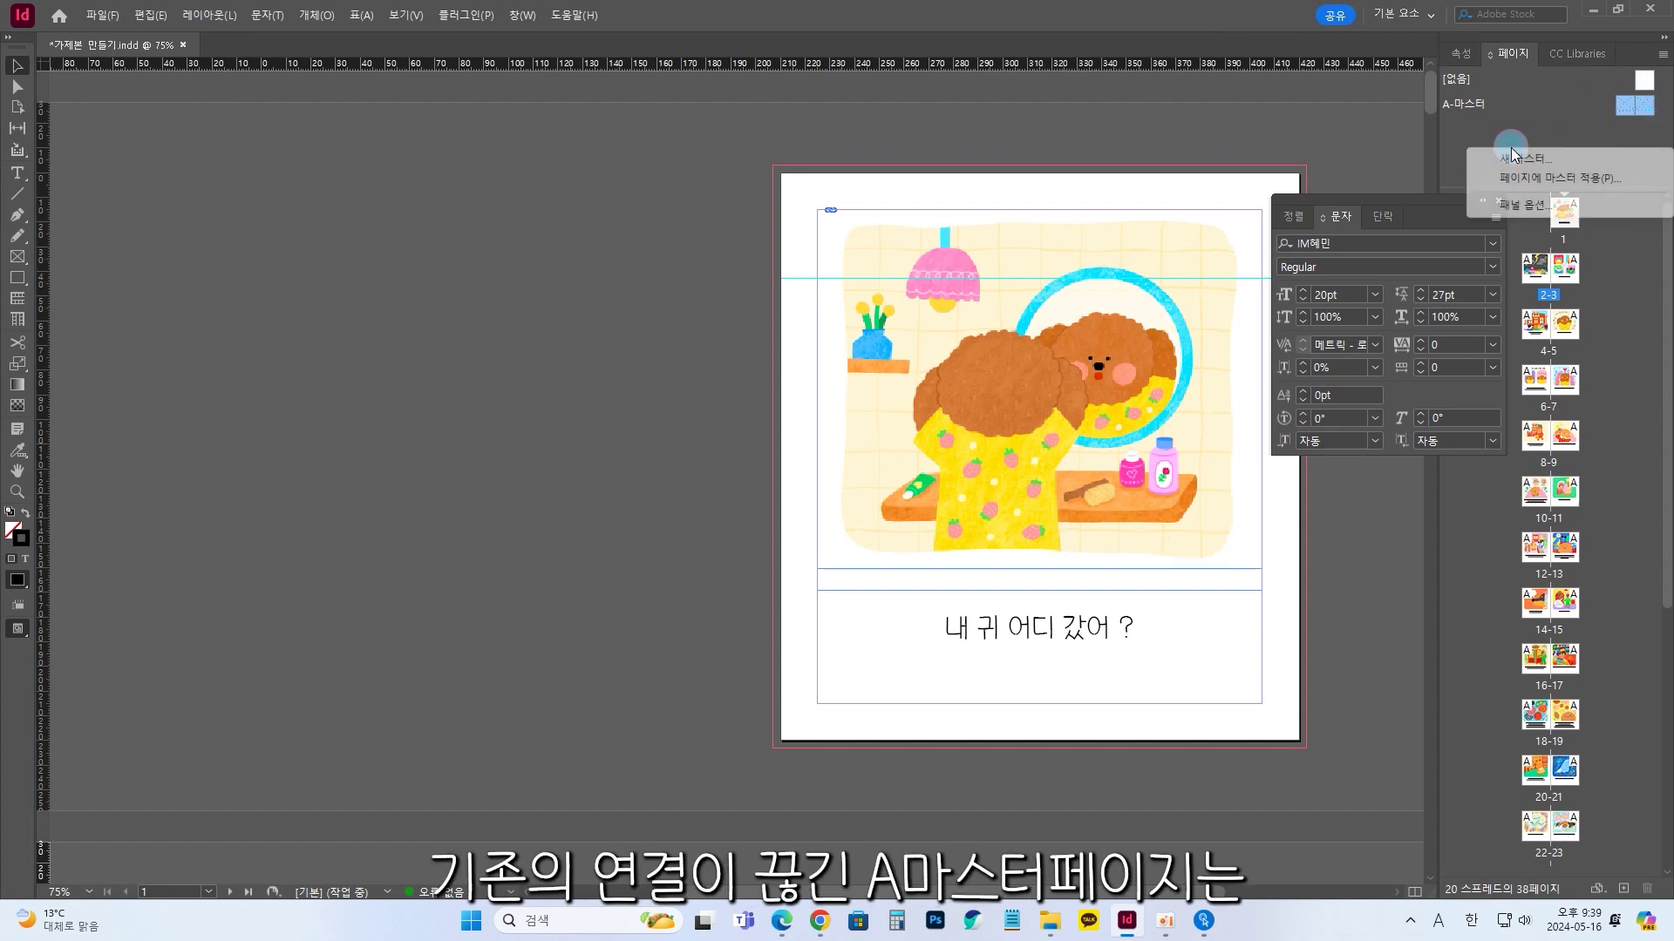
click(1526, 160)
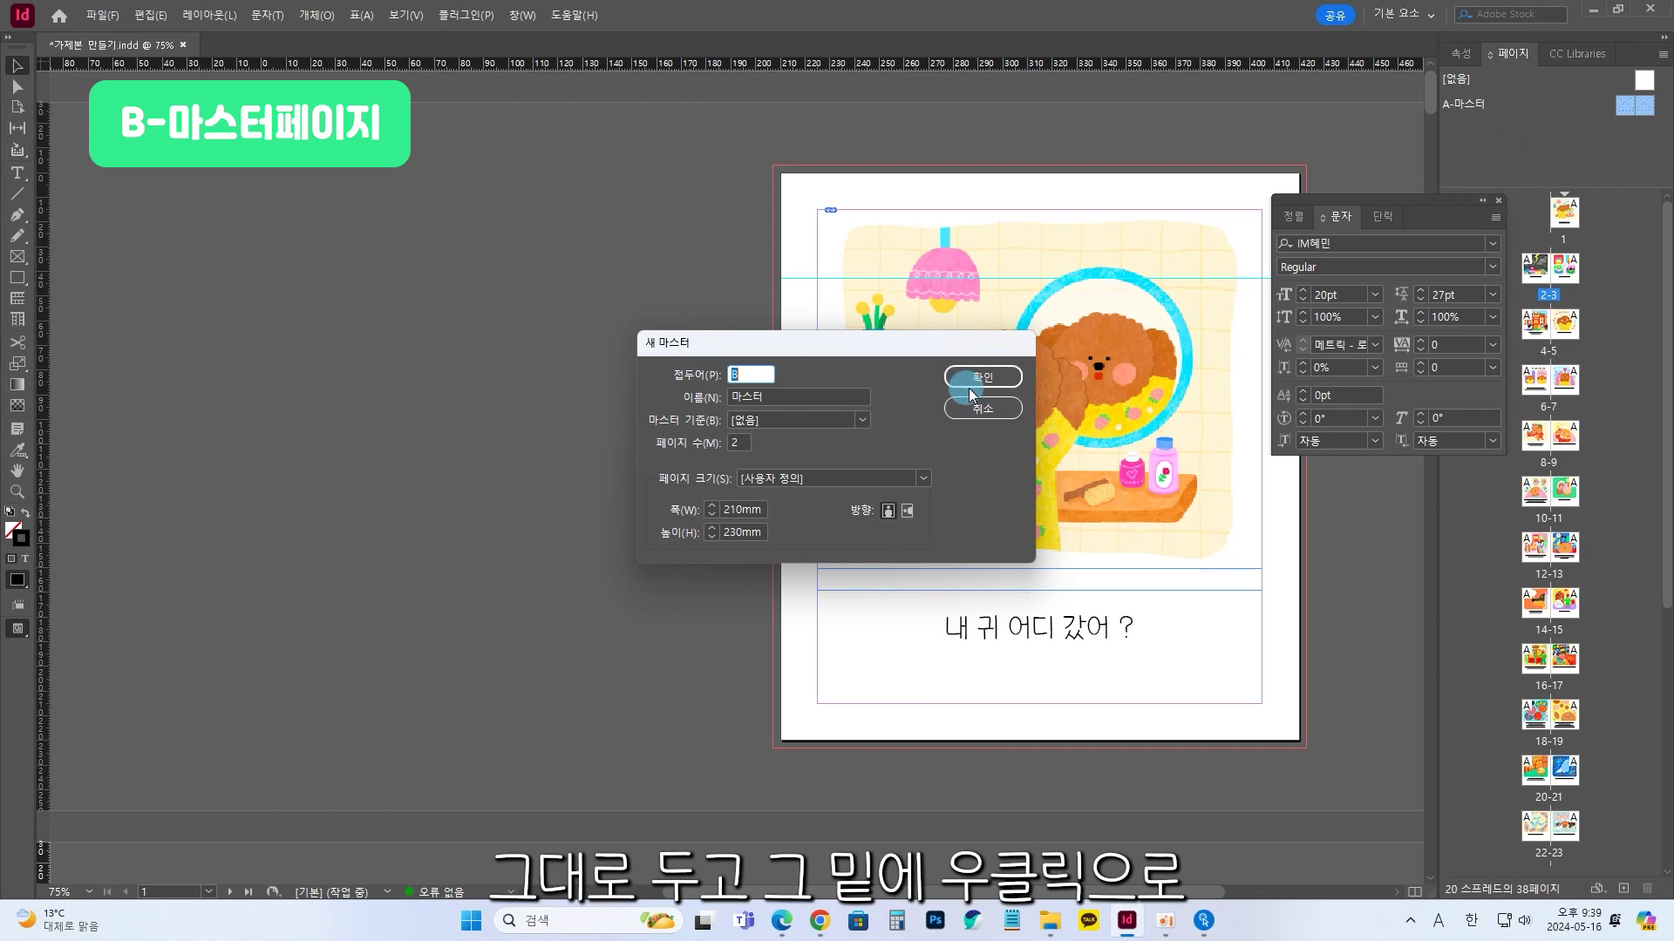
click(962, 389)
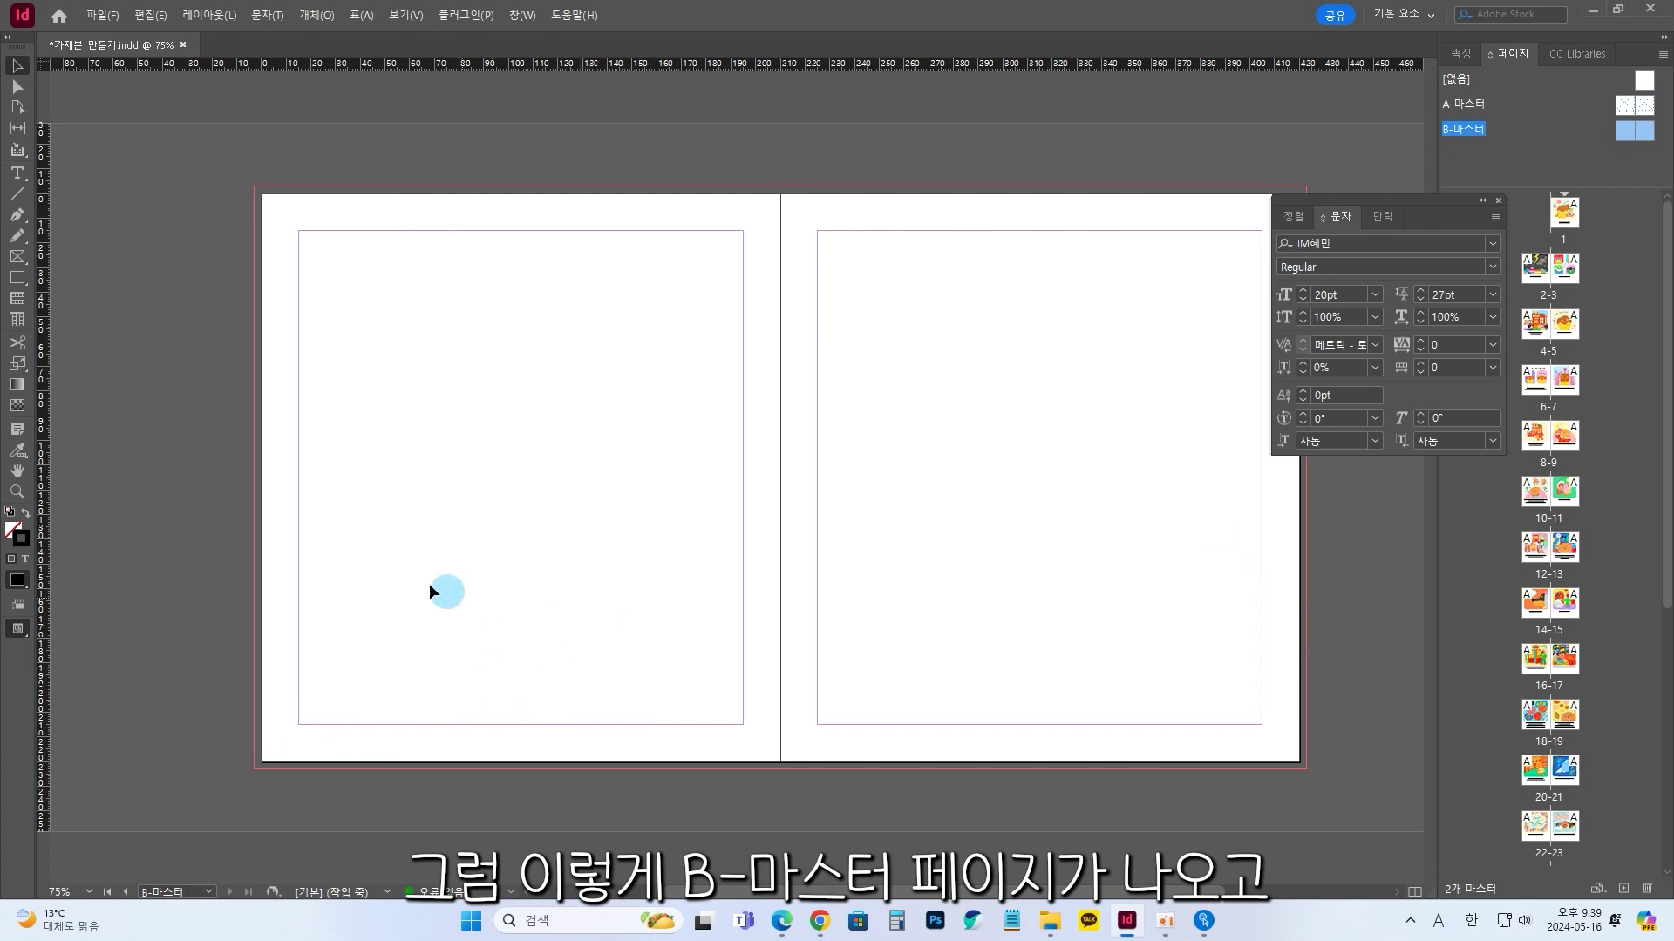
Draw a small text frame with the Type tool near the bottom centre of the B master's left page
click(19, 175)
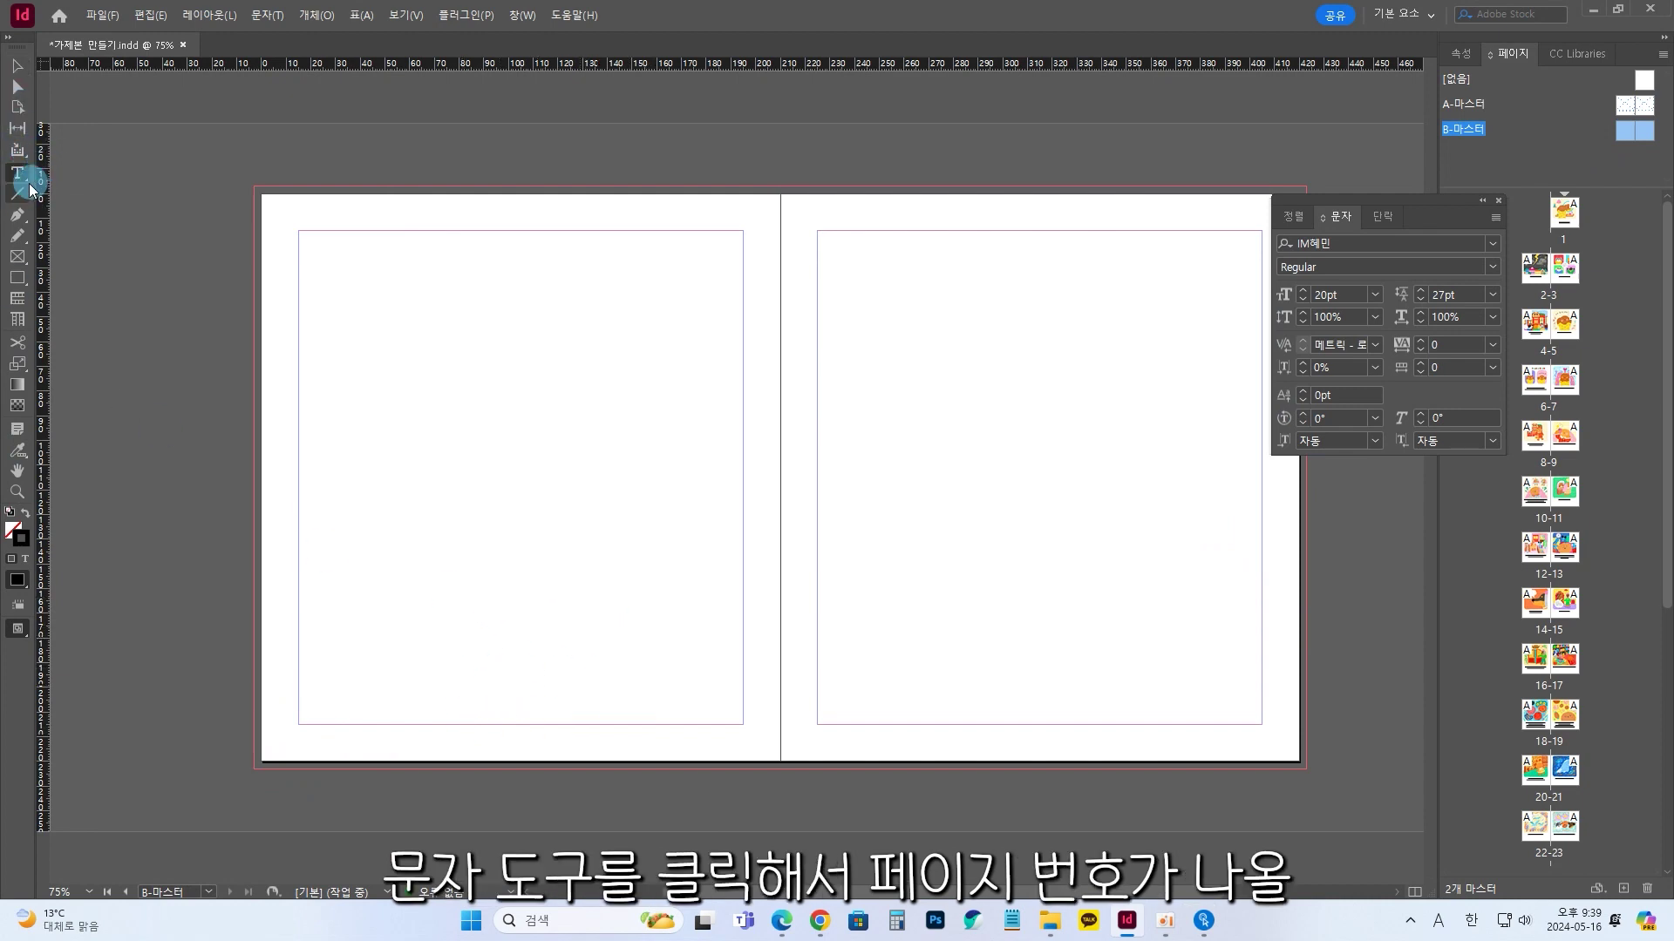
drag(485, 694, 500, 709)
click(16, 66)
click(13, 178)
click(486, 695)
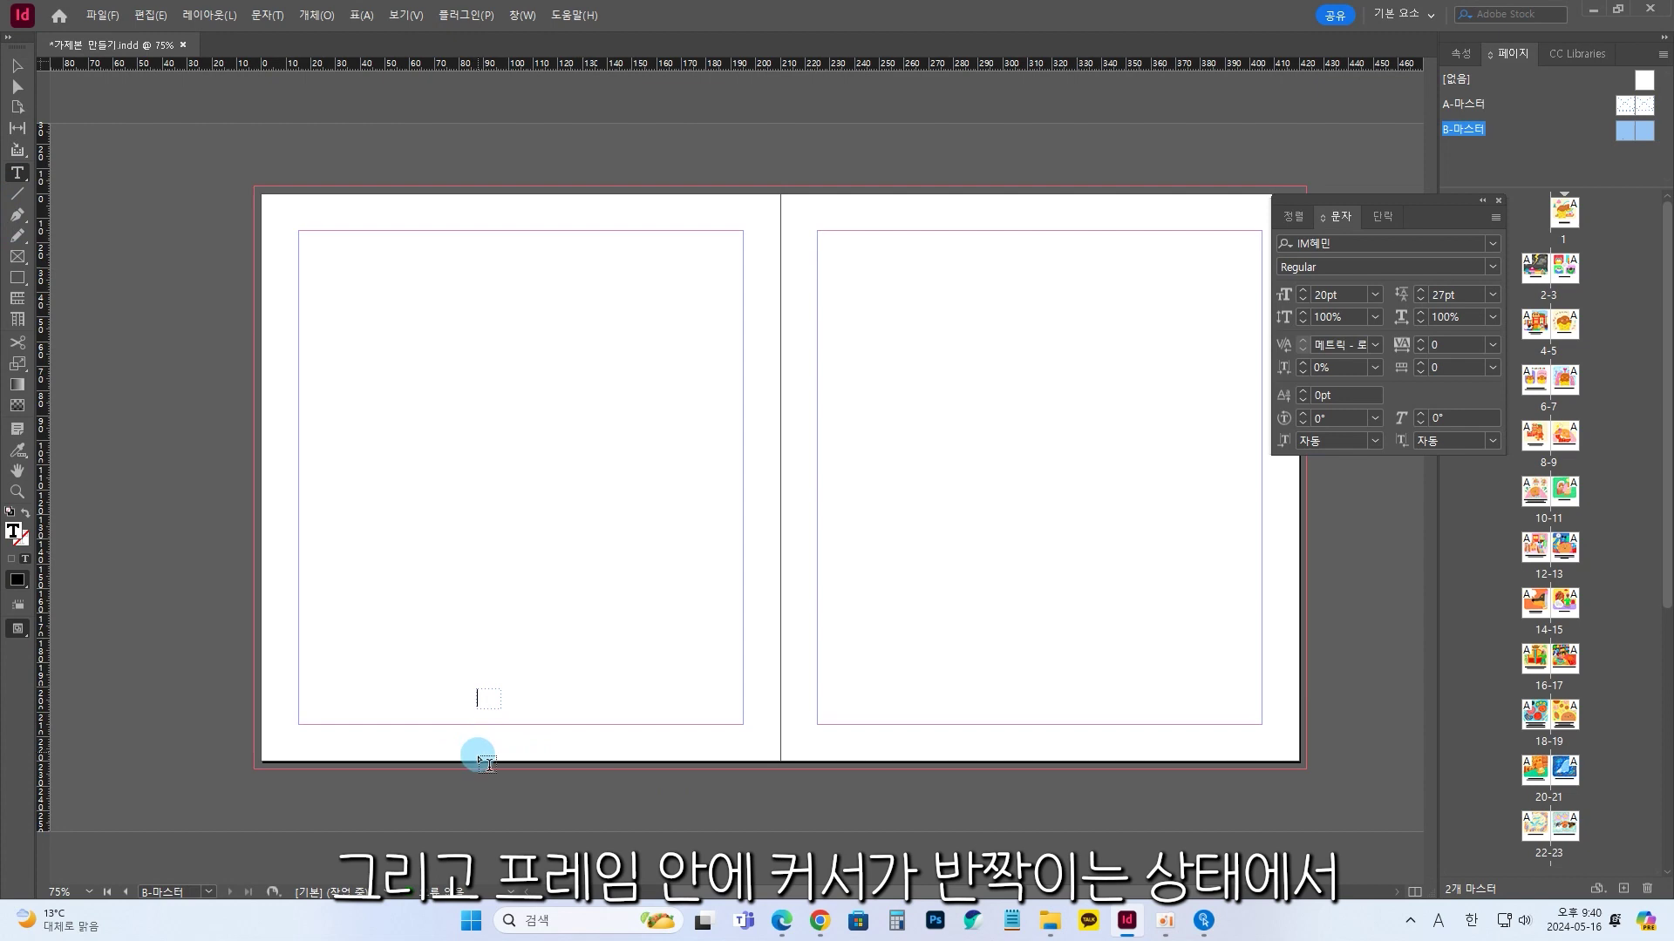
Insert the current page number marker into the small text frame on the B master
right_click(491, 699)
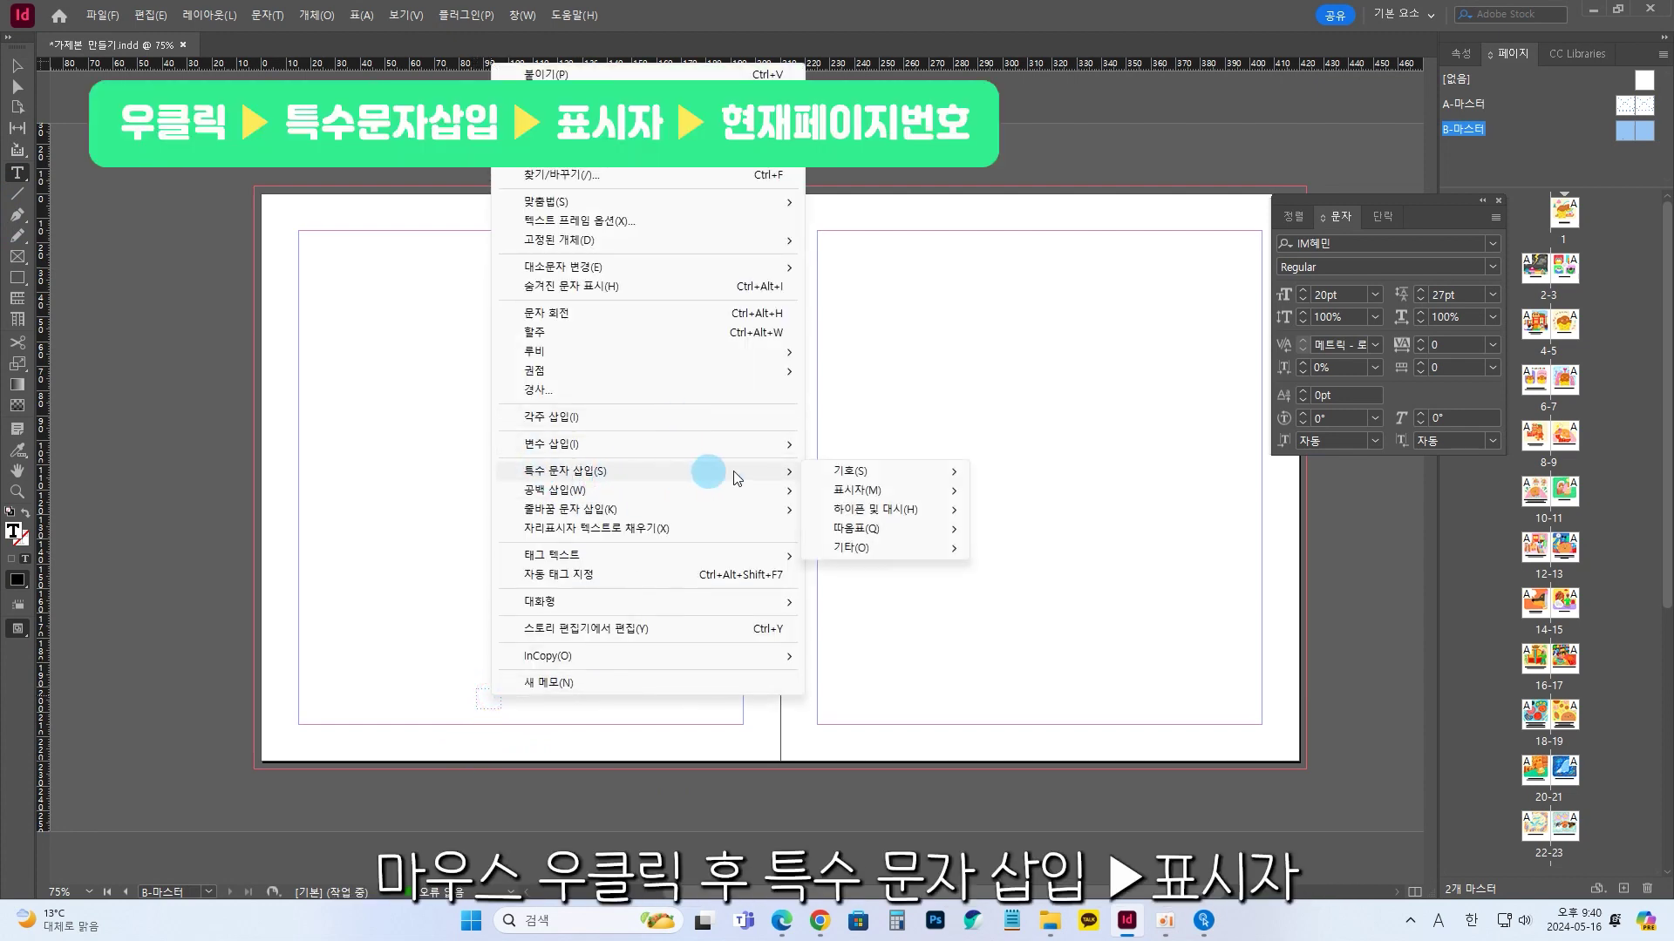
mouse_move(893, 492)
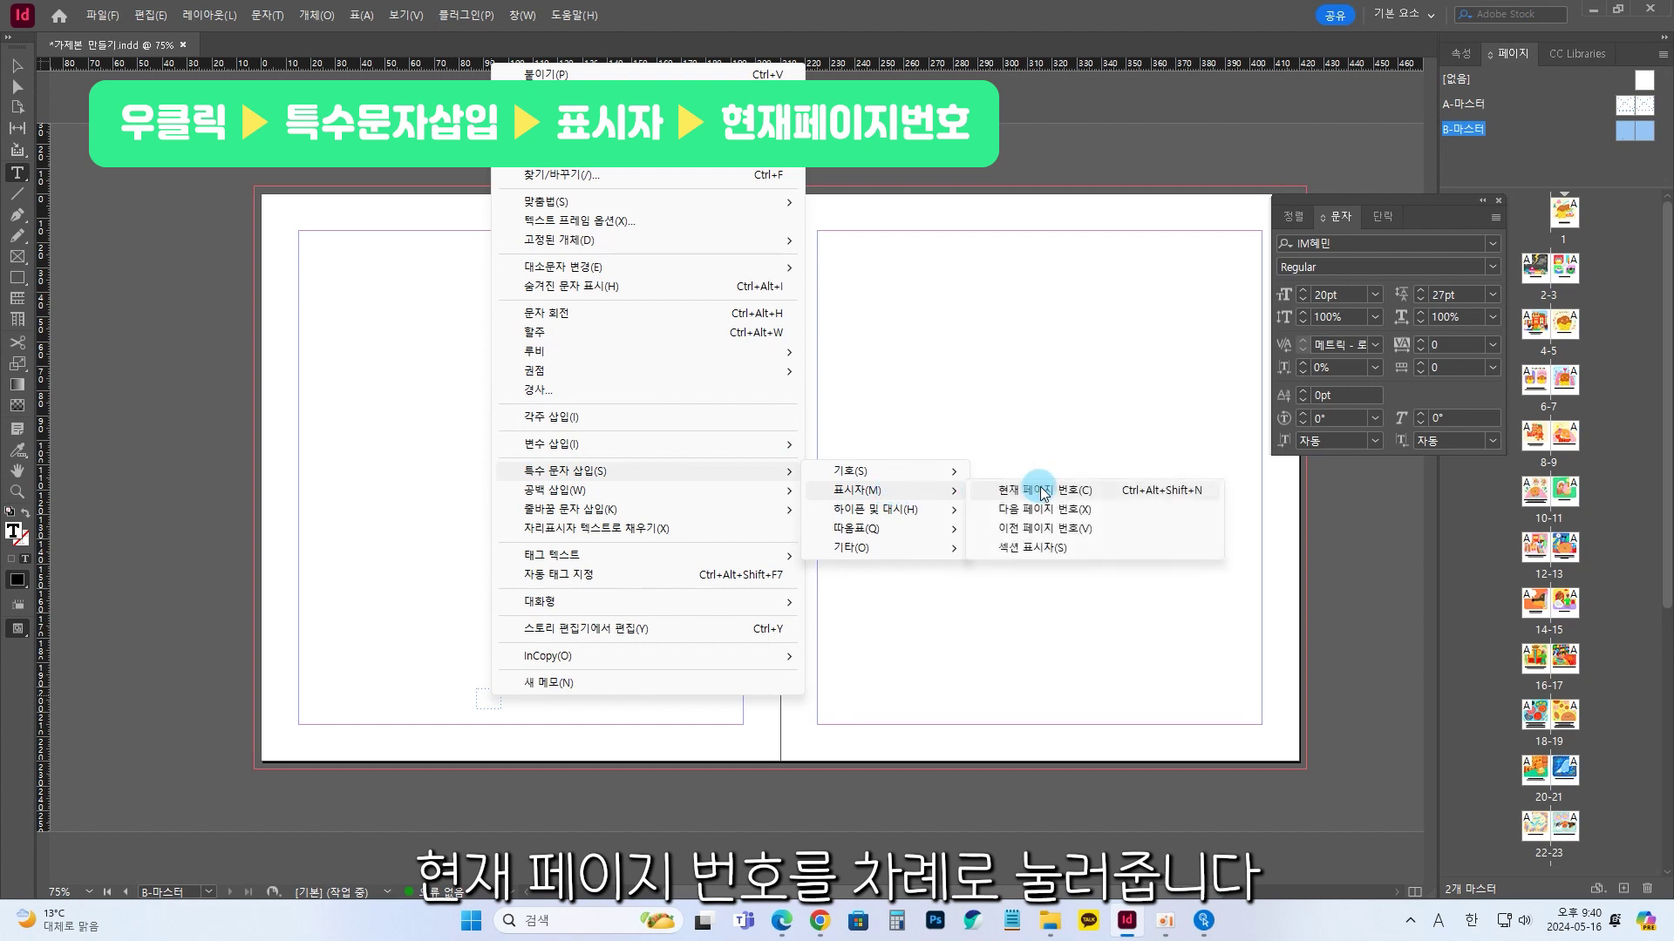
click(1129, 493)
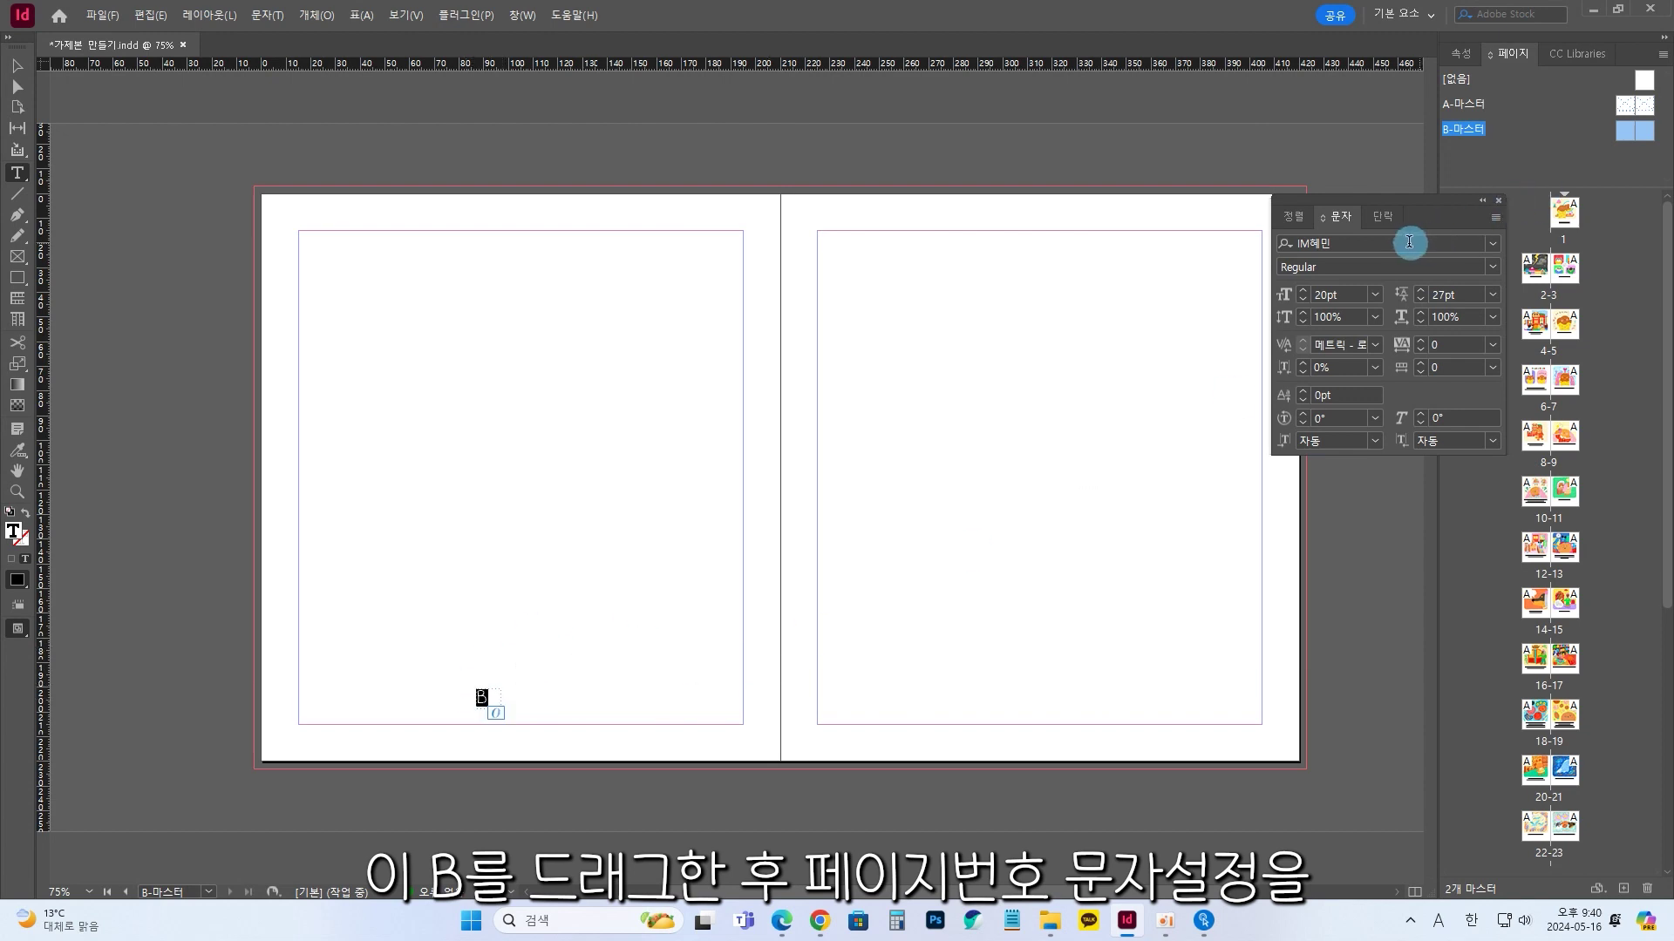
Set the page number marker's font size to 10 pt and centre its paragraph
drag(1344, 303, 1261, 294)
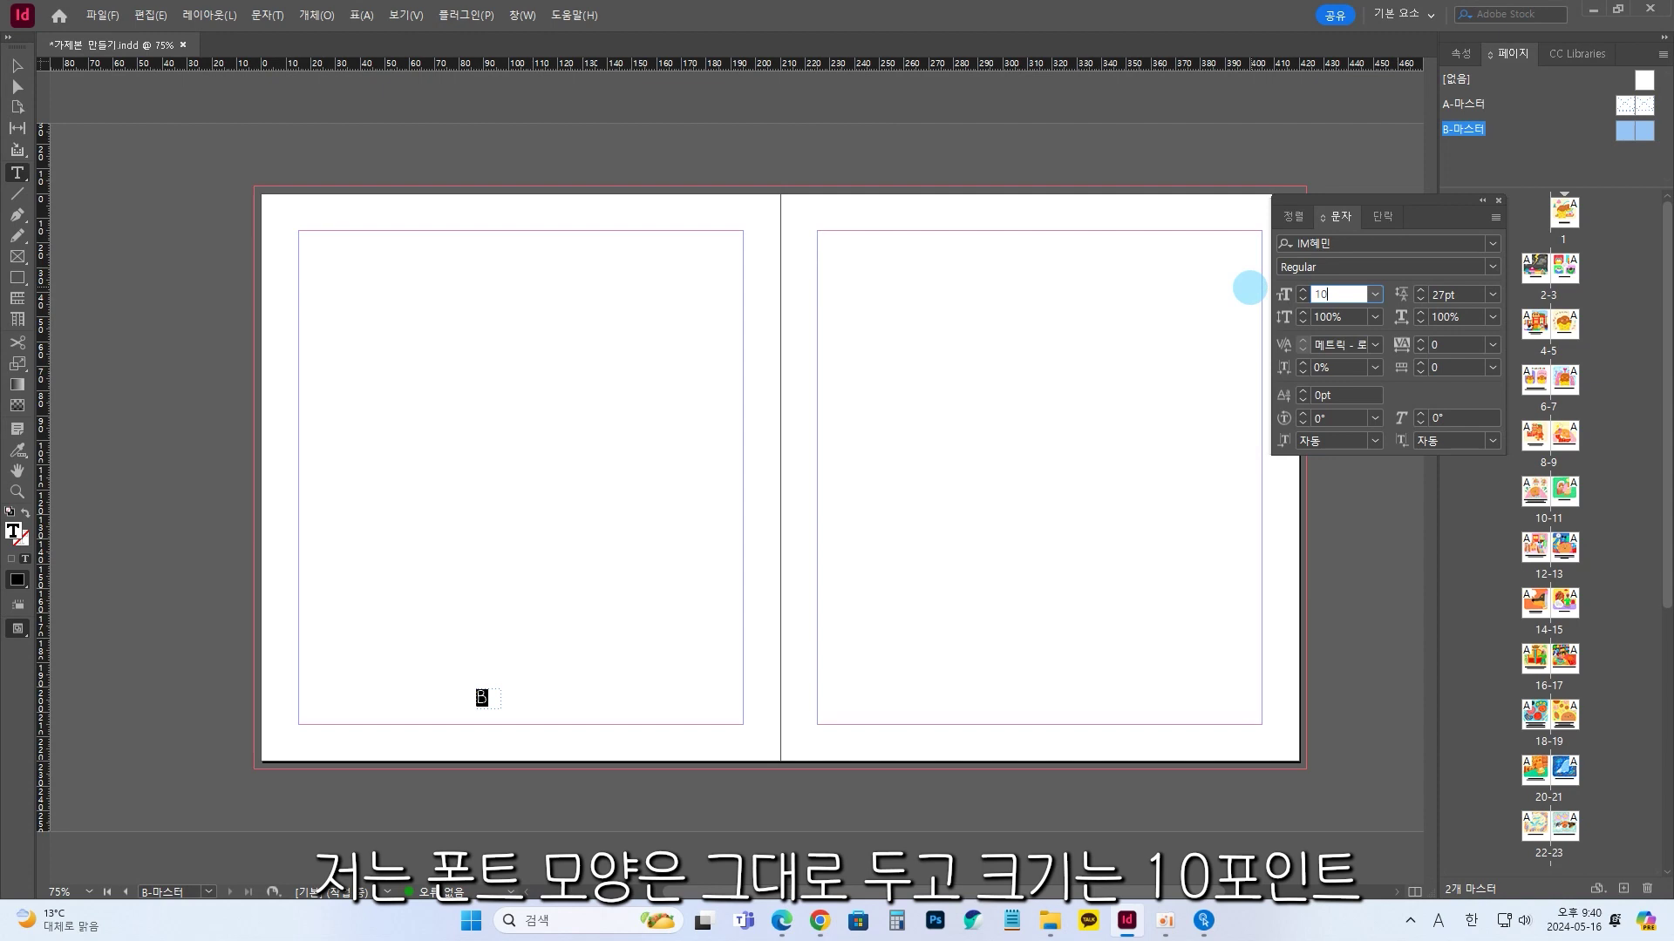
text(10)
key(Return)
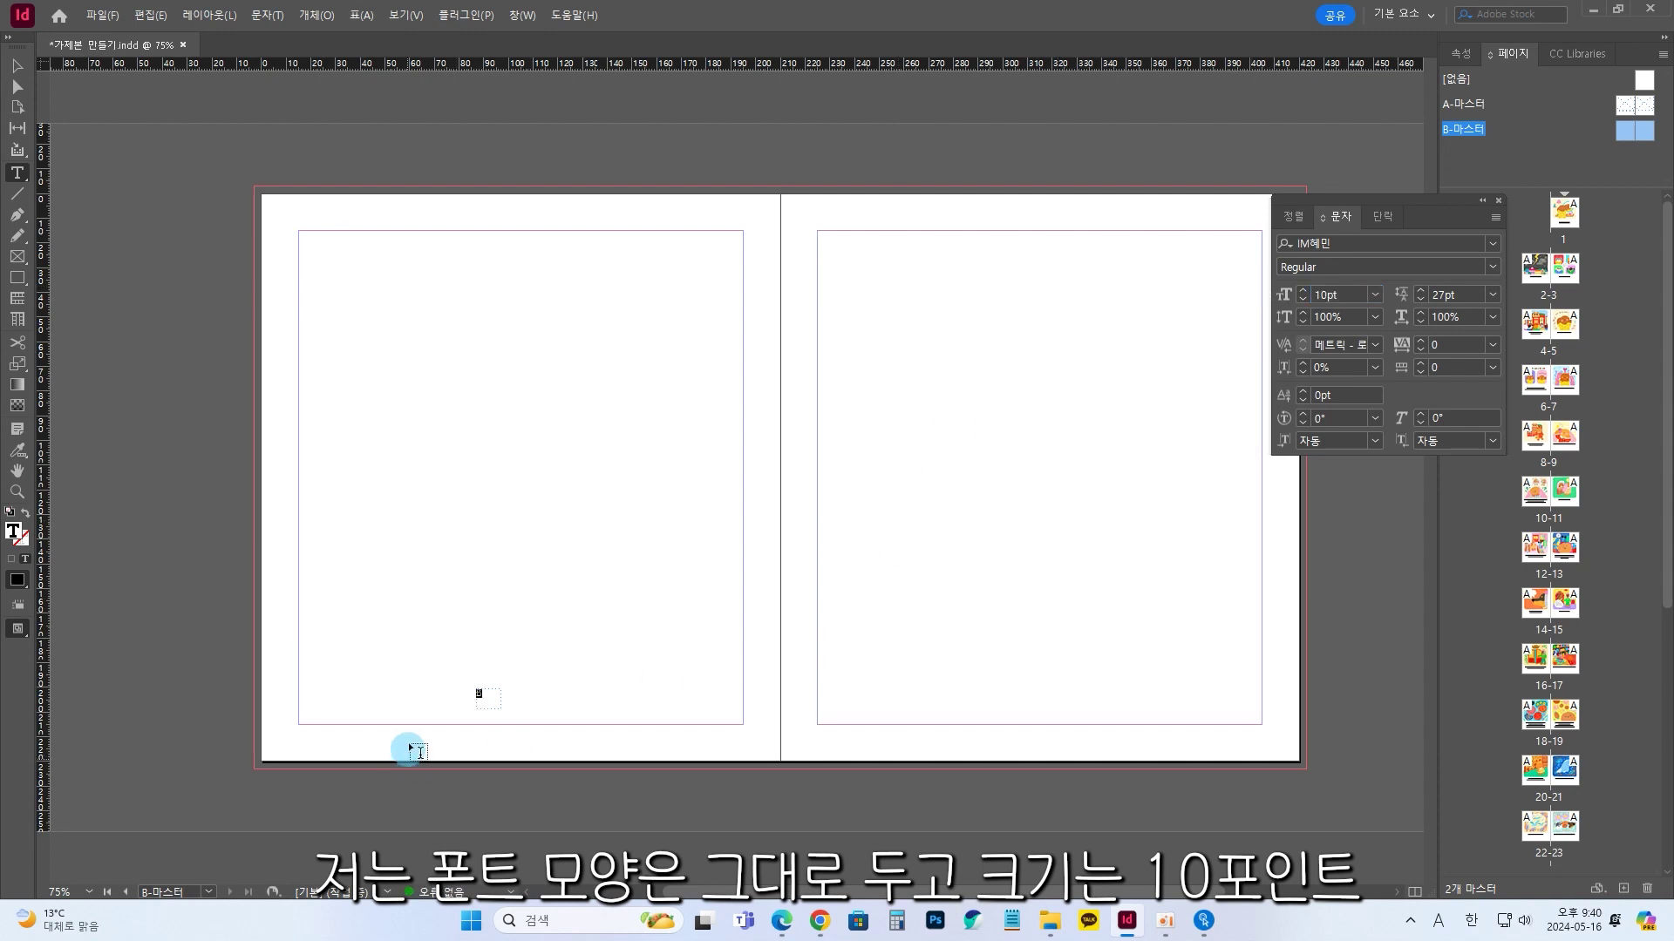
key(ctrl+2)
click(1384, 217)
click(1315, 251)
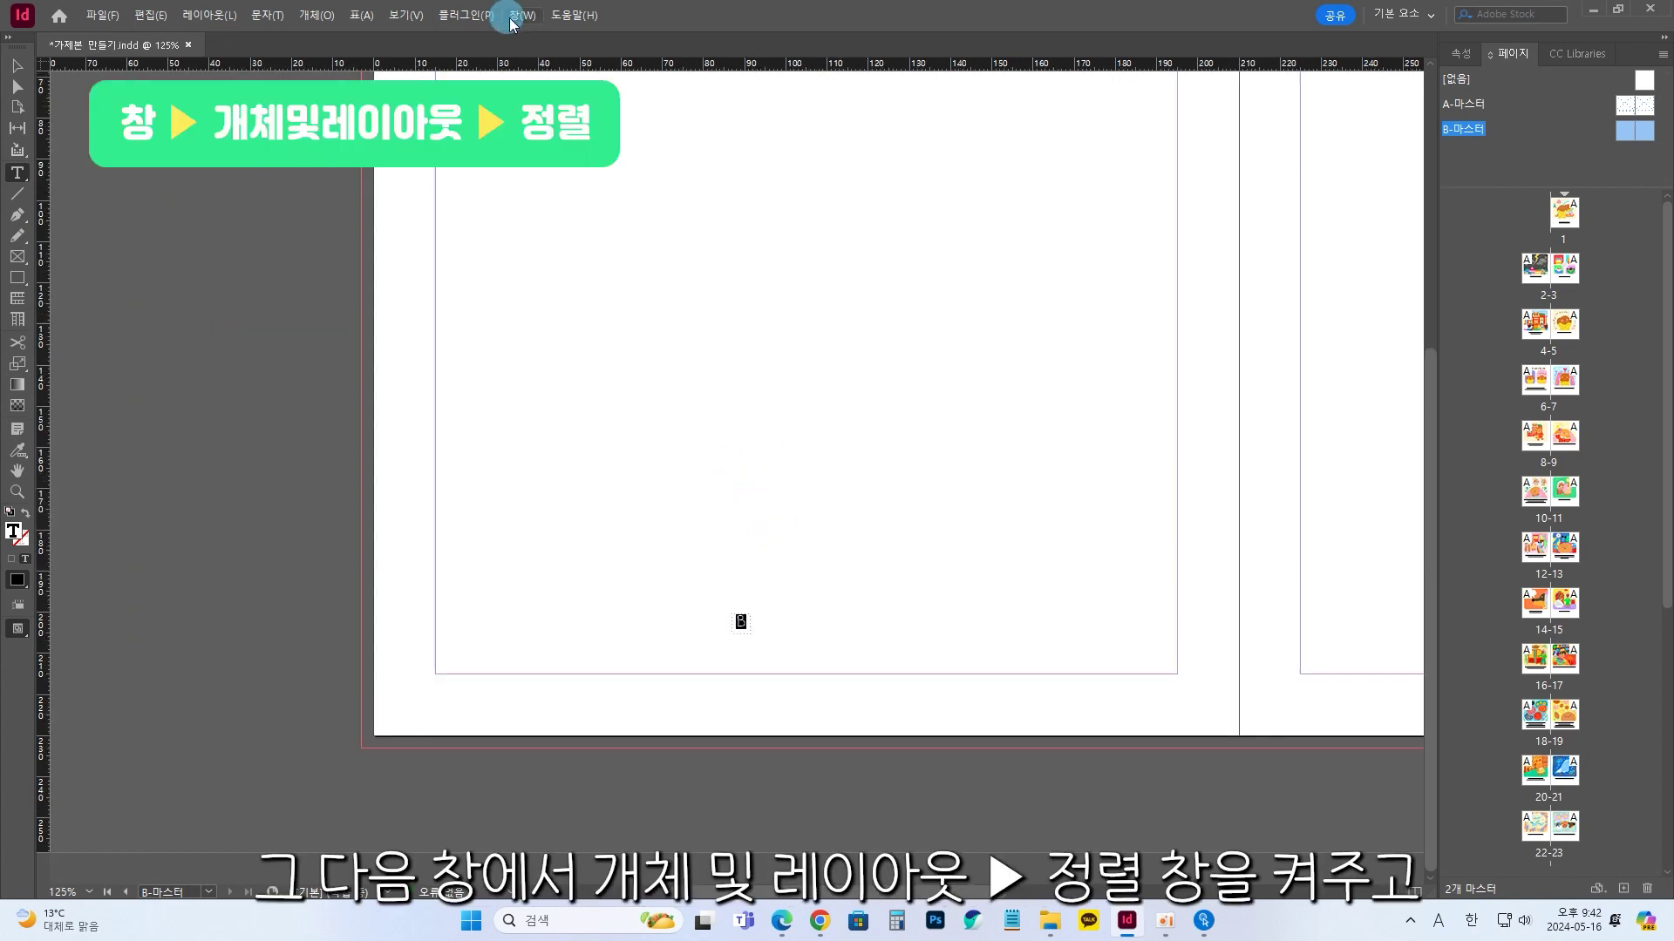
Centre the page number frame horizontally to the margins on the B master's left page and lower it onto the bottom margin line
click(511, 21)
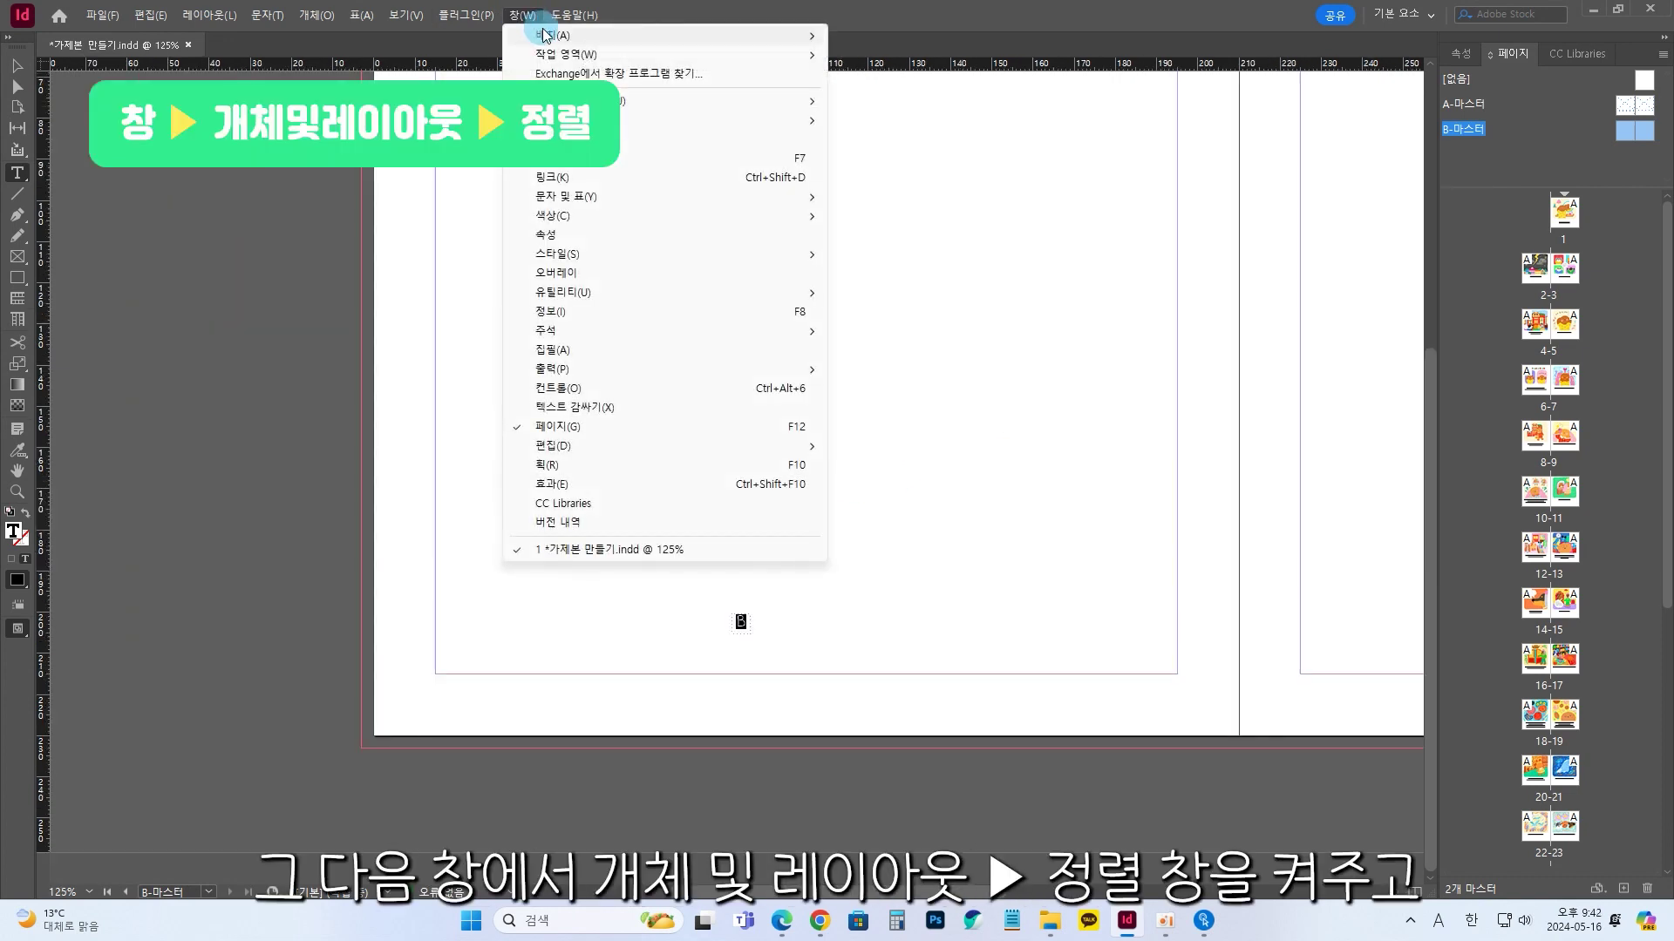
mouse_move(741, 101)
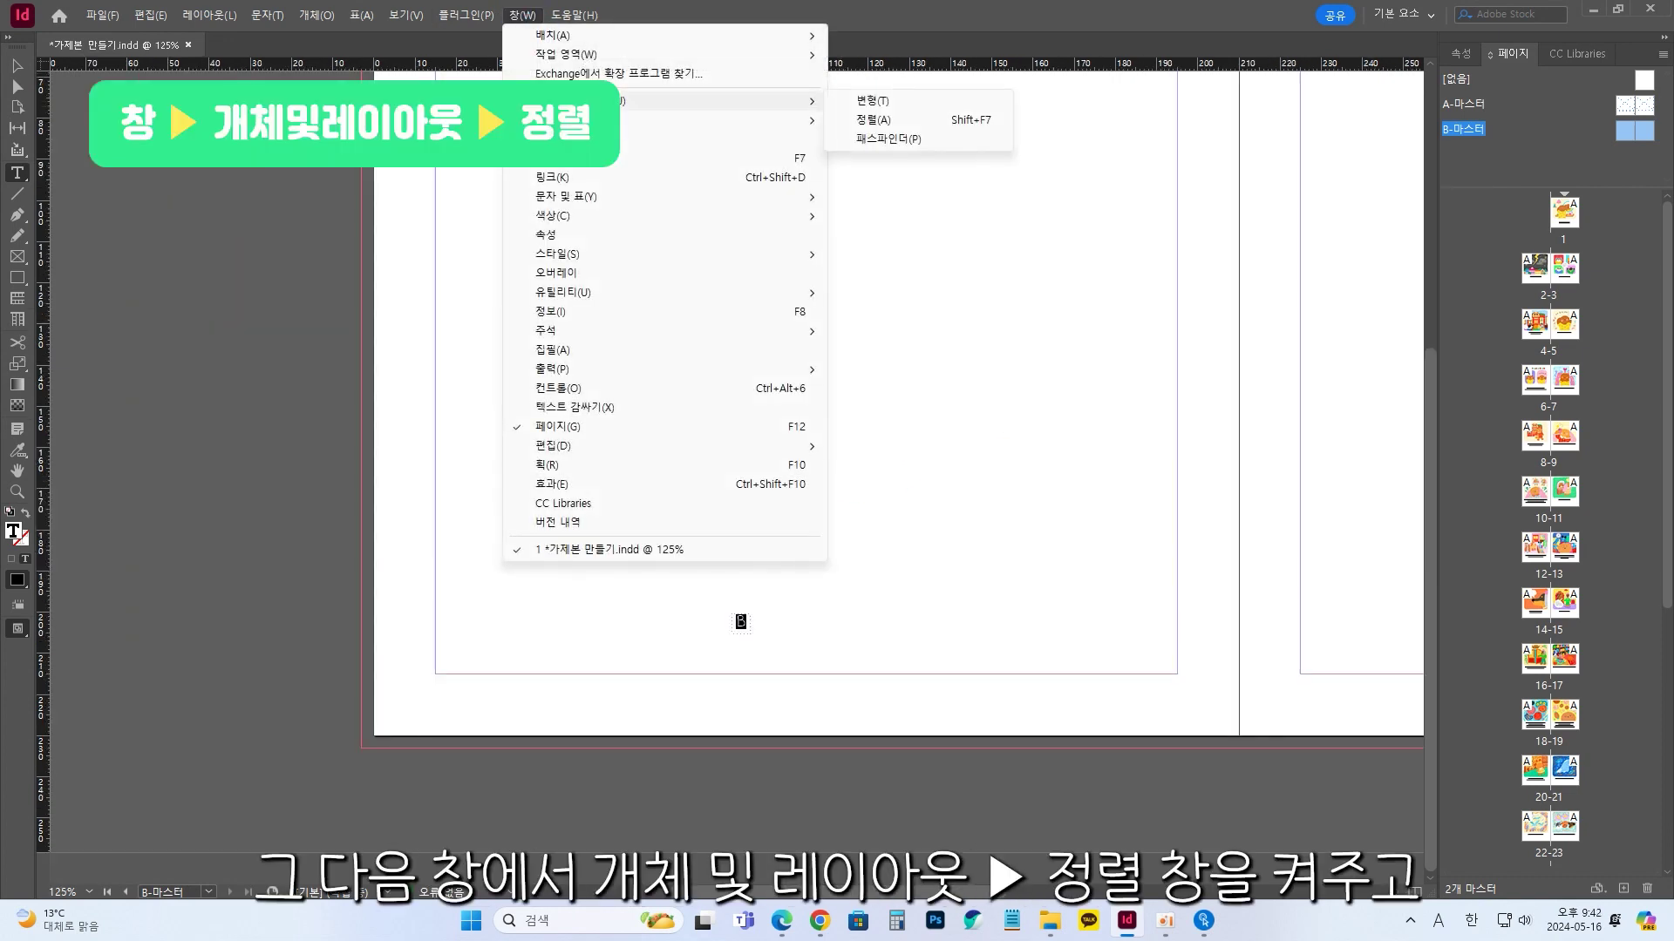
click(889, 119)
key(Escape)
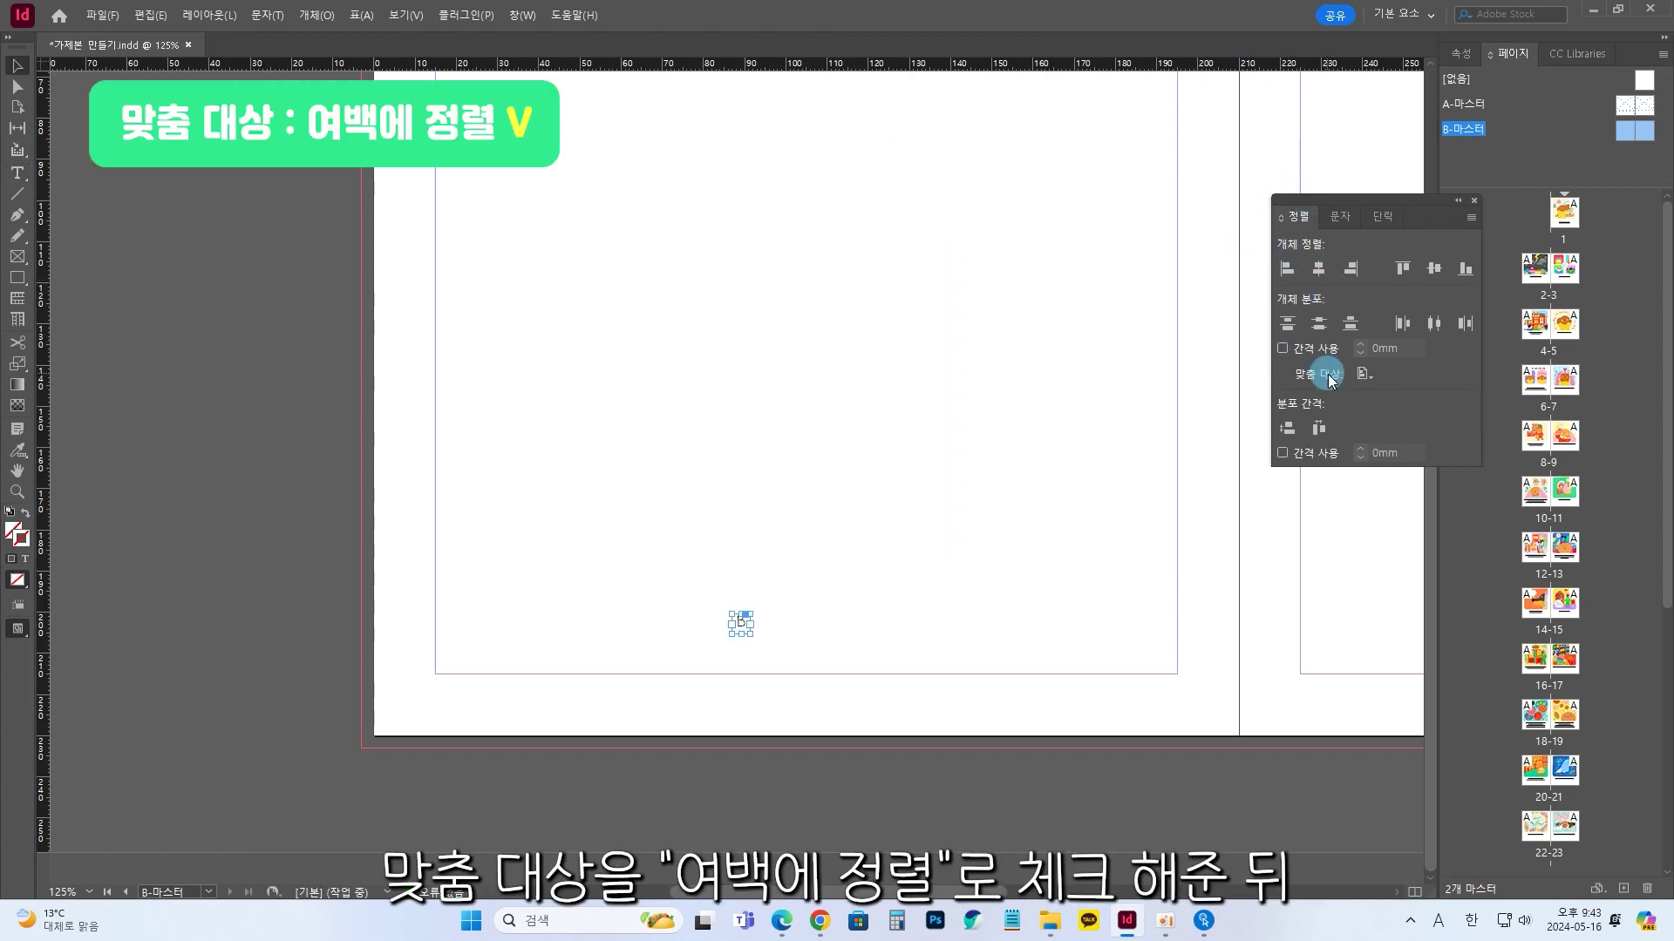
click(1371, 376)
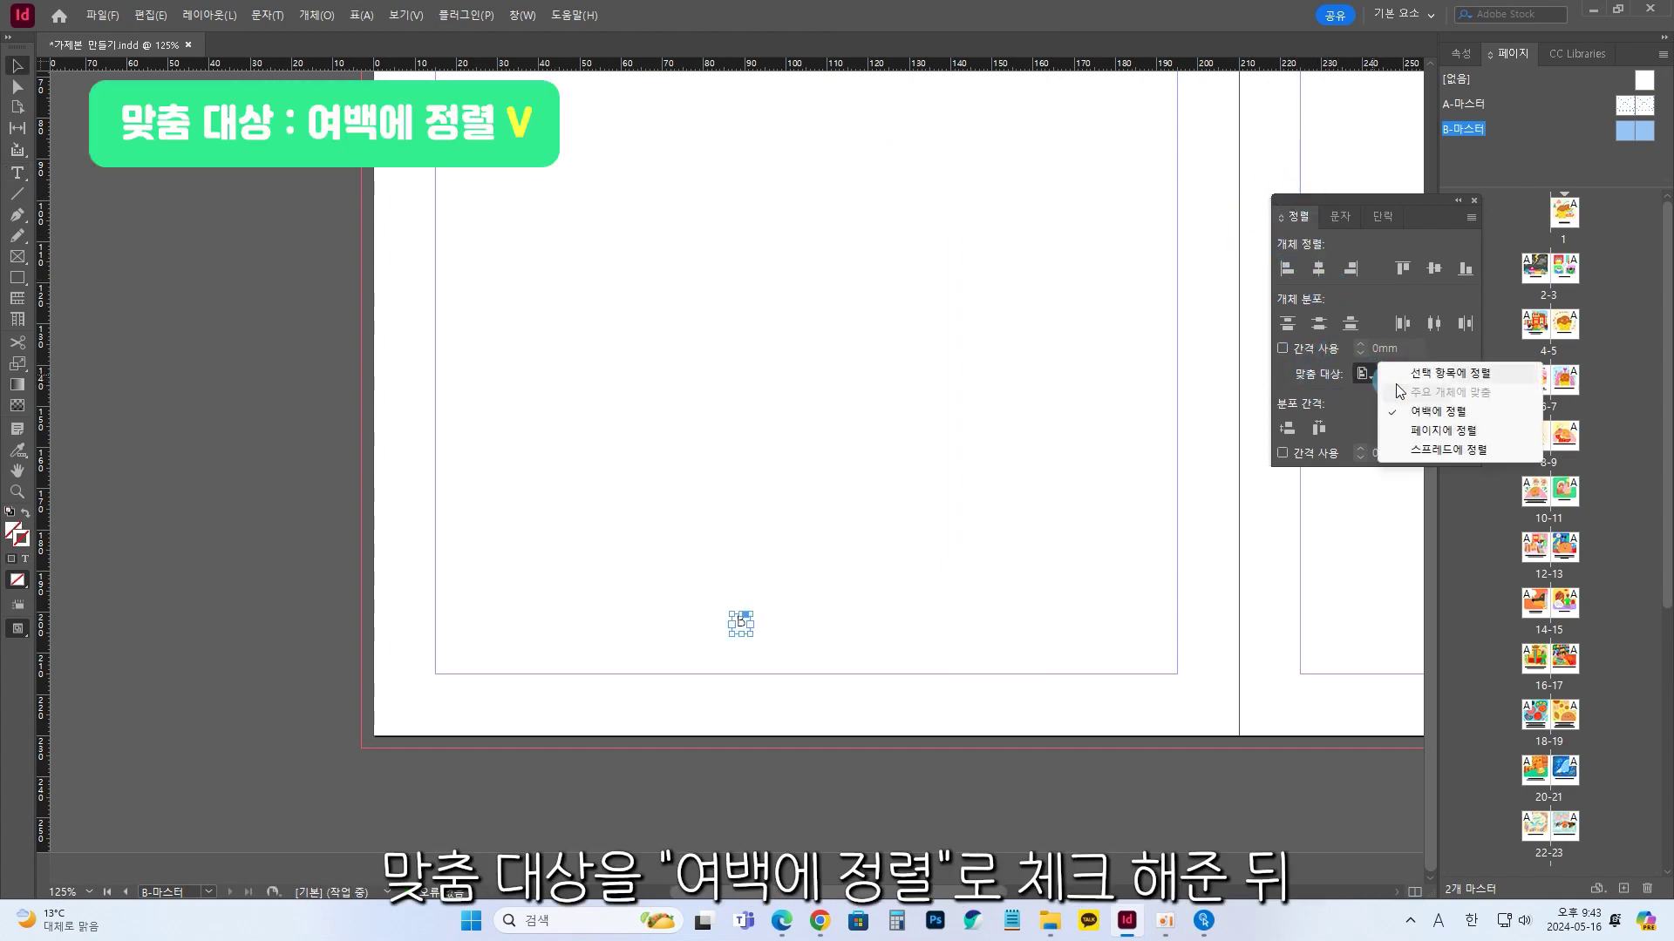
click(1447, 415)
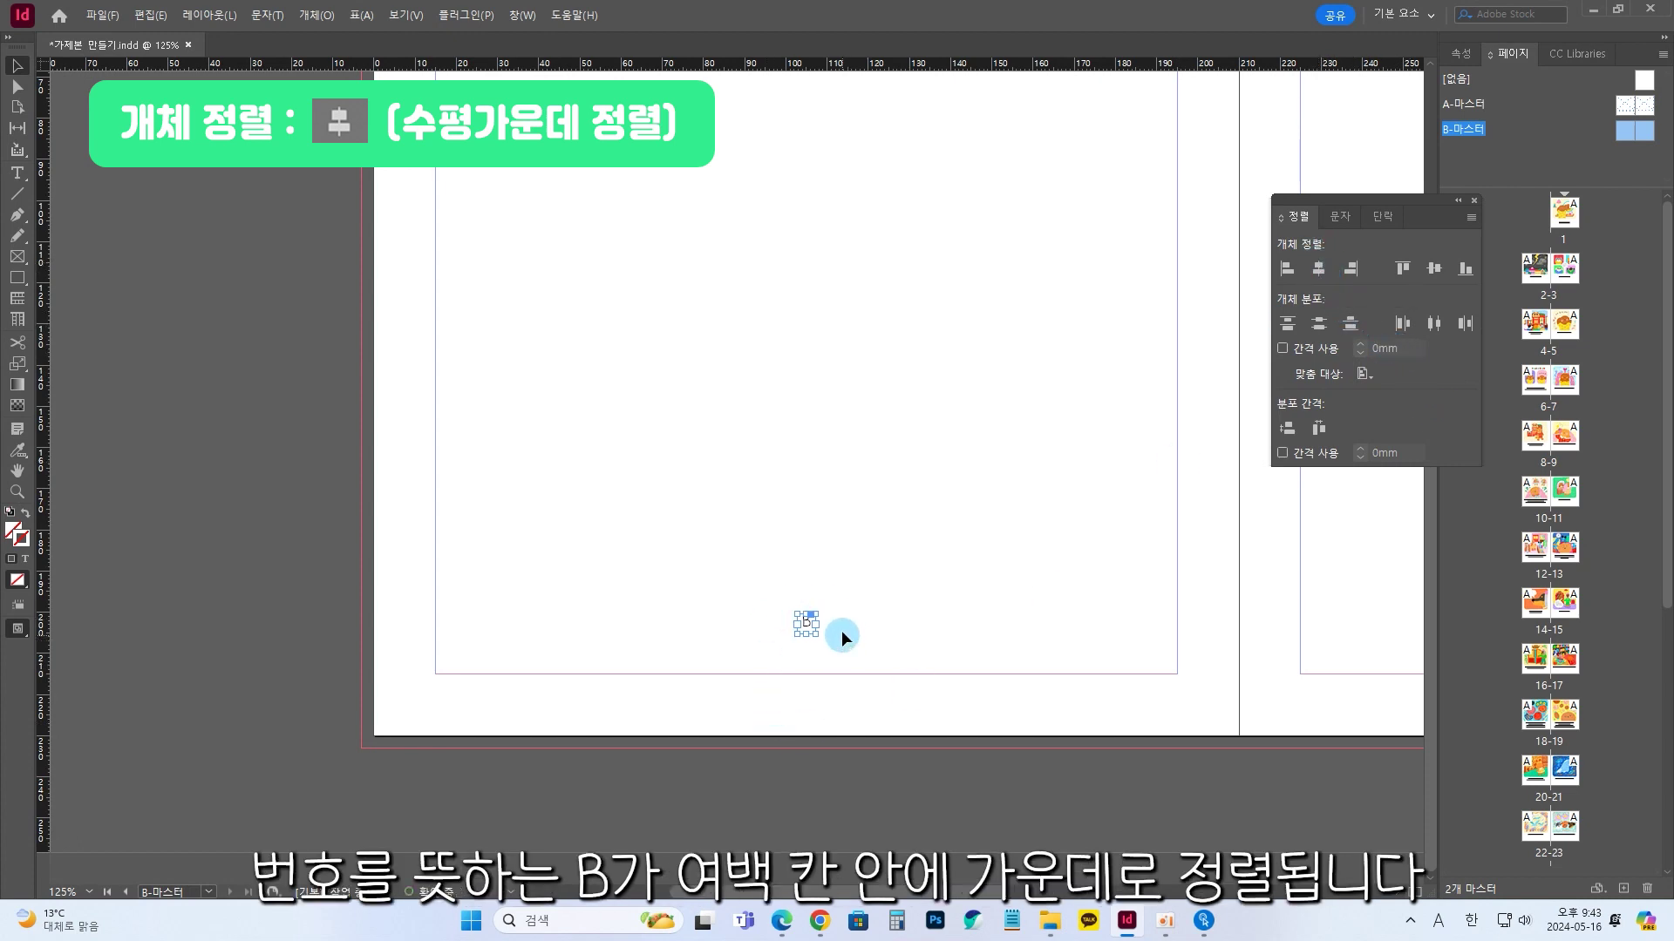
drag(736, 624, 738, 665)
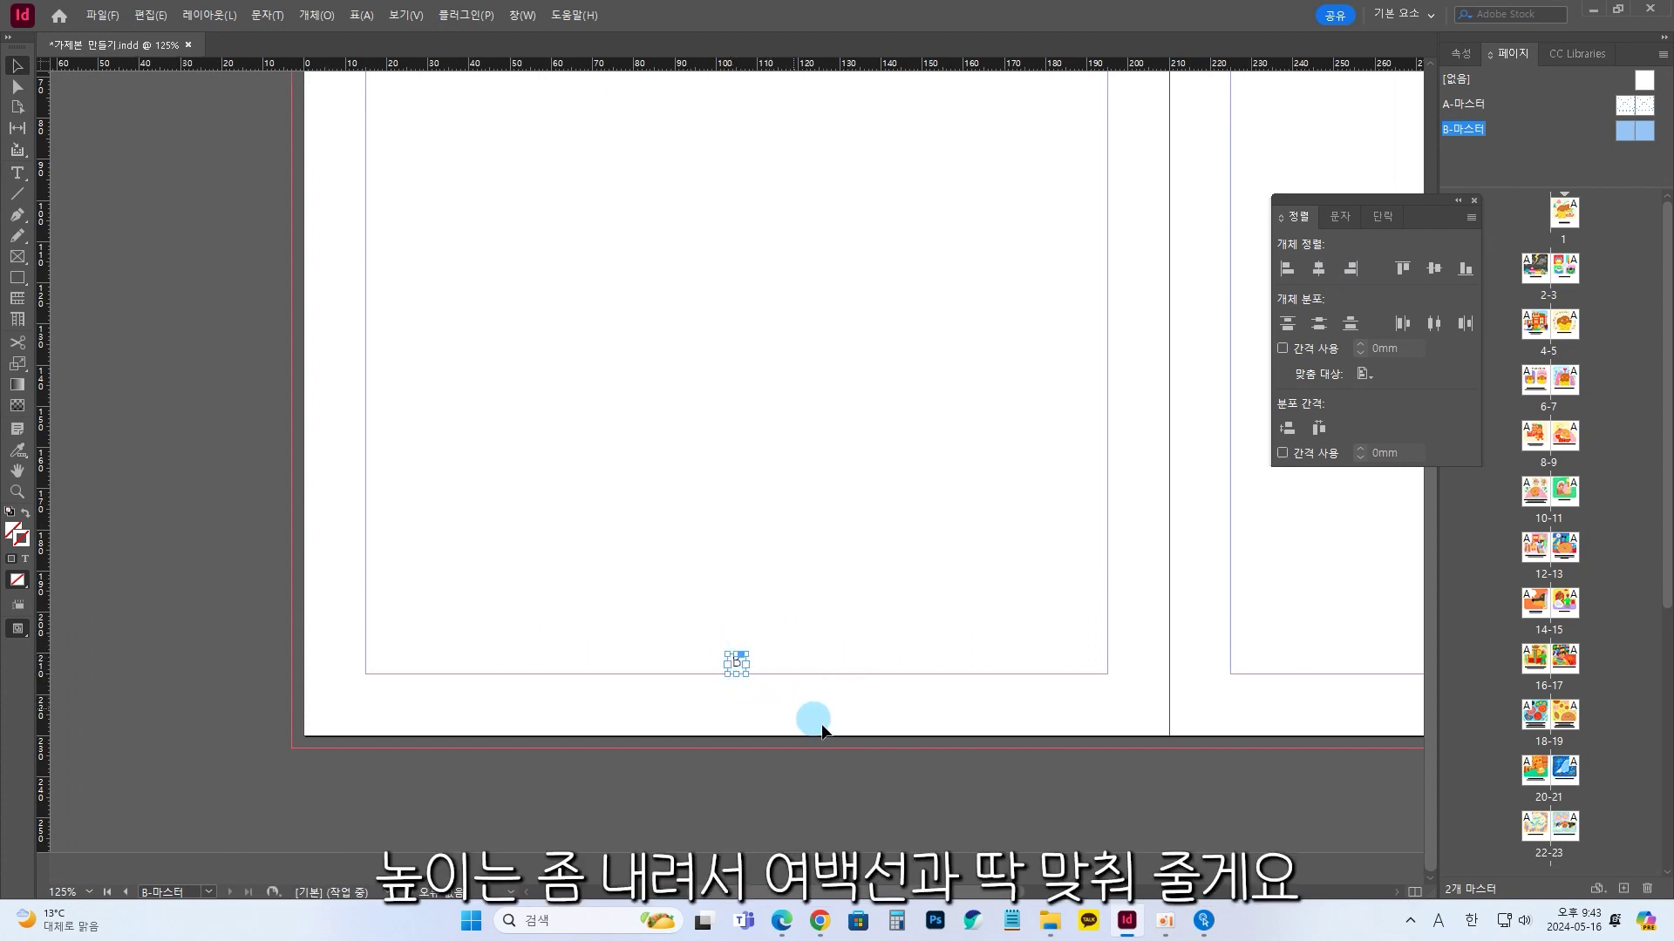
Copy the page number frame to the B master's right page, centred horizontally between the margins and resting on the bottom margin line
scroll(1347, 563, right, 10)
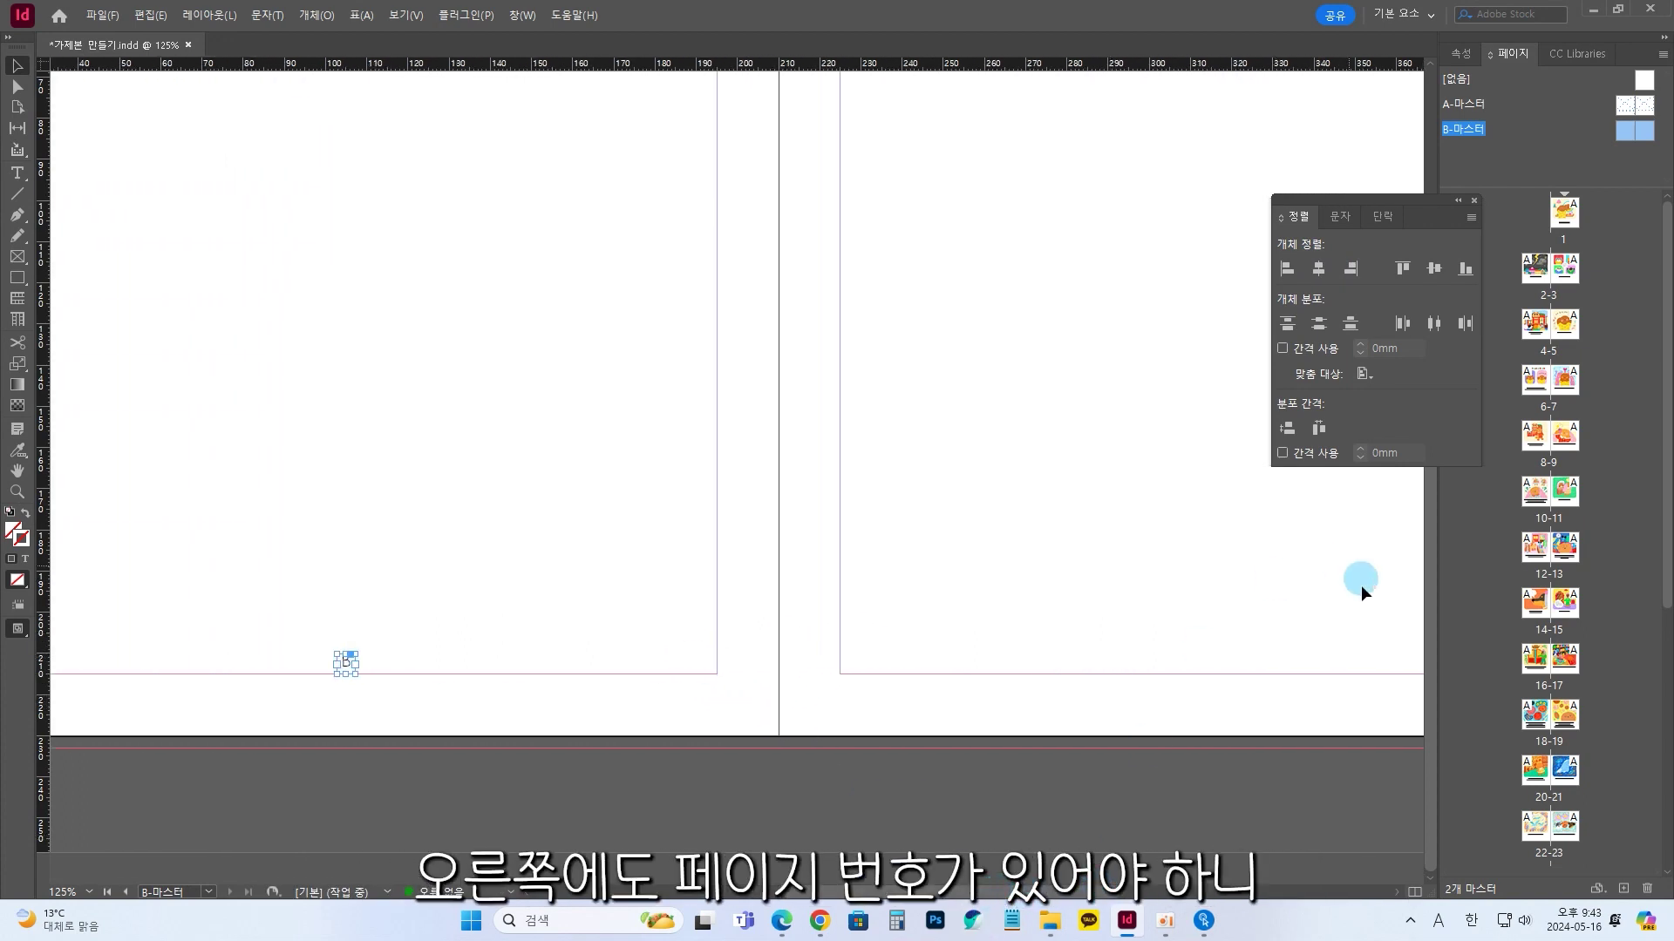
key(ctrl+minus)
key(ctrl+c)
key(ctrl+v)
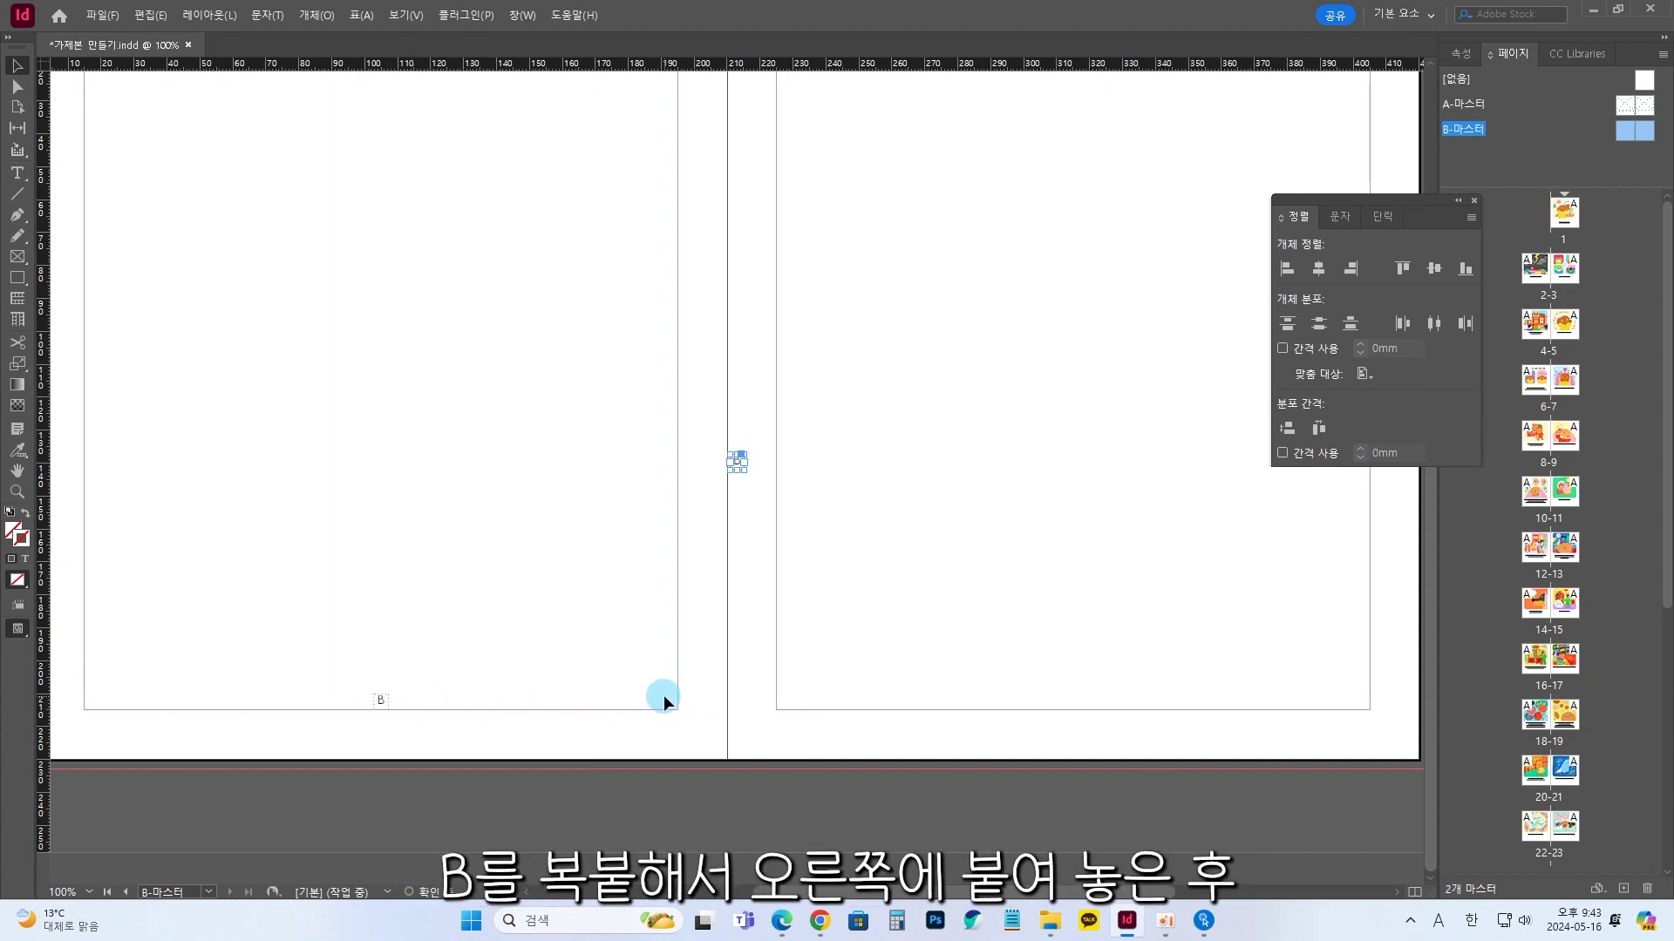
drag(739, 458, 1080, 643)
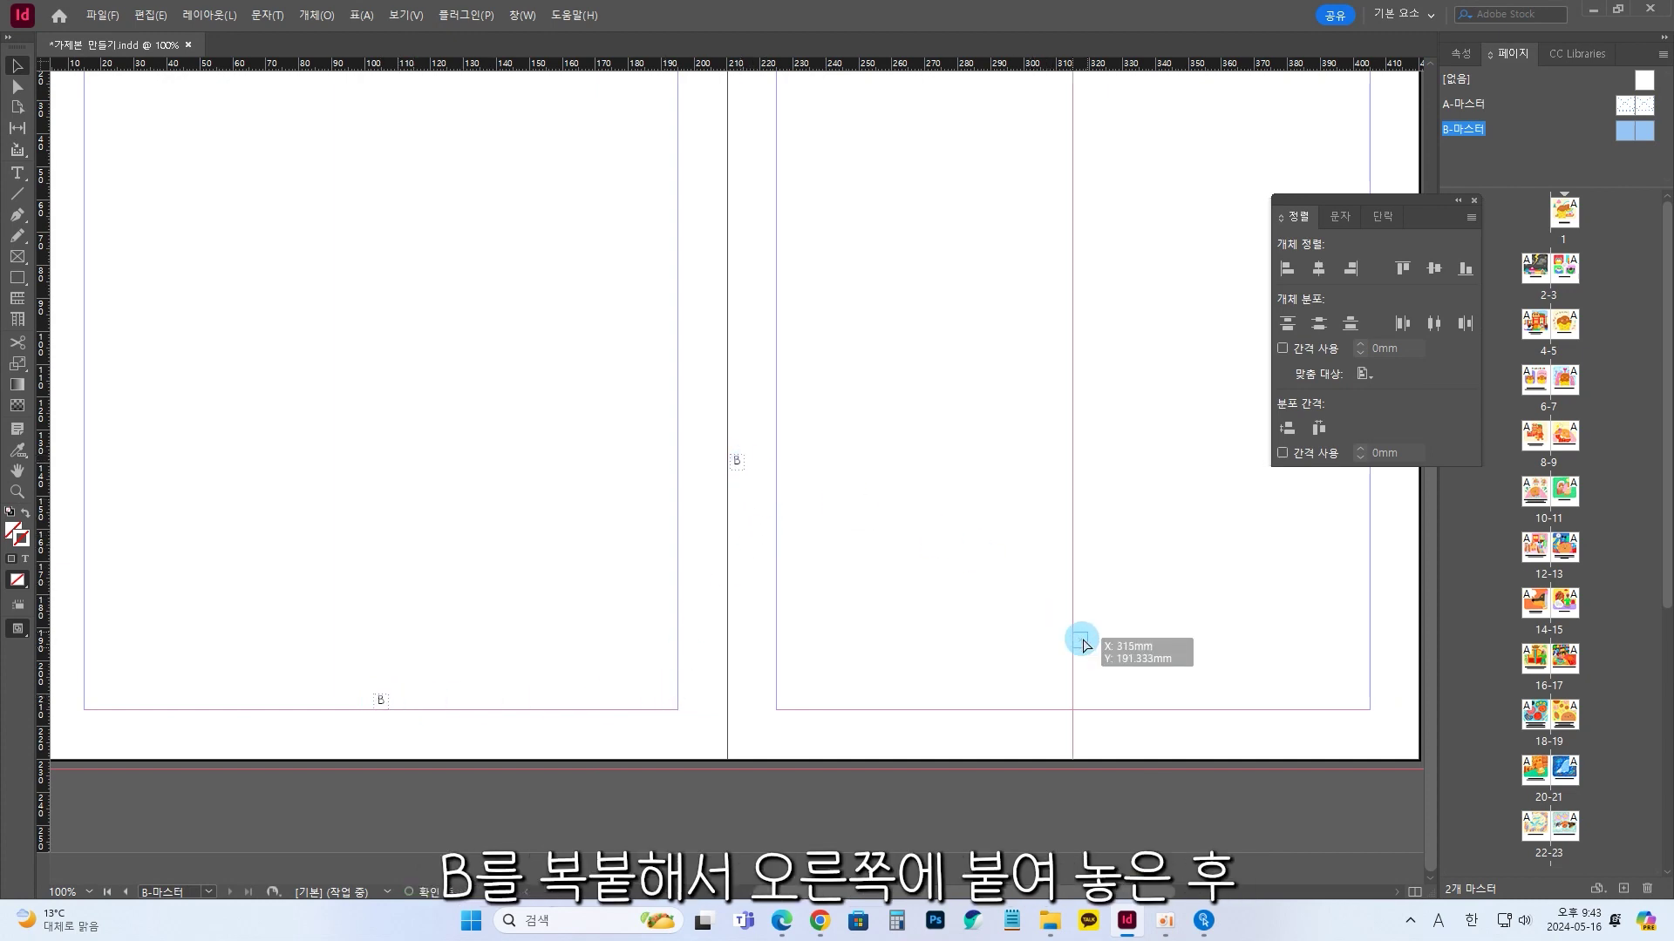
click(1366, 374)
click(1321, 270)
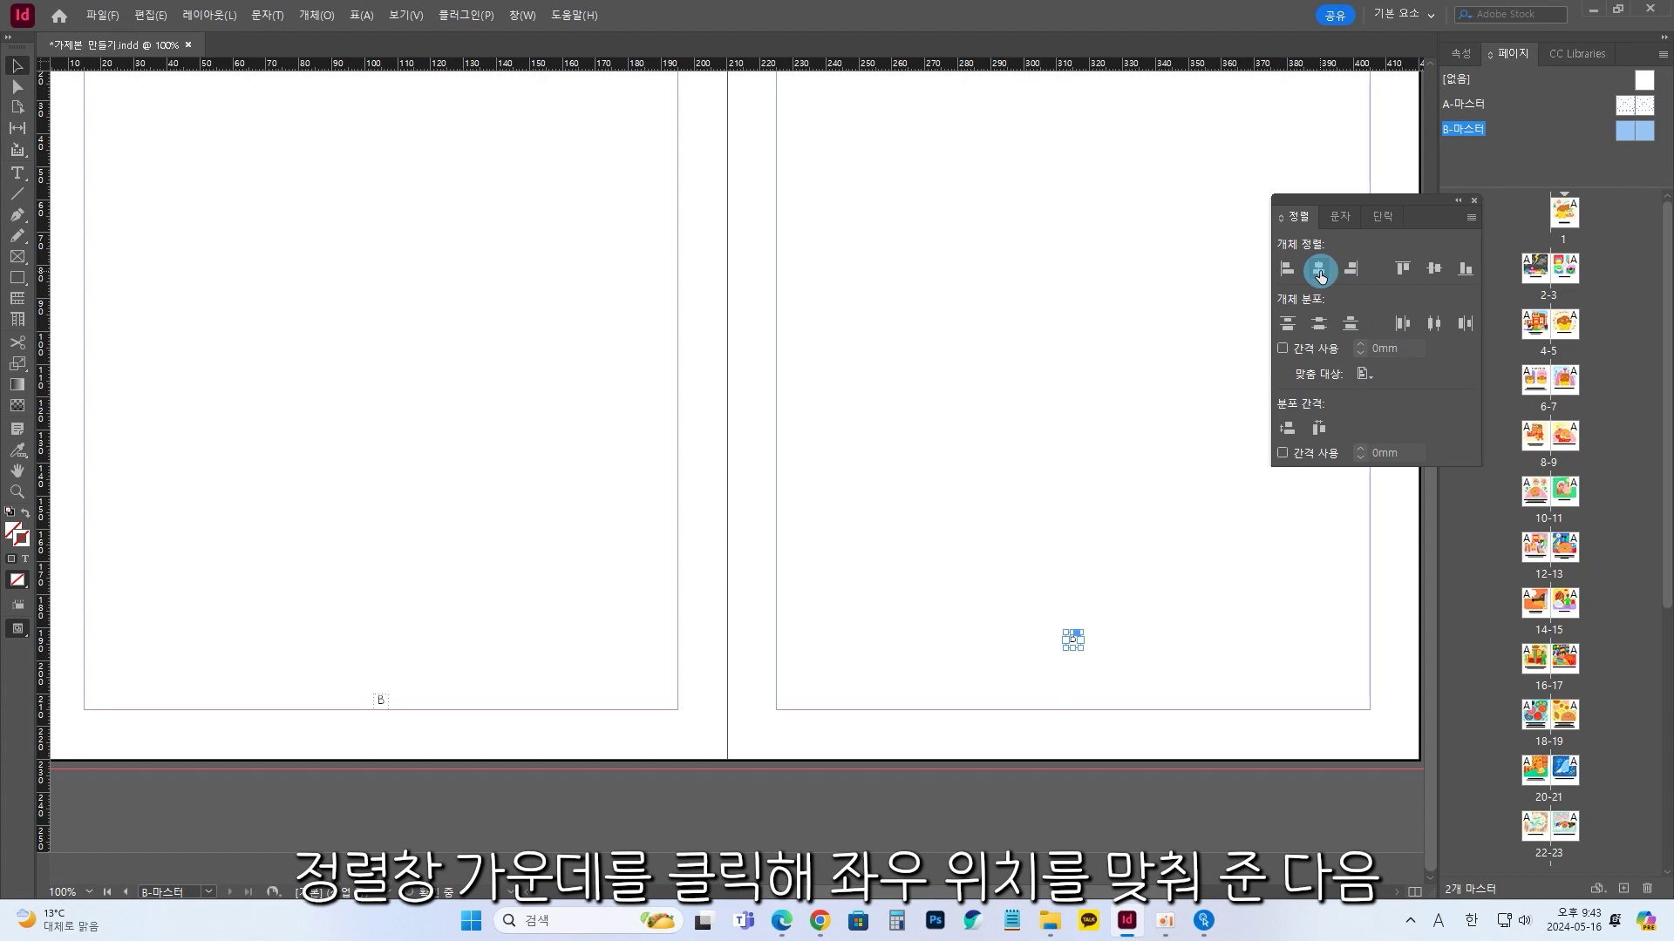
drag(1073, 643, 1076, 702)
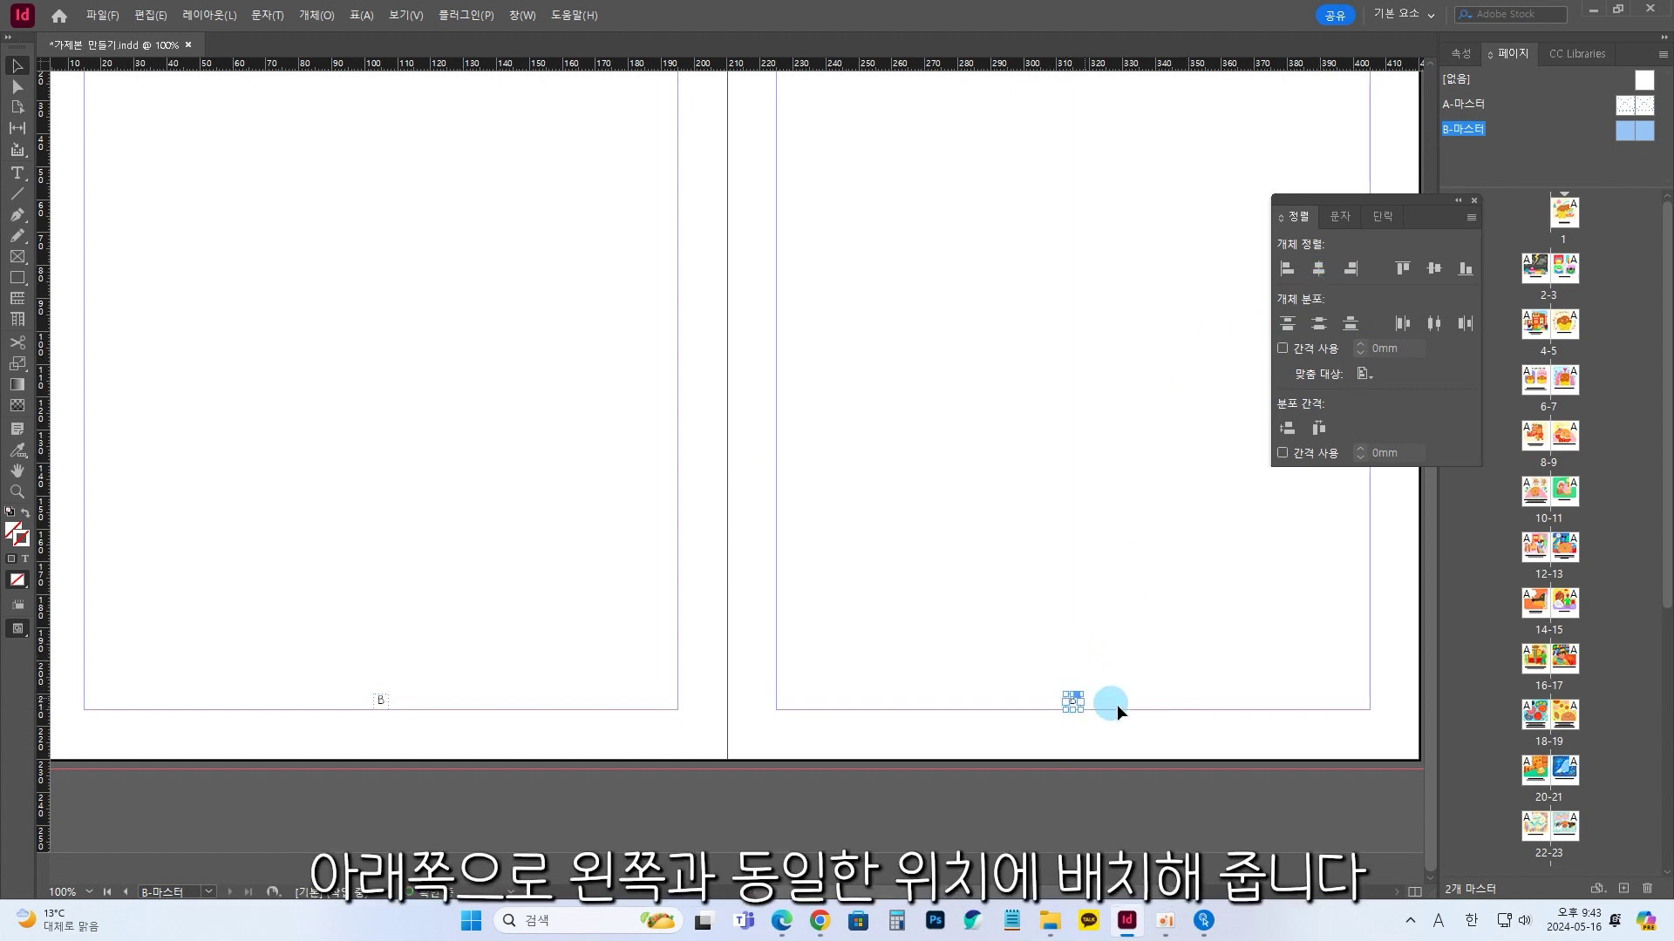
click(1037, 741)
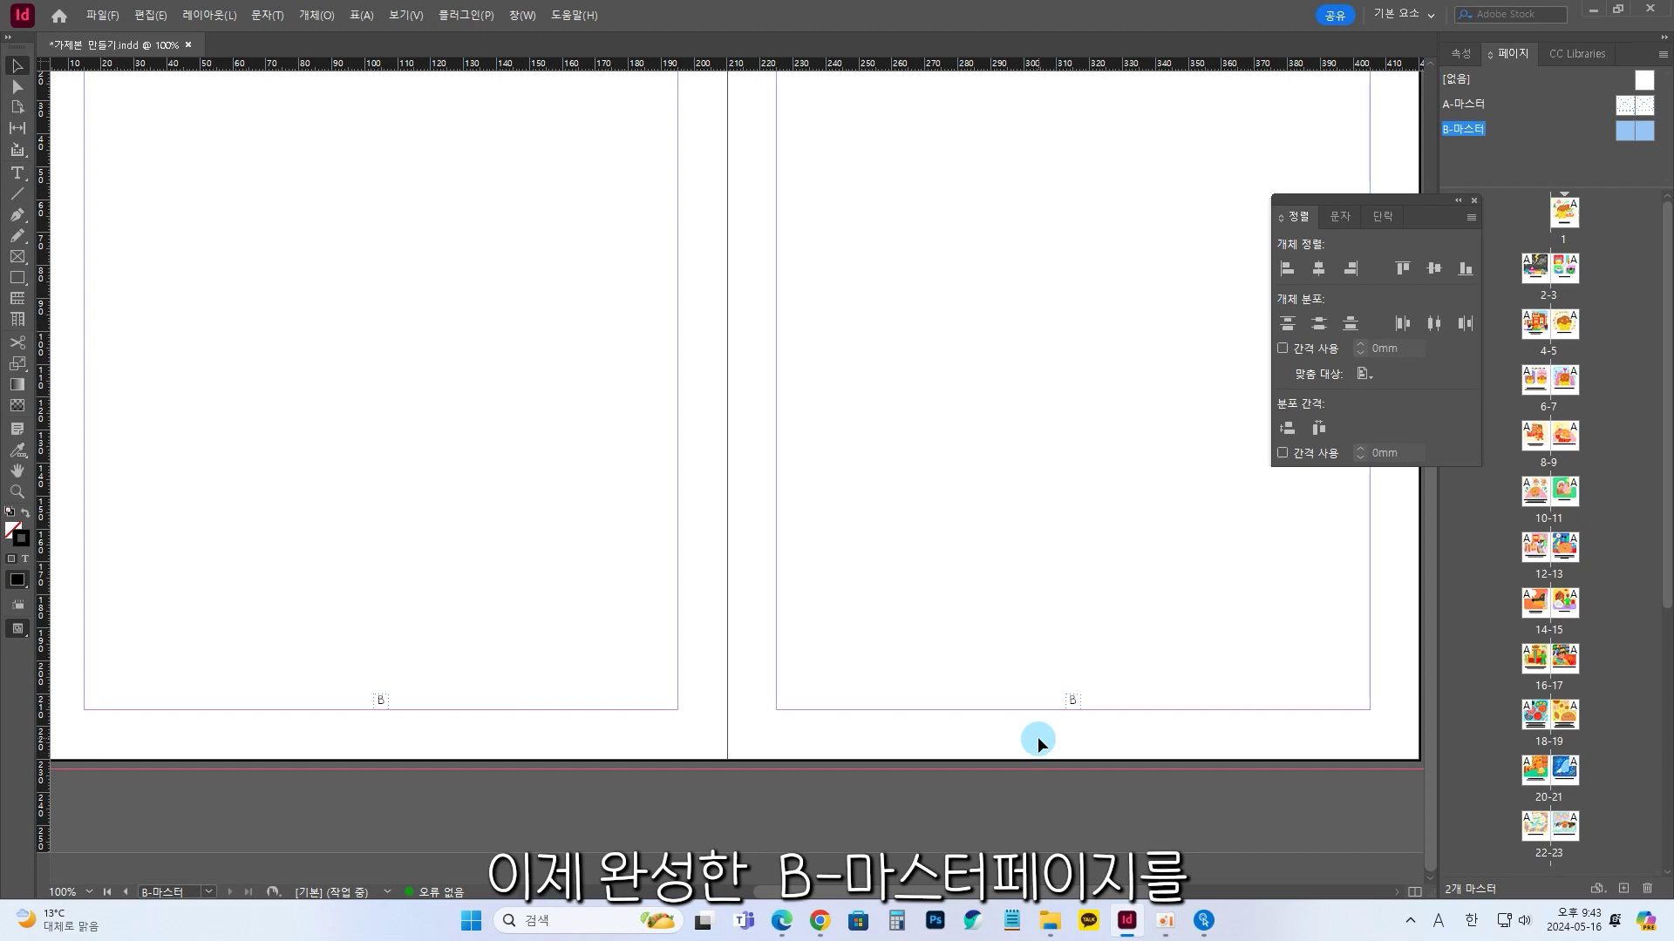
Apply the B master to all pages of the document
key(ctrl+minus)
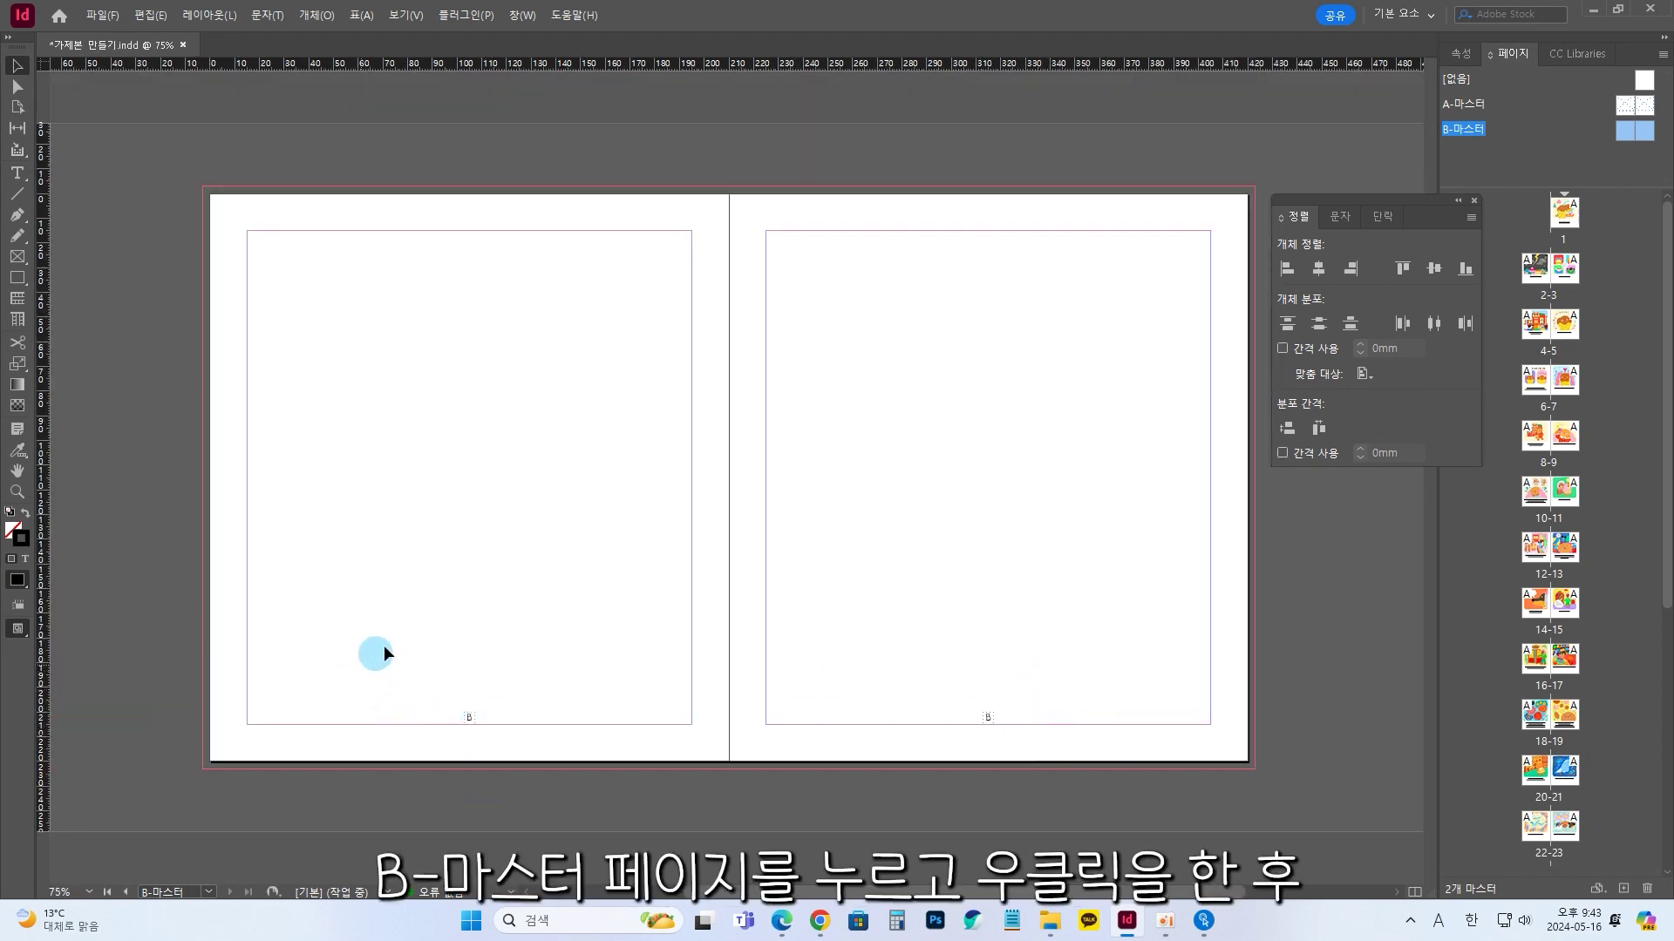
right_click(1623, 129)
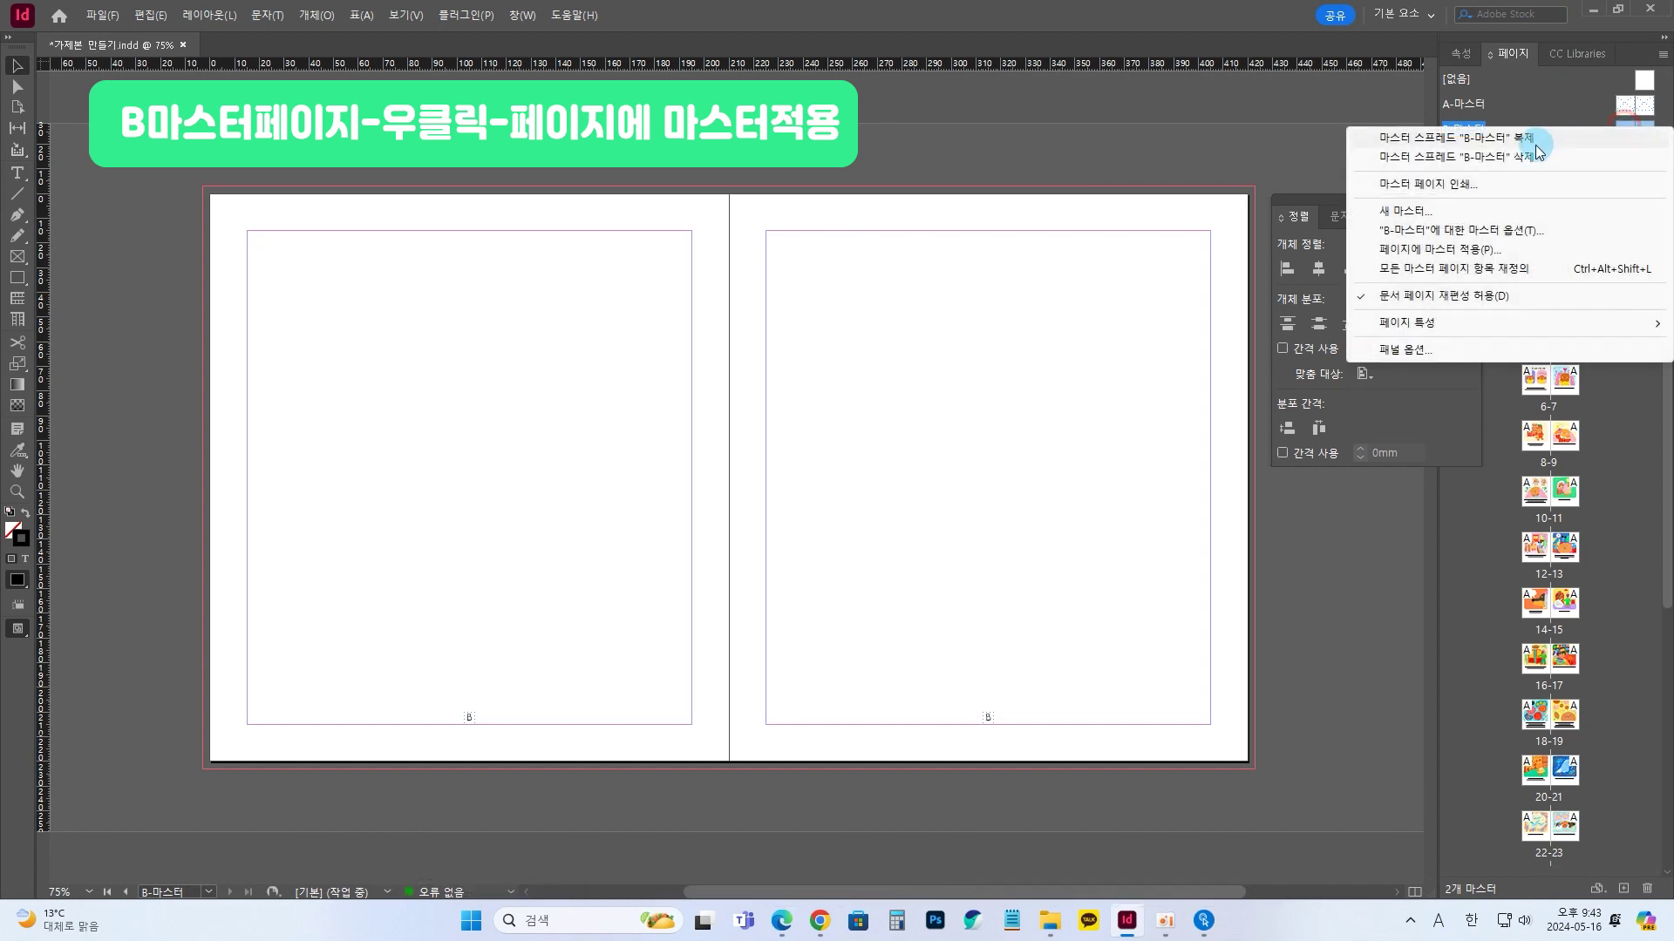
click(1479, 250)
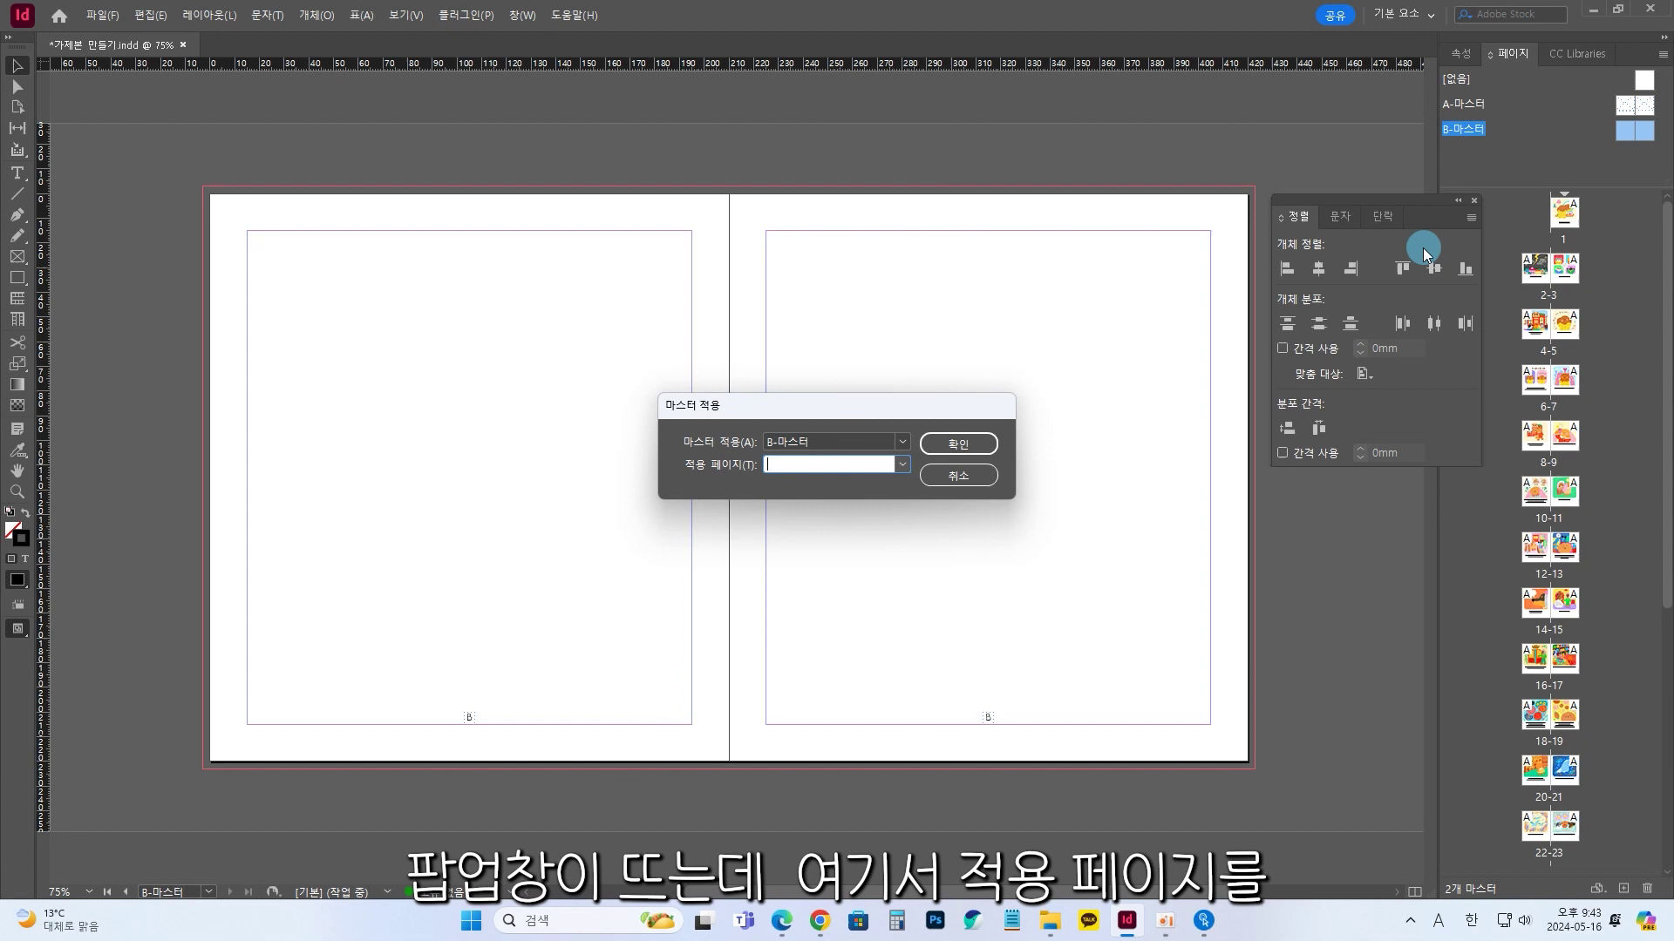
click(902, 467)
click(826, 483)
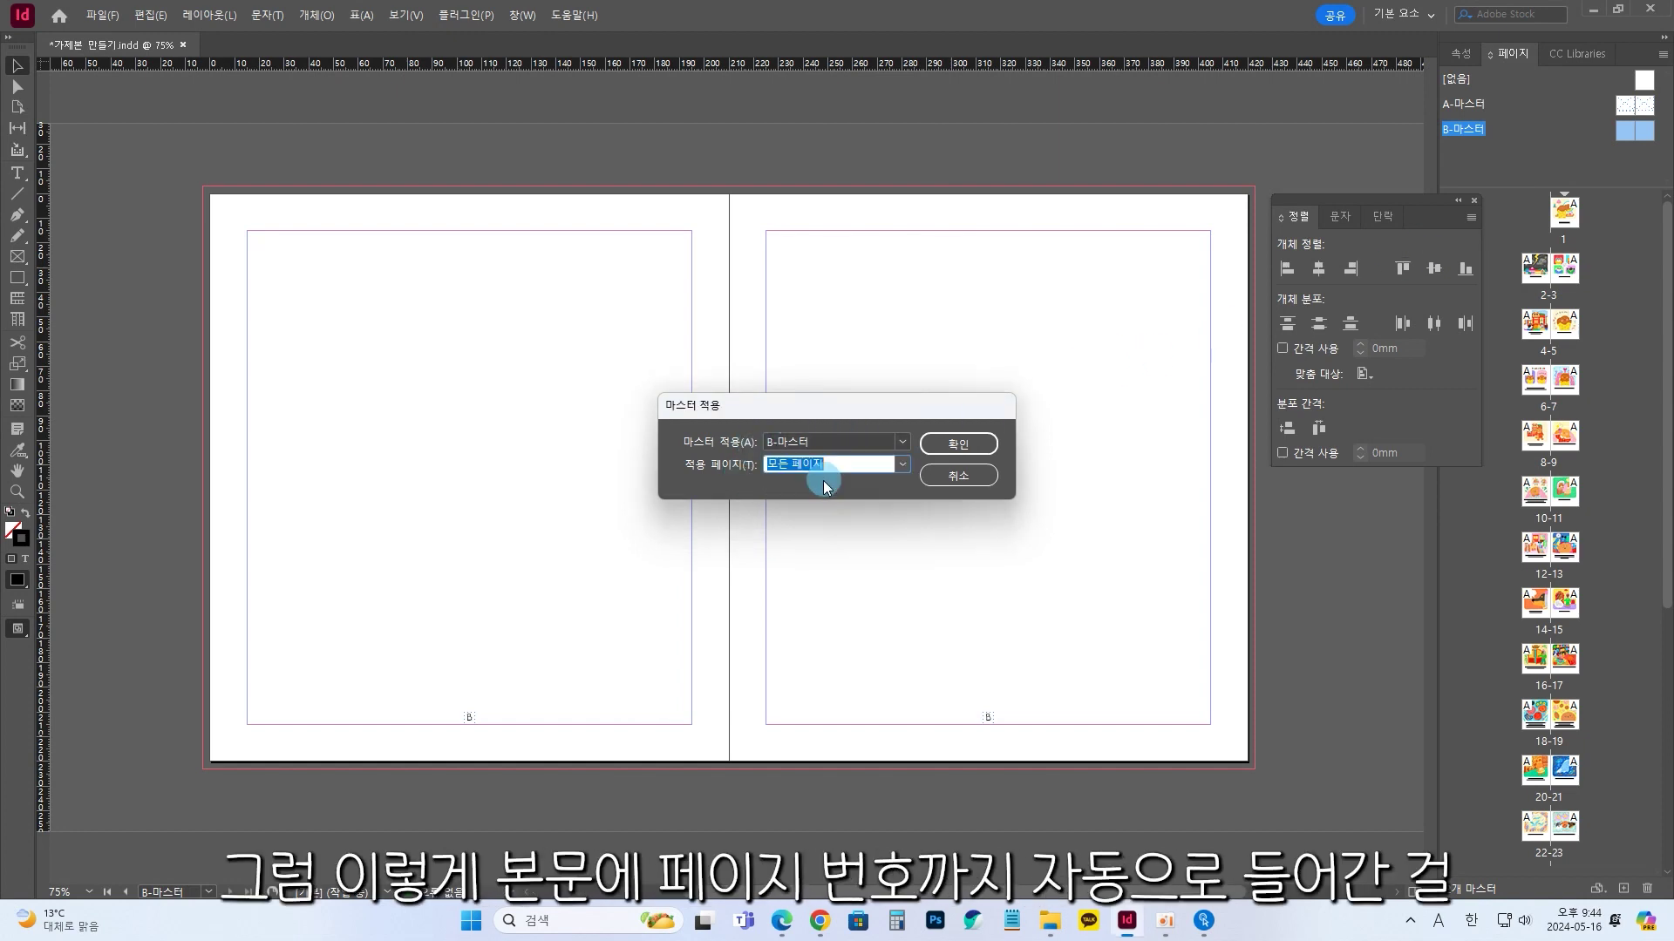
click(967, 442)
Go to page 1, set the screen mode to Preview and check the page numbers through the spreads
click(1569, 212)
double_click(1569, 212)
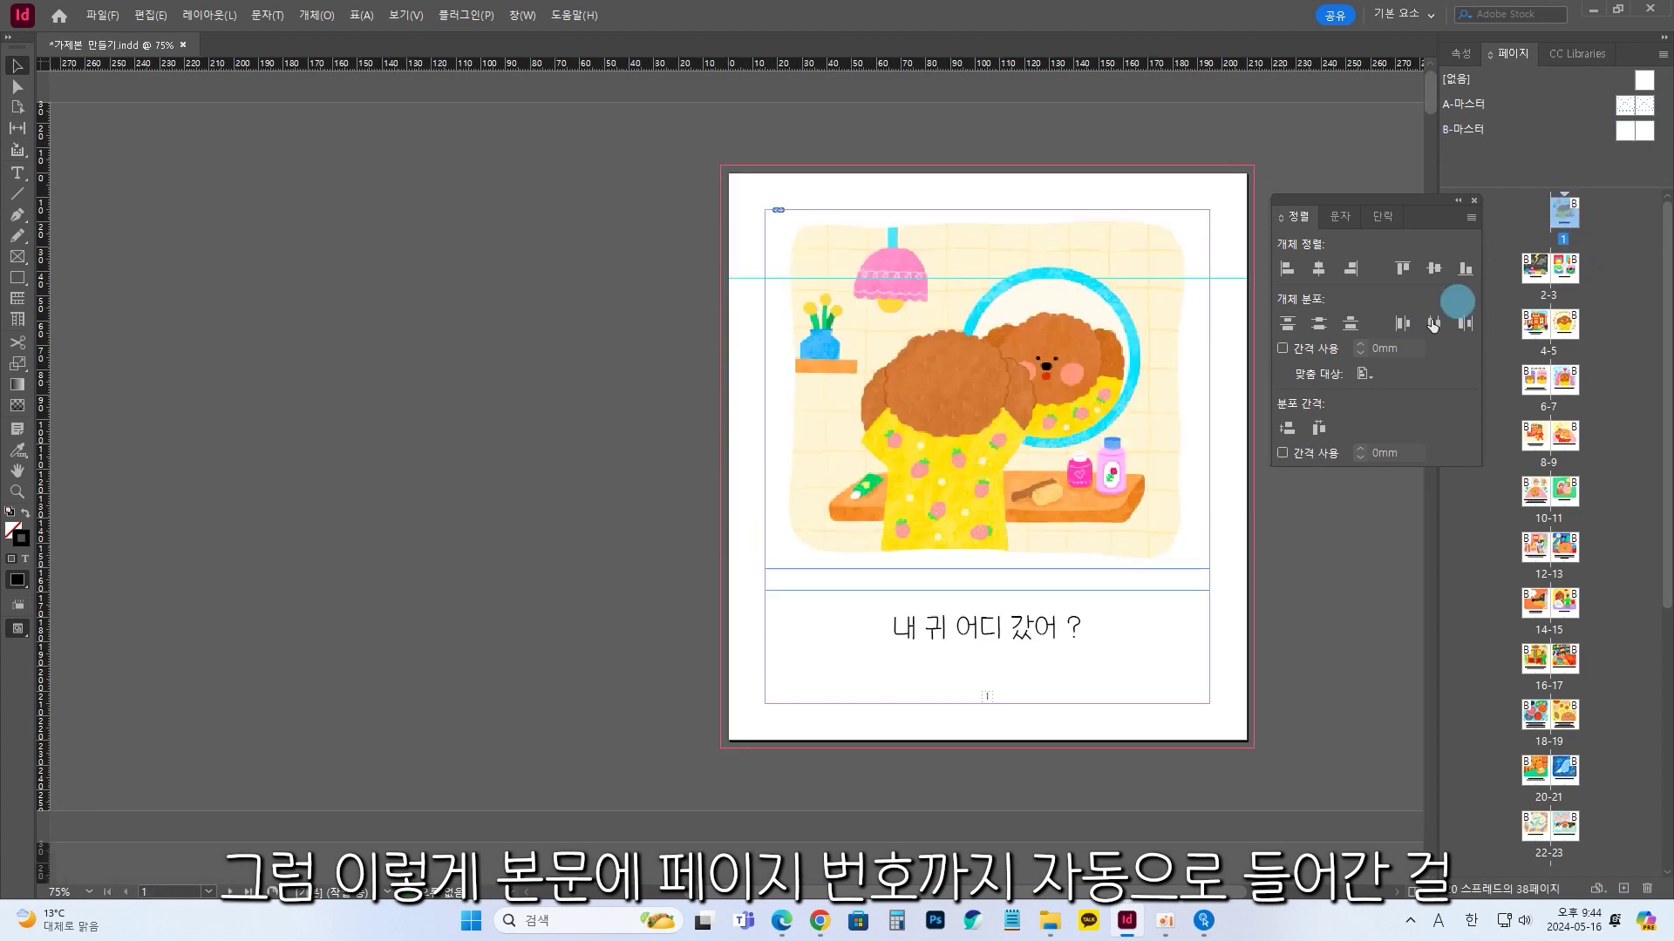
scroll(1007, 694, down, 4)
scroll(1007, 694, down, 3)
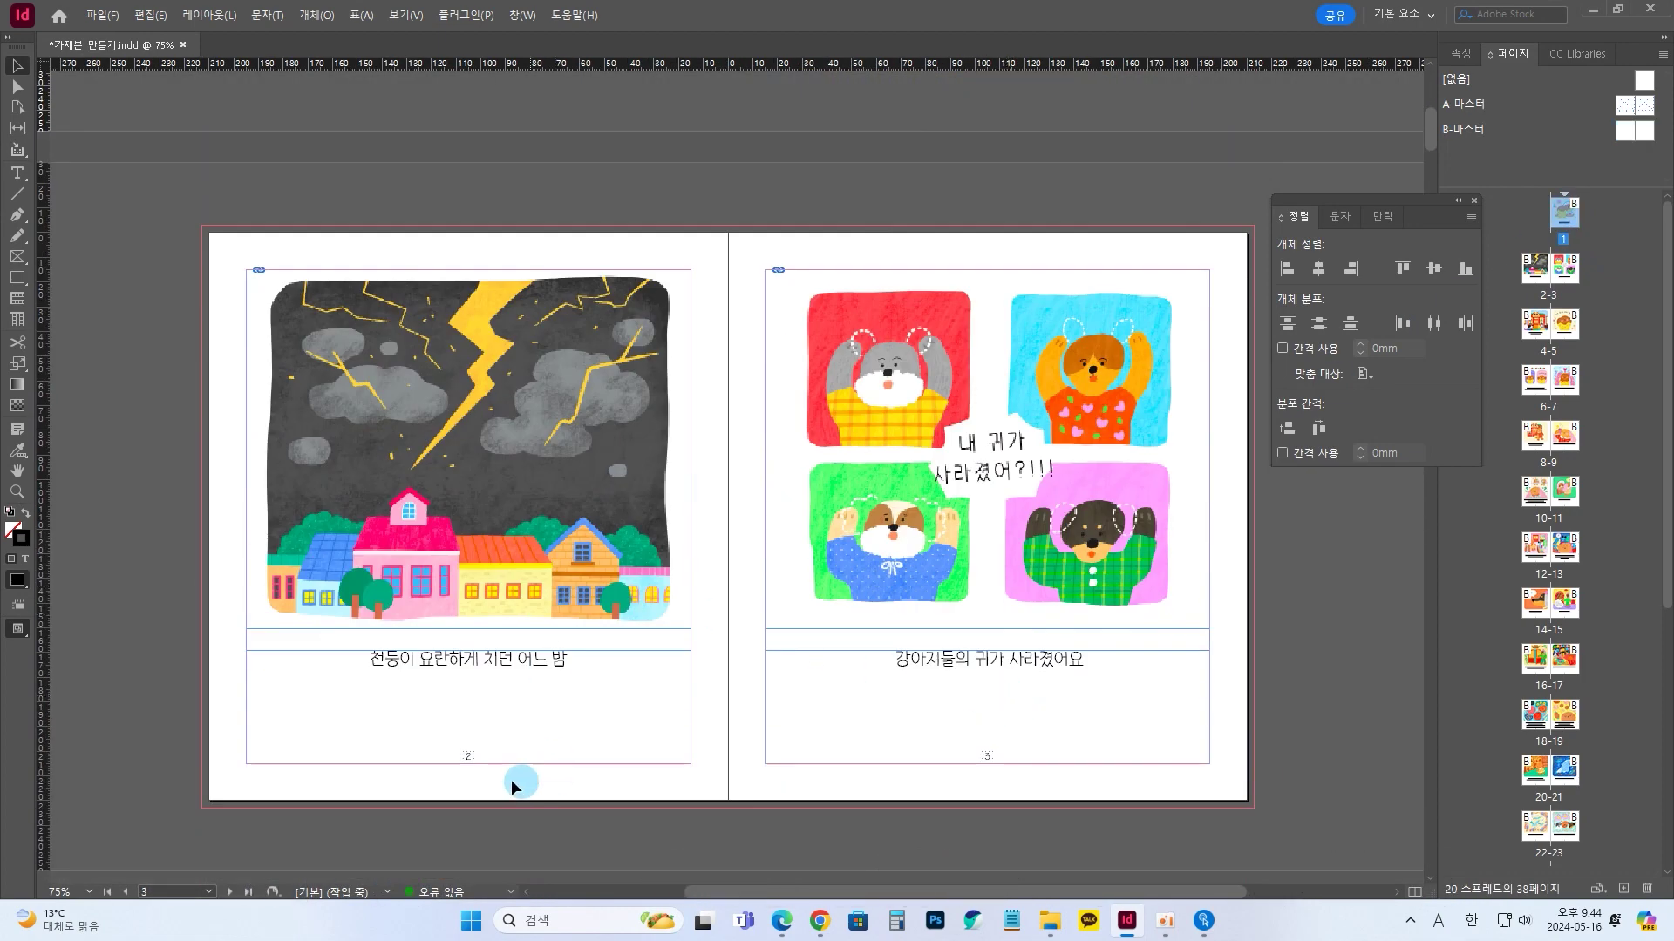
click(415, 22)
mouse_move(505, 288)
click(829, 312)
scroll(1012, 557, up, 5)
scroll(1006, 575, down, 7)
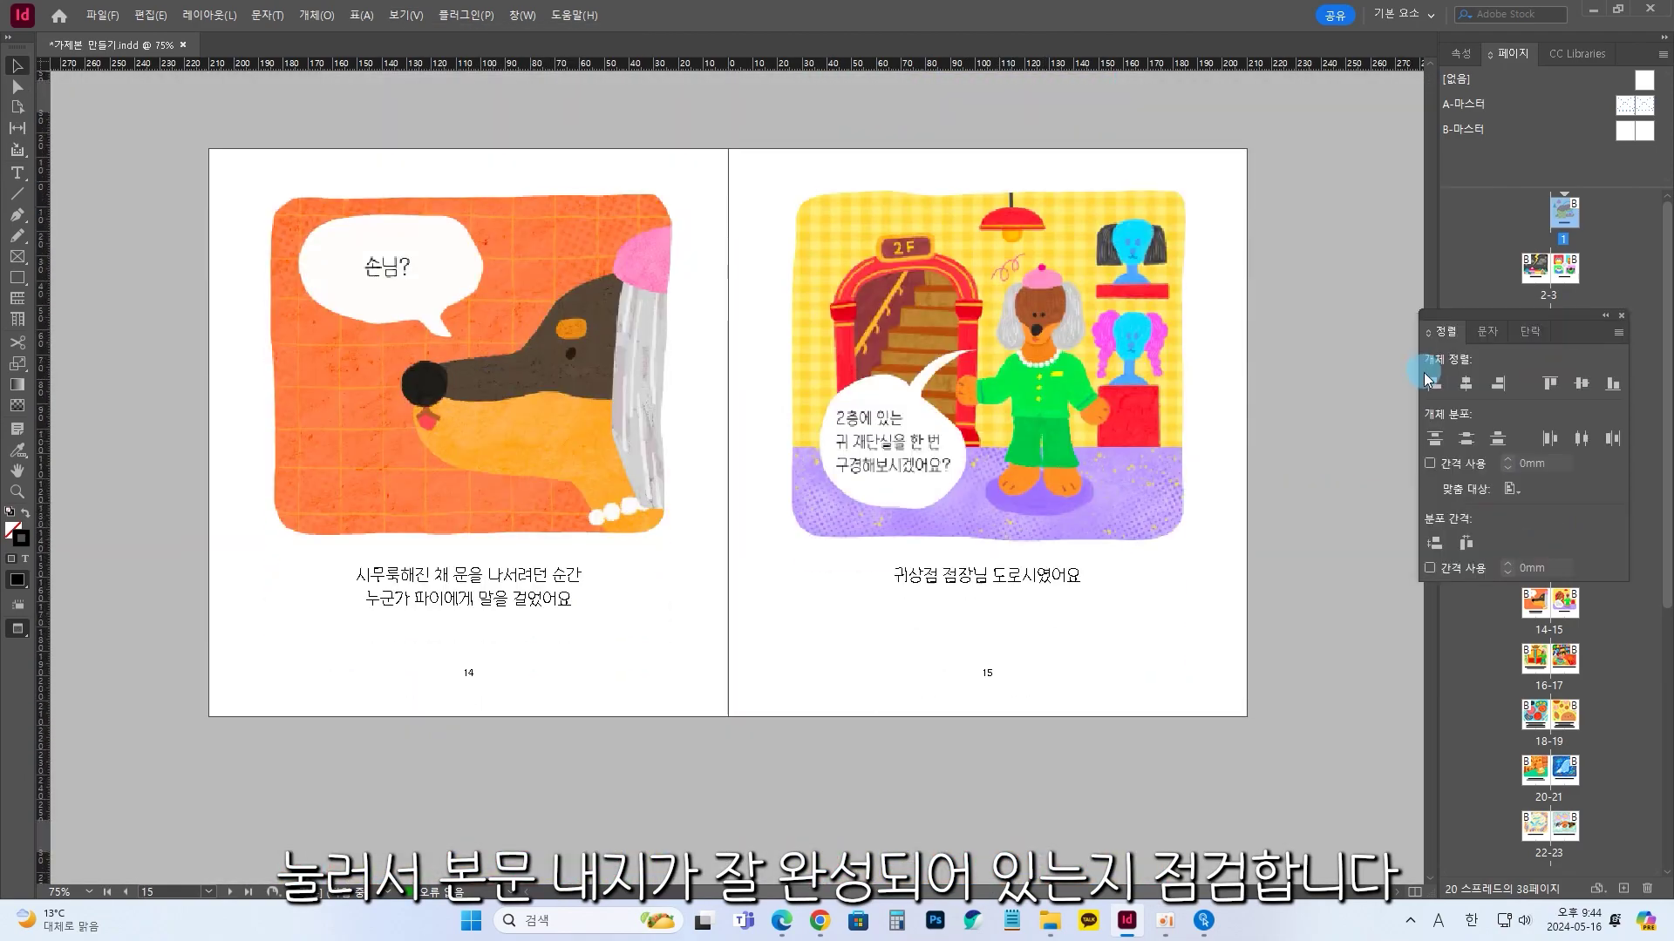
drag(1424, 373, 1405, 839)
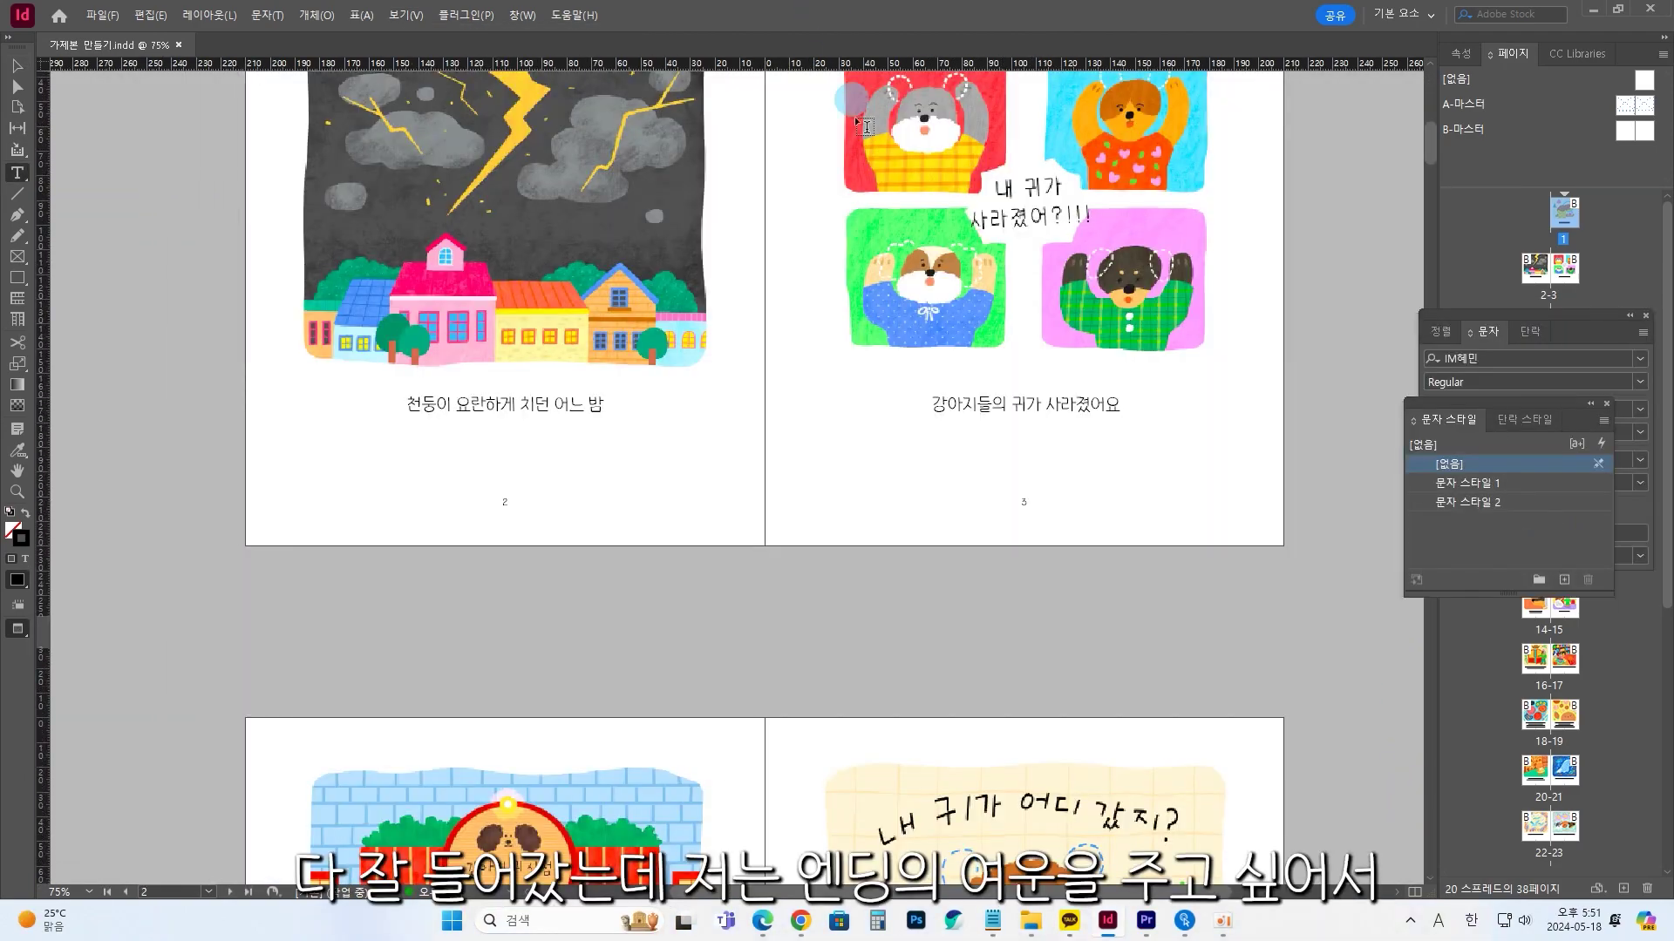
click(959, 415)
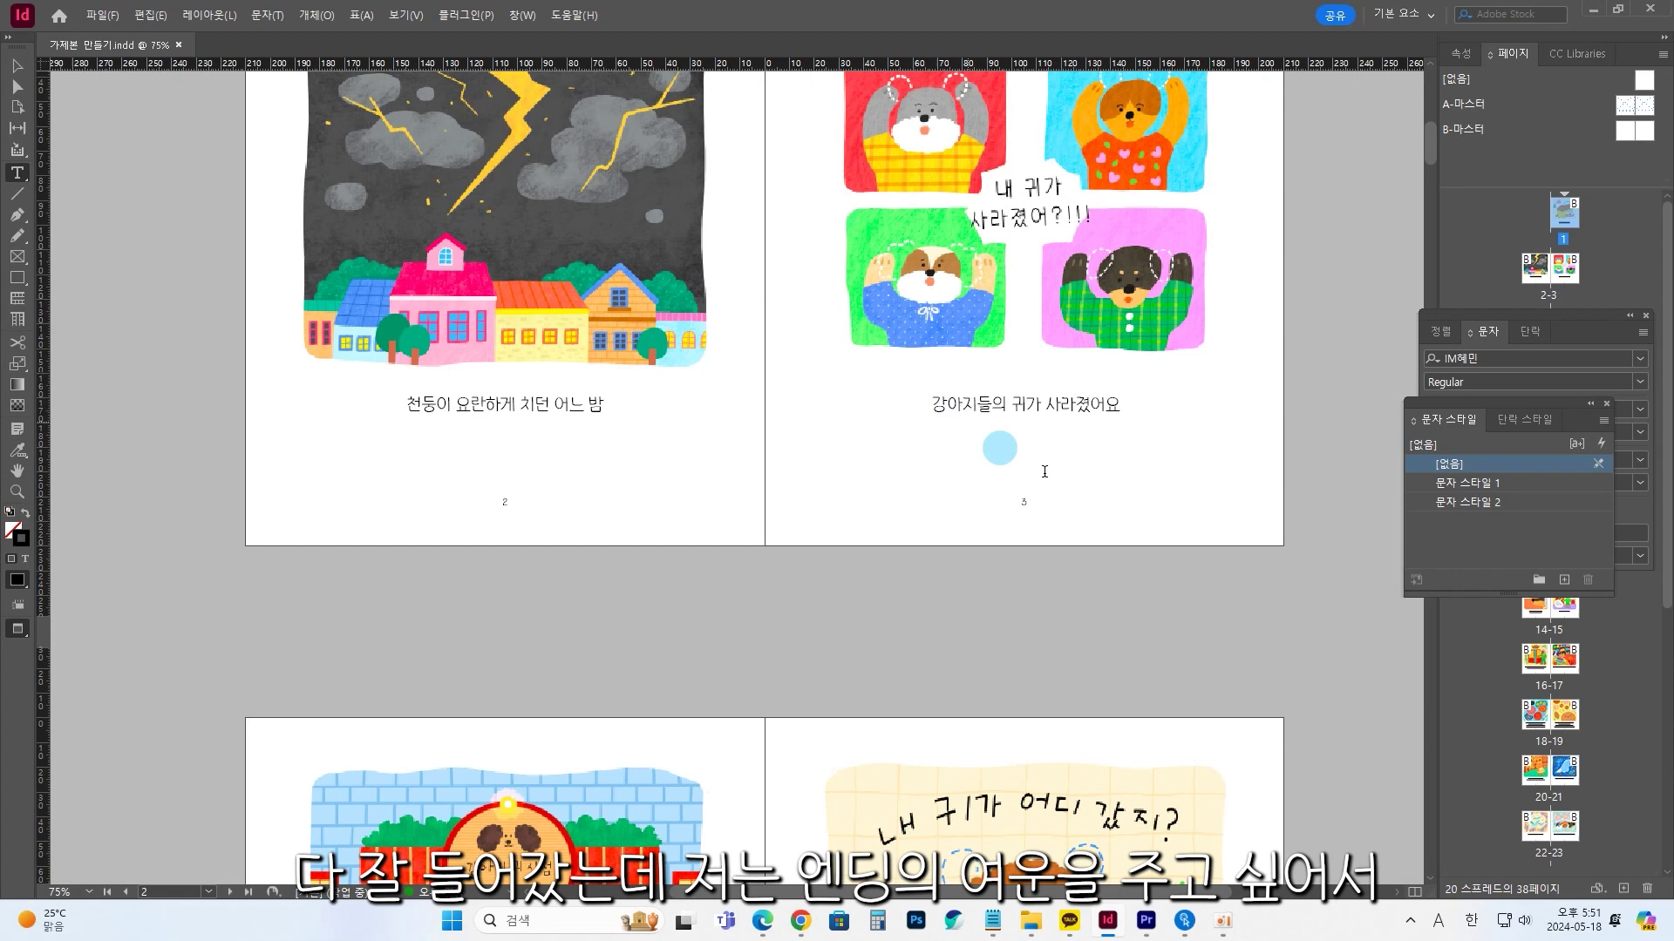
Close the floating character and style panels and go to the last page of the book
click(1607, 406)
click(1647, 319)
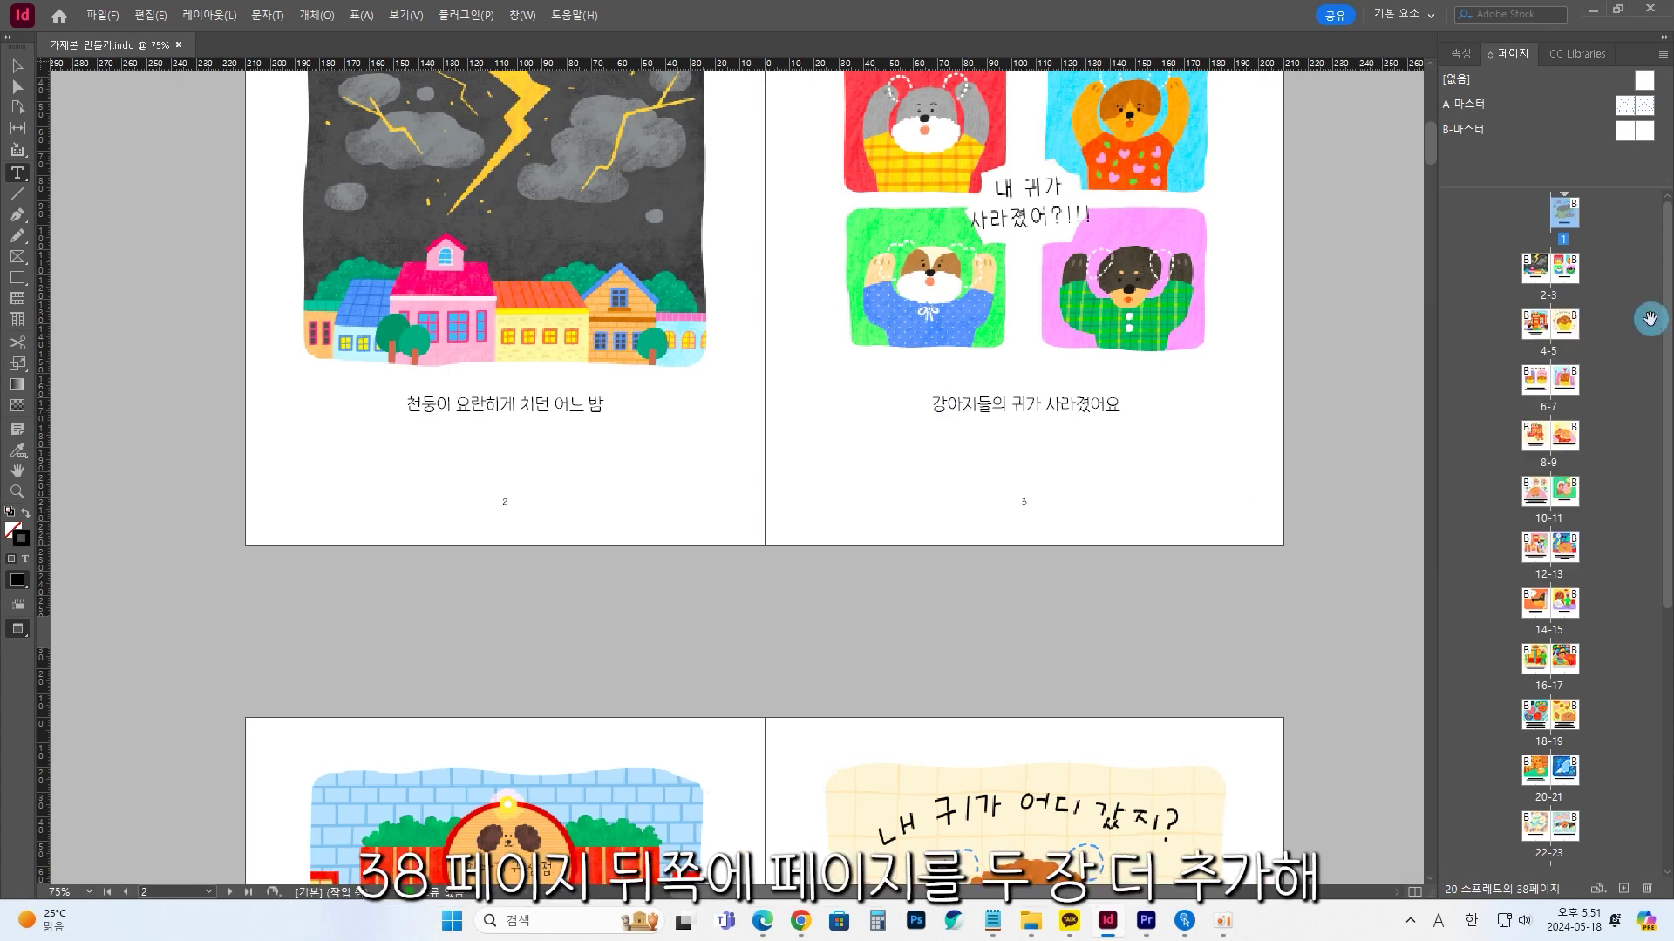
drag(1430, 147, 1397, 854)
drag(1666, 593, 1645, 859)
Insert 2 pages after page 38 with the master set to [없음] (None)
right_click(1576, 847)
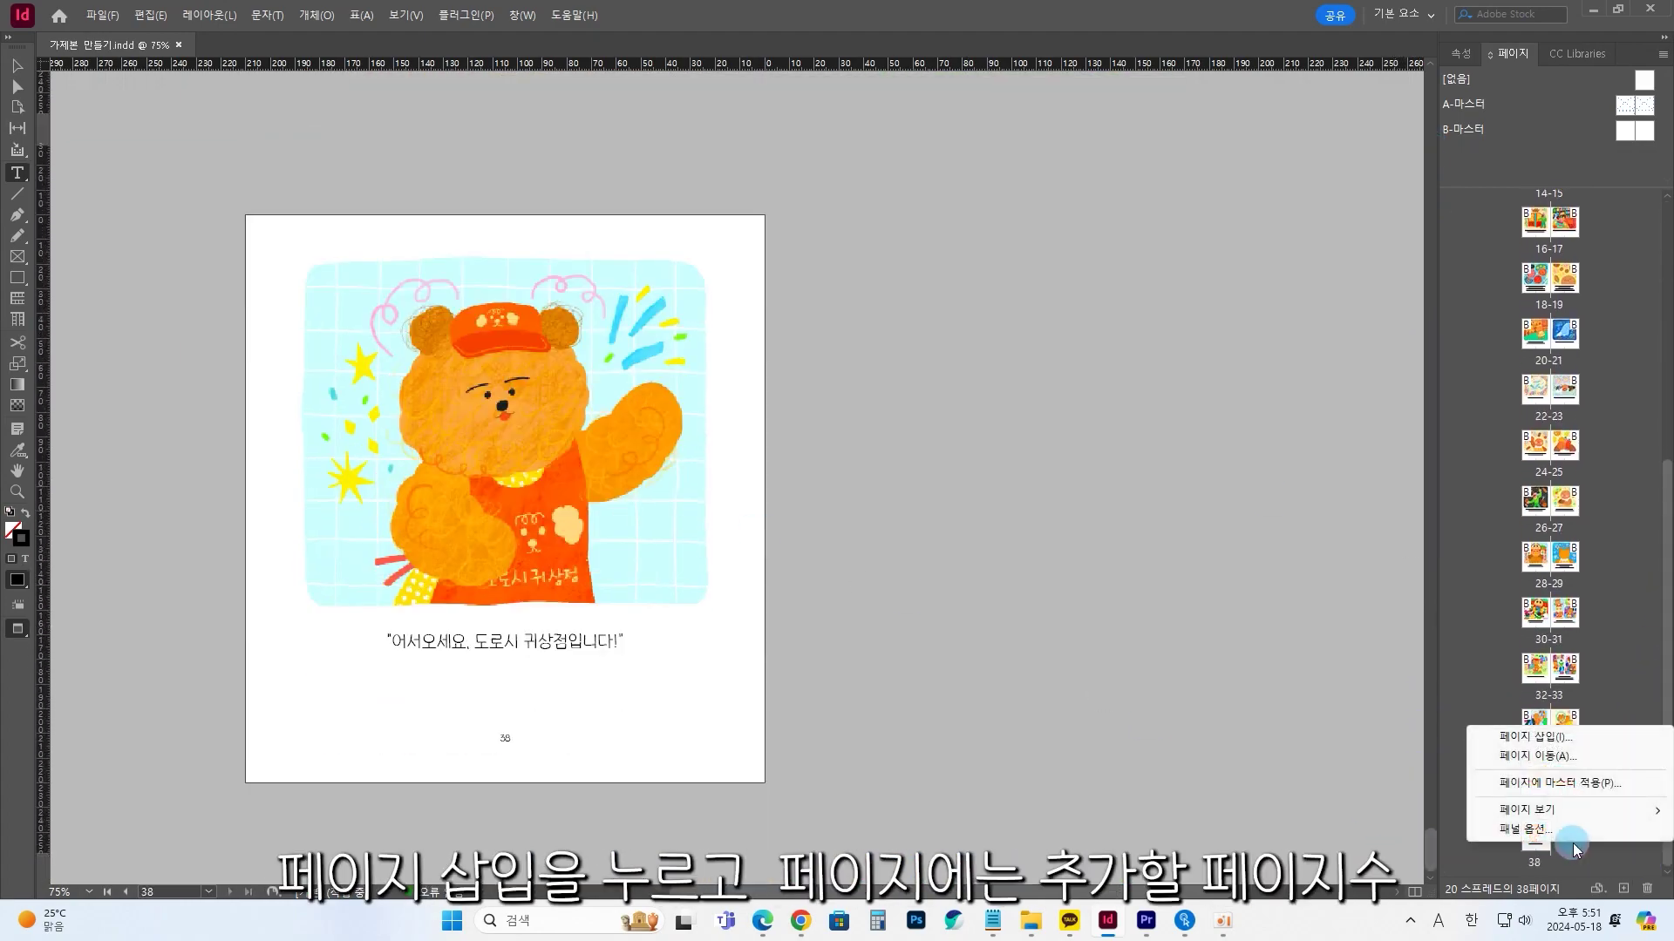
click(1552, 739)
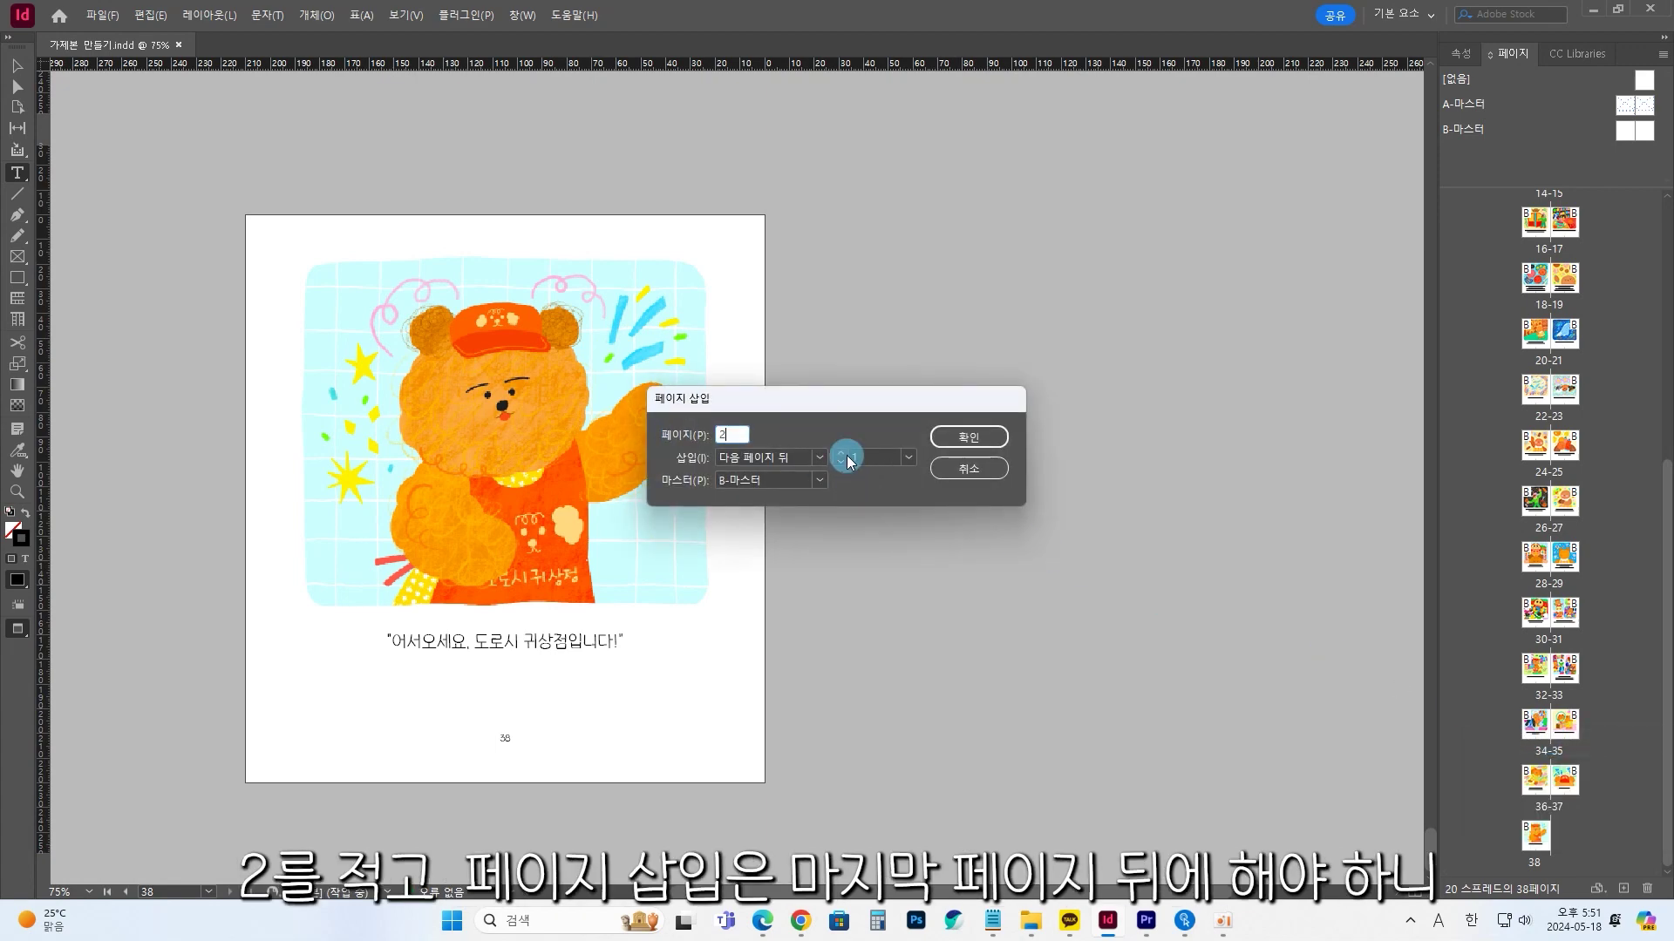
double_click(746, 428)
click(723, 461)
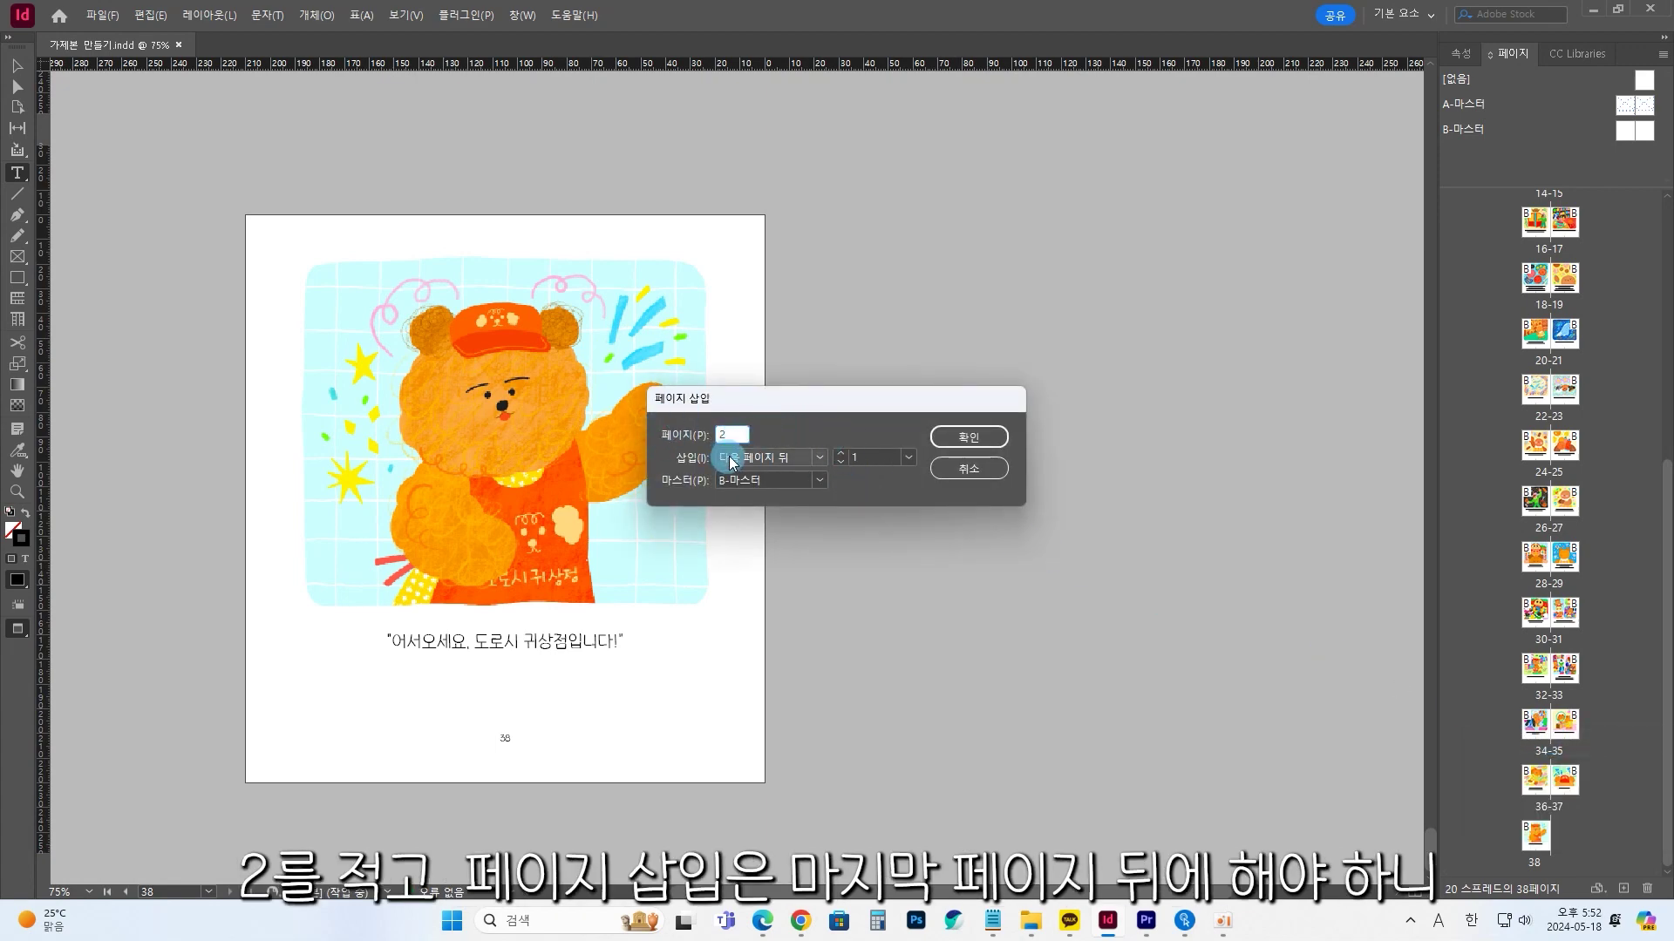
click(902, 457)
click(886, 432)
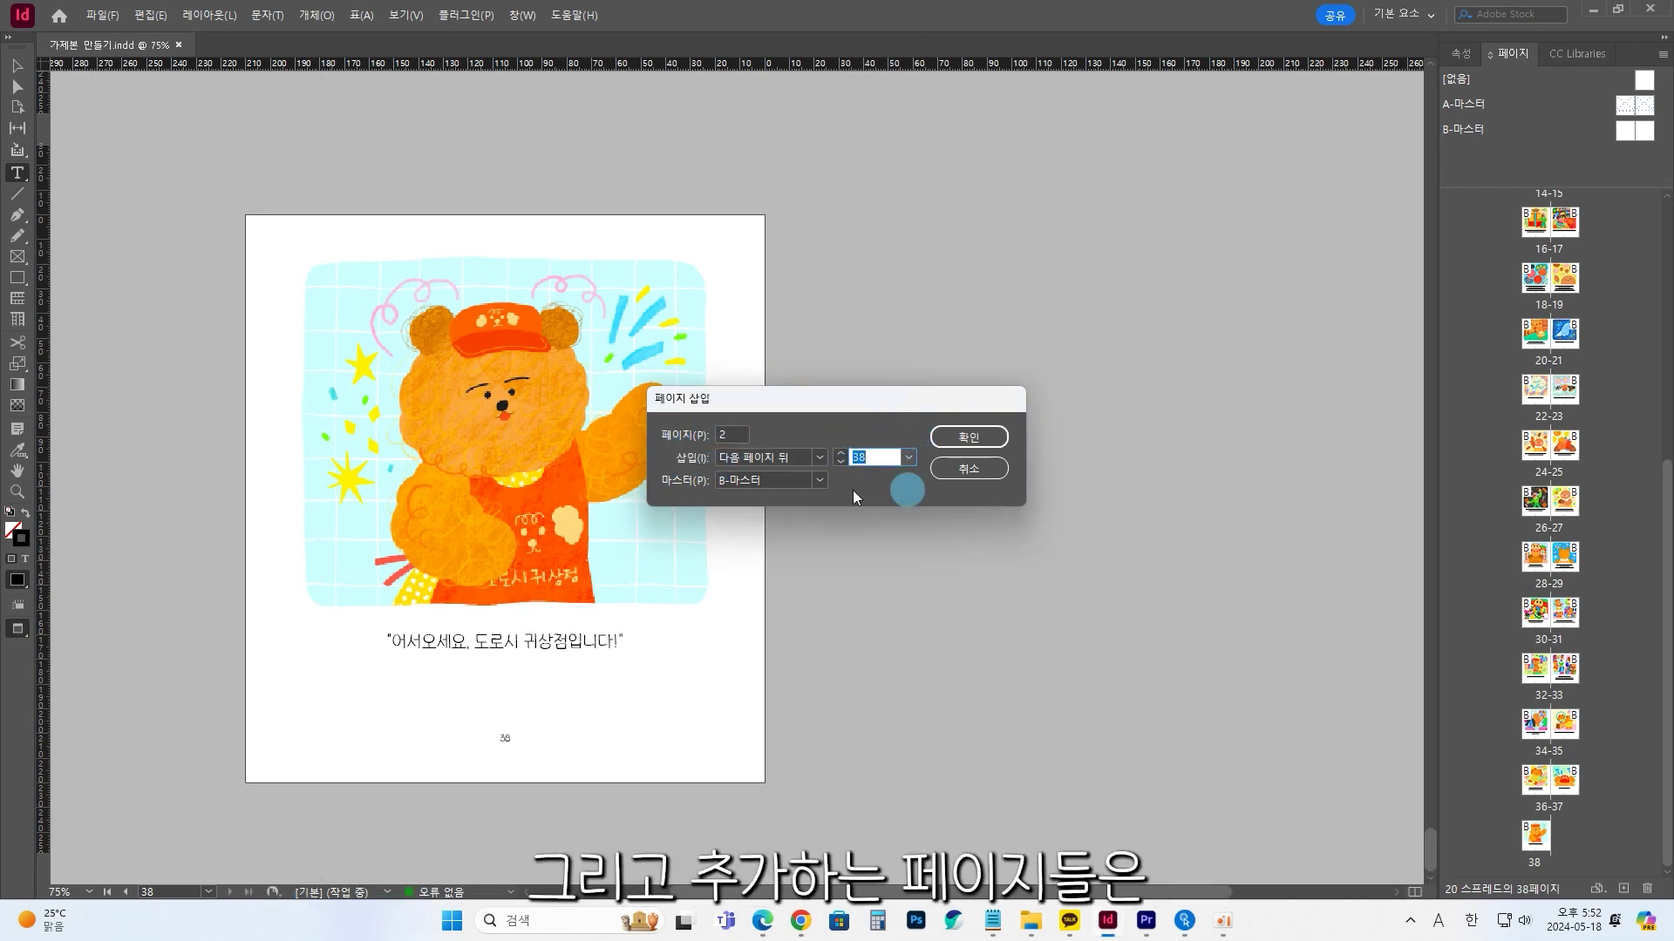
click(746, 490)
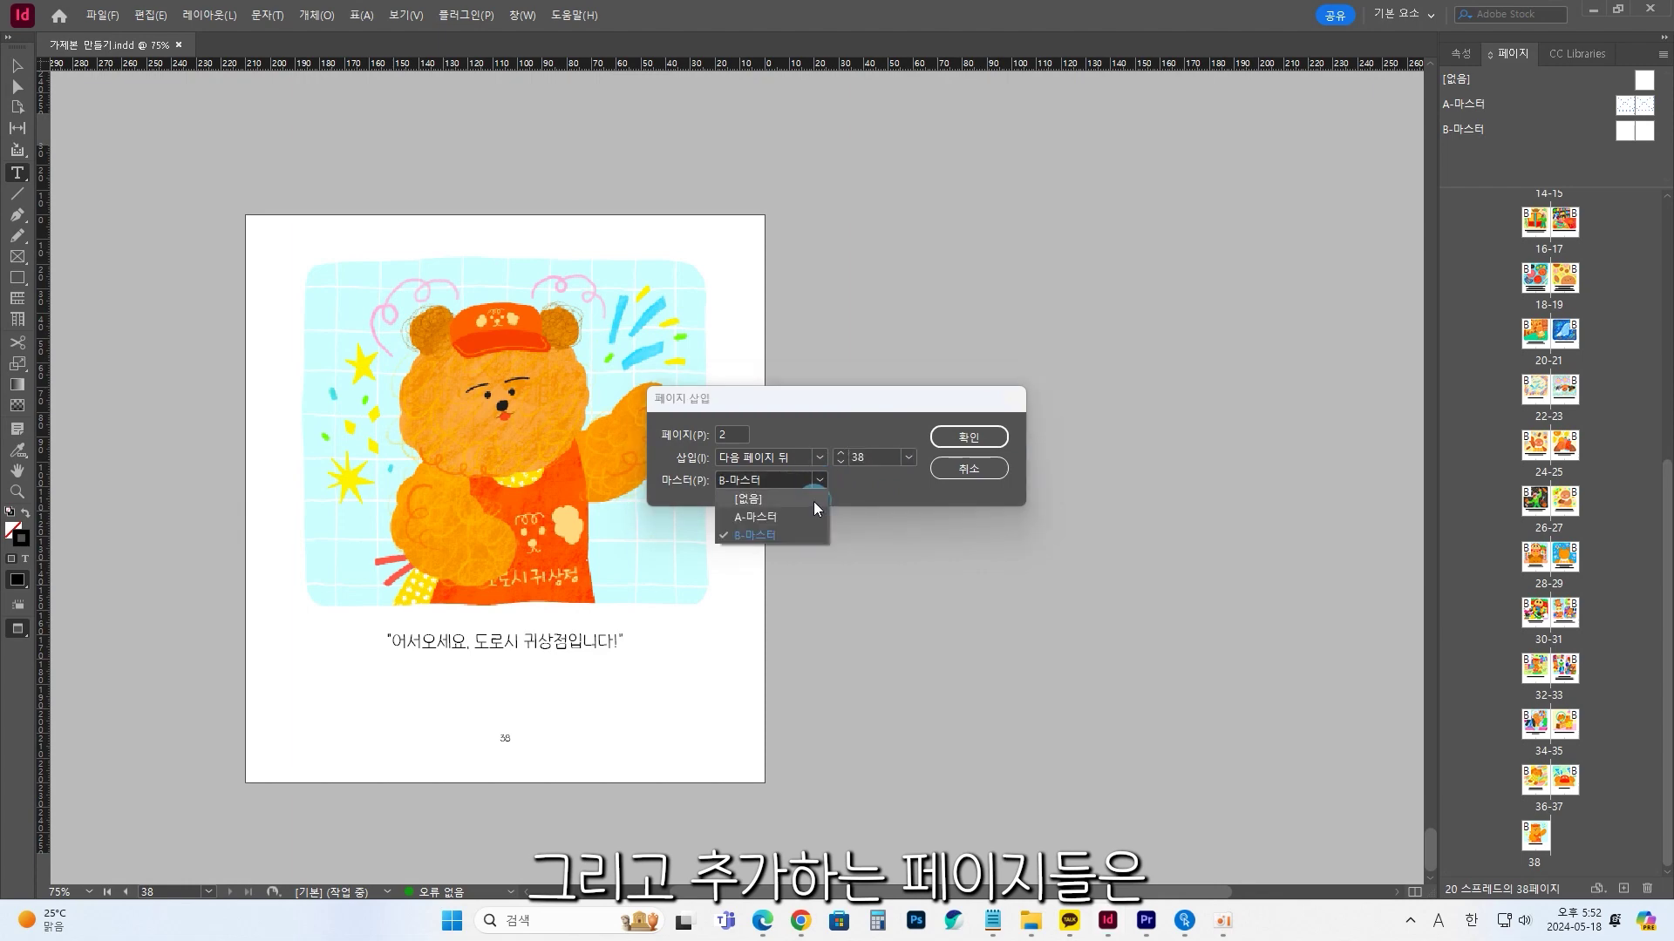
click(813, 502)
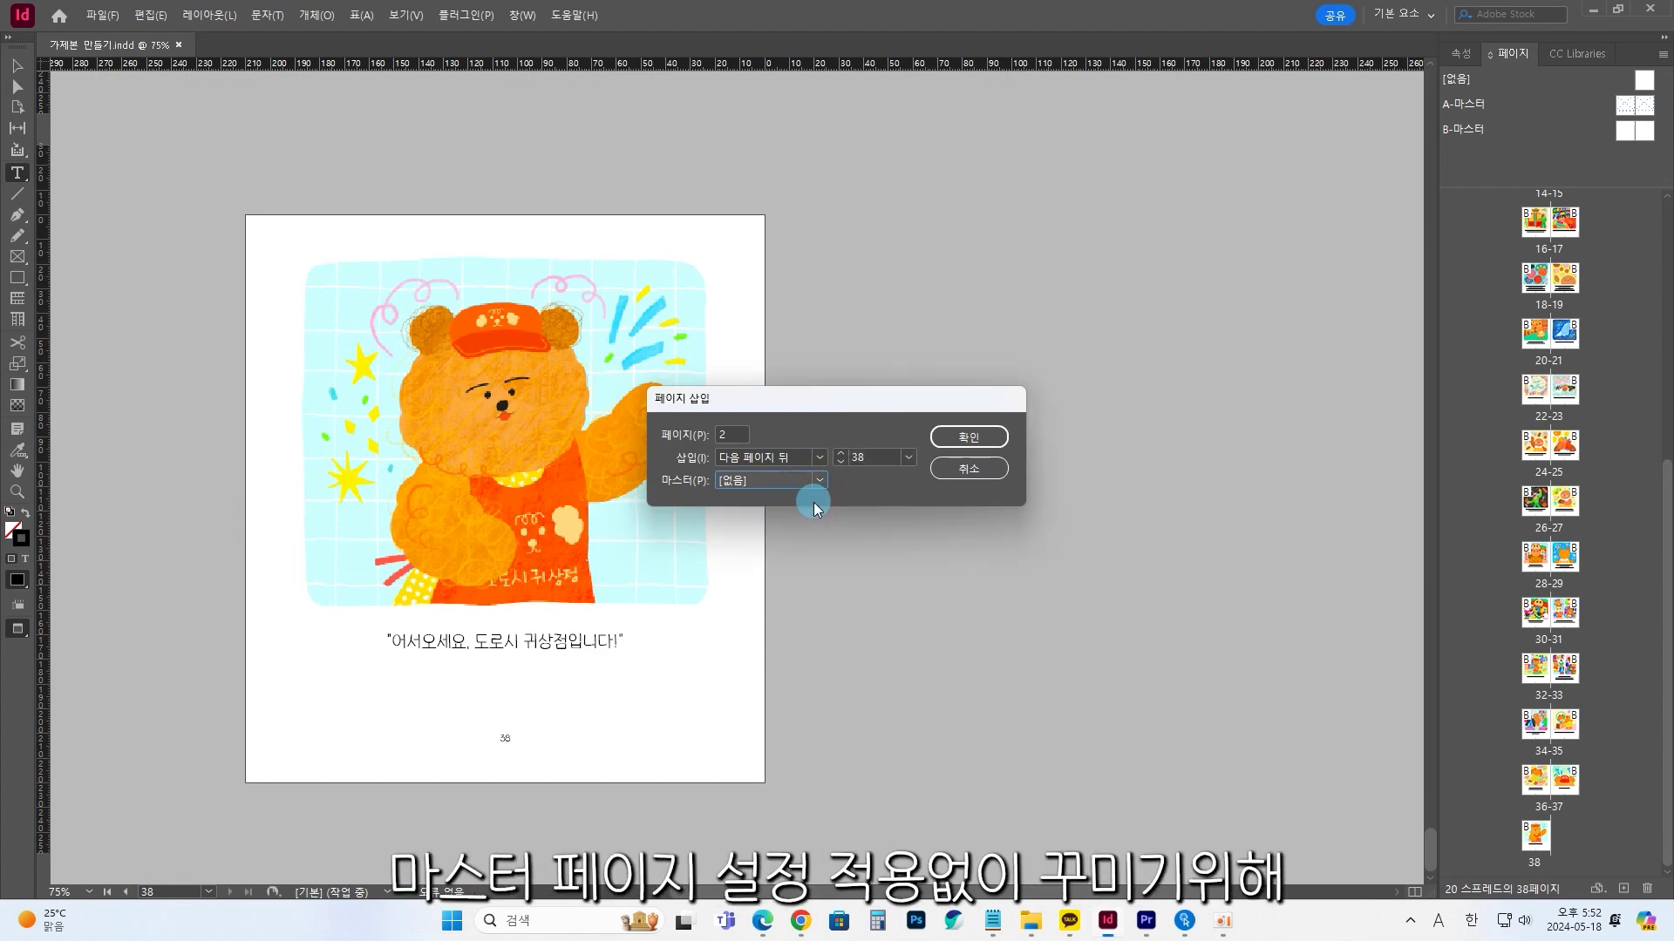
click(998, 438)
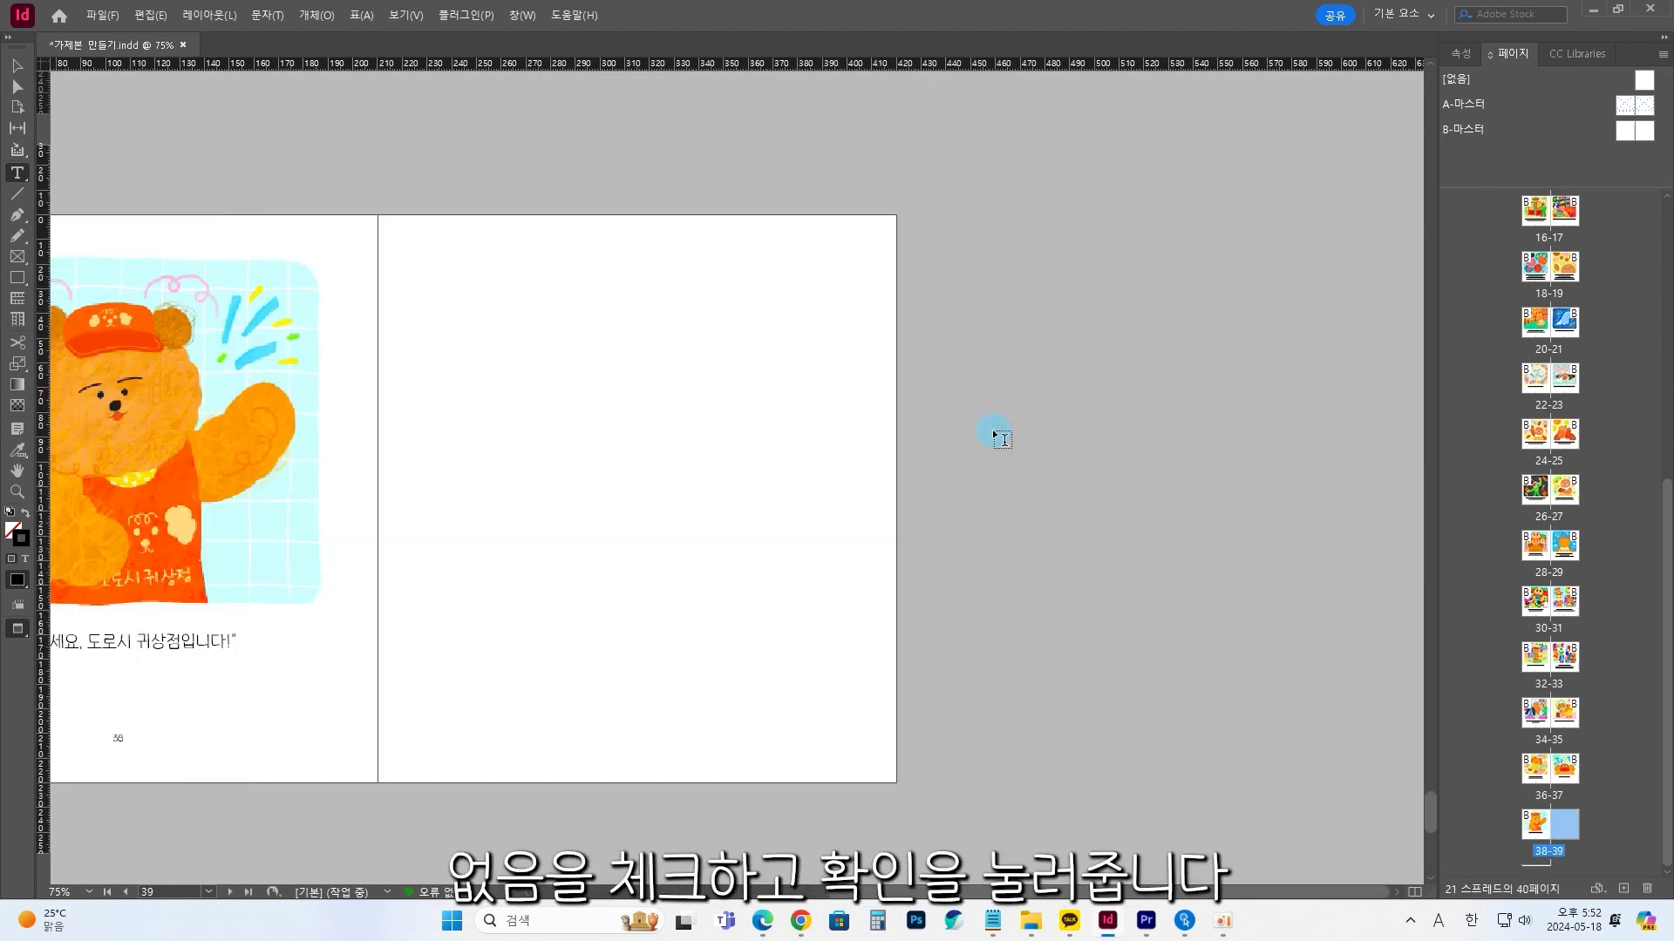
scroll(861, 571, up, 3)
scroll(677, 590, down, 9)
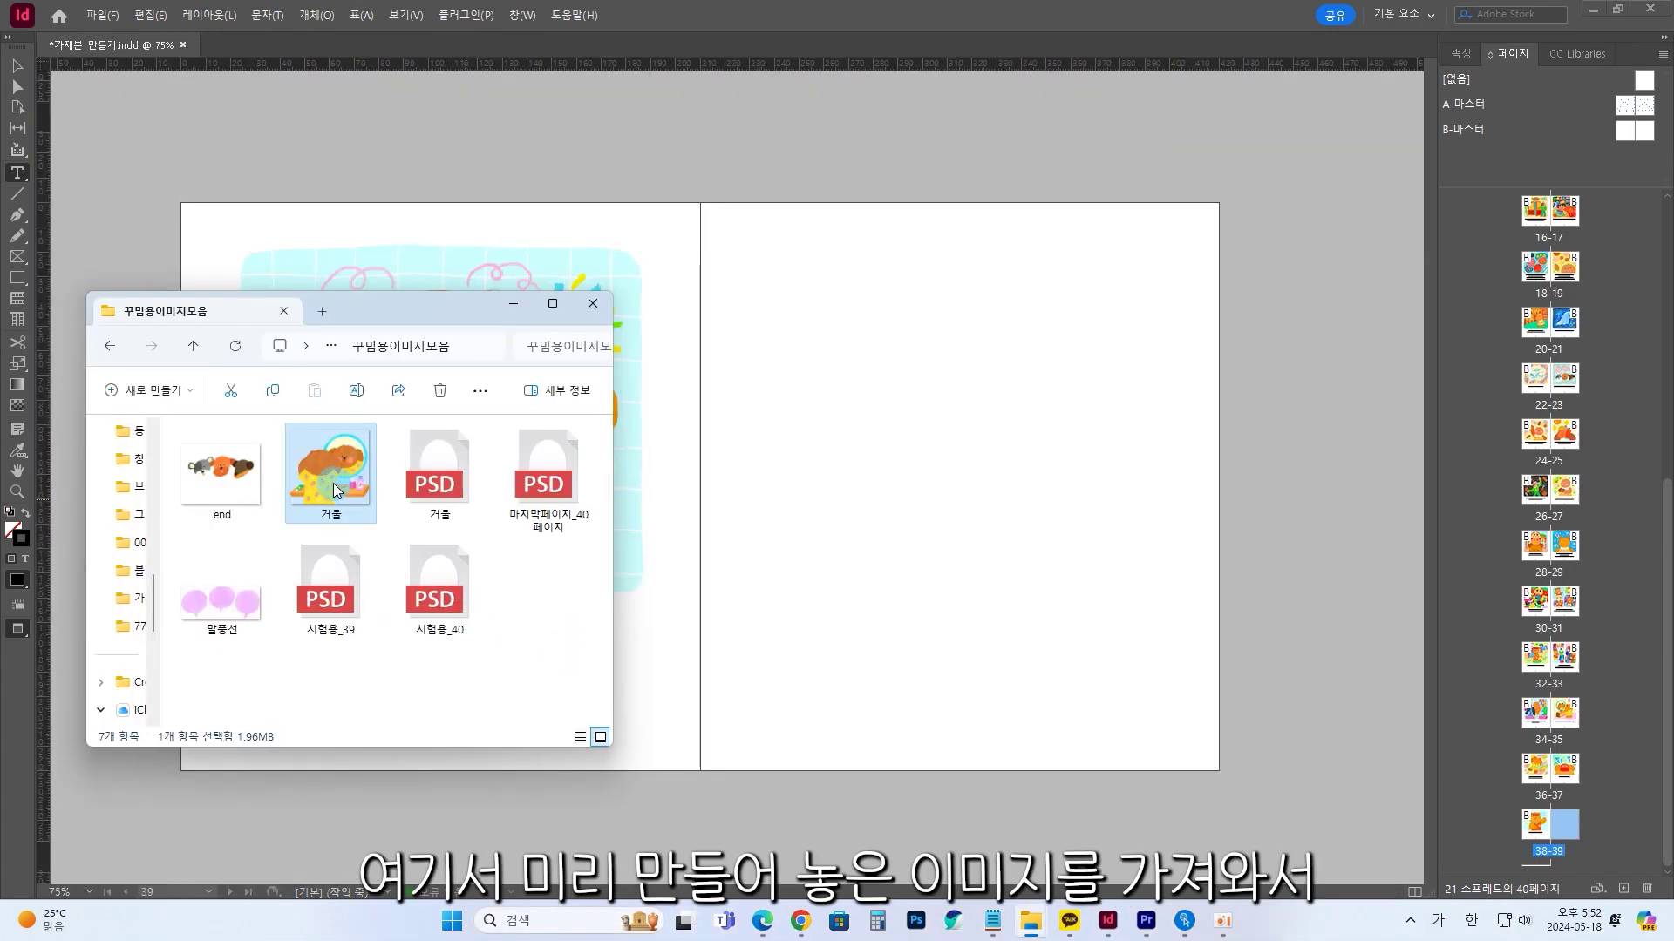
Position and slightly enlarge the dog-at-the-mirror illustration in the lower right corner of page 39, and preview the spread
drag(331, 470, 1038, 549)
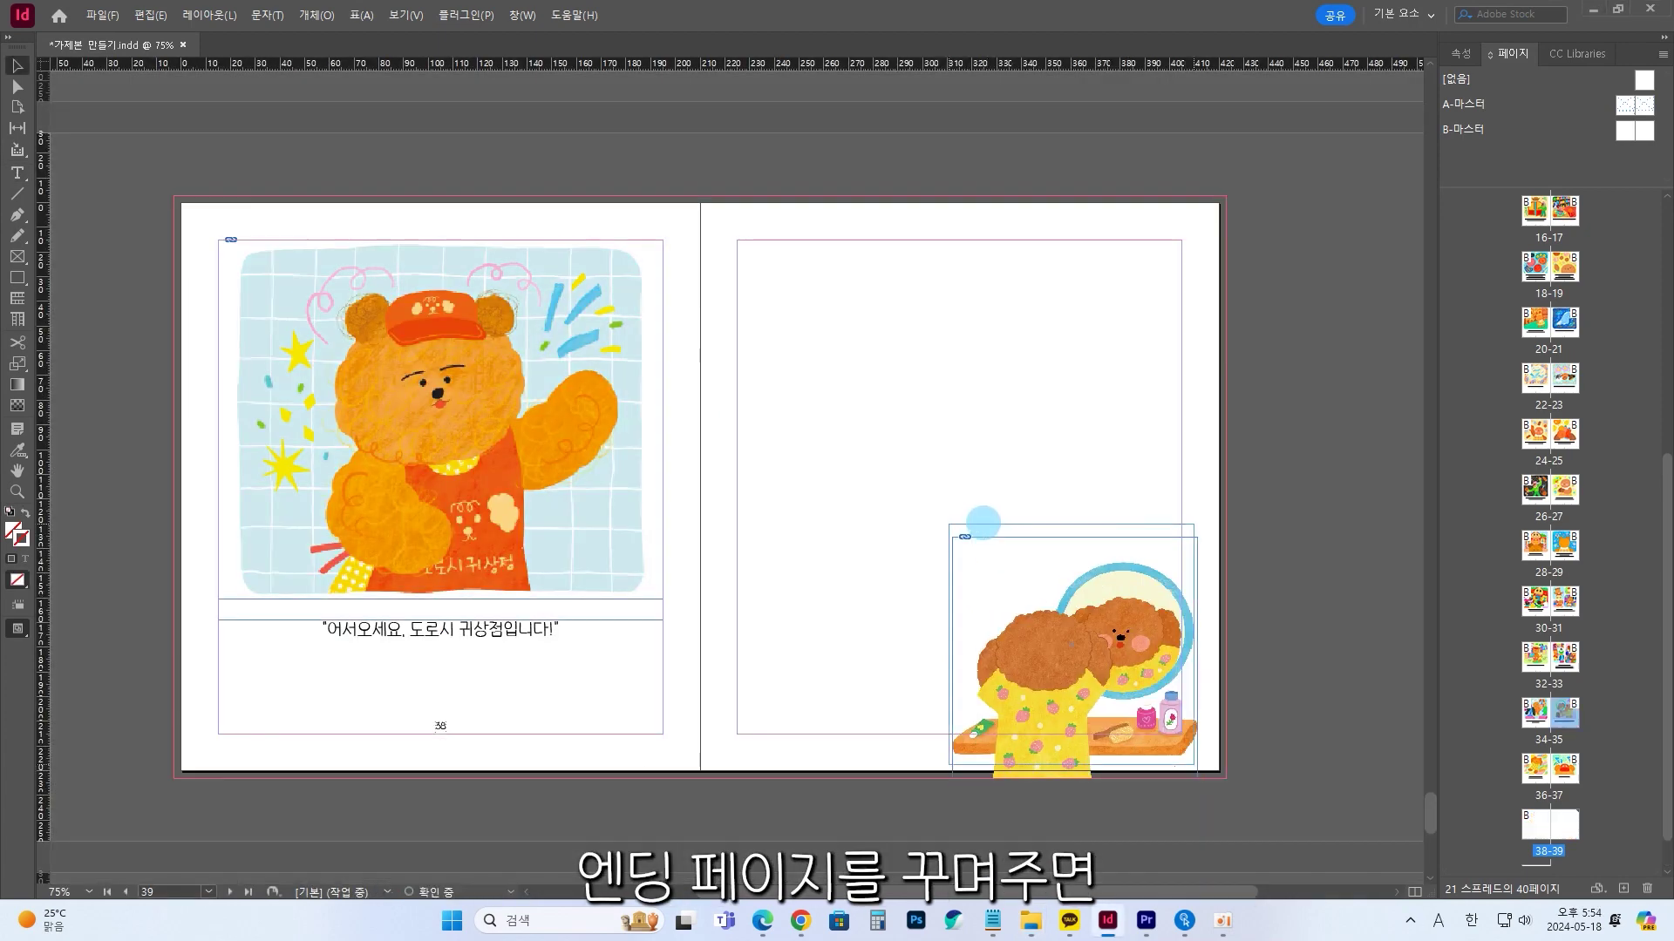
drag(981, 520, 948, 522)
click(1138, 617)
key(w)
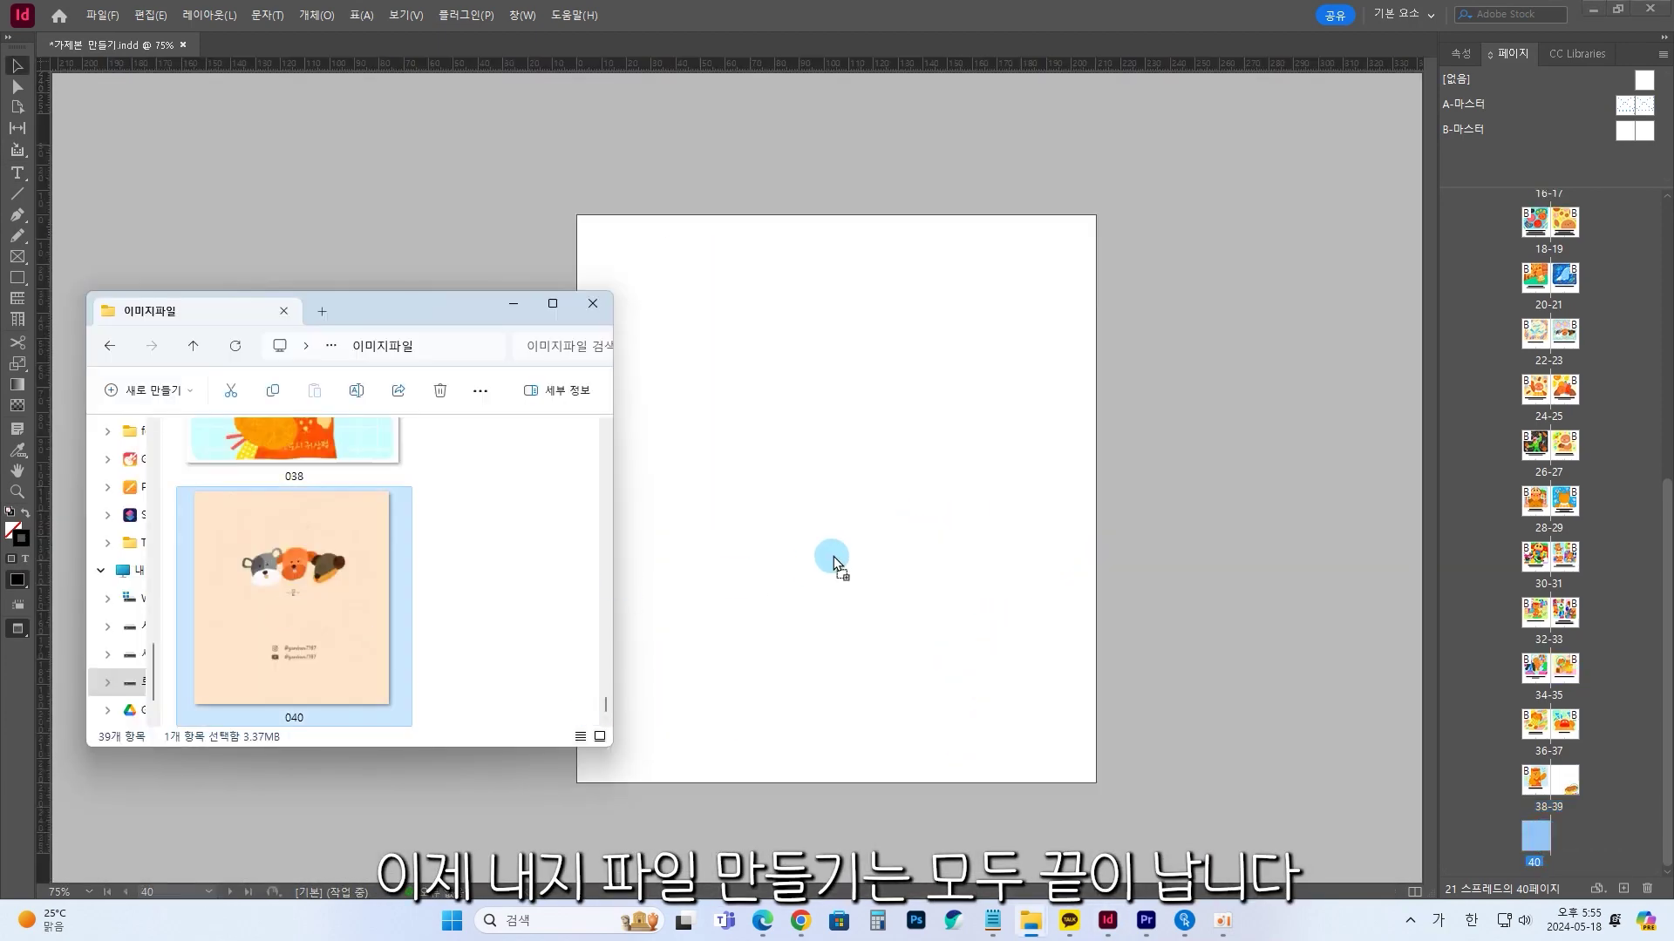
Fit the closing illustration with the three dog heads over page 40 and set the screen mode to Standard
drag(832, 556, 859, 474)
drag(989, 592, 829, 325)
click(406, 15)
mouse_move(523, 288)
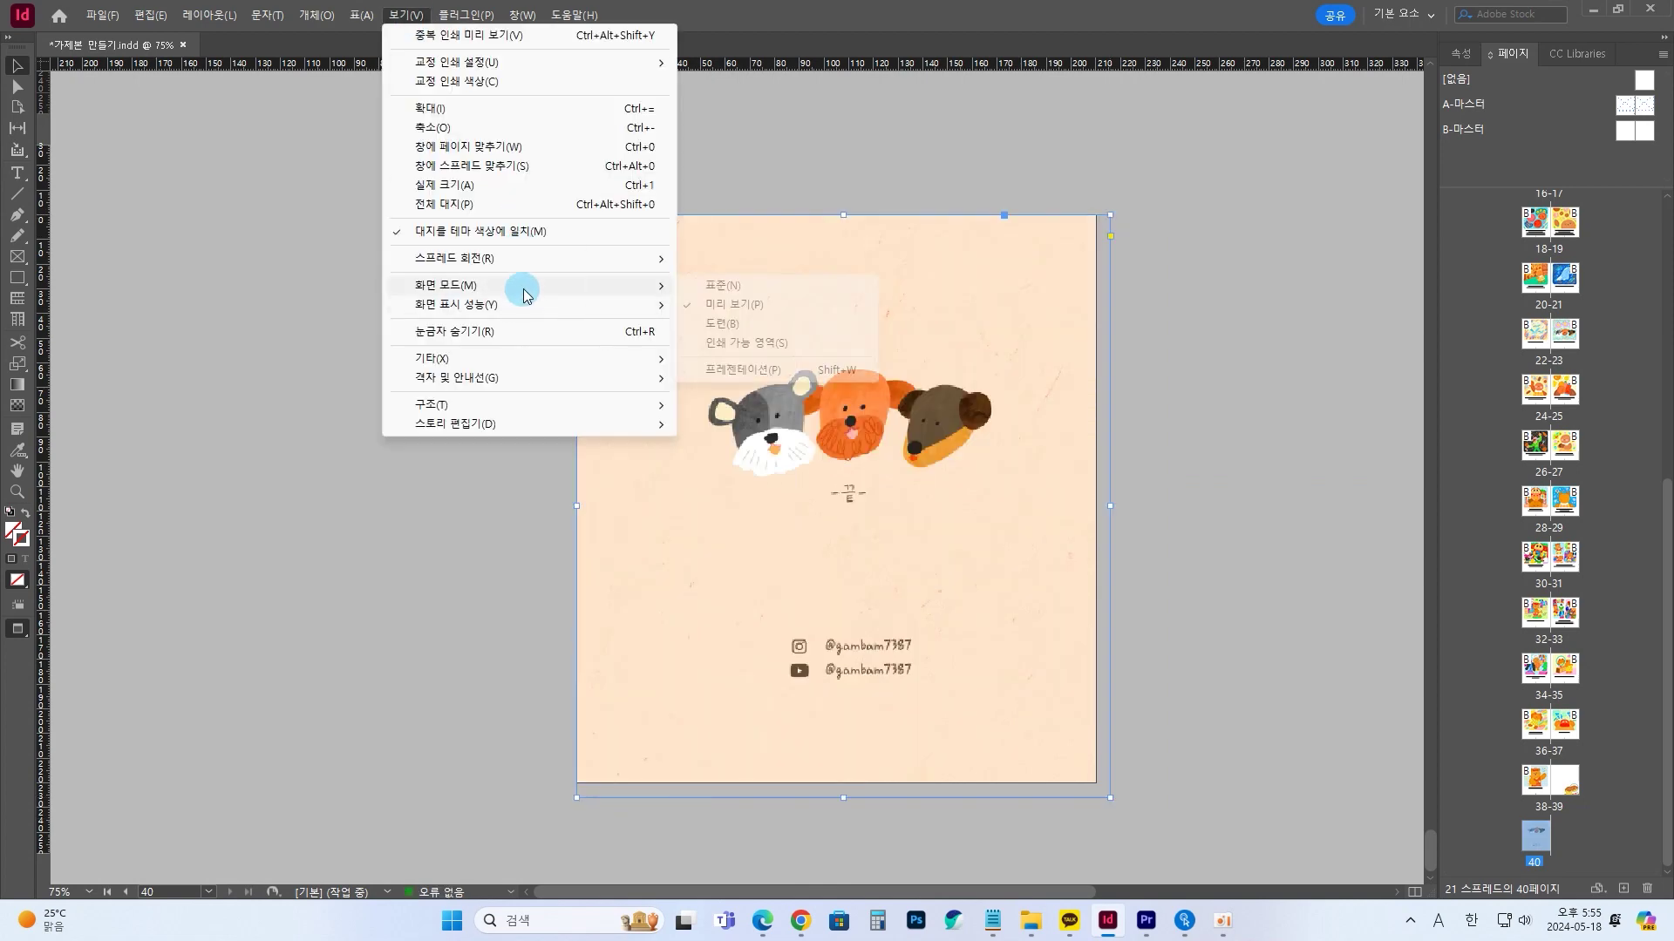
click(802, 285)
click(1171, 826)
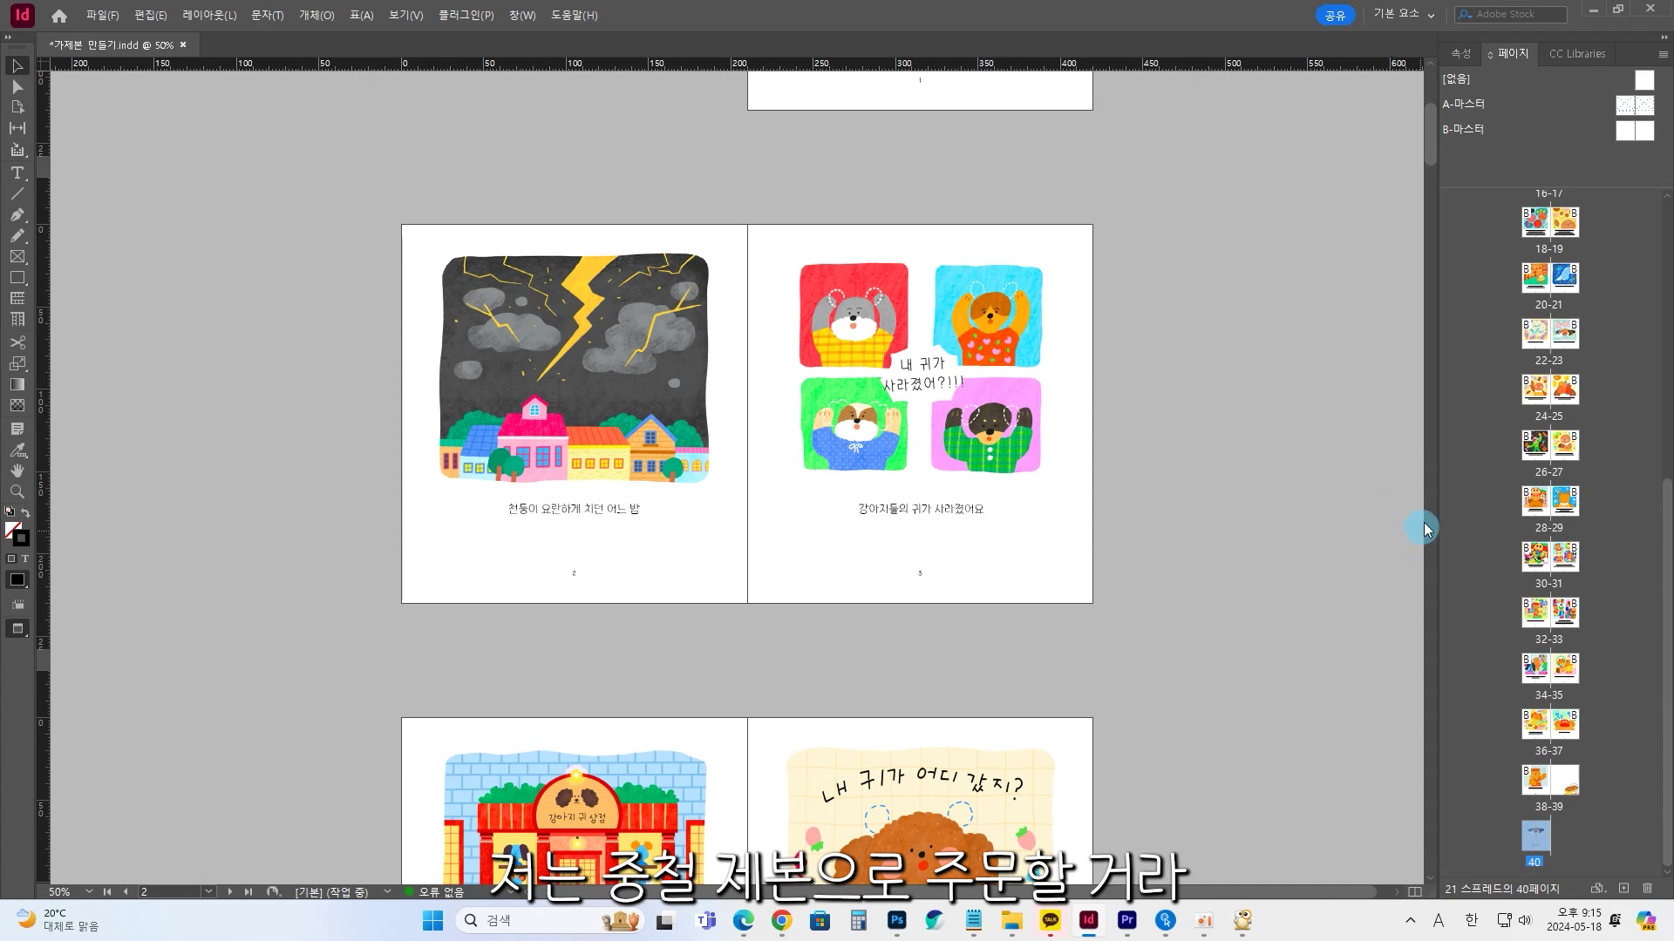
Switch to the print shop's website in the browser and examine its work guide on PDF page order for saddle-stitch binding
scroll(1437, 141, up, 5)
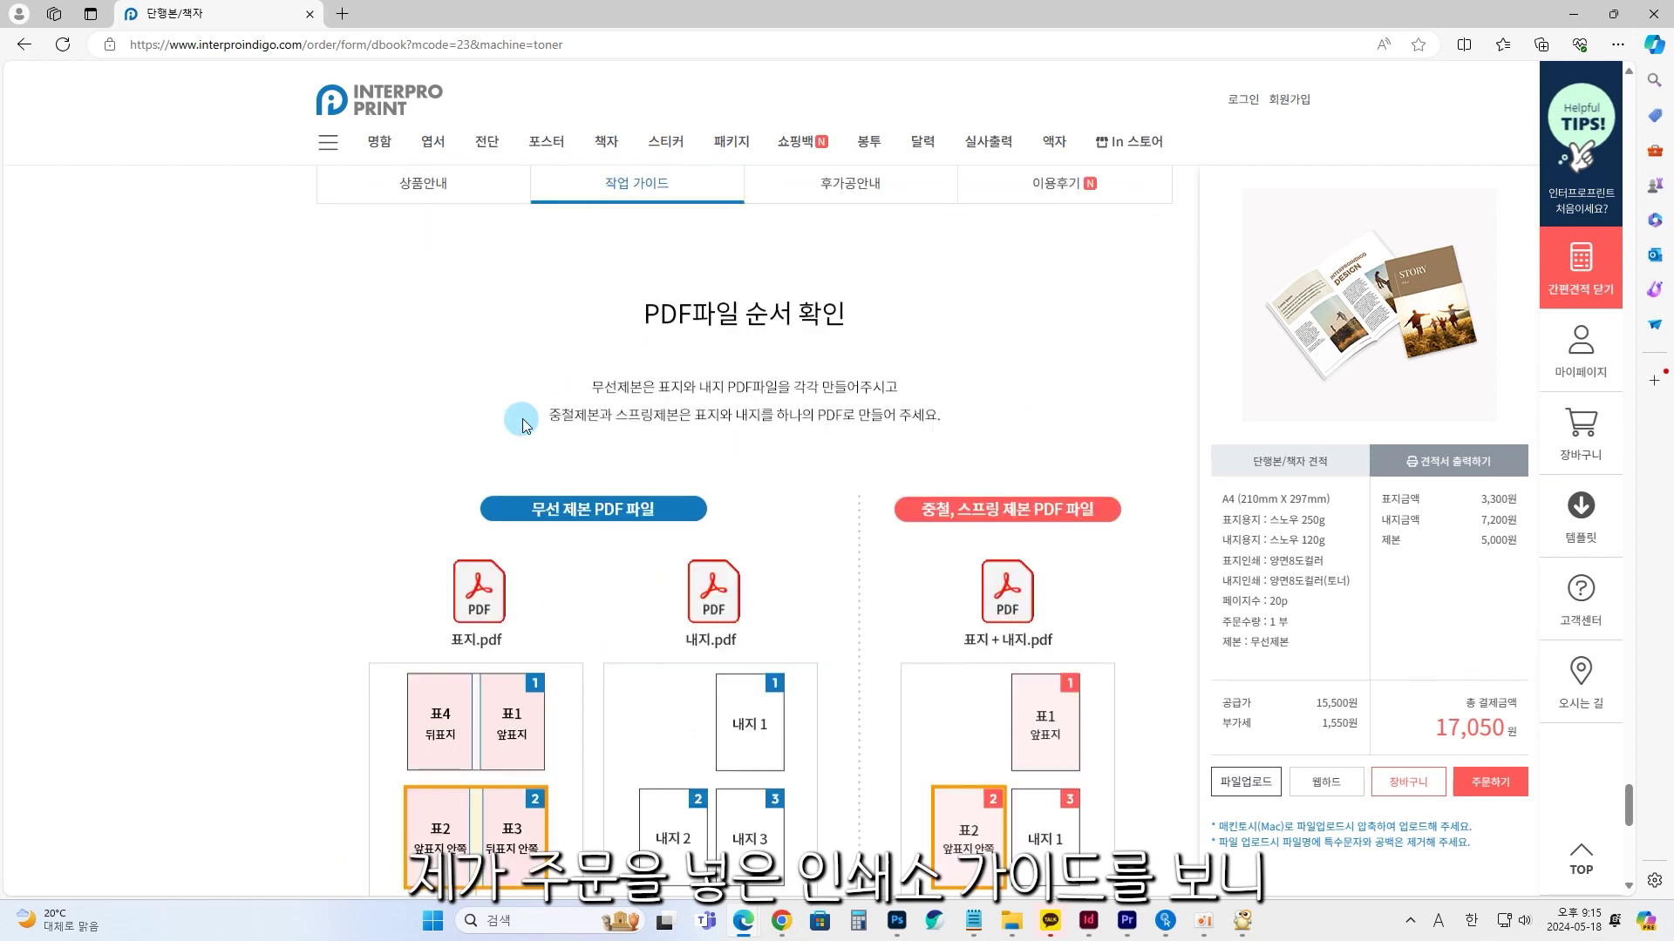
drag(536, 419, 629, 426)
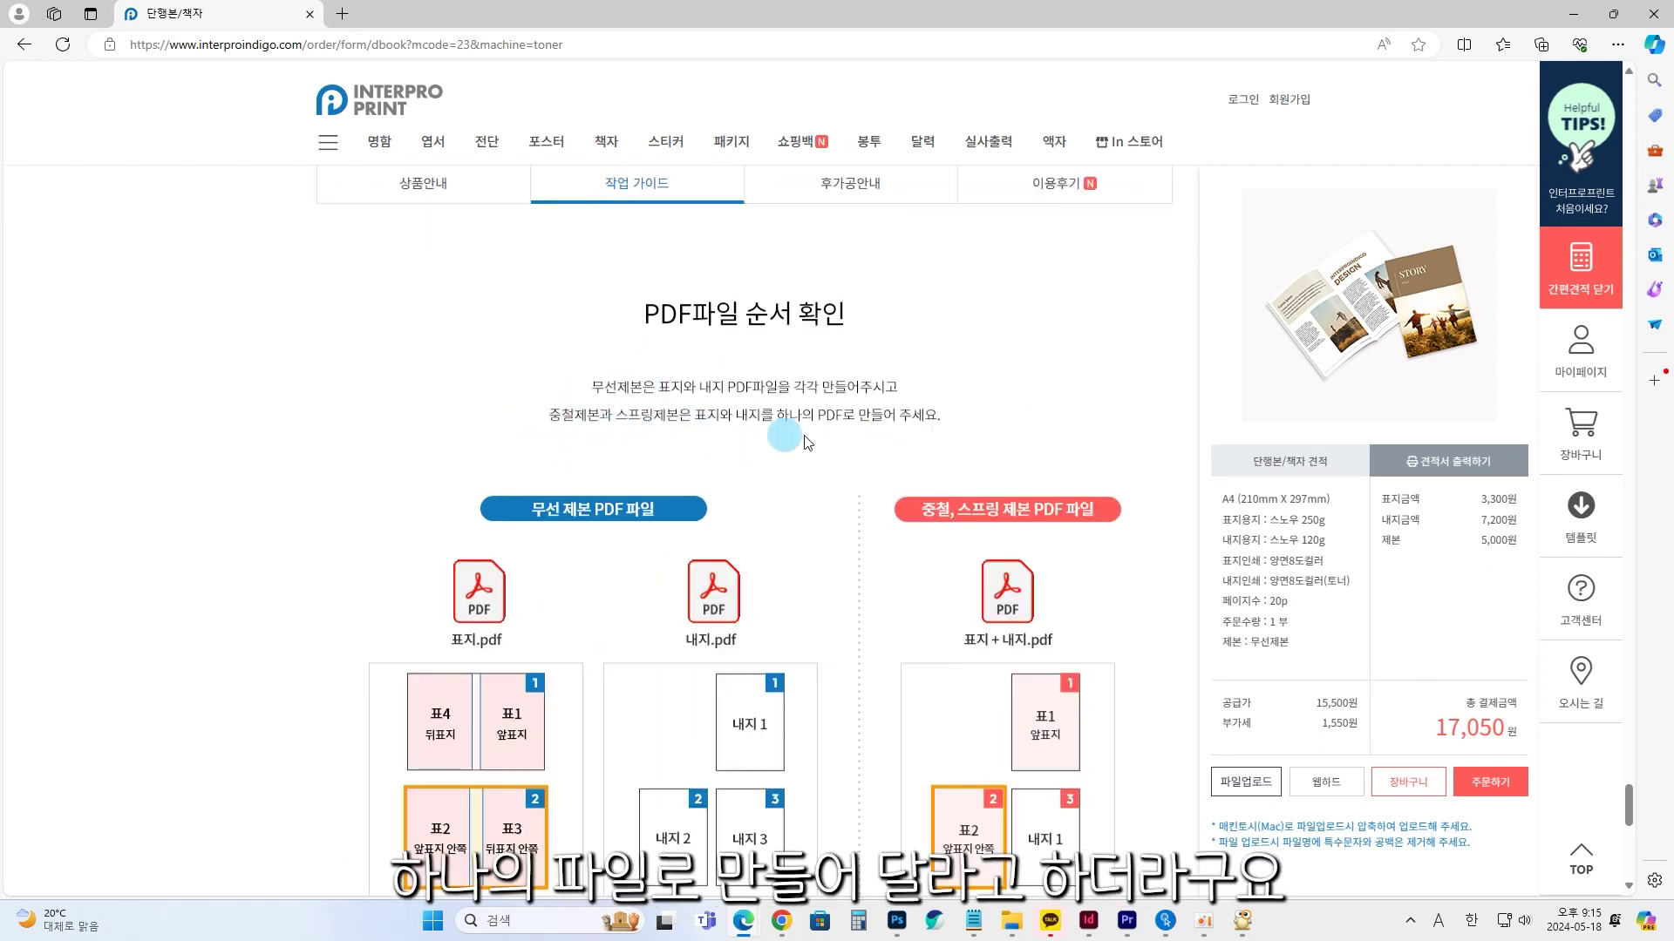
scroll(806, 443, down, 1)
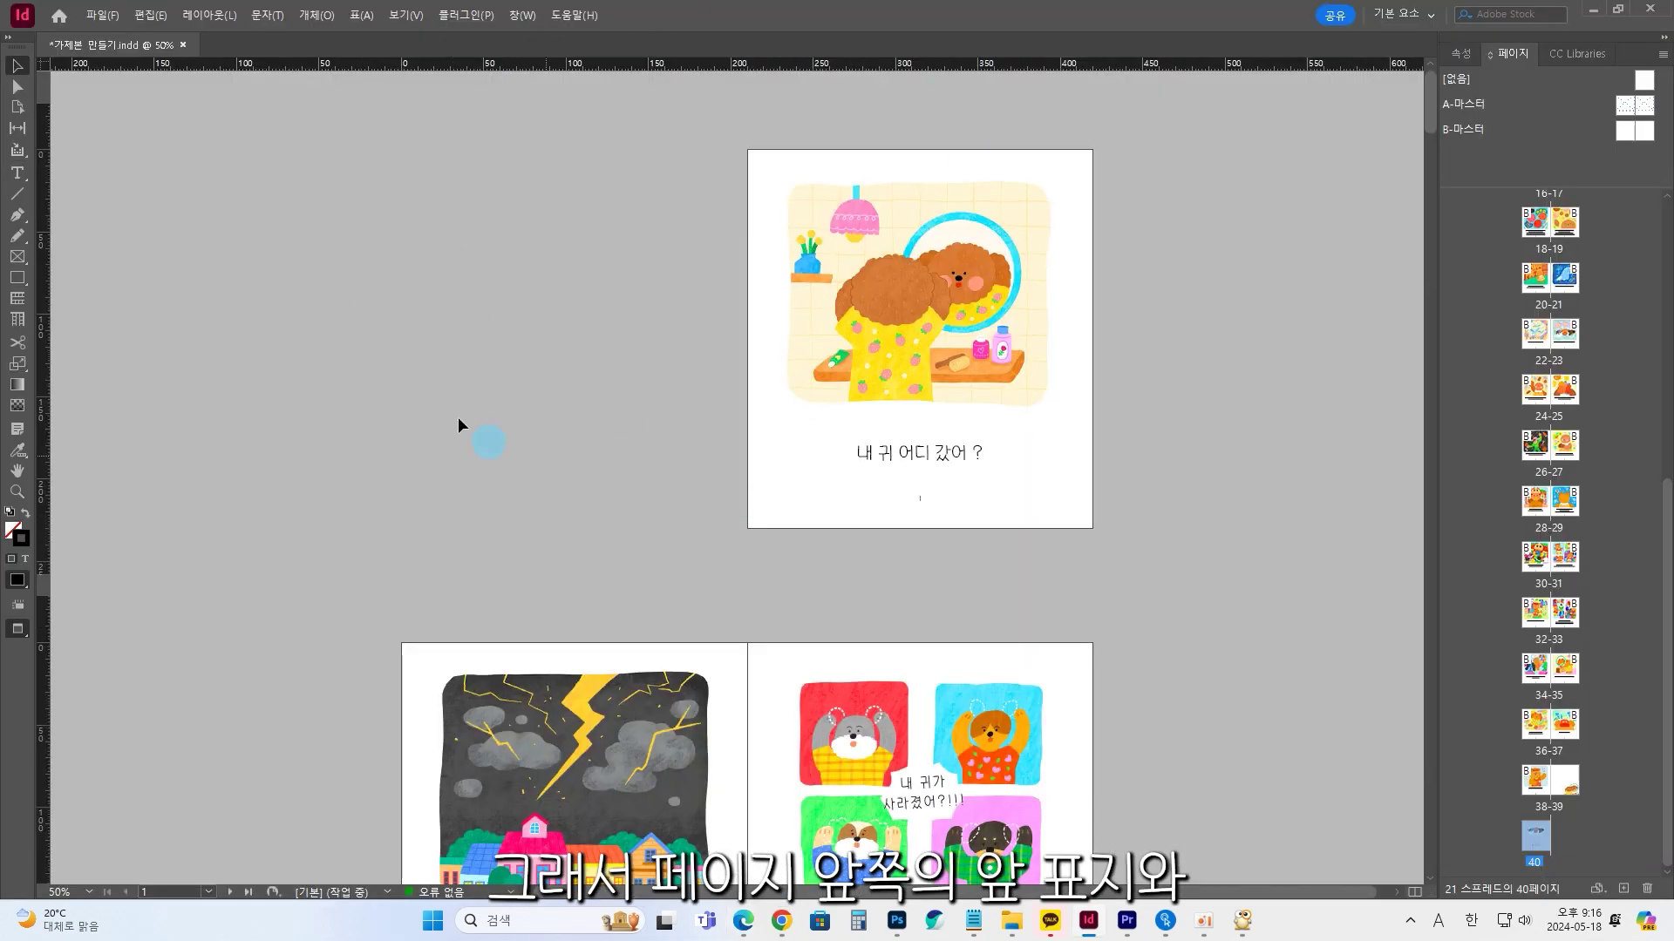
Return to the InDesign document and insert 2 pages before page 1 with the master set to [없음] (None)
click(1665, 212)
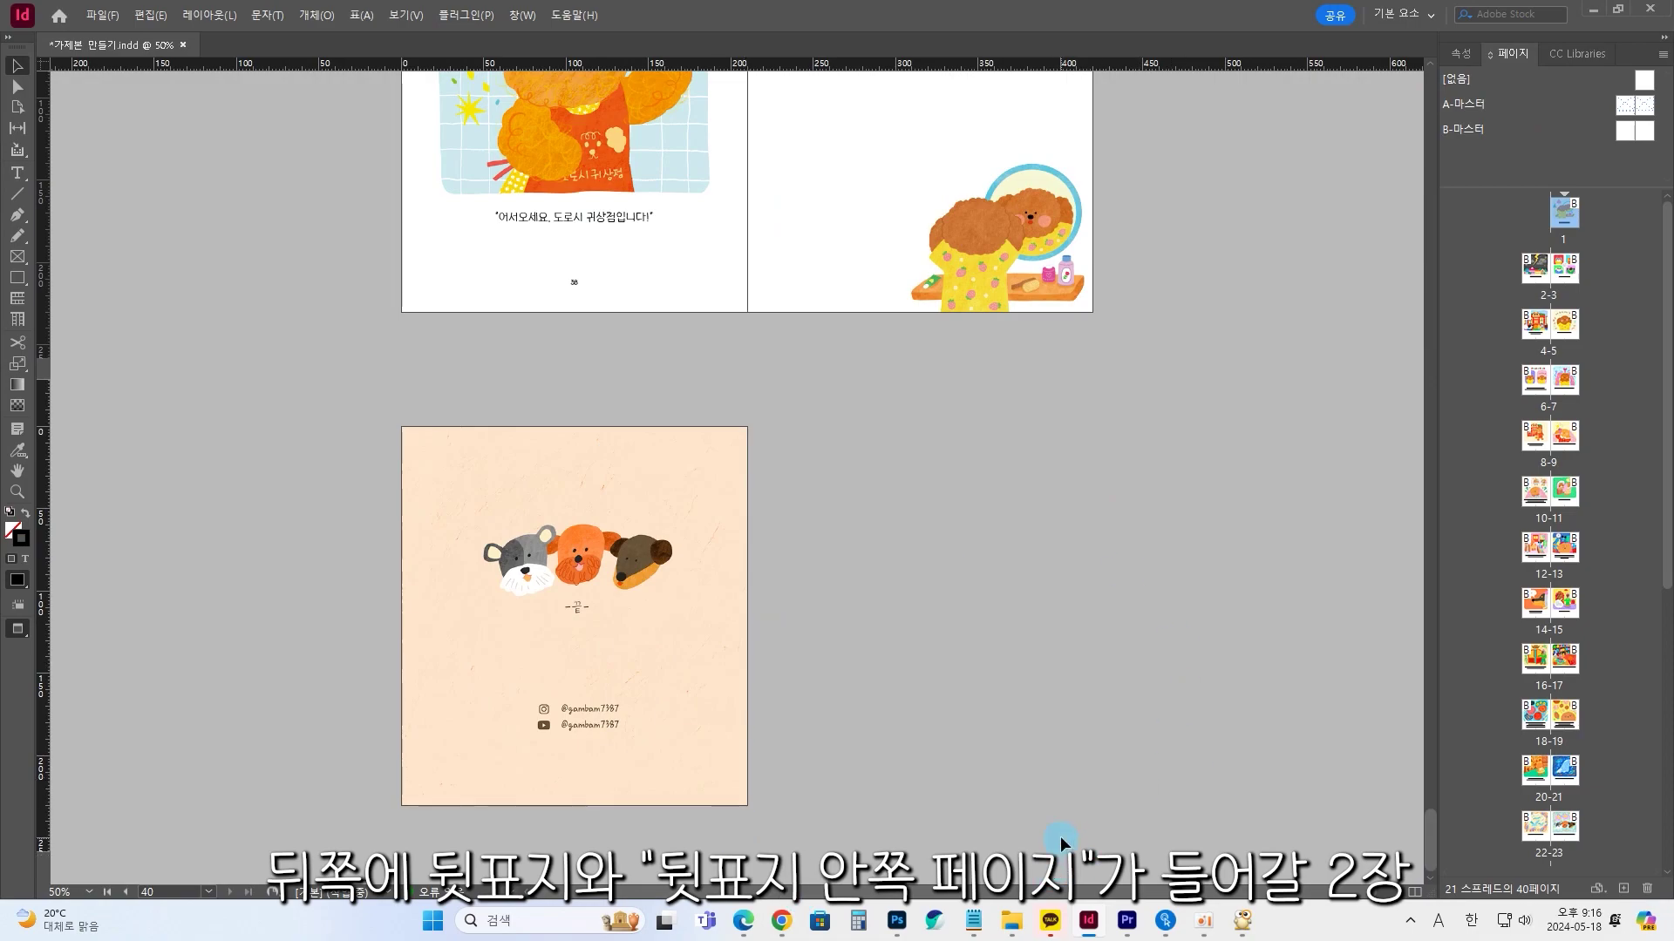
click(1466, 818)
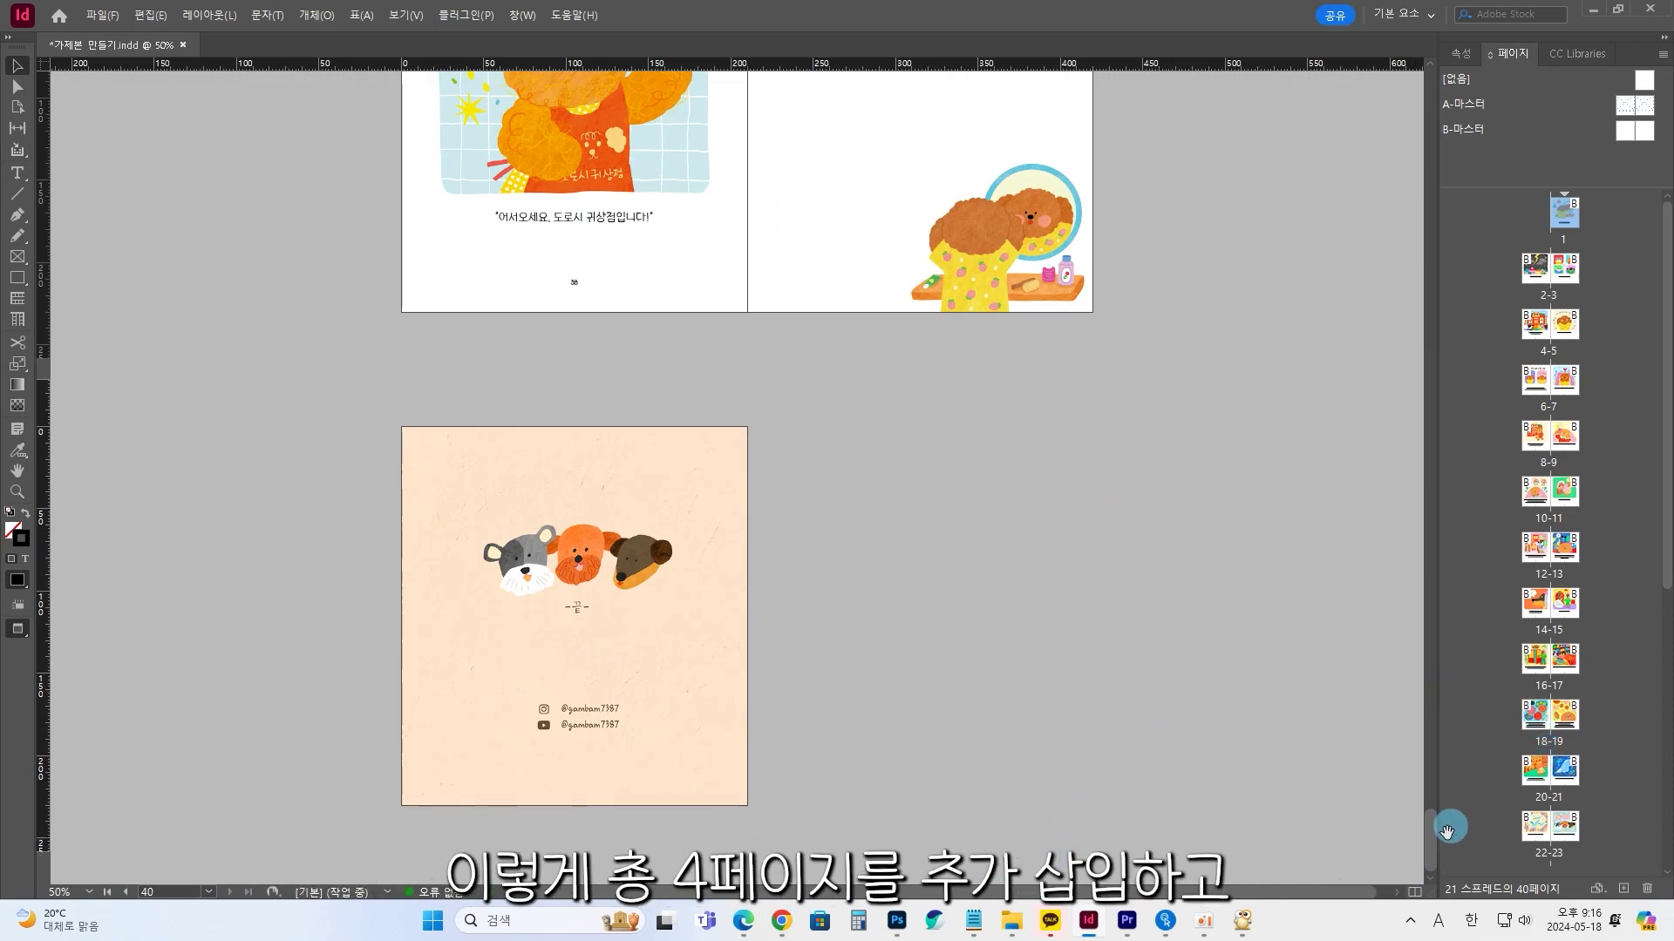
drag(1432, 860, 1494, 7)
click(1561, 828)
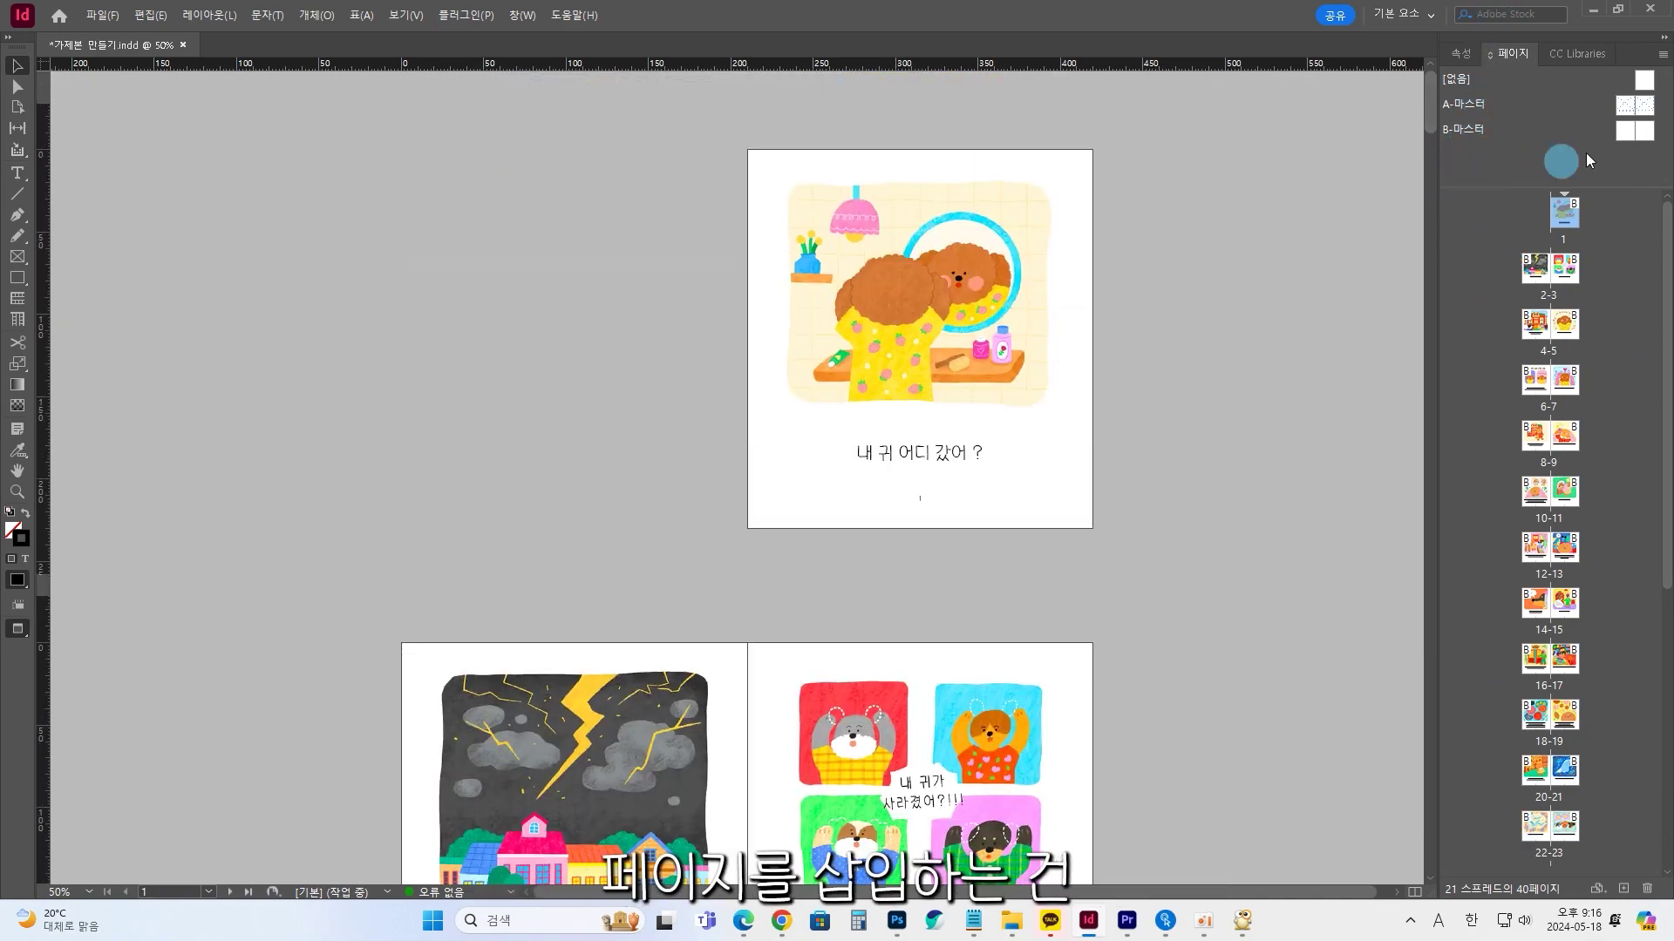
right_click(1496, 223)
click(1510, 233)
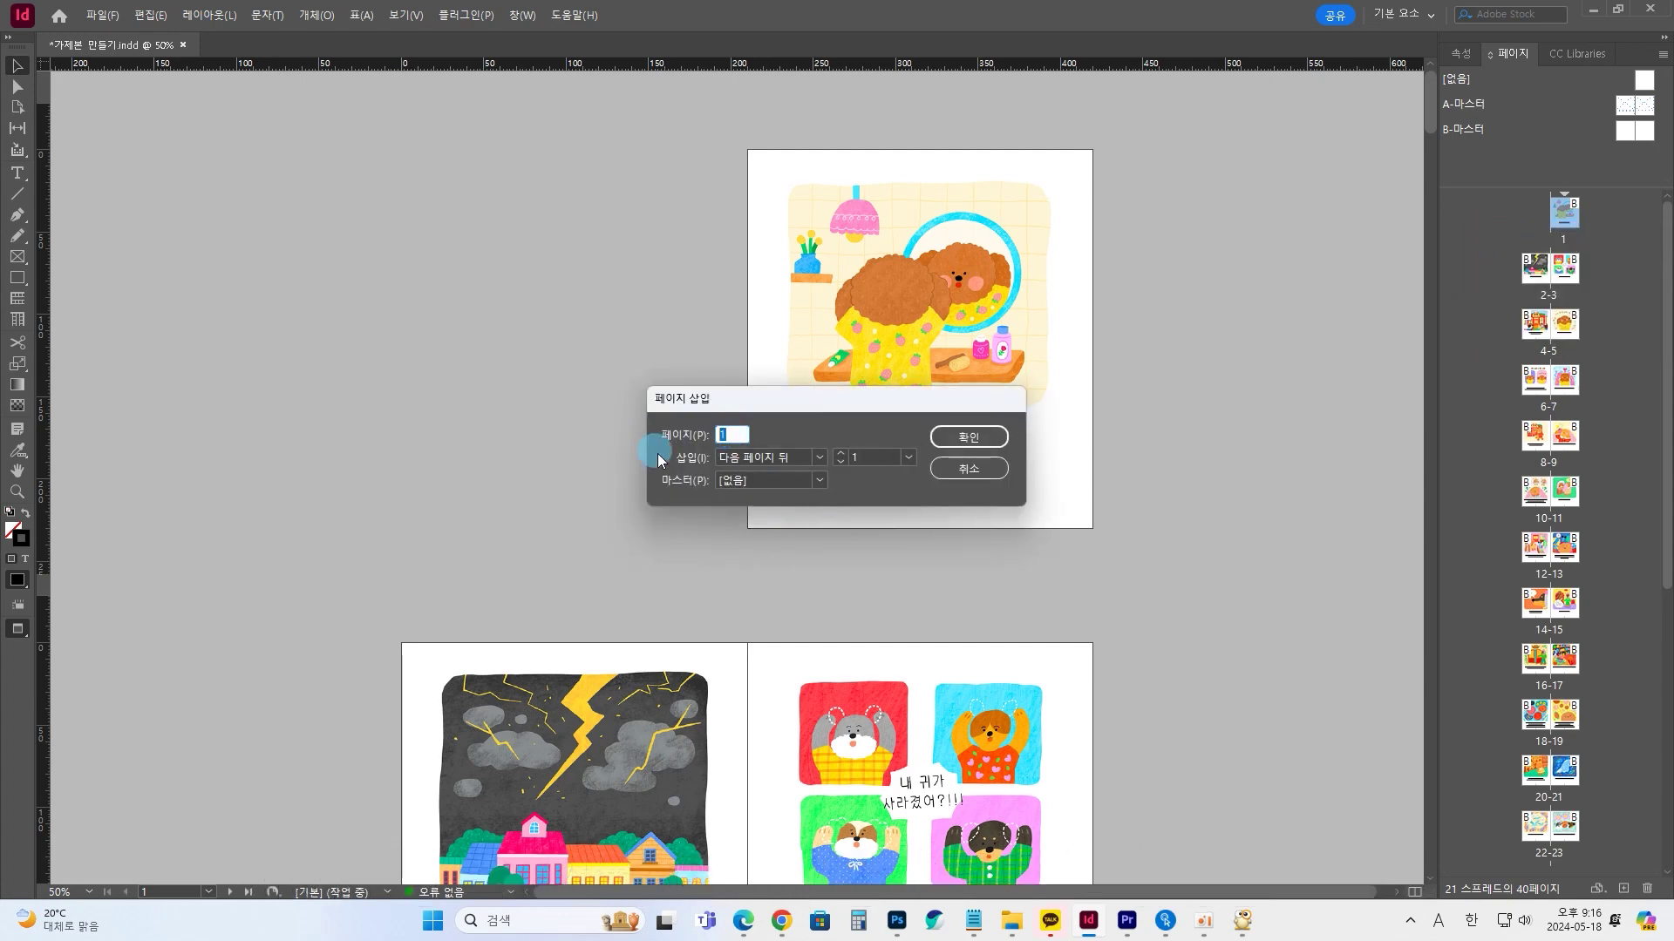
text(2)
click(818, 457)
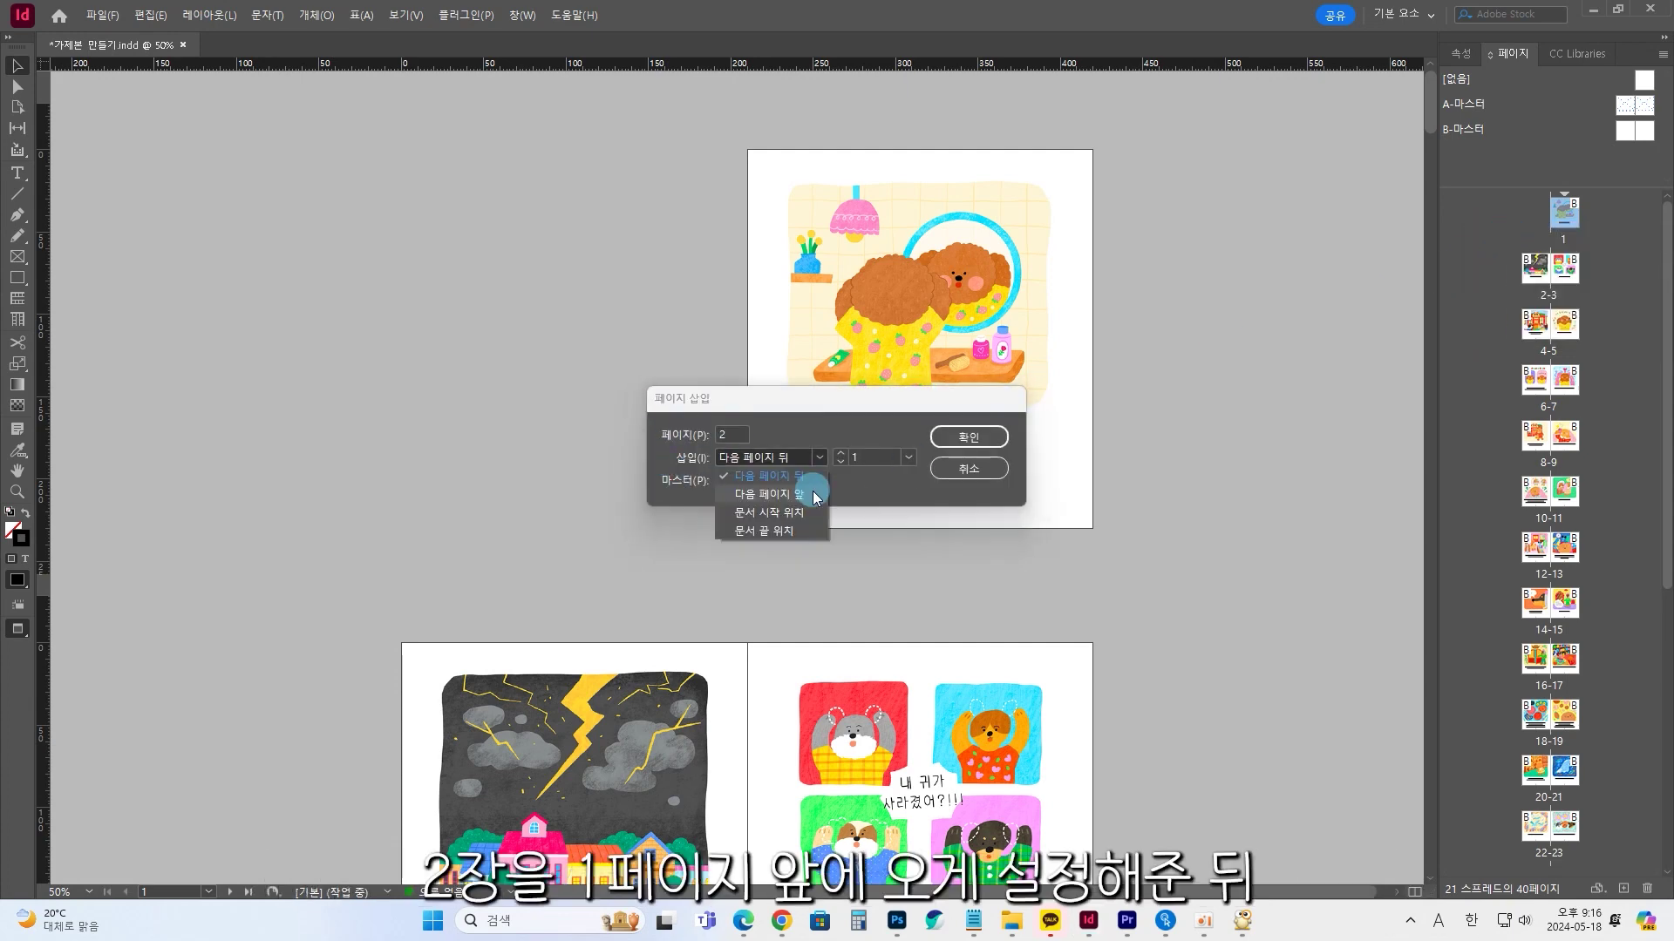
click(815, 495)
click(977, 434)
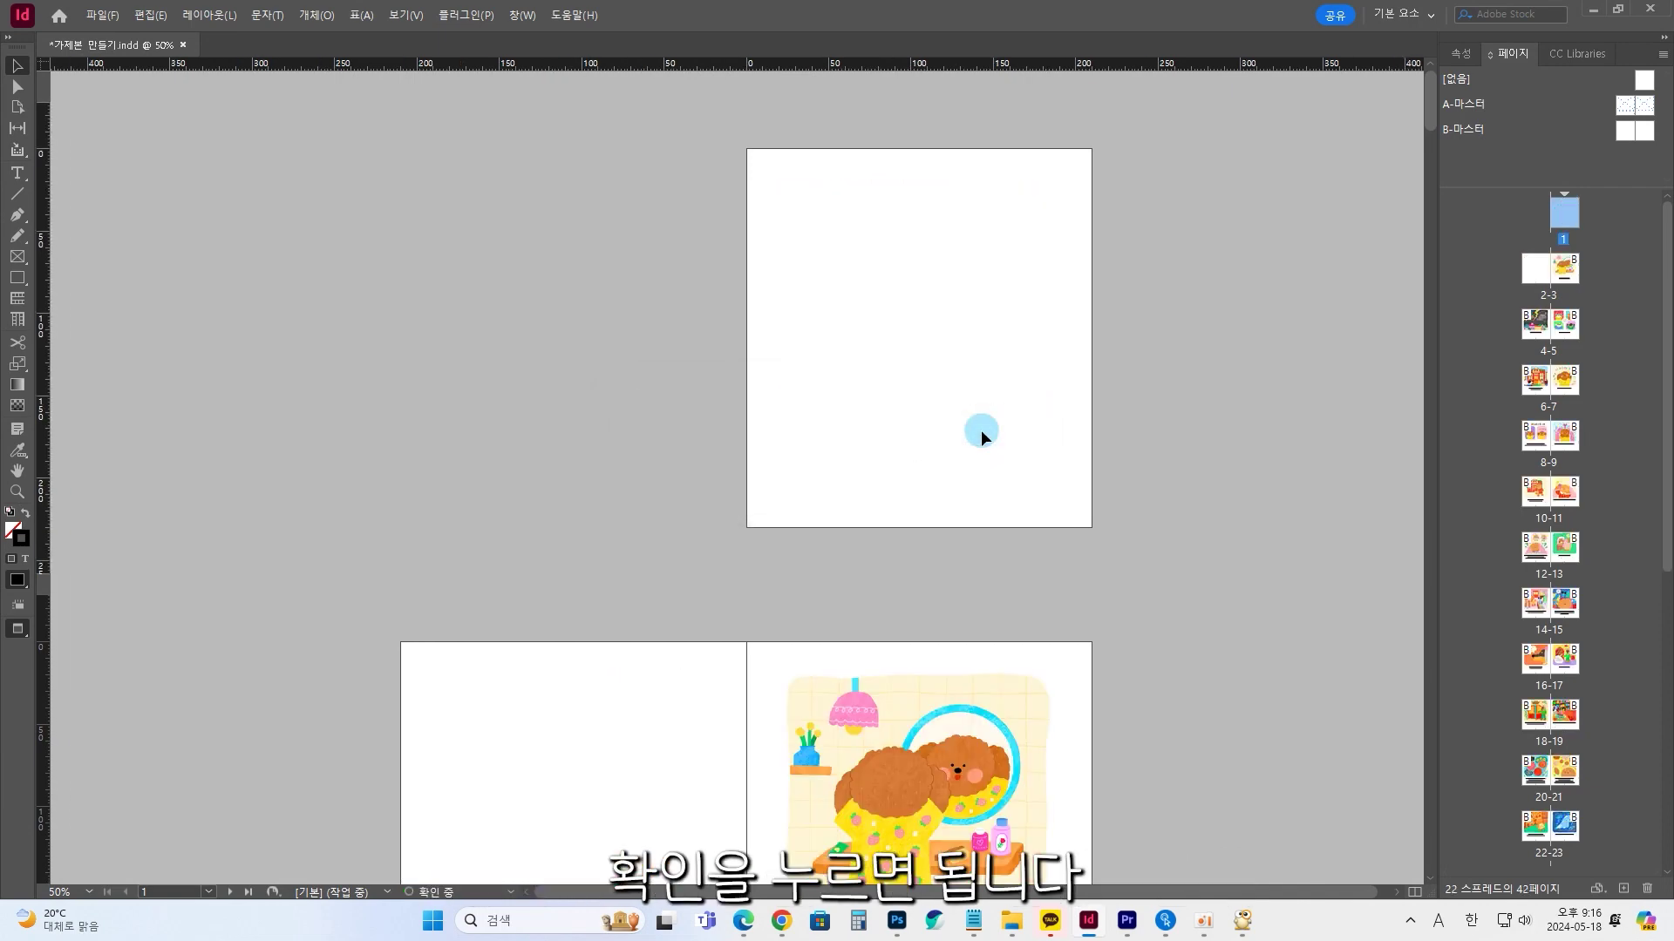
Insert 2 pages after page 42 with the master set to [없음] (None)
right_click(1582, 536)
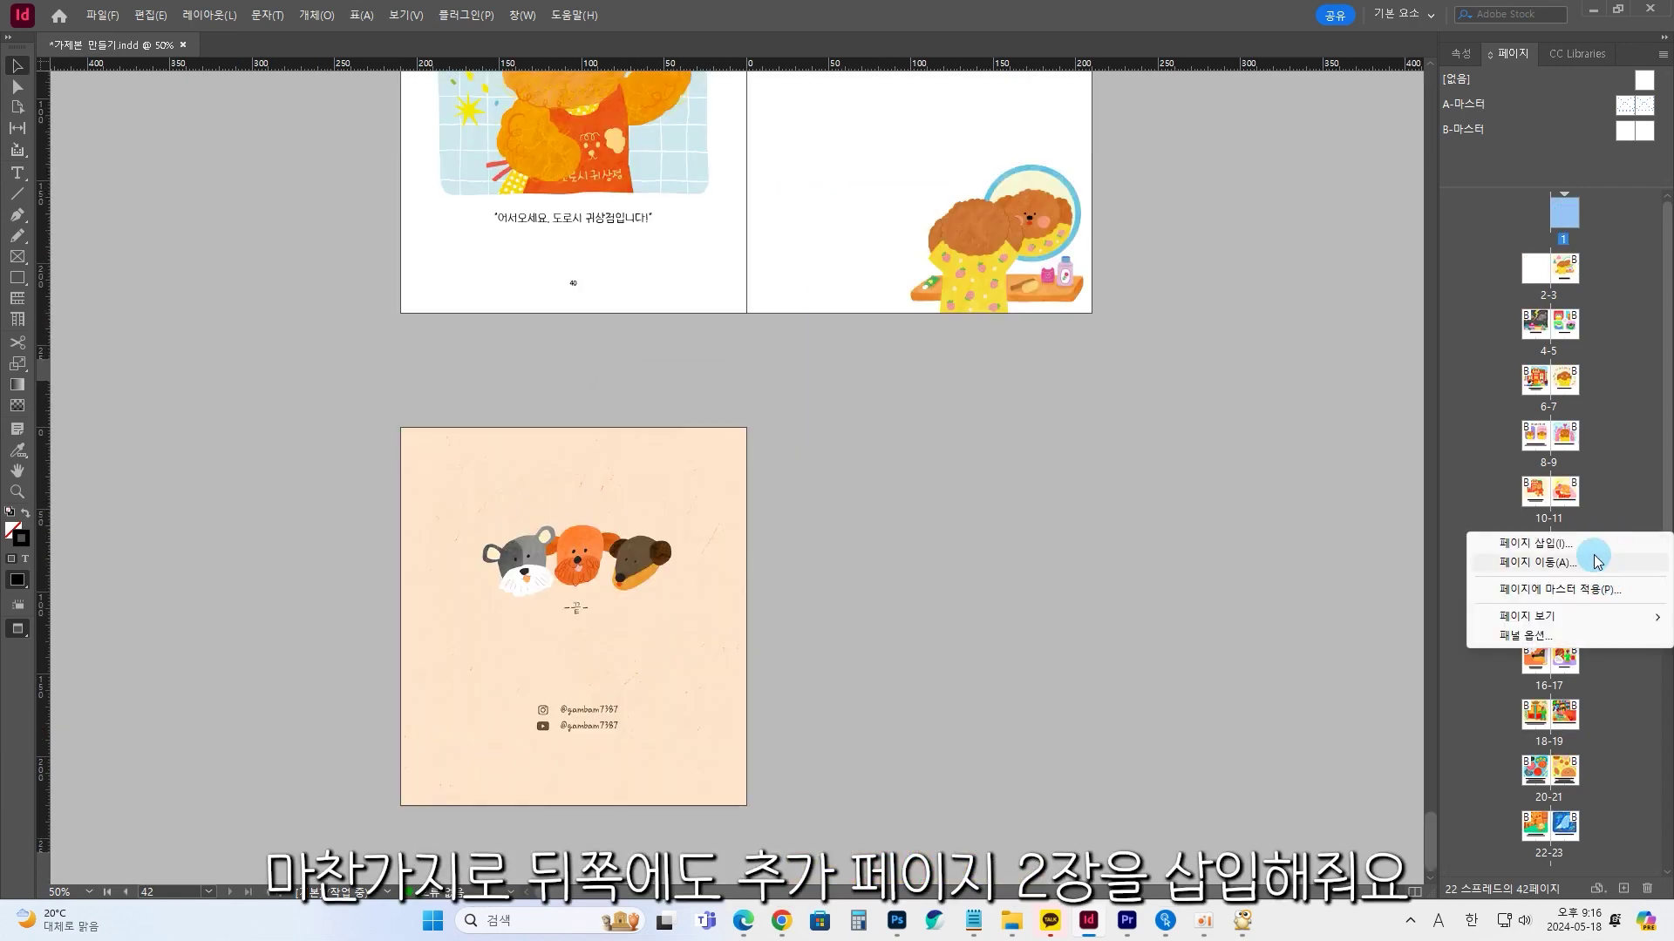
click(1578, 549)
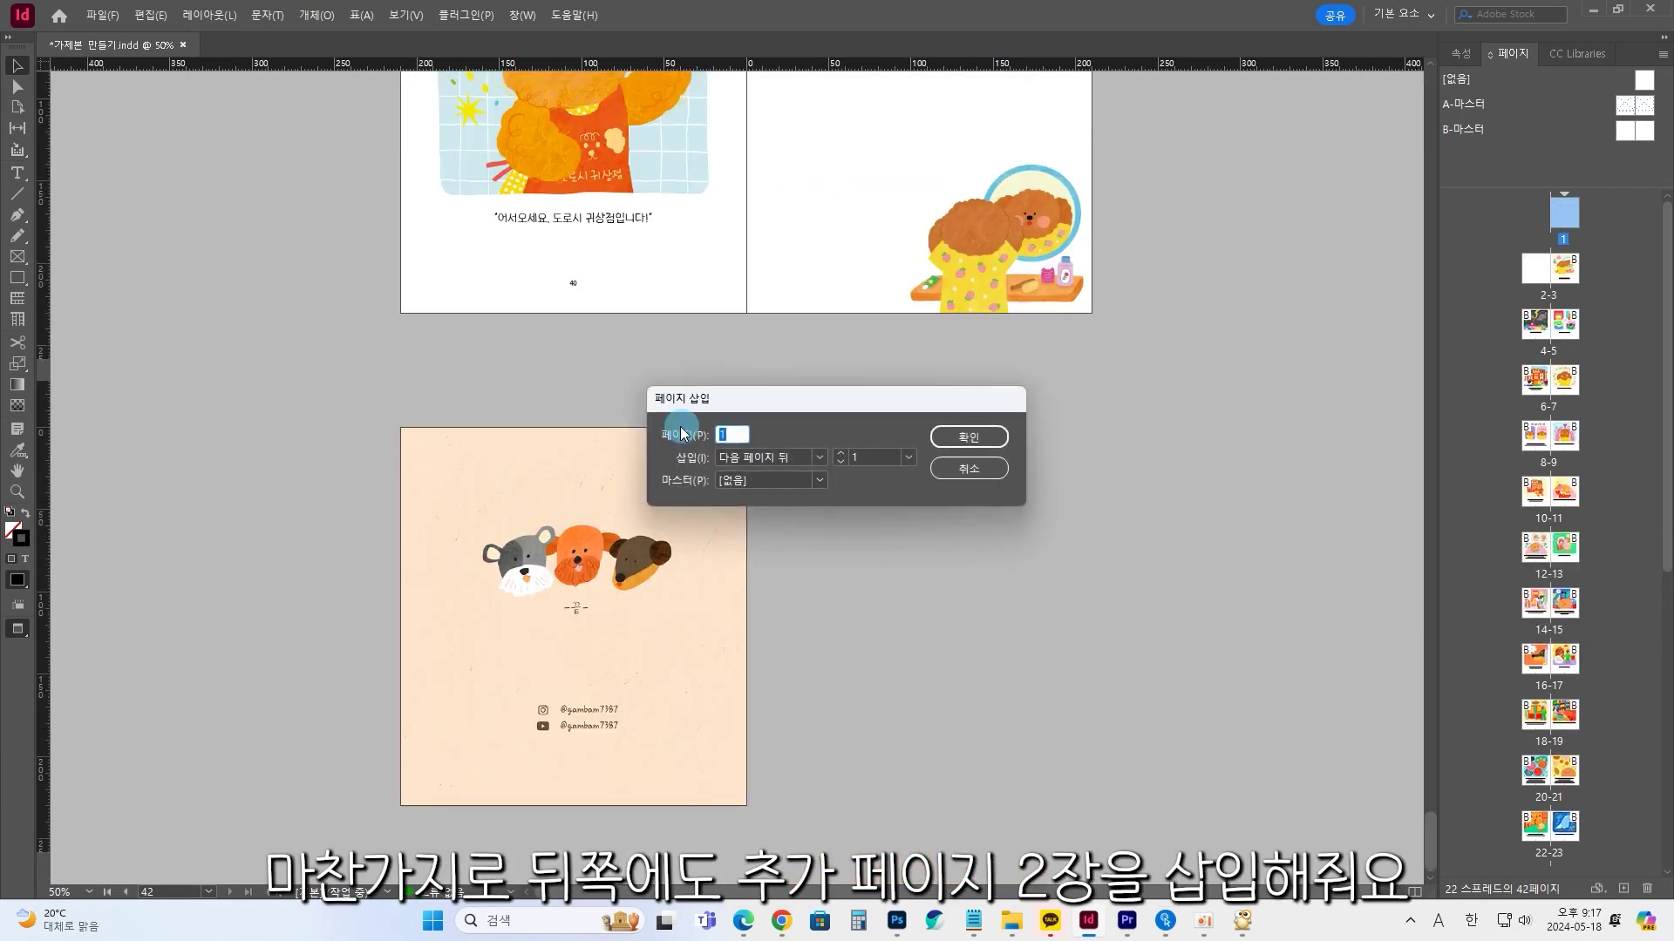
click(906, 457)
click(887, 436)
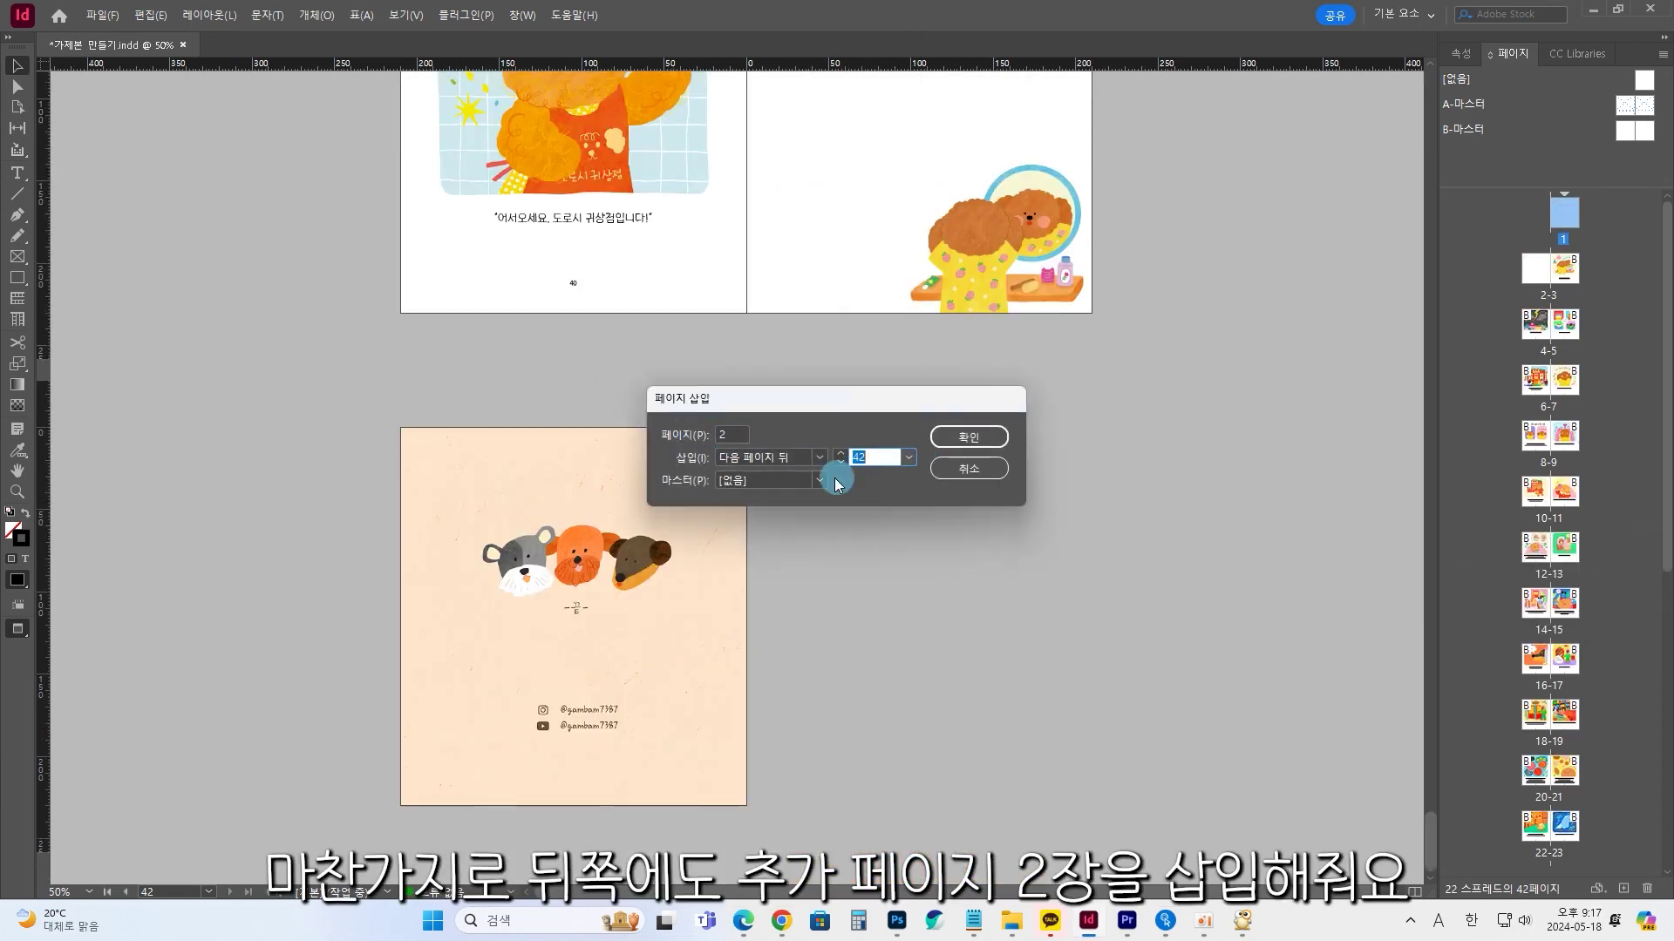
click(966, 432)
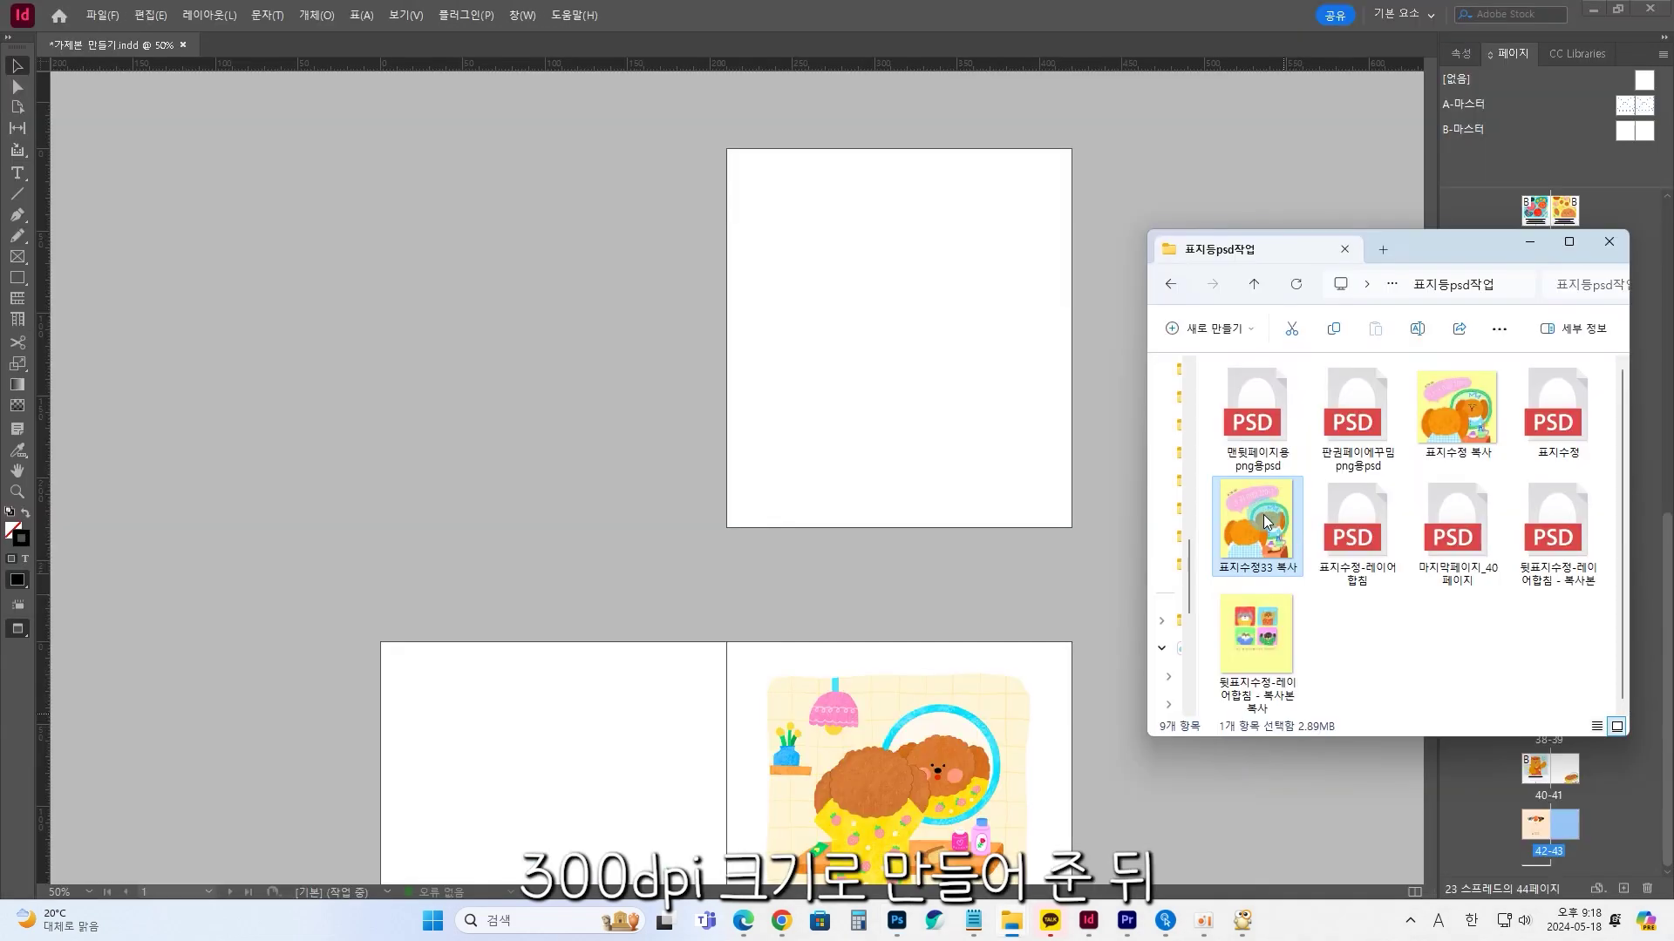
Place the front cover illustration on page 1 and fit it over the page including the bleed
drag(1259, 523, 906, 337)
drag(1085, 456, 901, 265)
scroll(366, 837, down, 3)
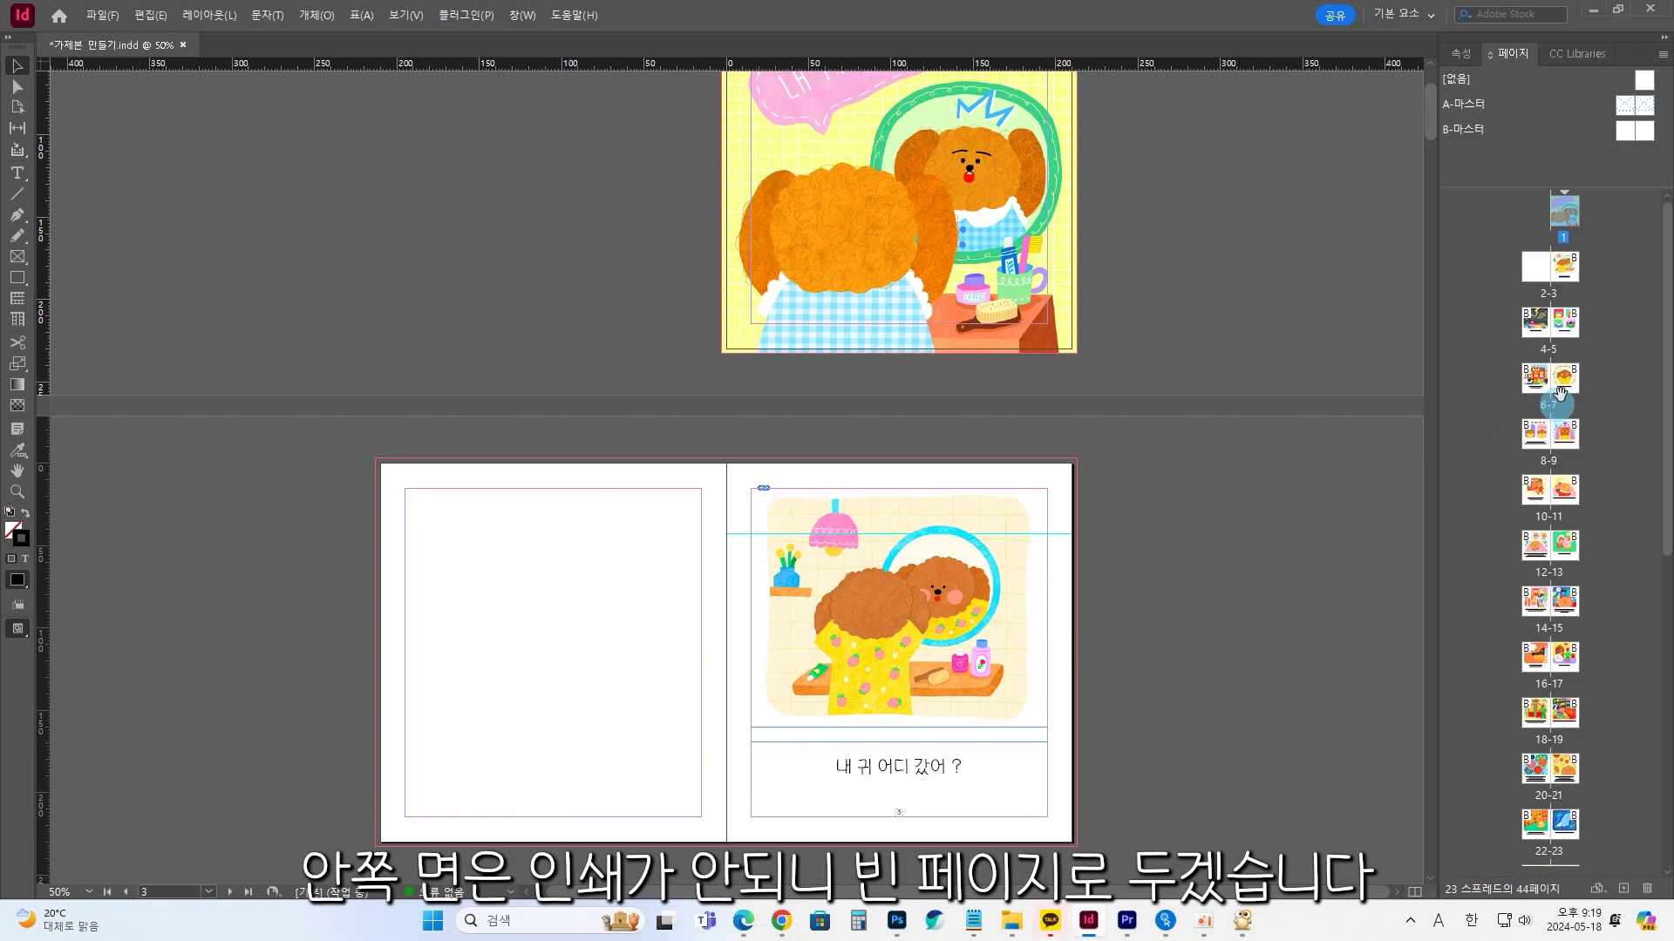
Place the back cover illustration with the four dogs on page 44, fit it out to the bleed, and preview the pages
drag(1430, 93, 1375, 750)
scroll(1008, 302, down, 5)
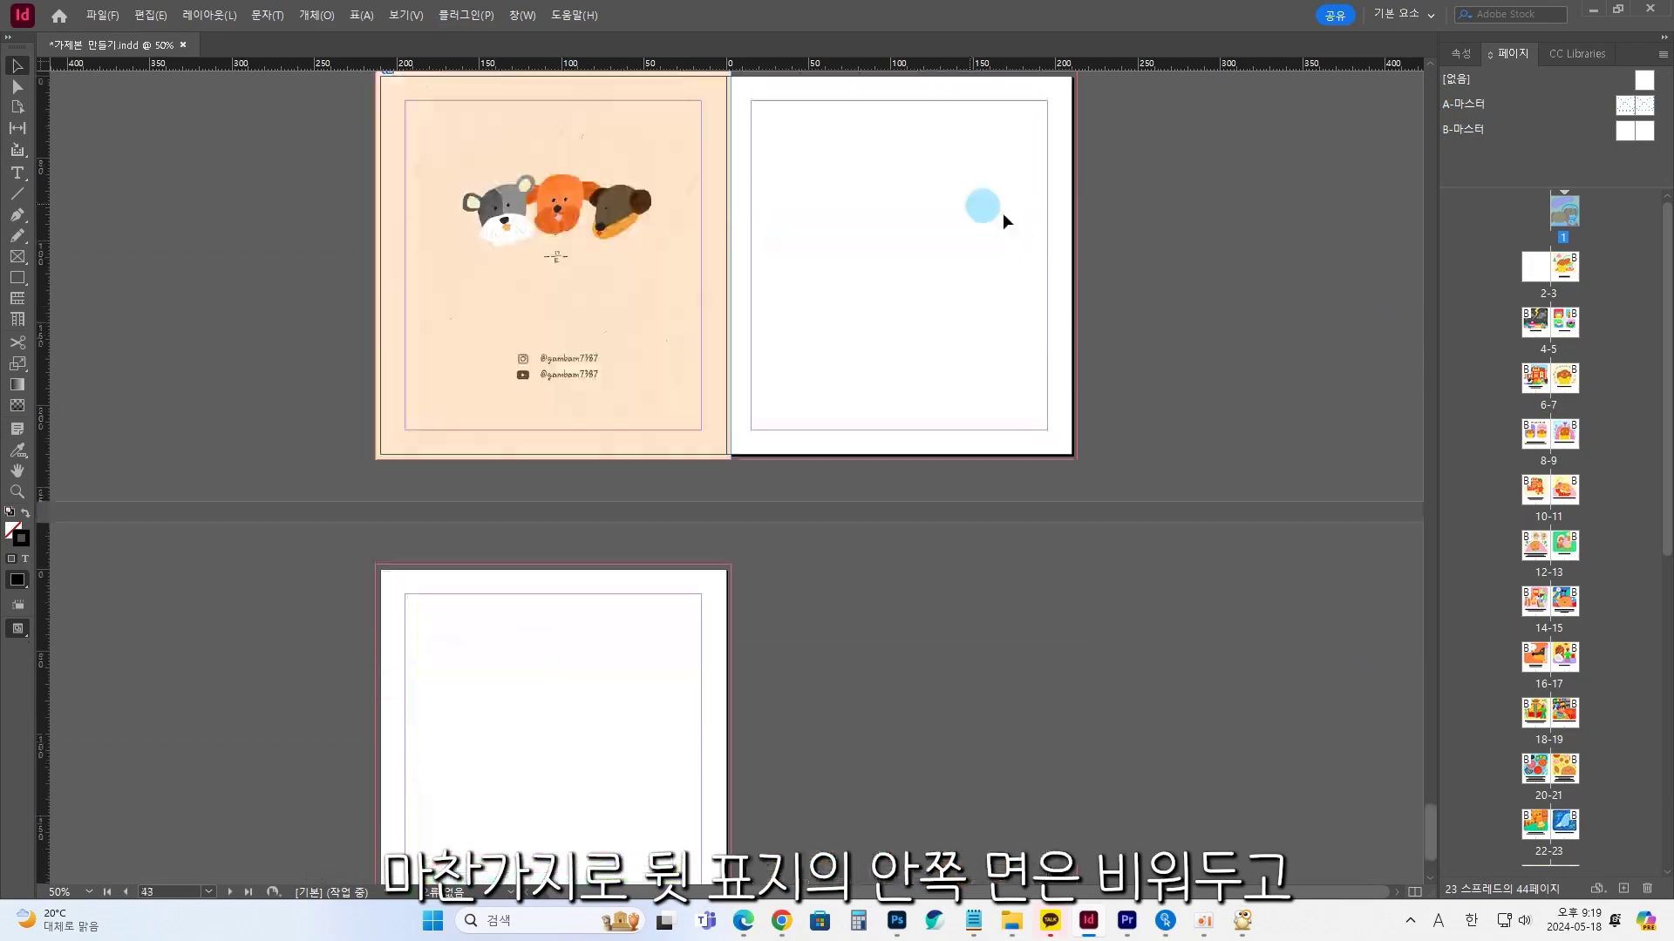
scroll(944, 271, down, 2)
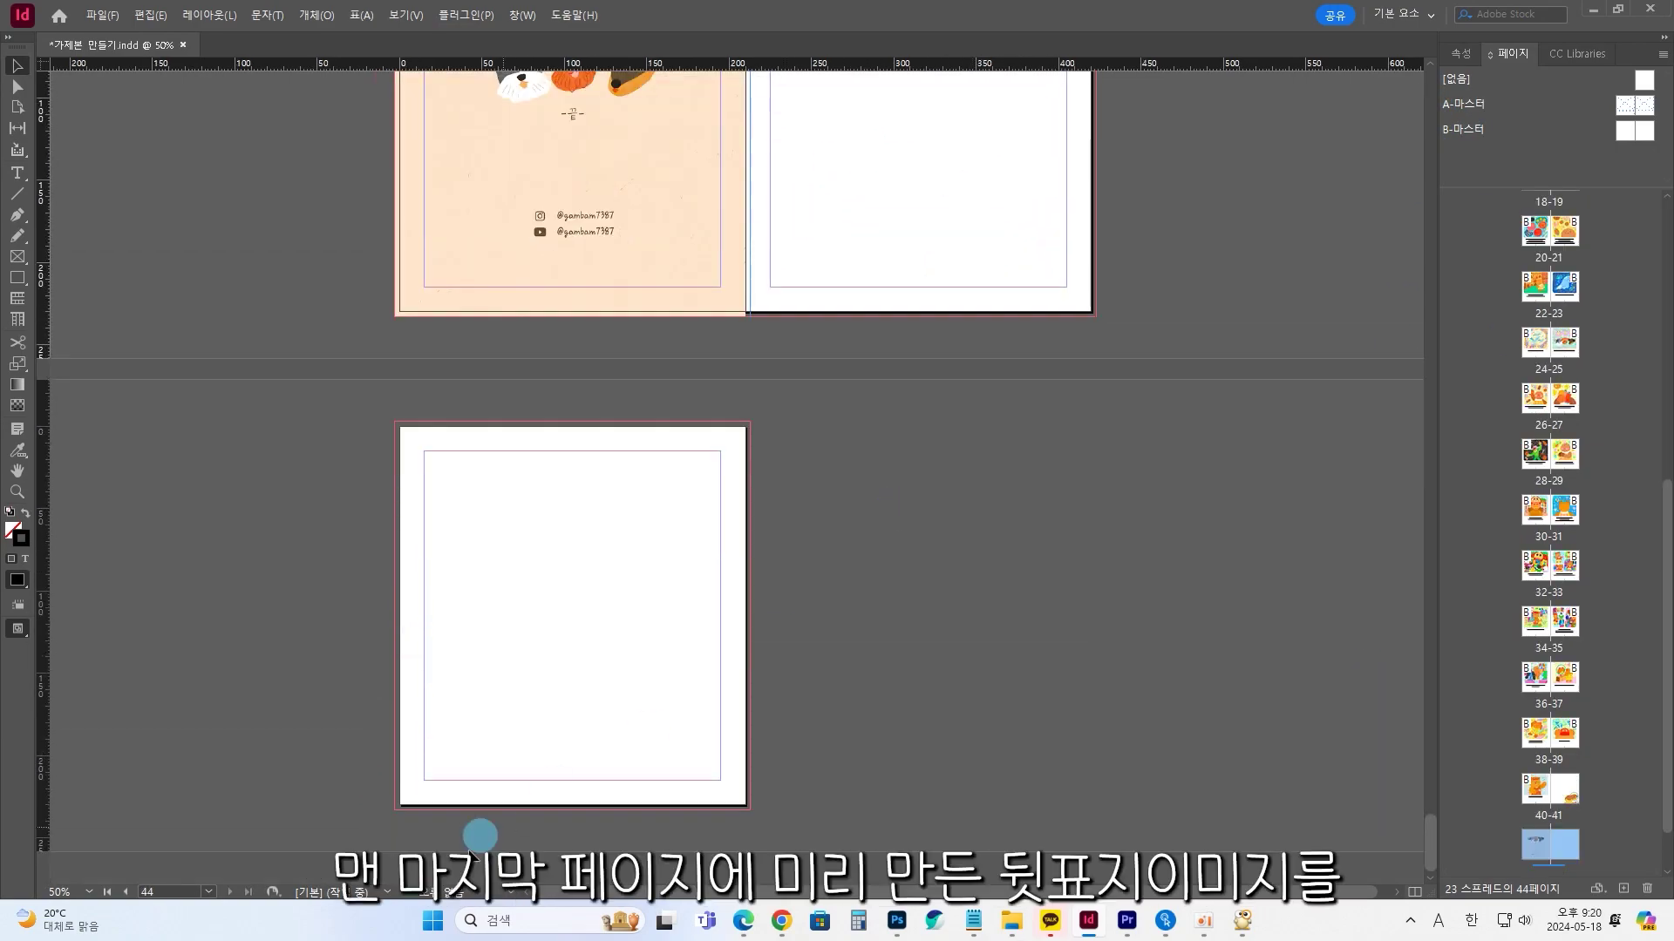
key(alt+Tab)
drag(1258, 645, 537, 558)
drag(710, 674, 571, 551)
click(871, 578)
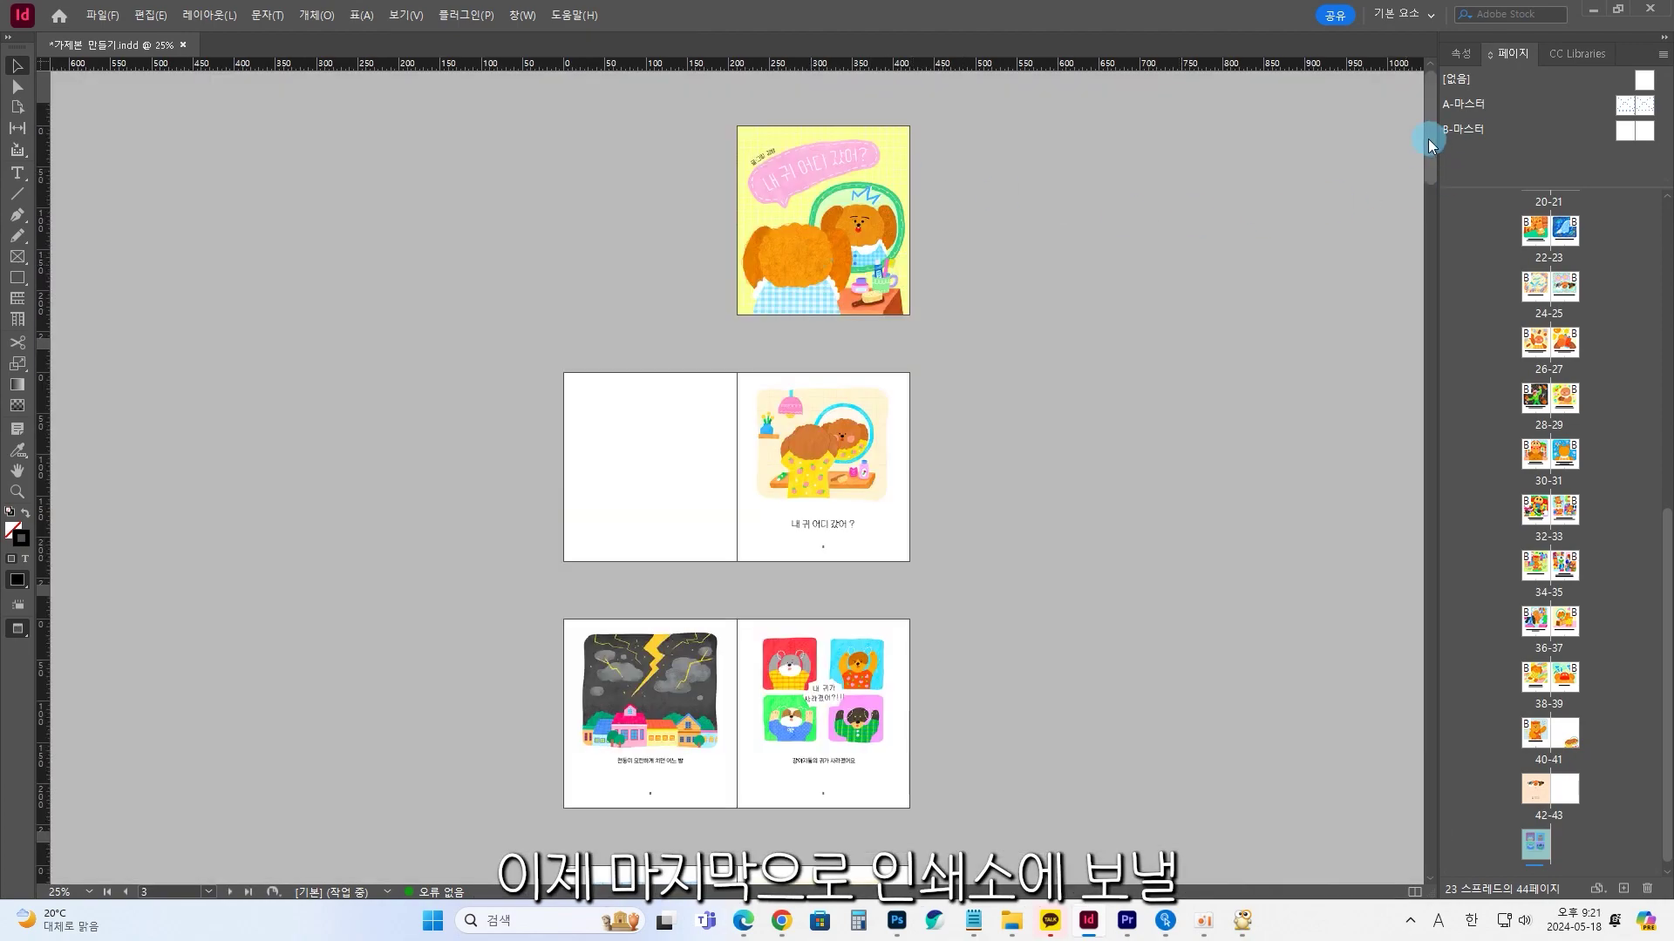
drag(1429, 144, 1426, 835)
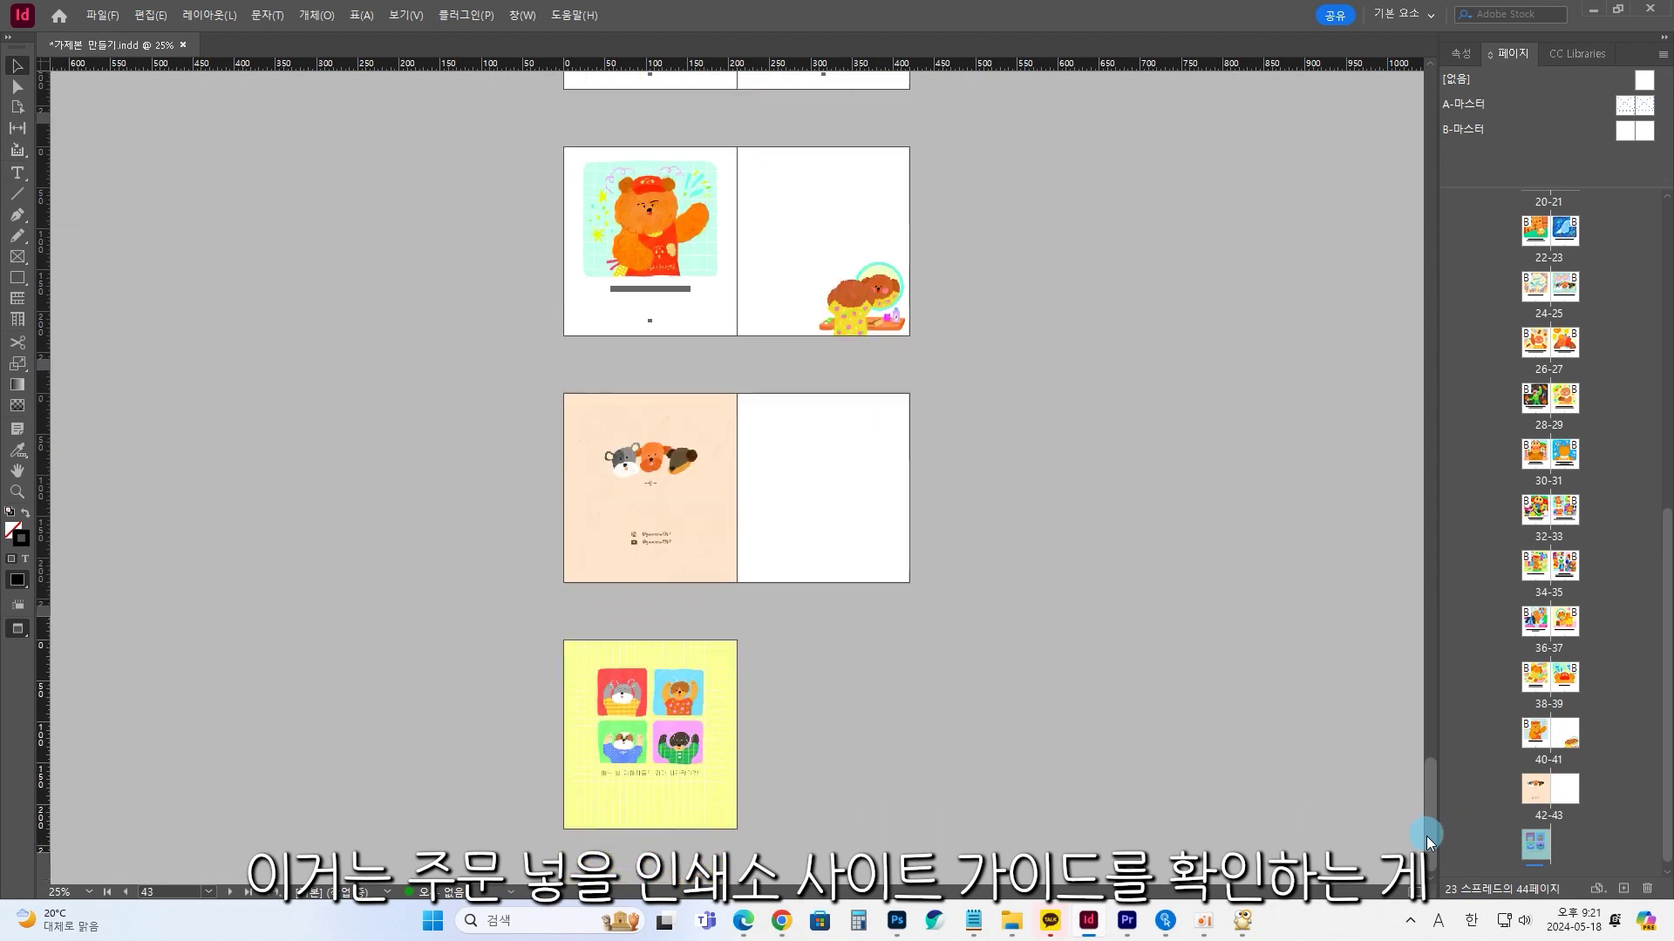
Switch to the browser, search for 인터프로프린트, and examine the work guide (작업 가이드) for its booklet product
click(771, 267)
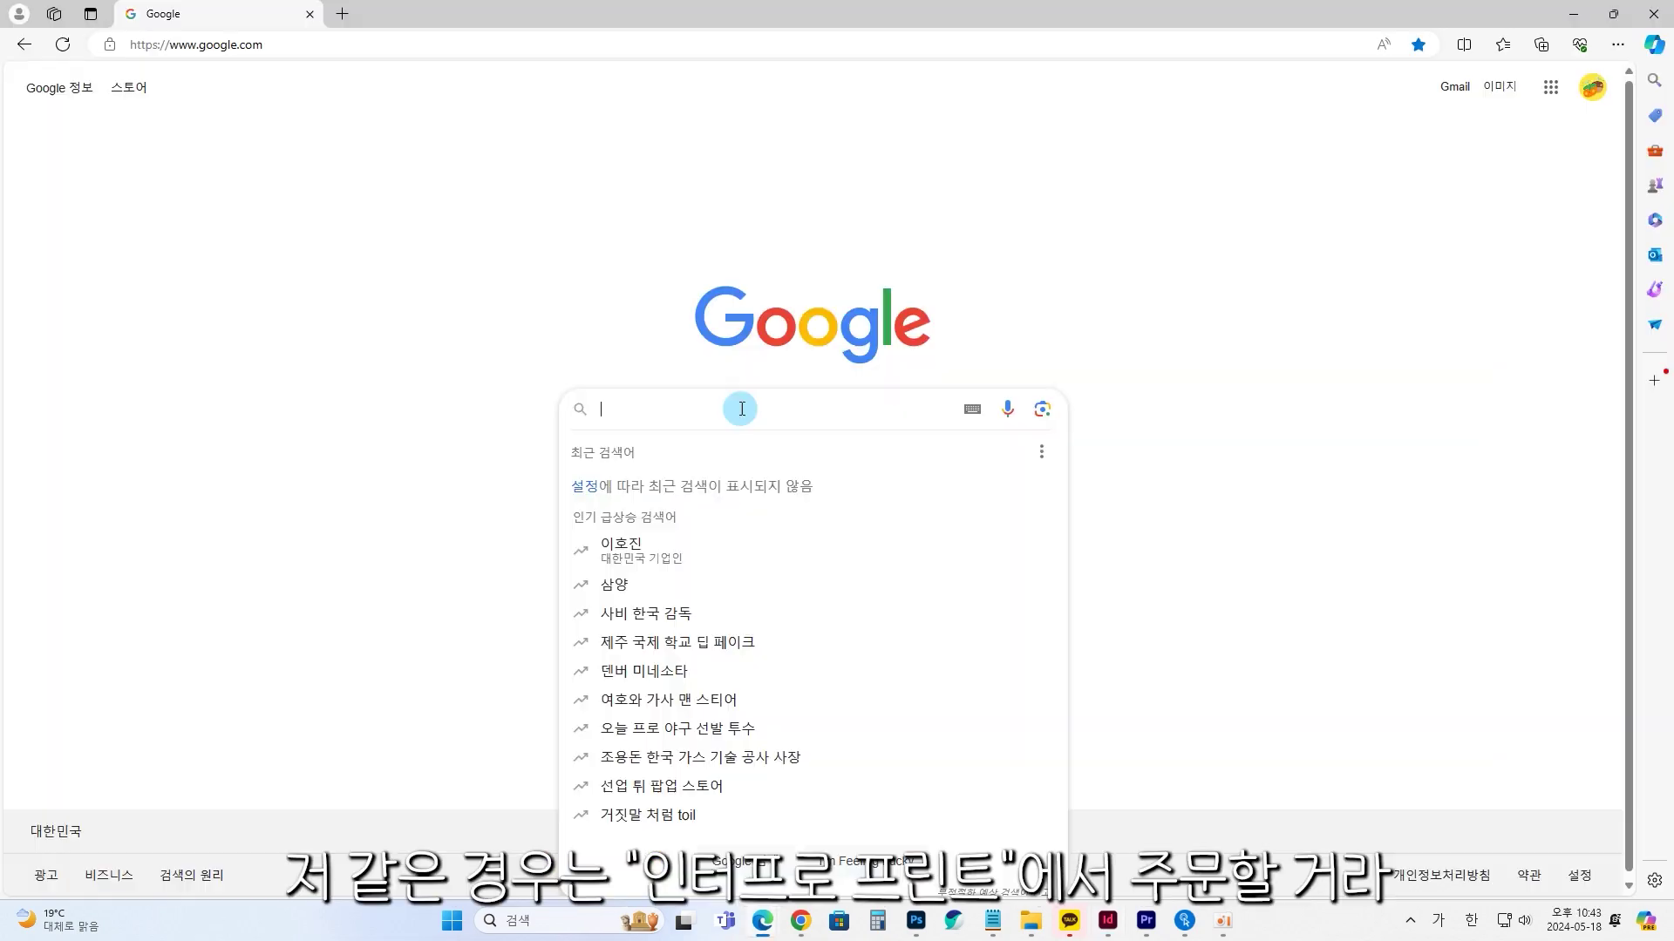
text(인터프로프린트)
key(Return)
click(390, 258)
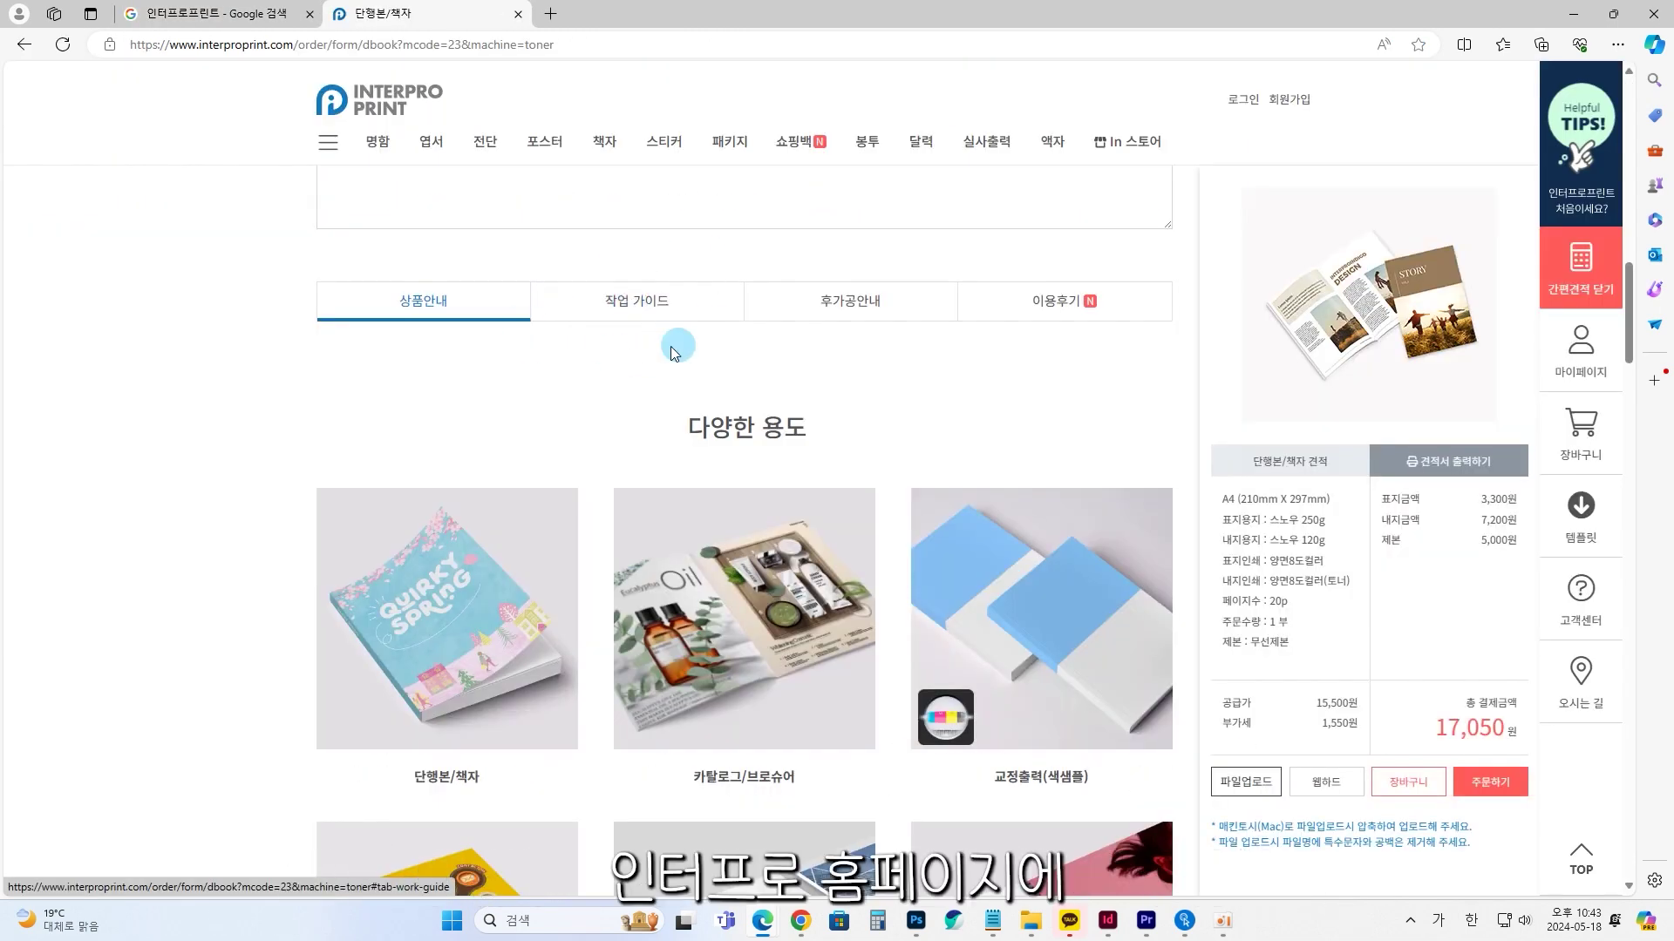
click(671, 347)
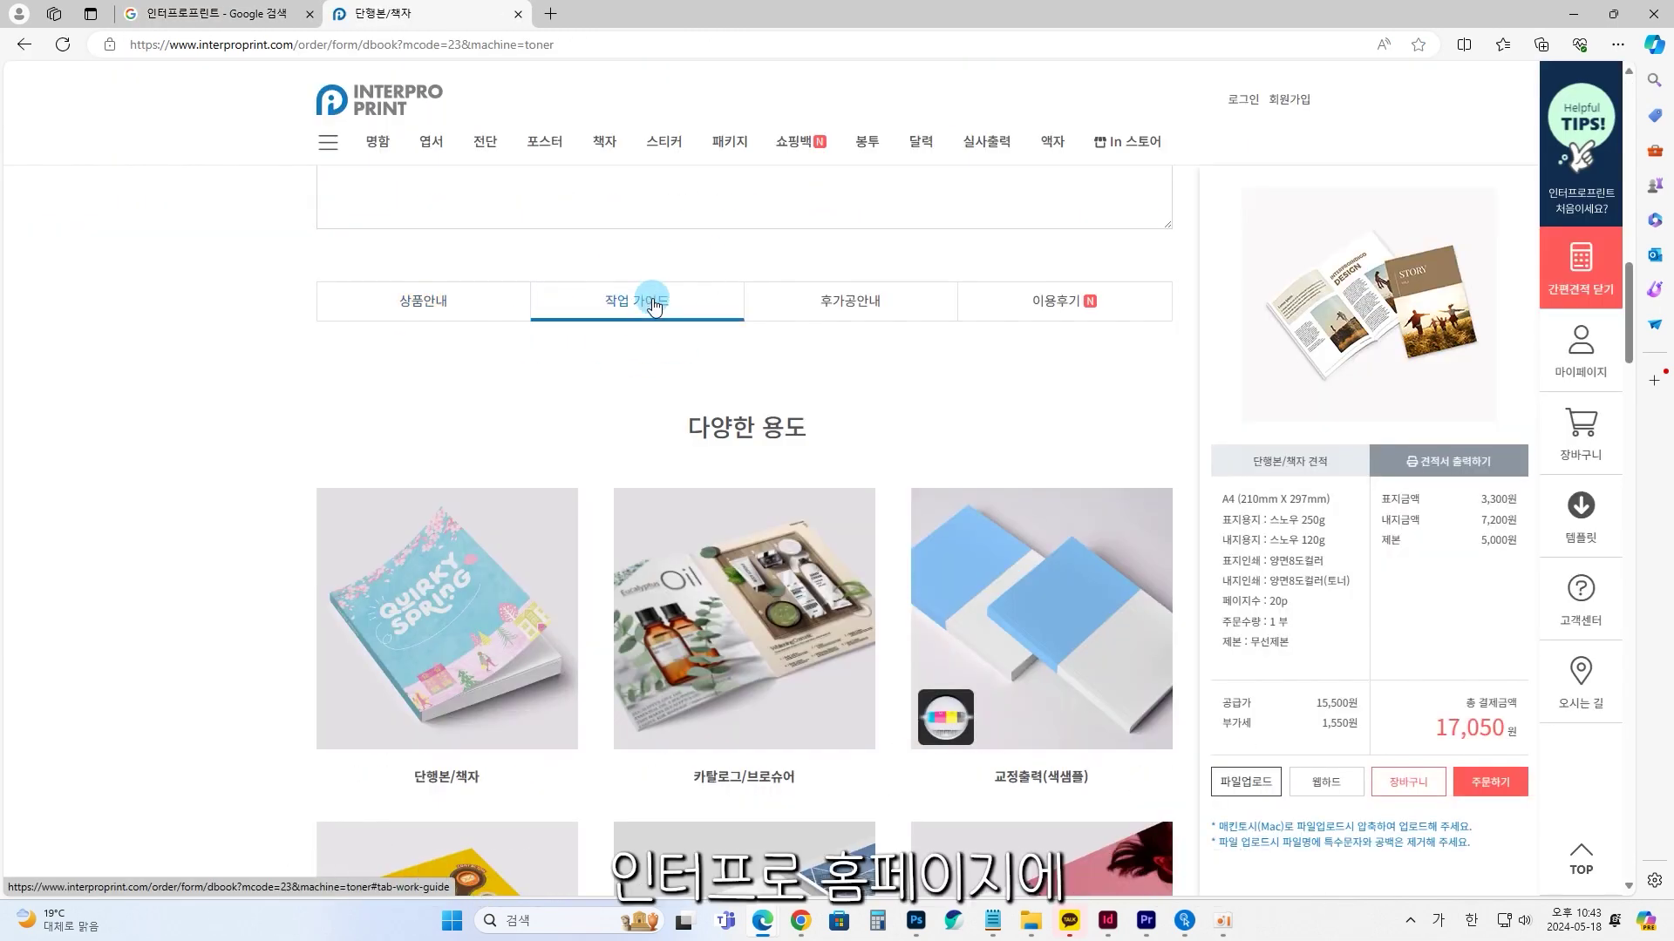
click(573, 500)
scroll(573, 501, down, 6)
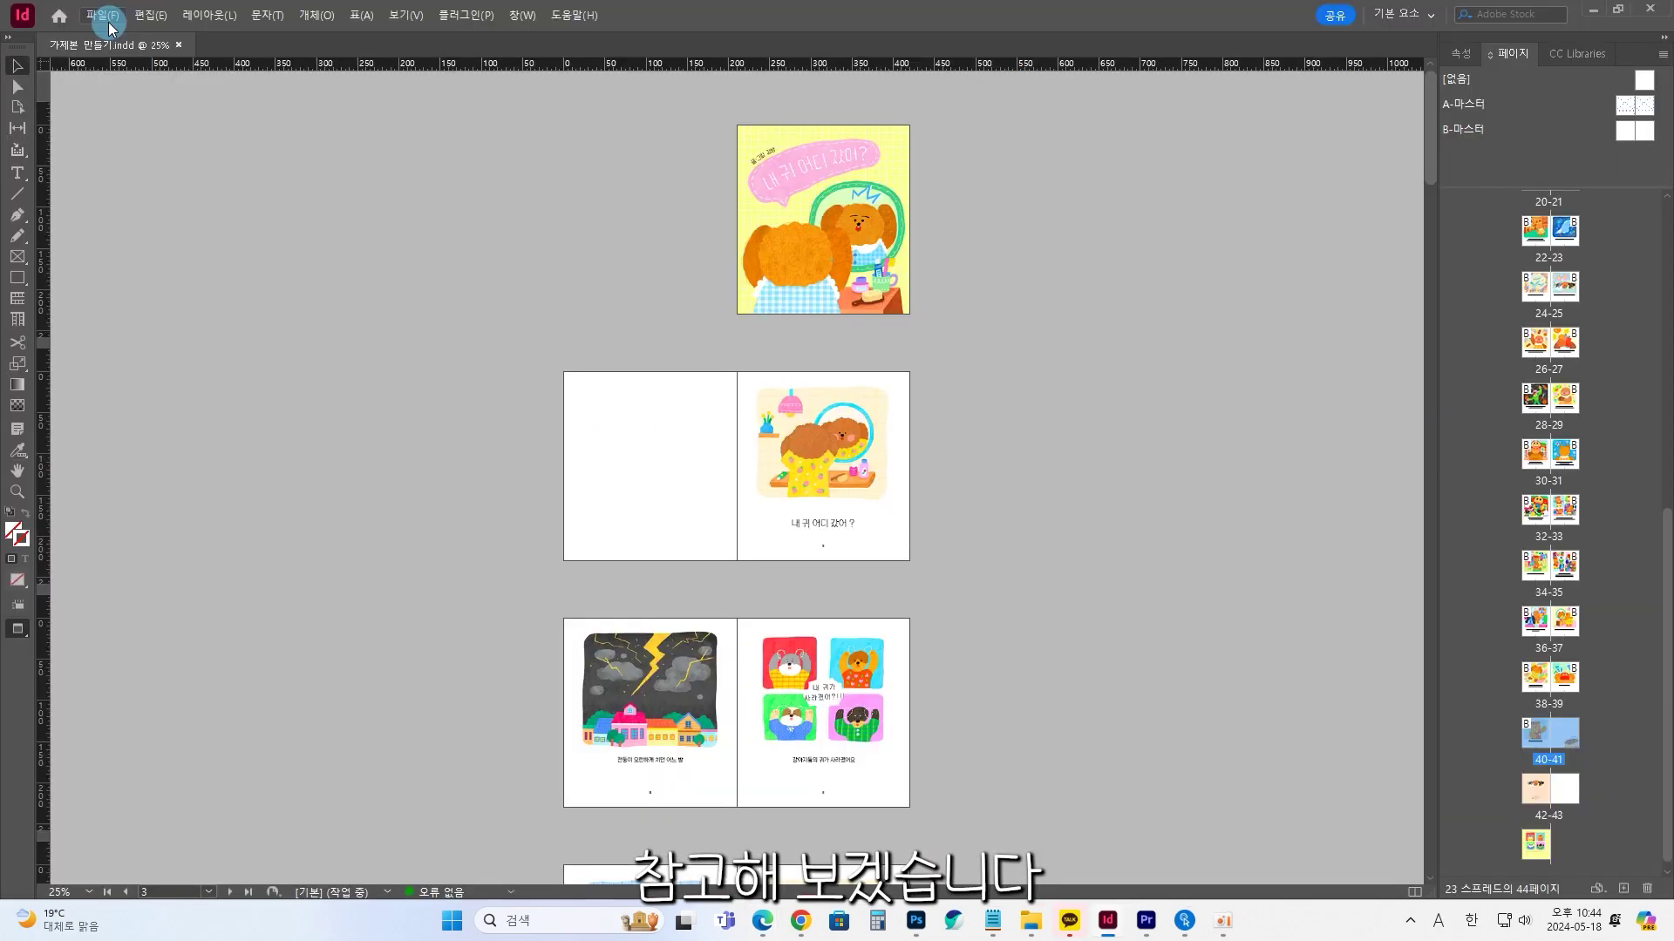
Start exporting the InDesign document as Adobe PDF(인쇄용) named 내귀어디갔어_가제본, with the export format set to single pages (페이지)
click(106, 19)
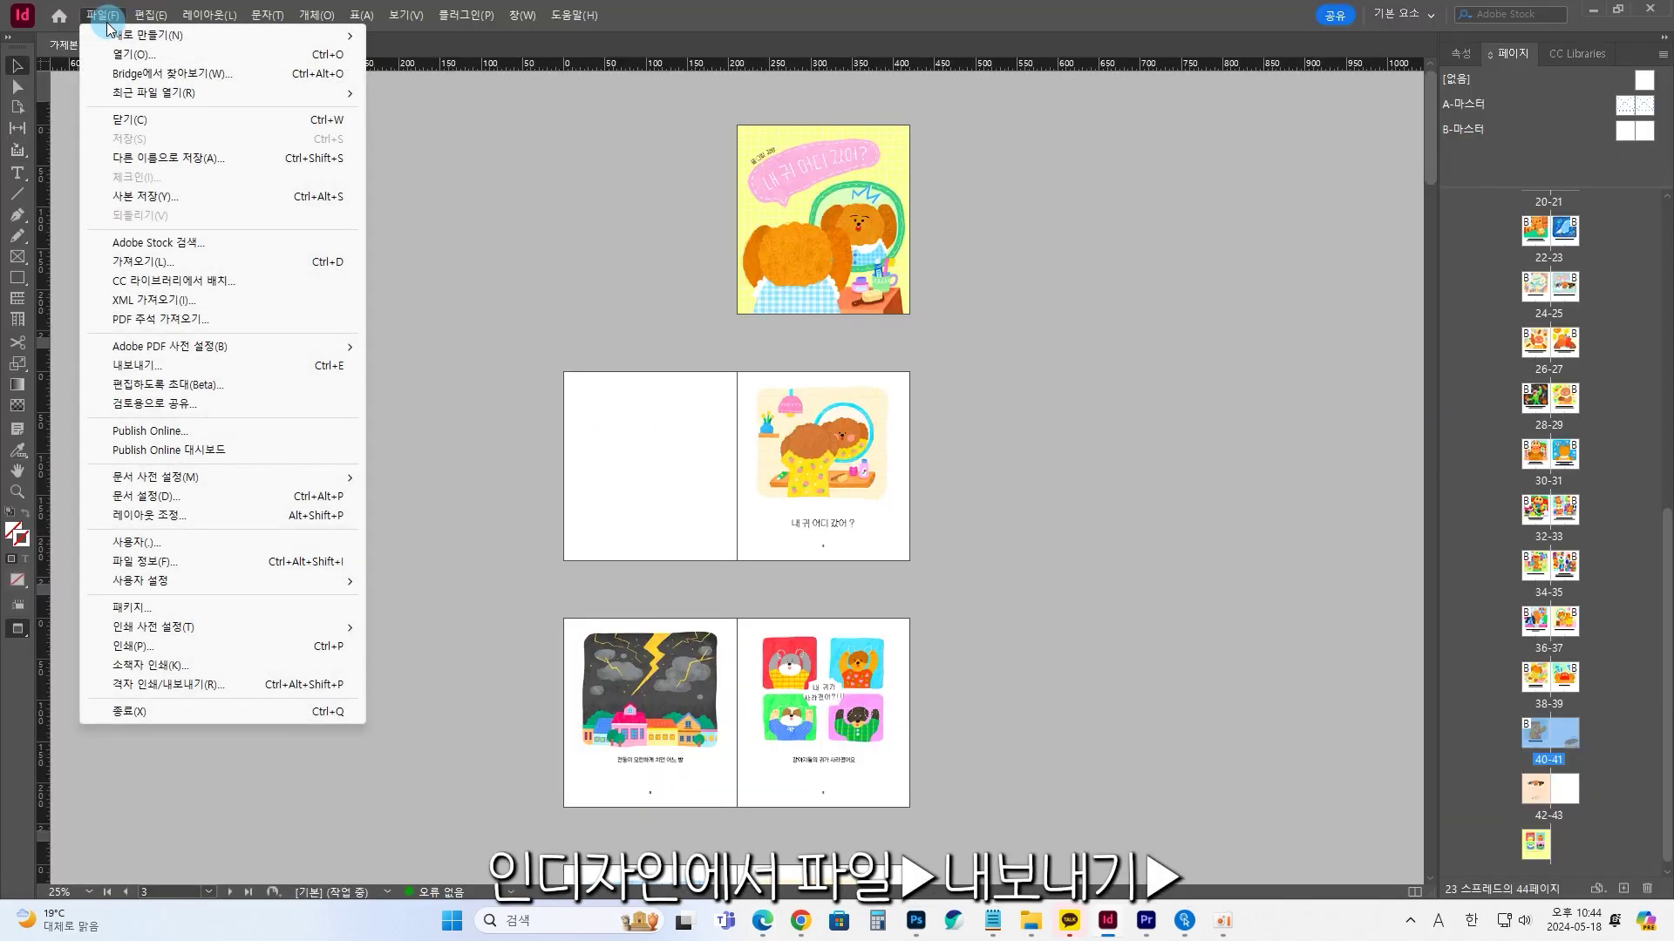
click(129, 366)
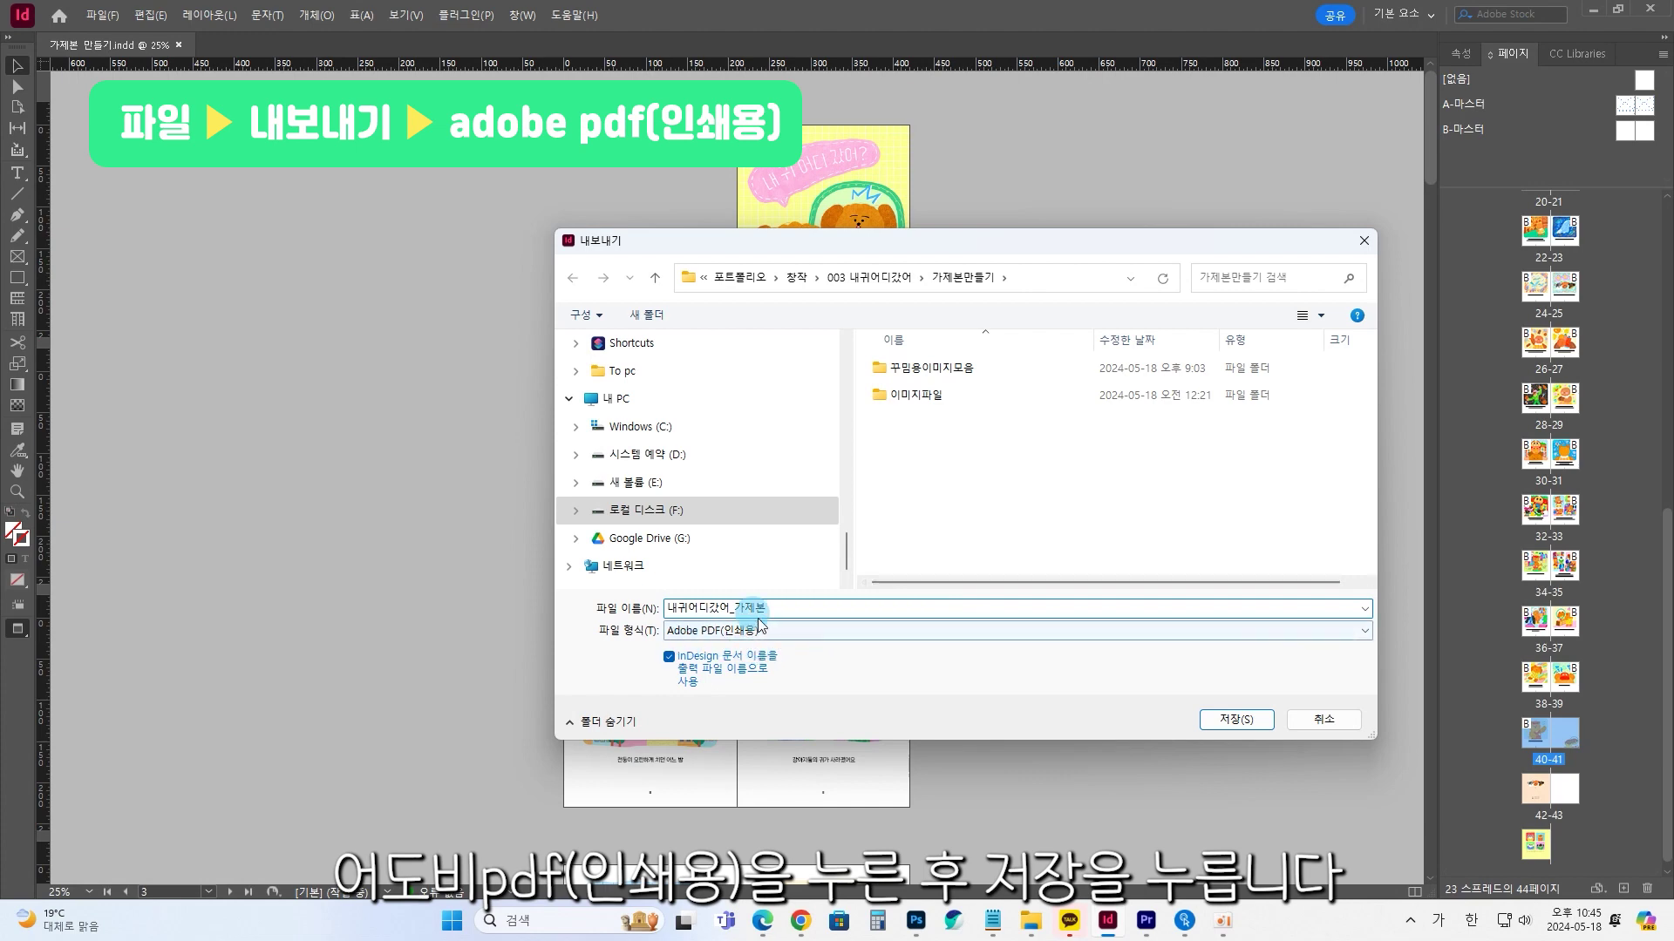
click(1236, 719)
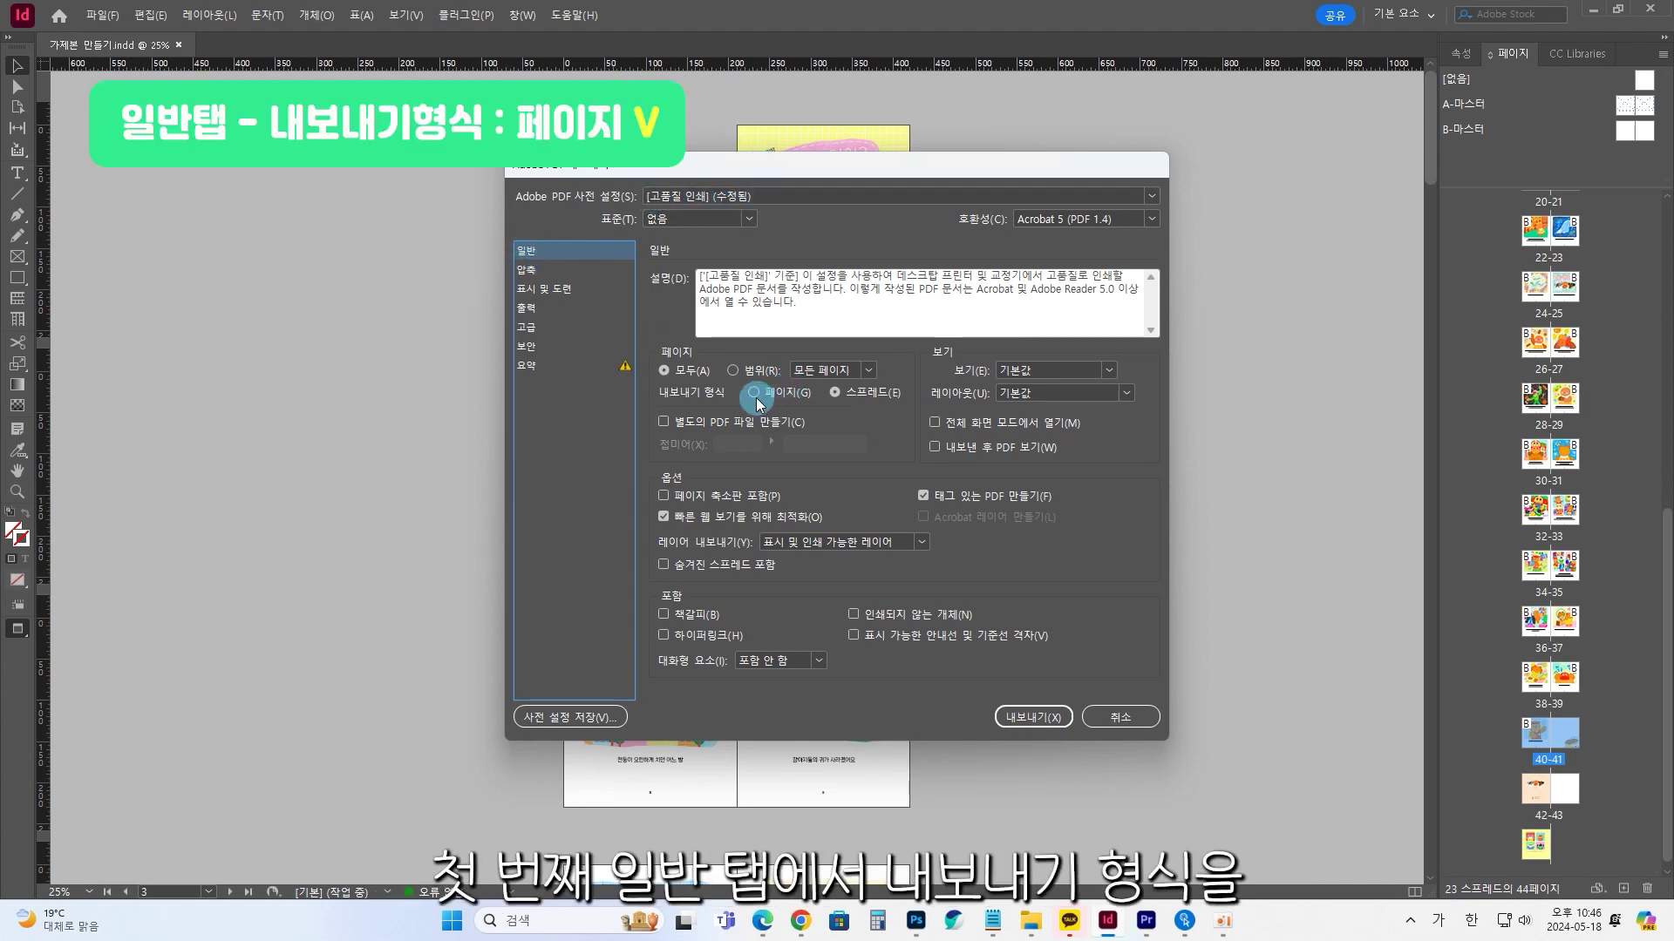
click(778, 397)
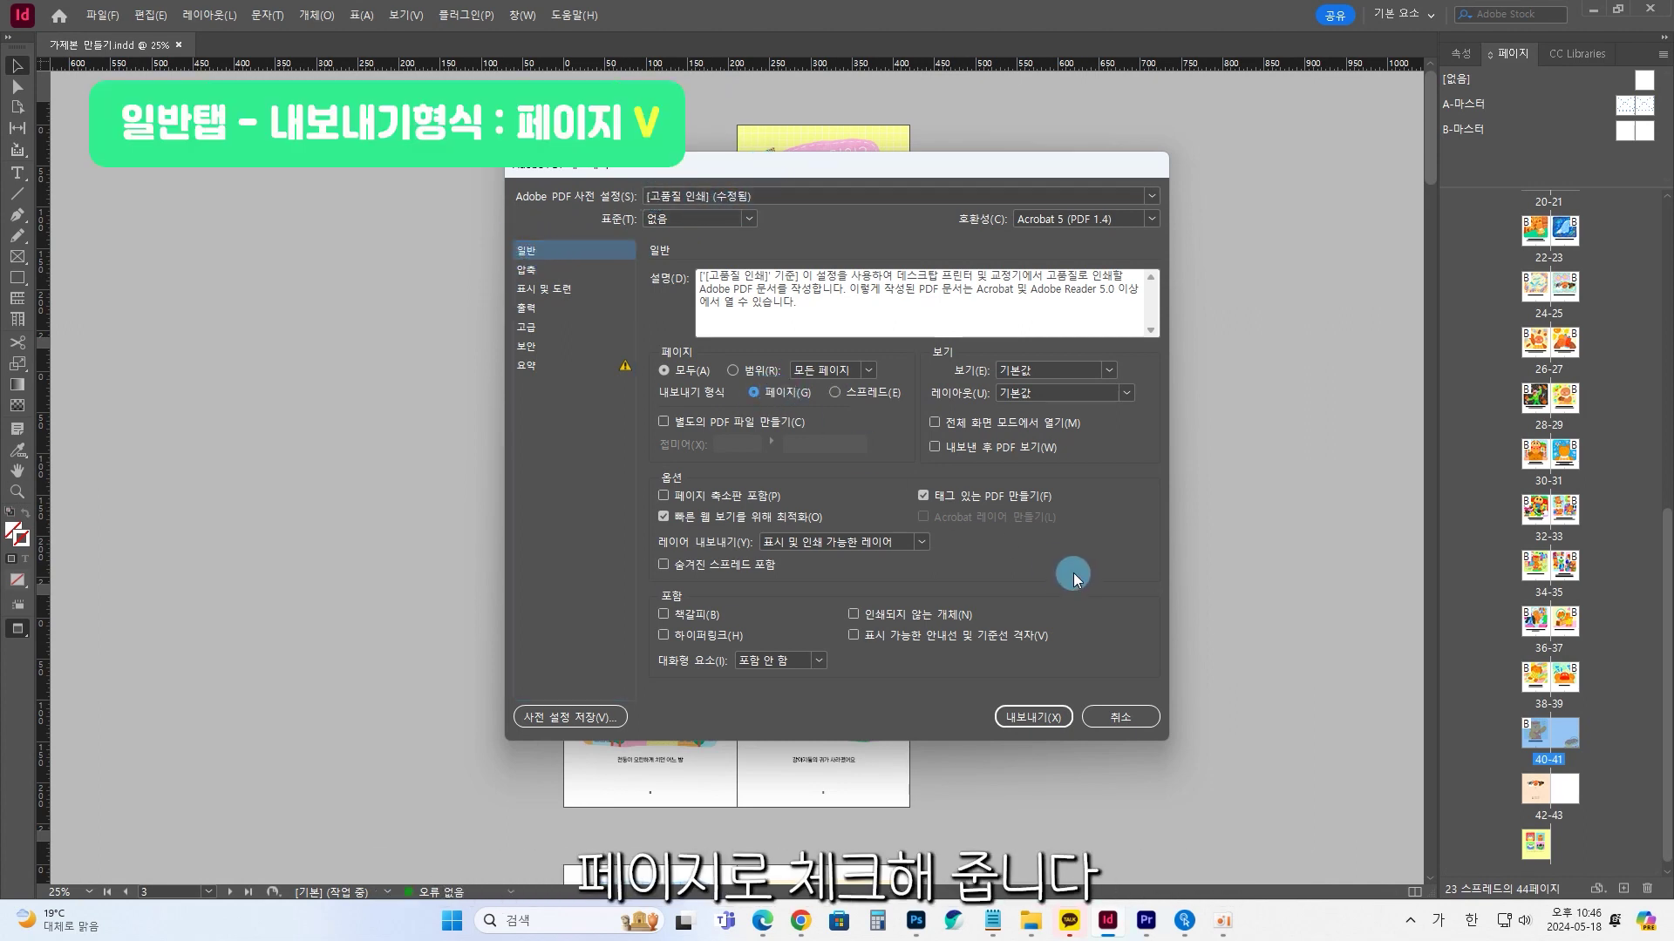
Set the compression resolution and threshold values for colour and grayscale images to 300 pixels per inch
click(589, 269)
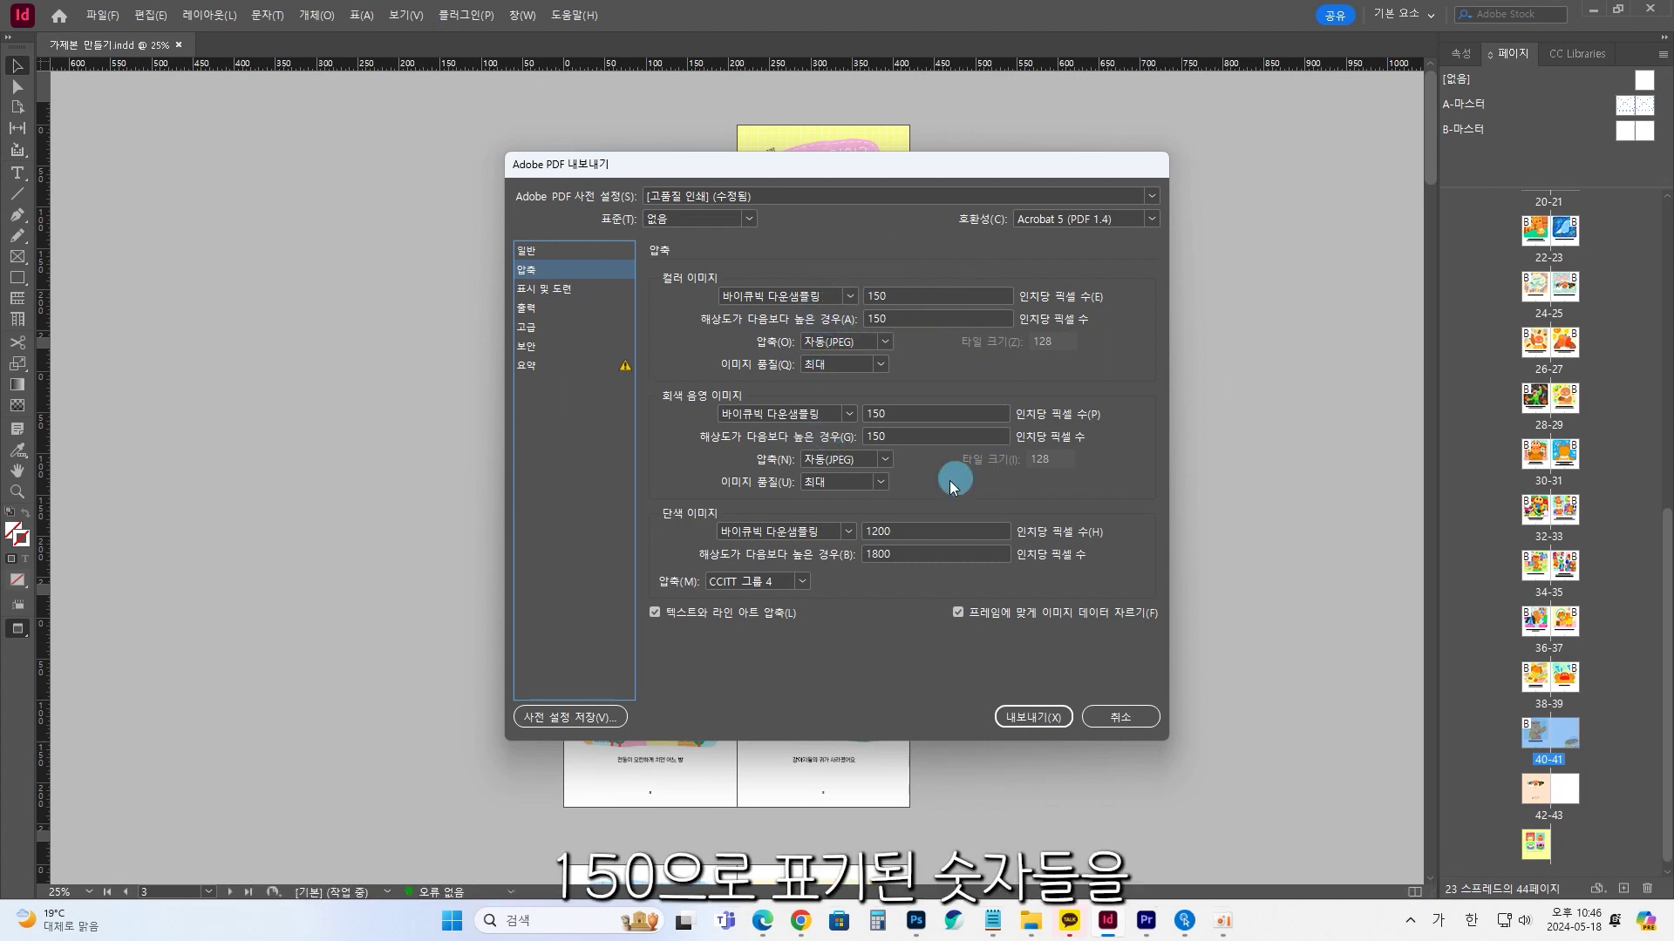
double_click(915, 296)
text(30)
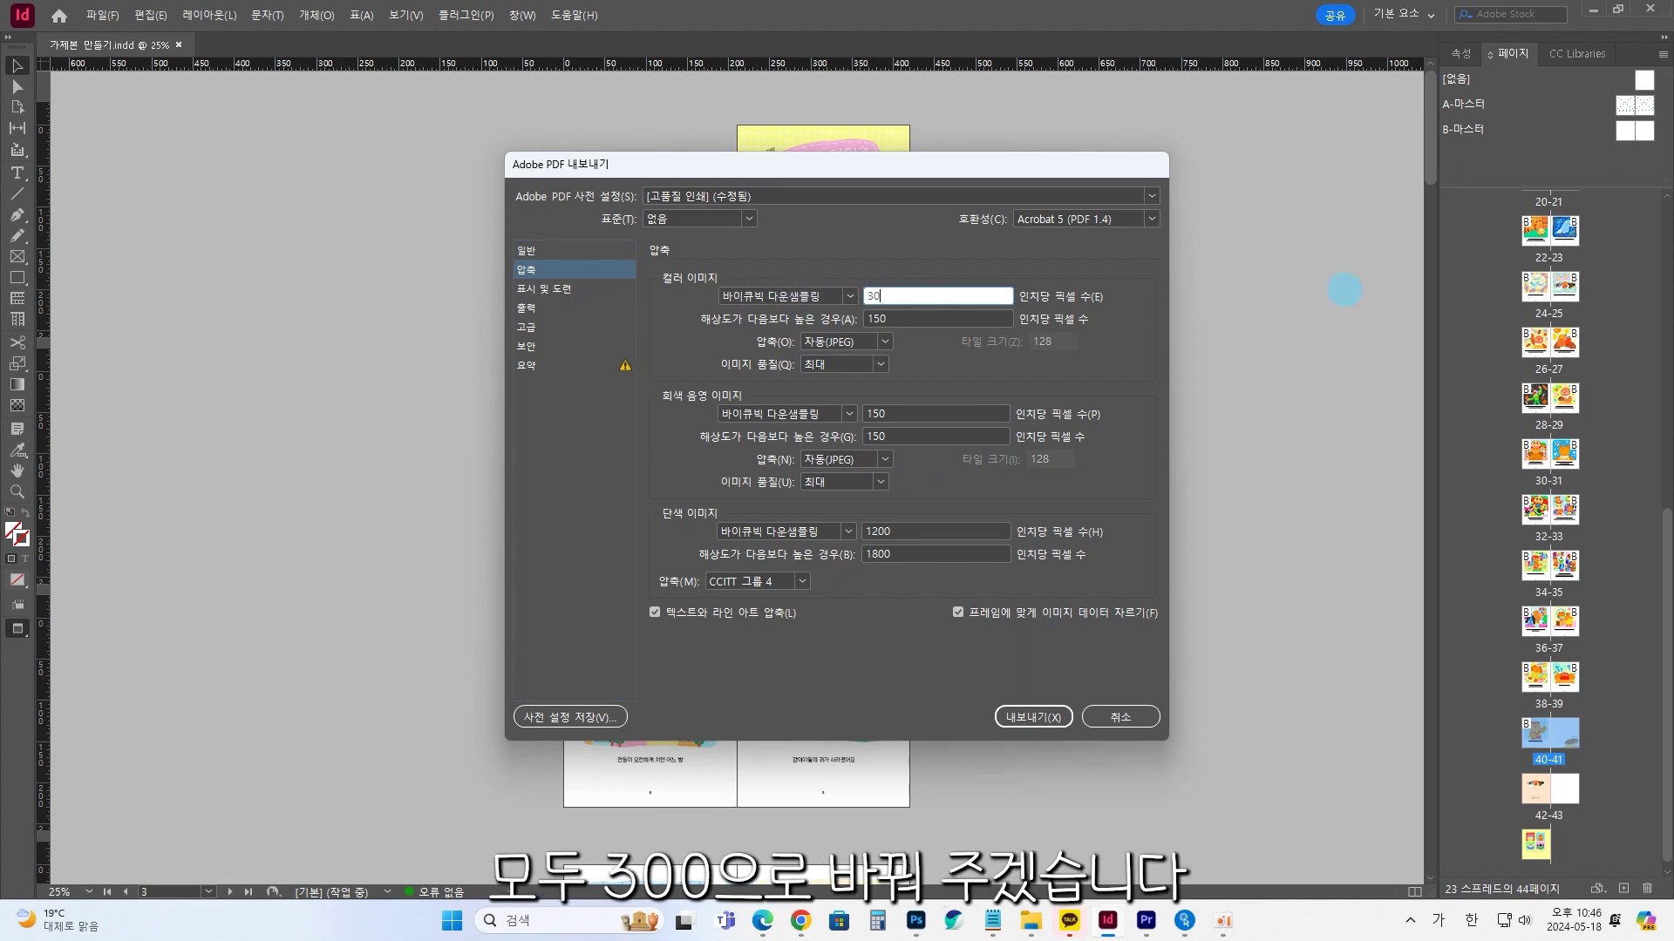
text(0)
double_click(939, 320)
text(300)
double_click(926, 418)
text(300)
double_click(907, 432)
text(300)
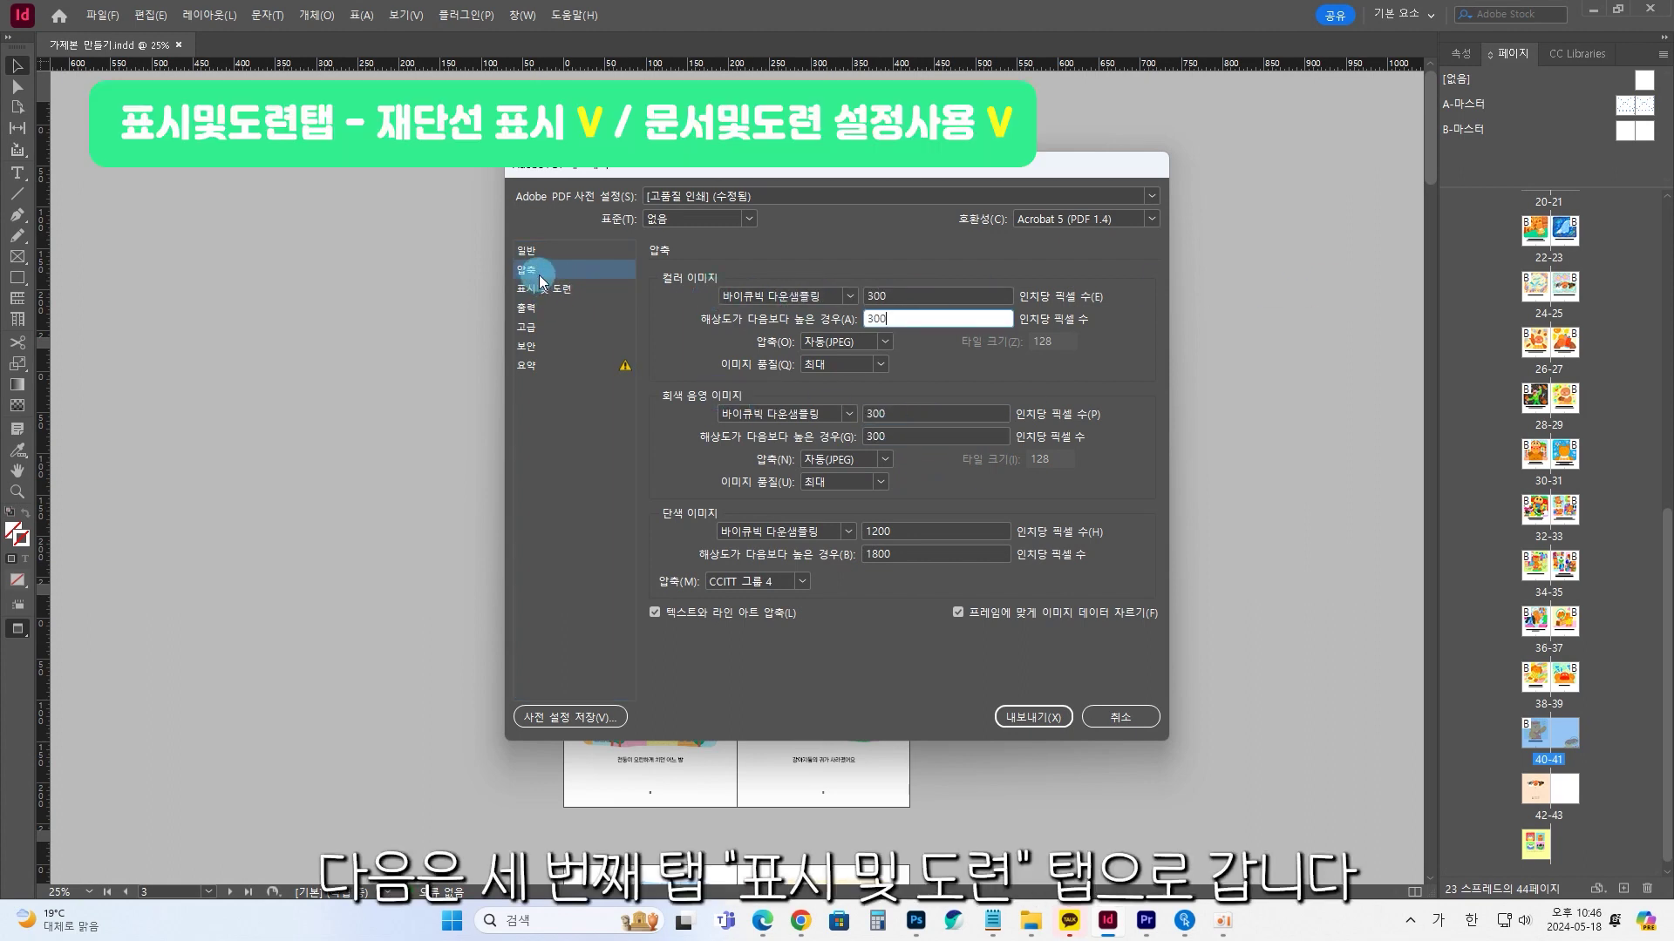
Enable crop marks (재단선 표시) and the document bleed settings (문서 도련 설정 사용), and export the PDF despite the colour-space warning
click(555, 292)
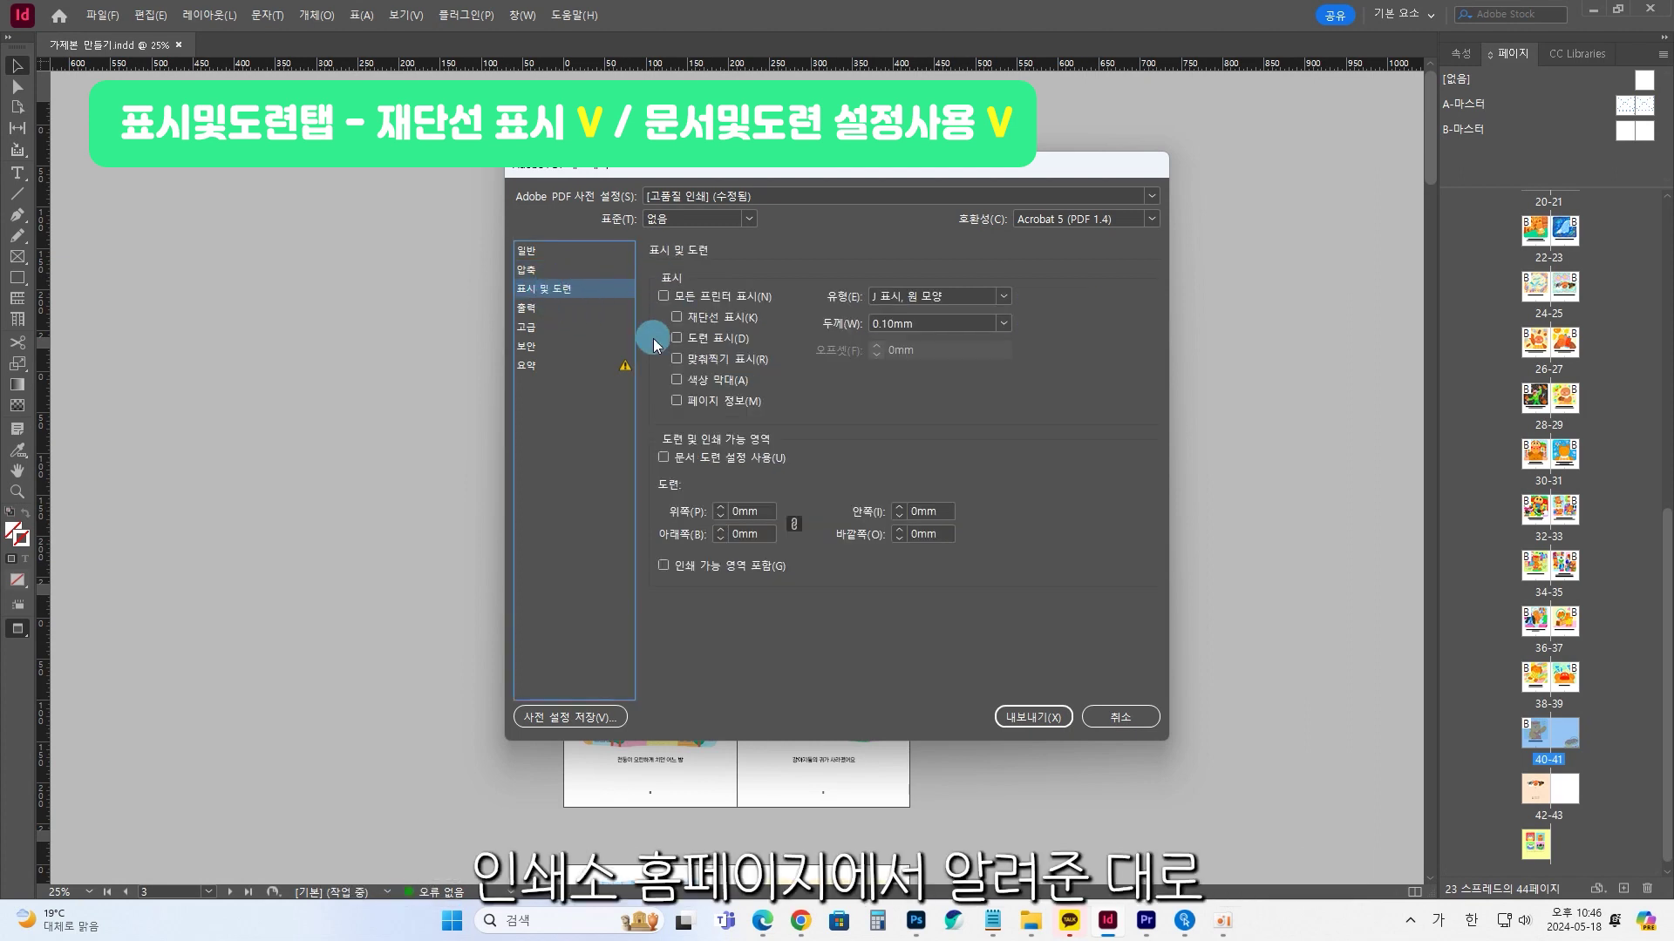
click(740, 317)
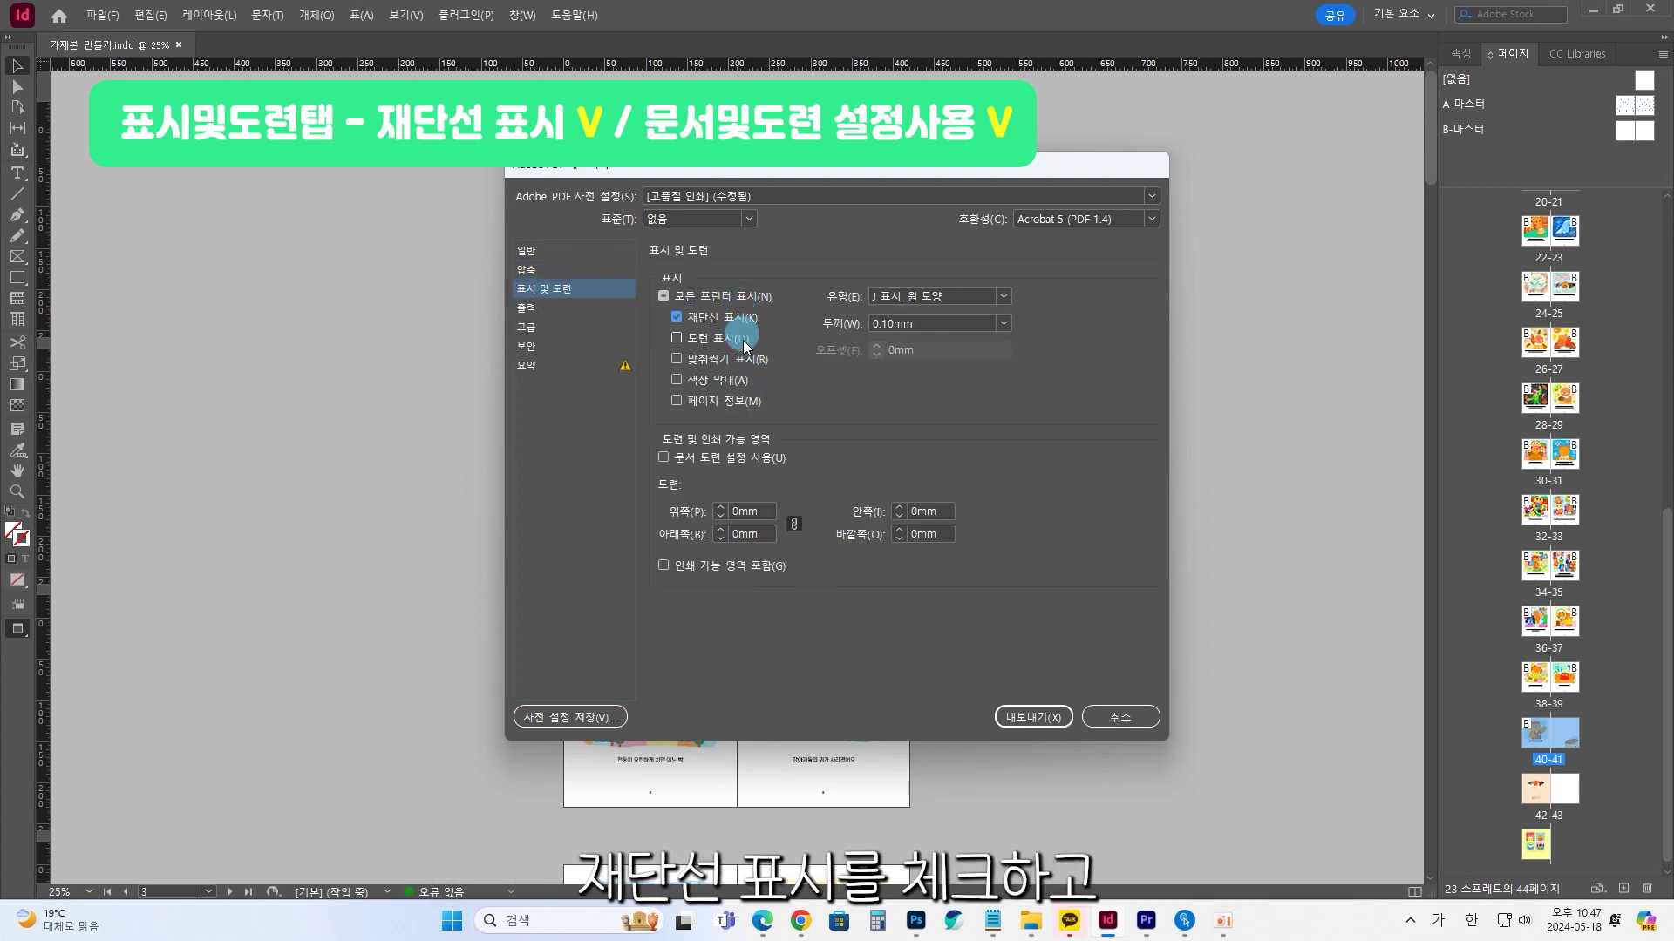
click(664, 457)
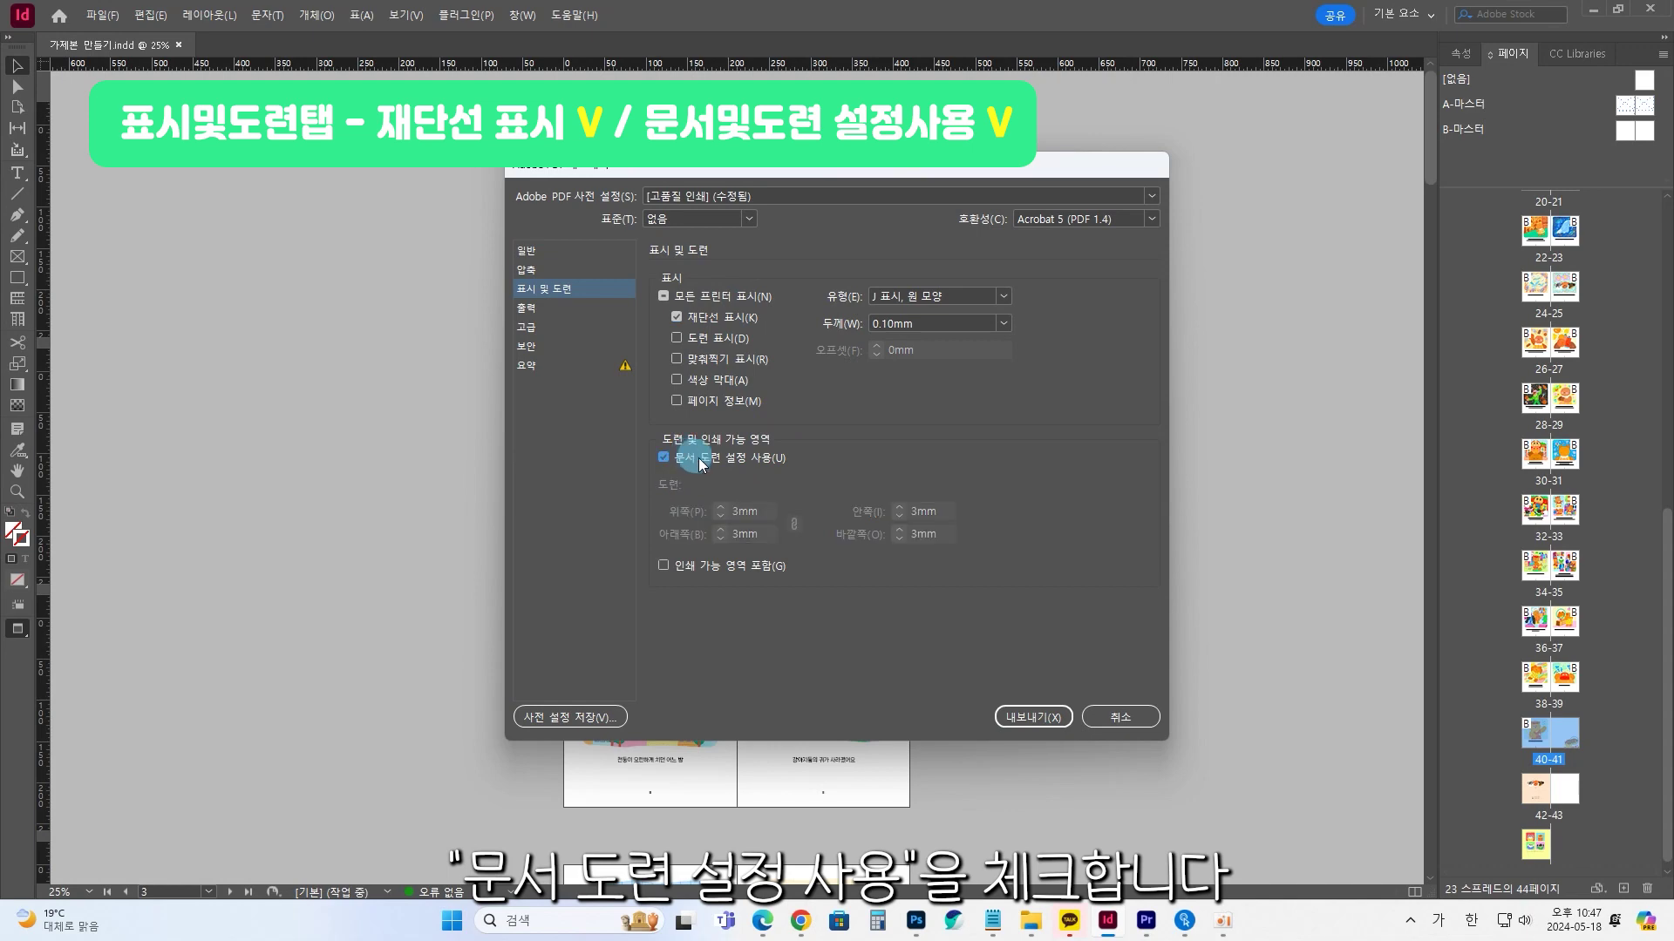
click(1046, 717)
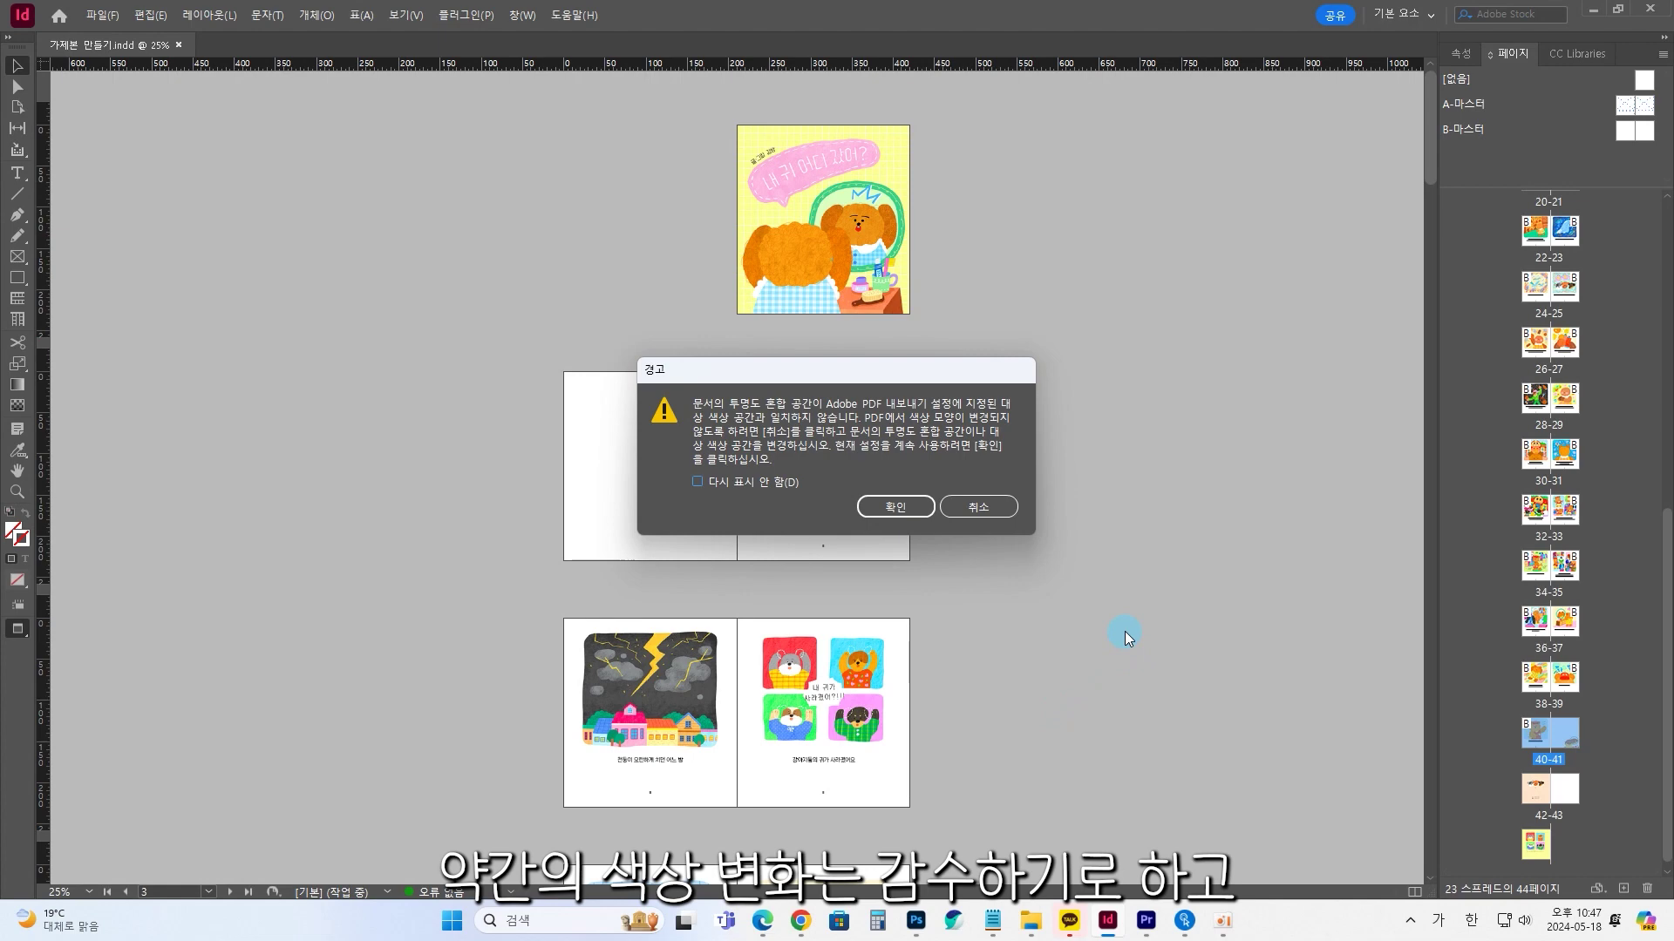
click(913, 506)
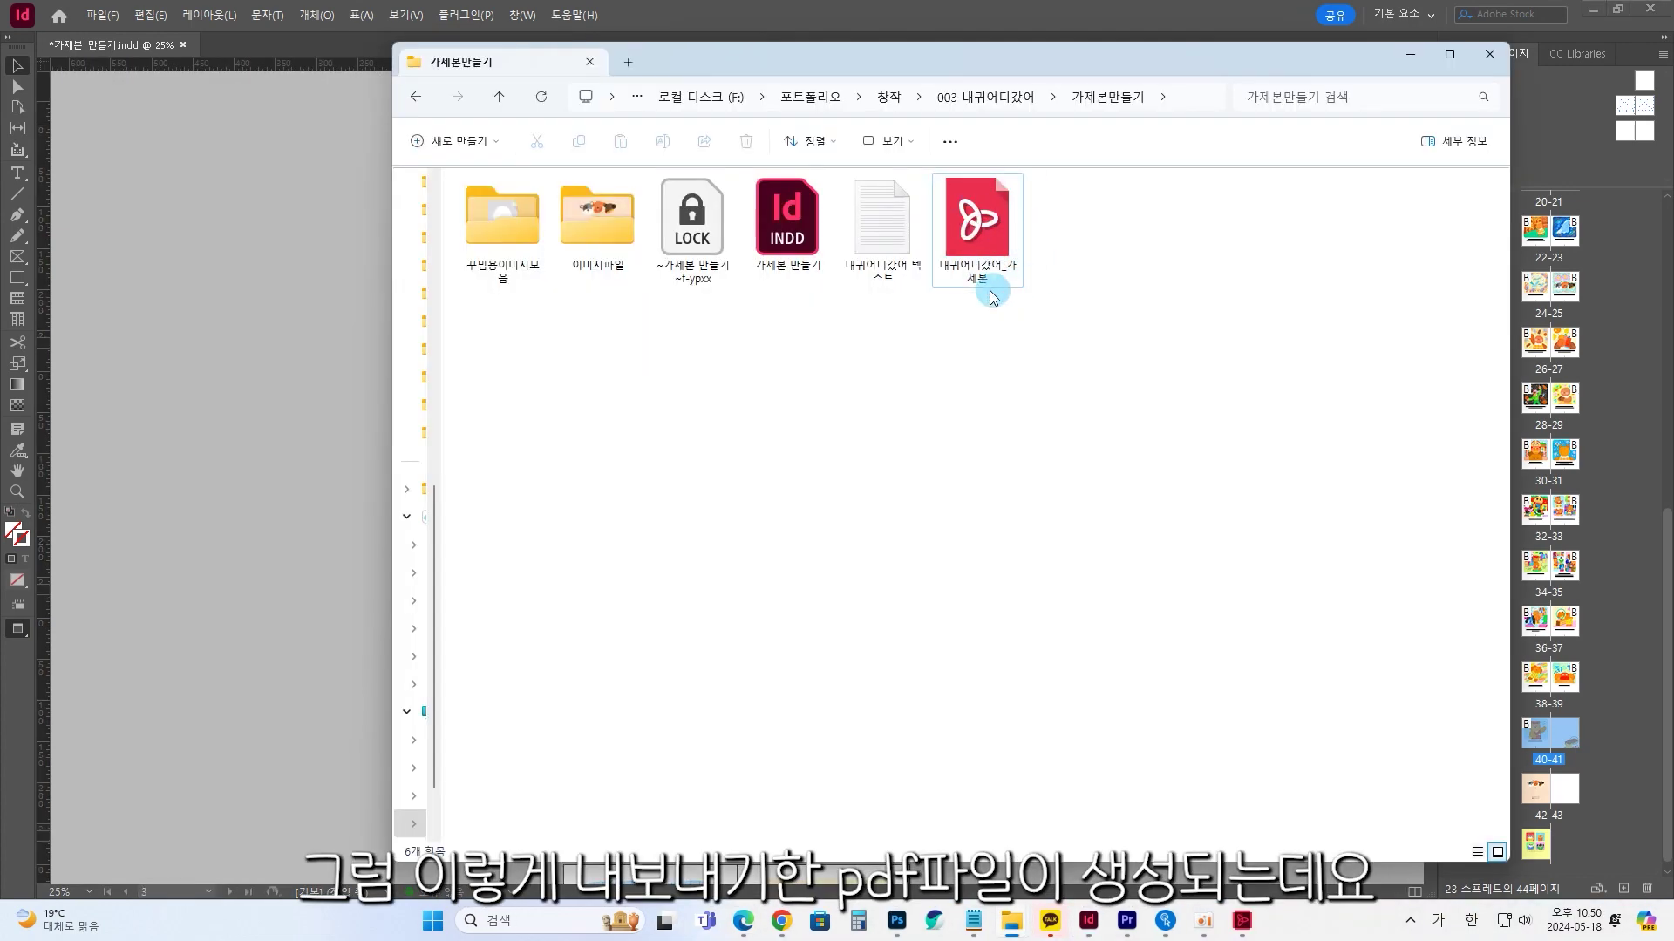
Open the exported 내귀어디갔어_가제본 PDF, check the crop marks on its pages, and close it
double_click(1001, 241)
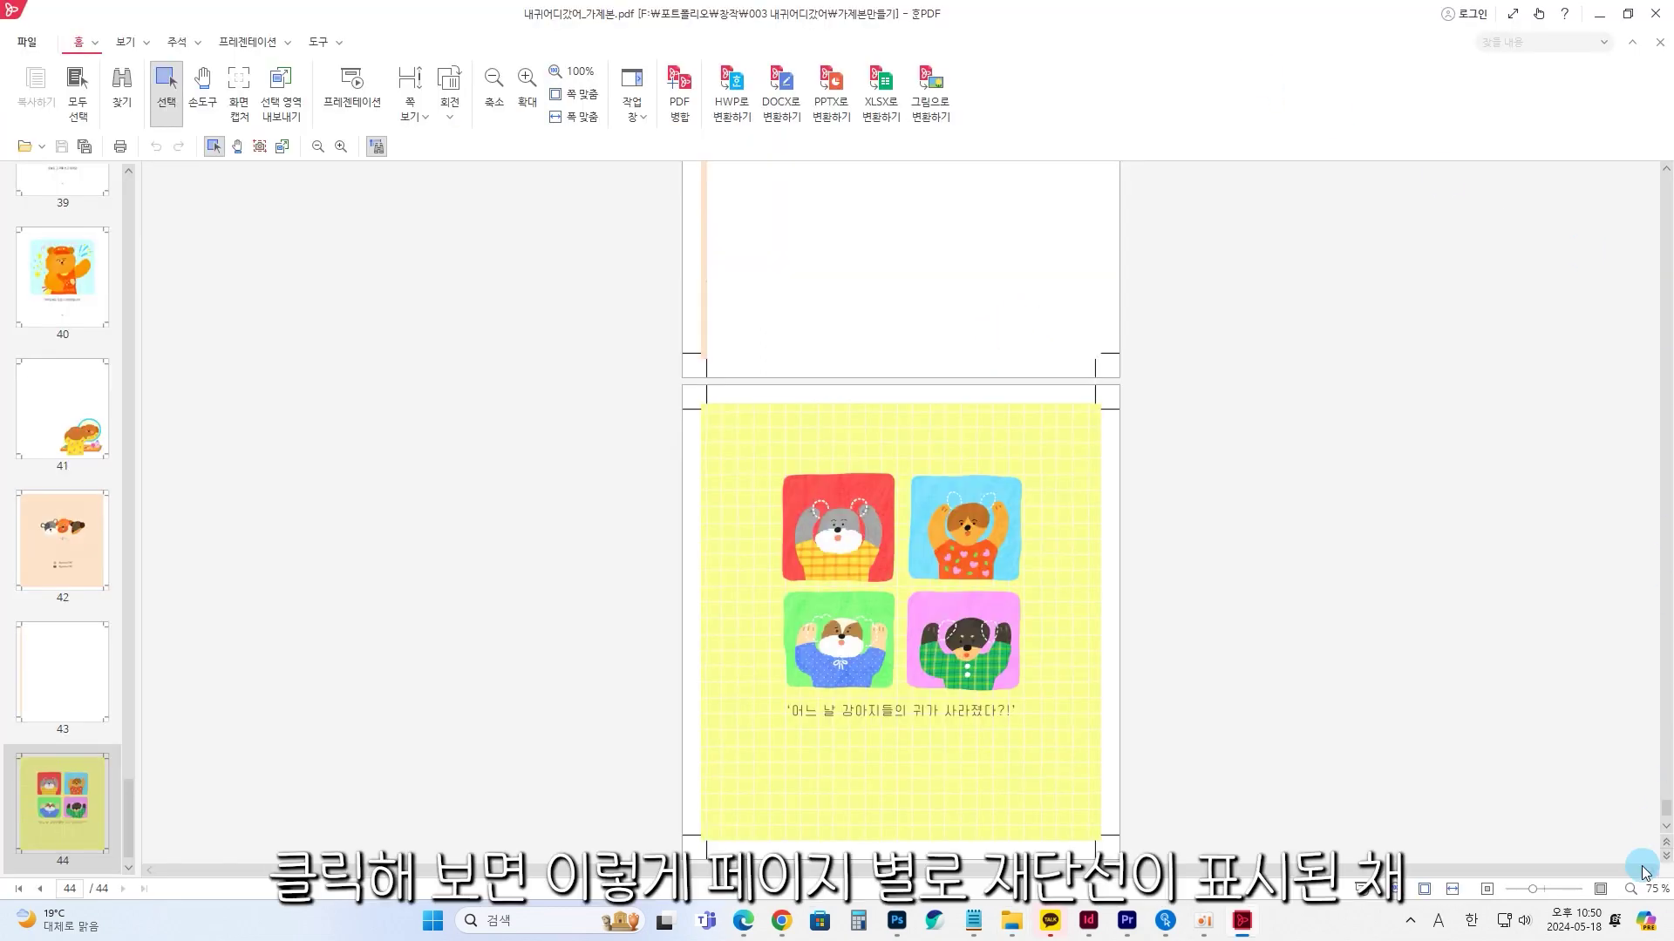
mouse_move(1669, 814)
mouse_down()
mouse_move(1667, 187)
mouse_move(1621, 497)
mouse_move(1666, 826)
mouse_up()
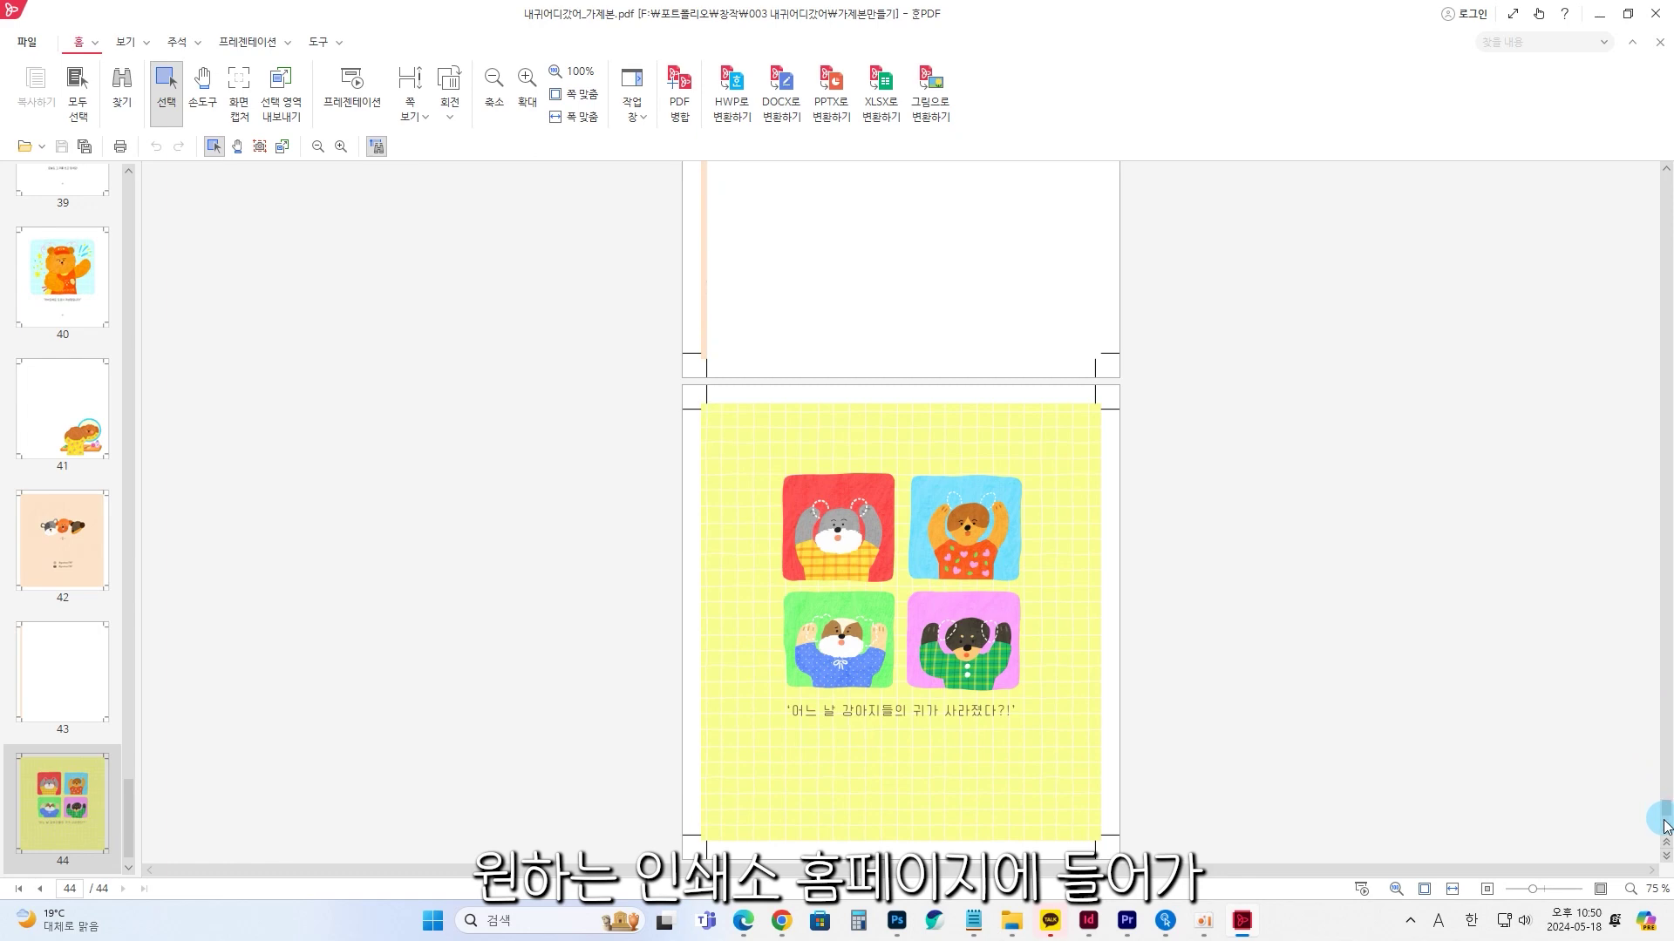
click(1655, 14)
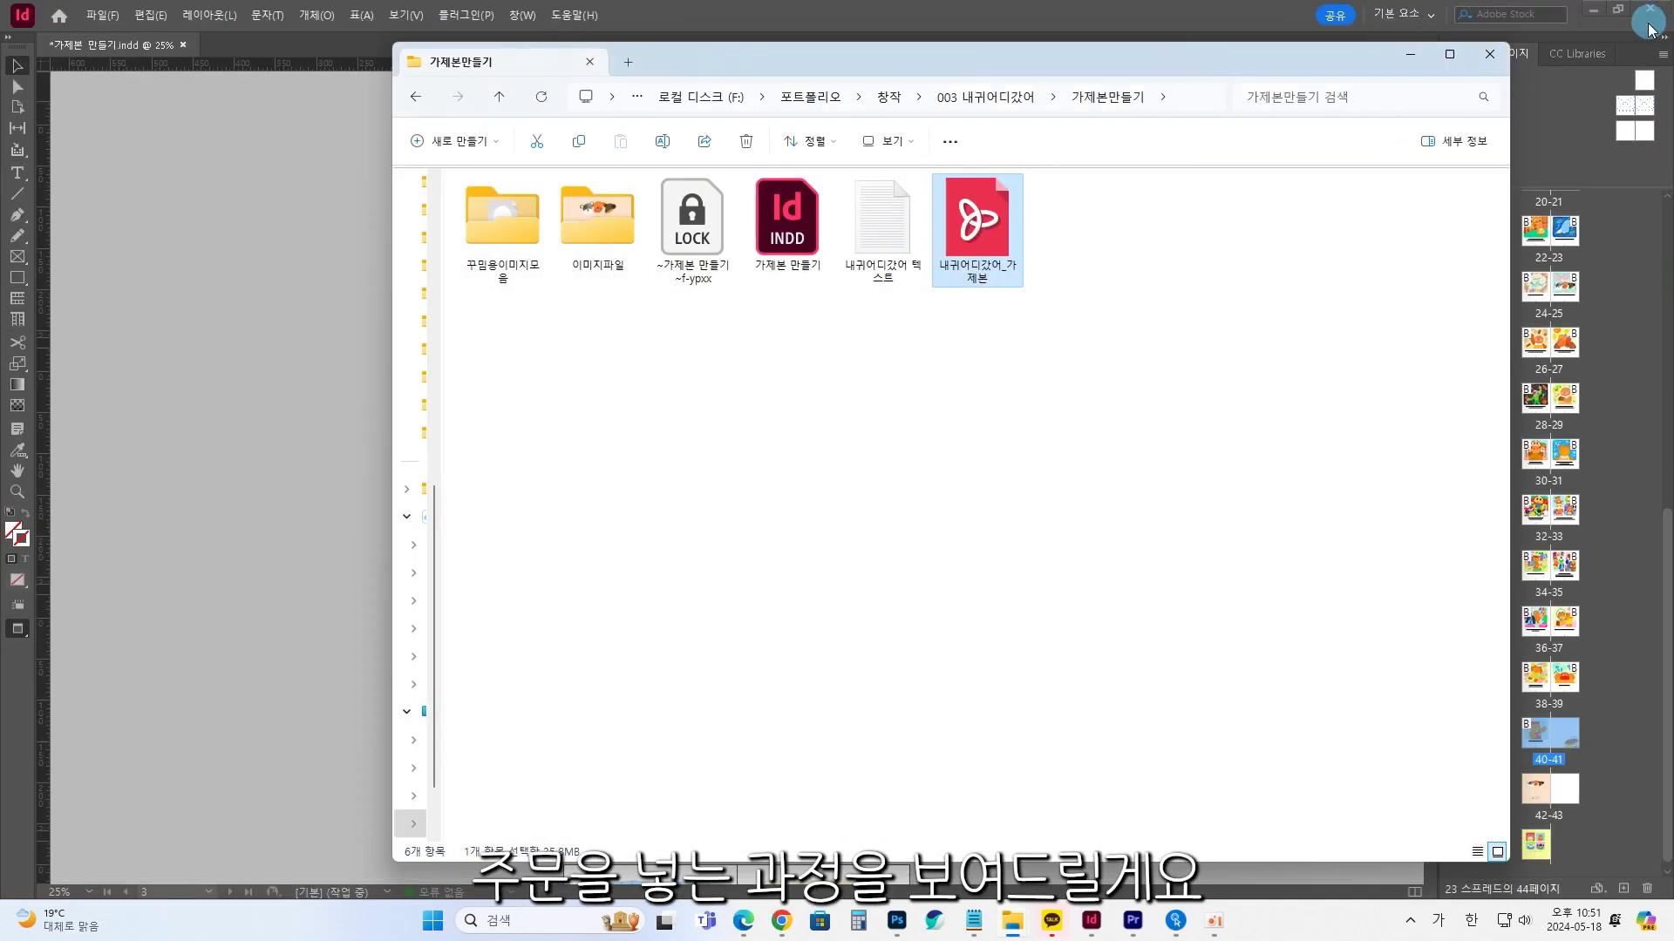